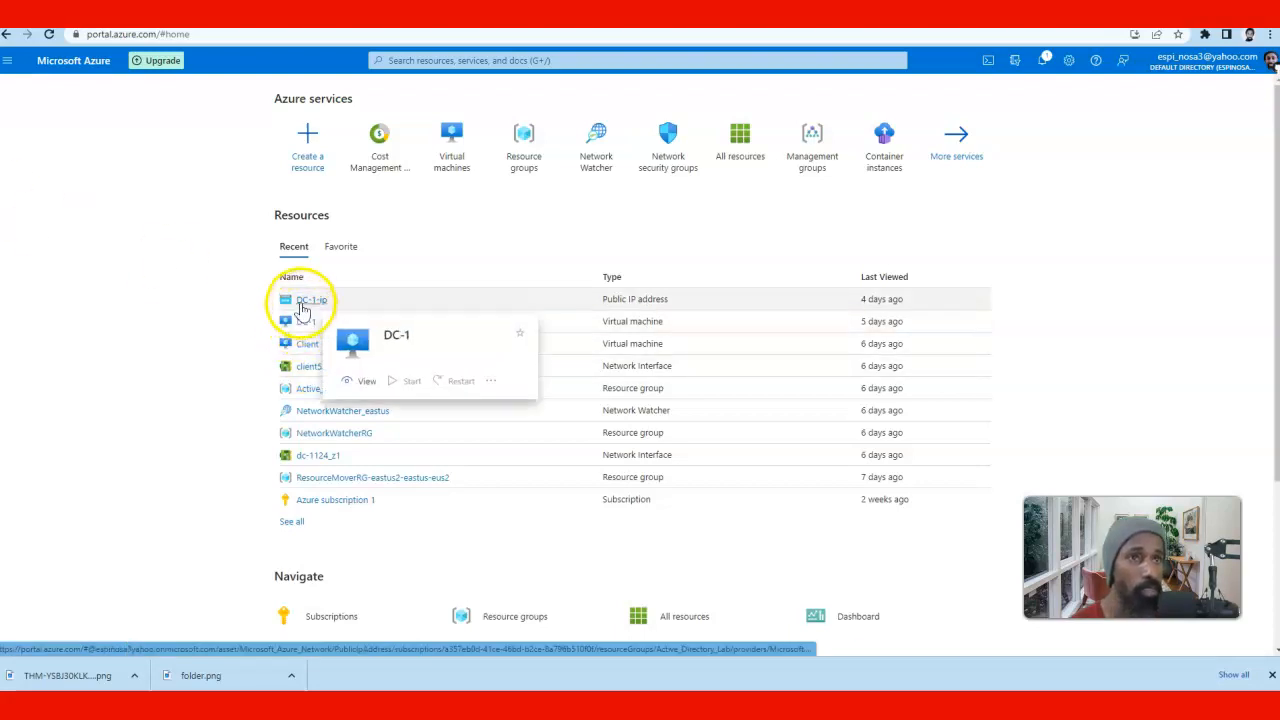
Step: Open the DC-1-ip public IP address resource from the recent resources in the Azure portal
{"action": "left_click", "coordinate": [305, 300]}
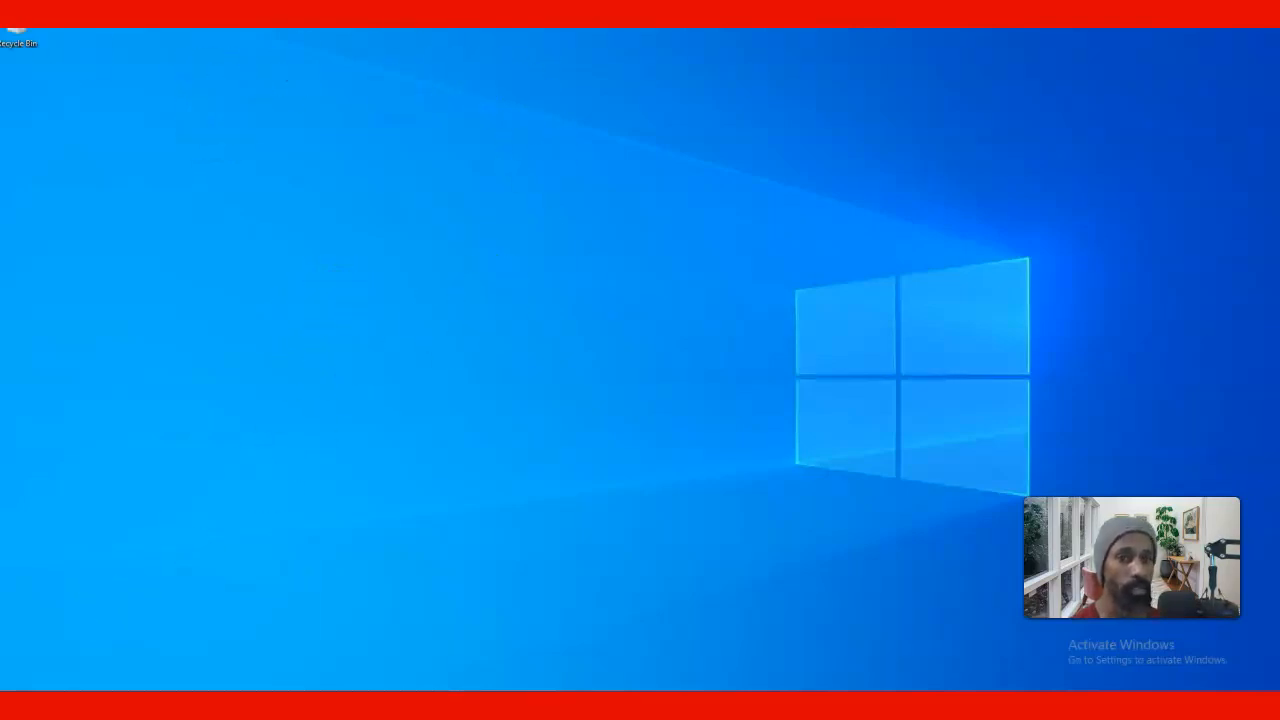
Step: Open Command Prompt in the domain controller's remote session and run hostname to check which machine it is
{"action": "key", "text": "super+s"}
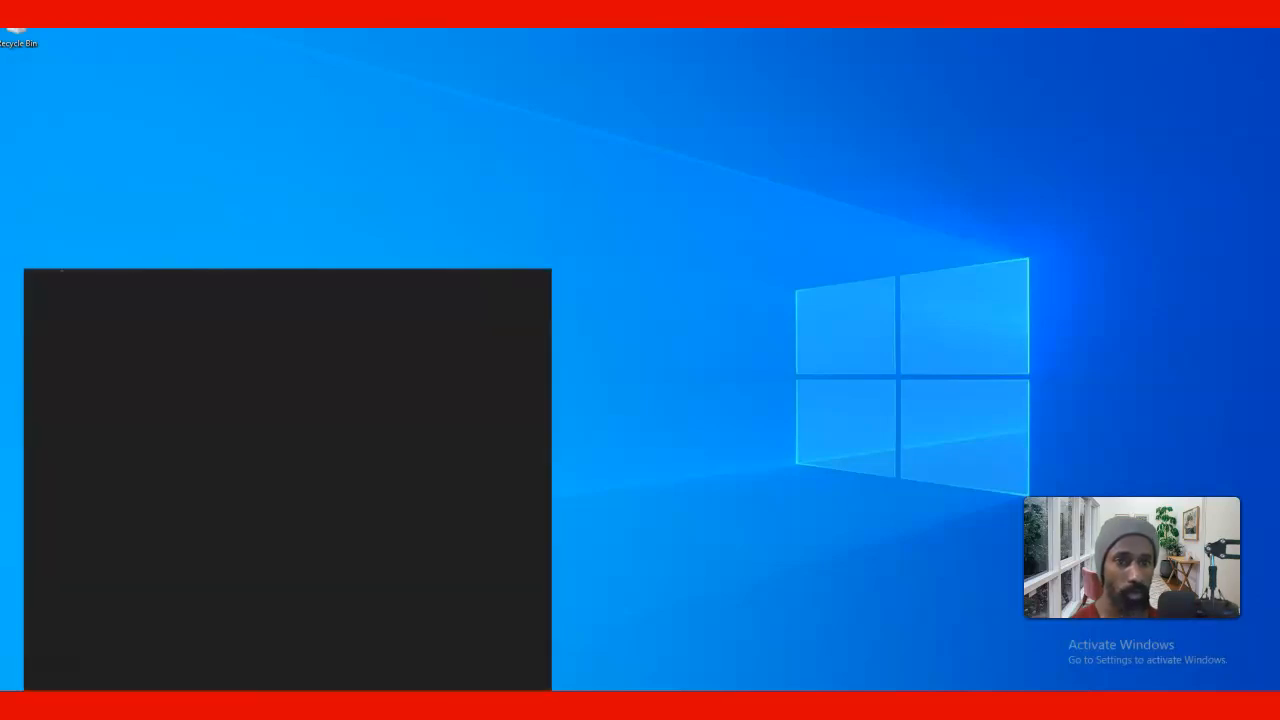
{"action": "type", "text": "cmd"}
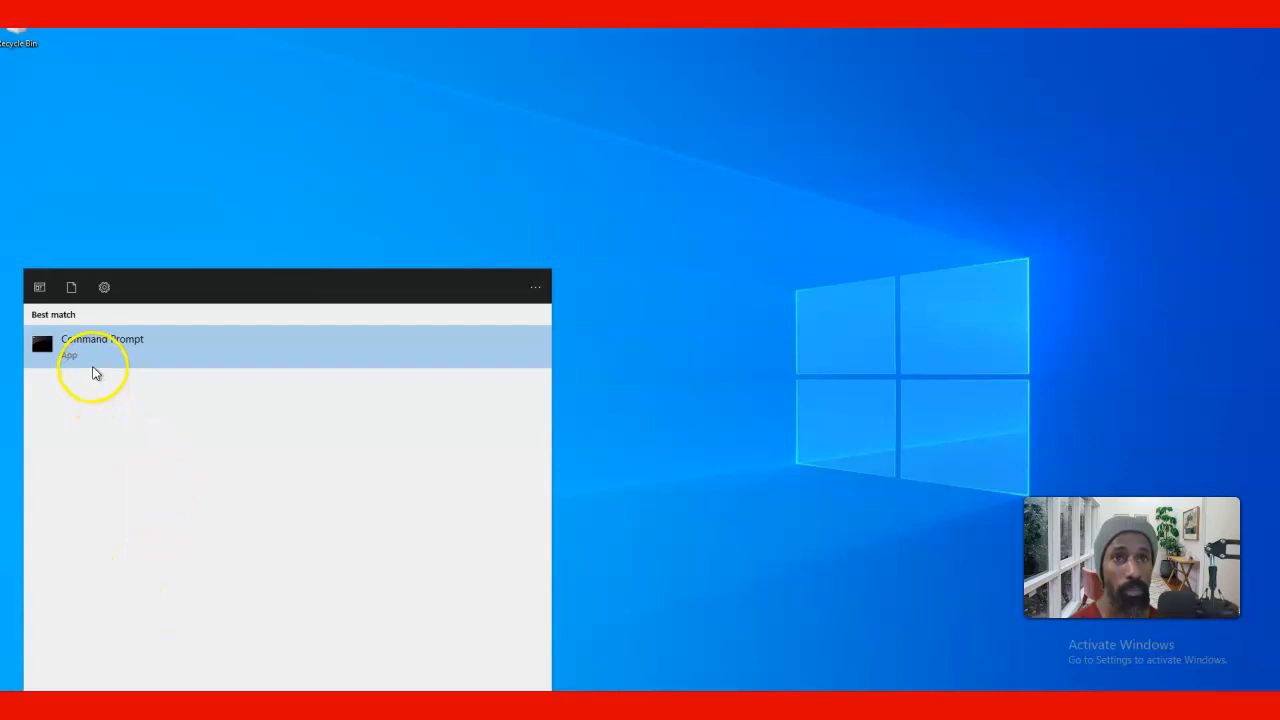
{"action": "left_click", "coordinate": [94, 368]}
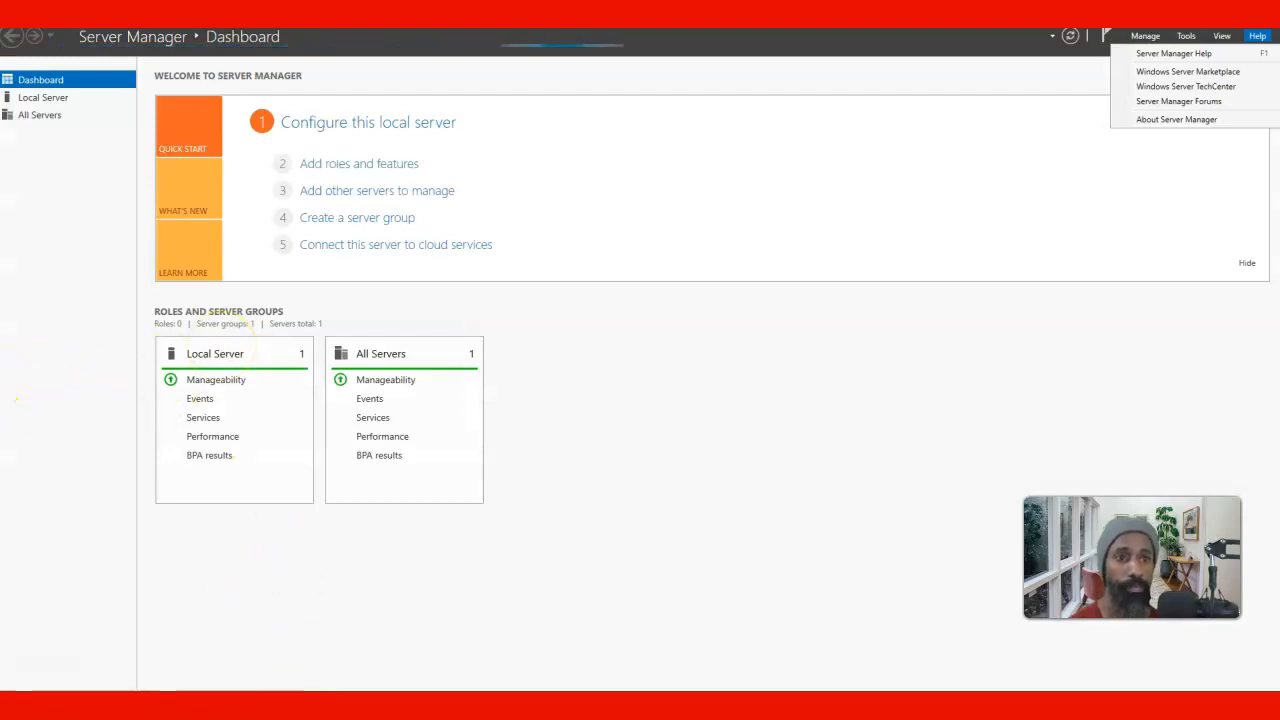
{"action": "left_click", "coordinate": [234, 704]}
{"action": "left_click", "coordinate": [233, 173]}
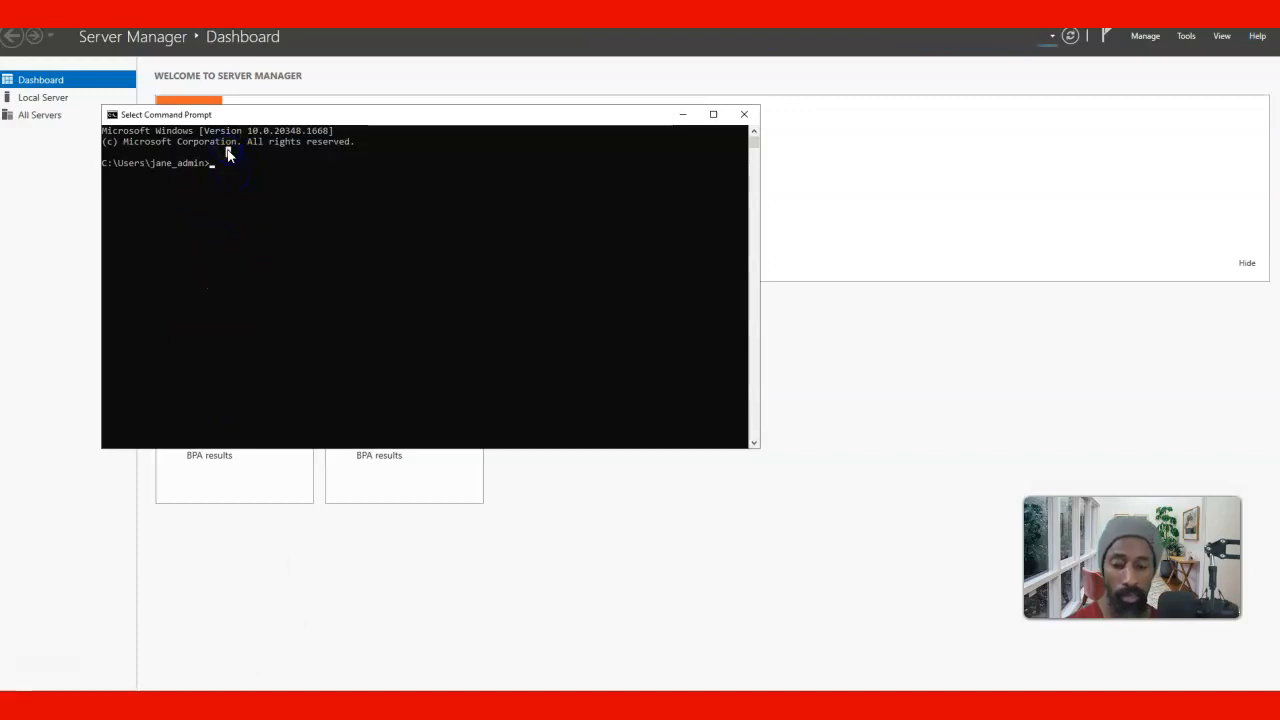
{"action": "type", "text": "host"}
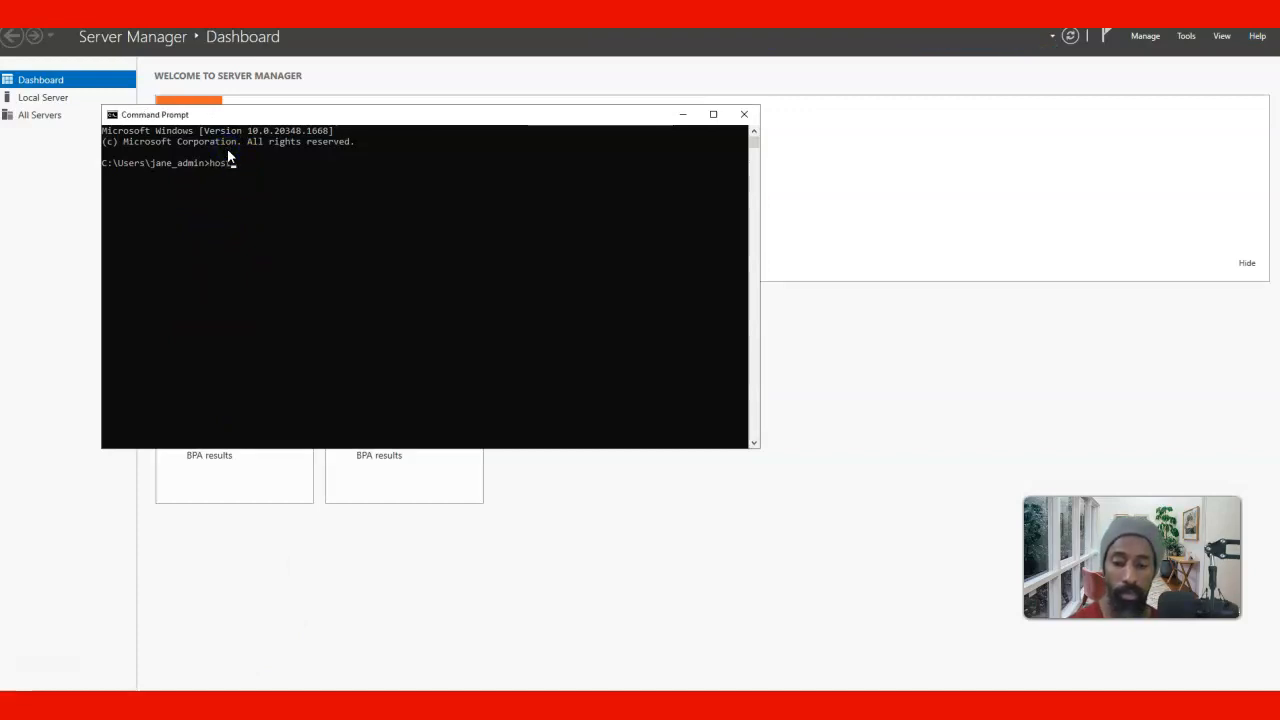
{"action": "type", "text": "name"}
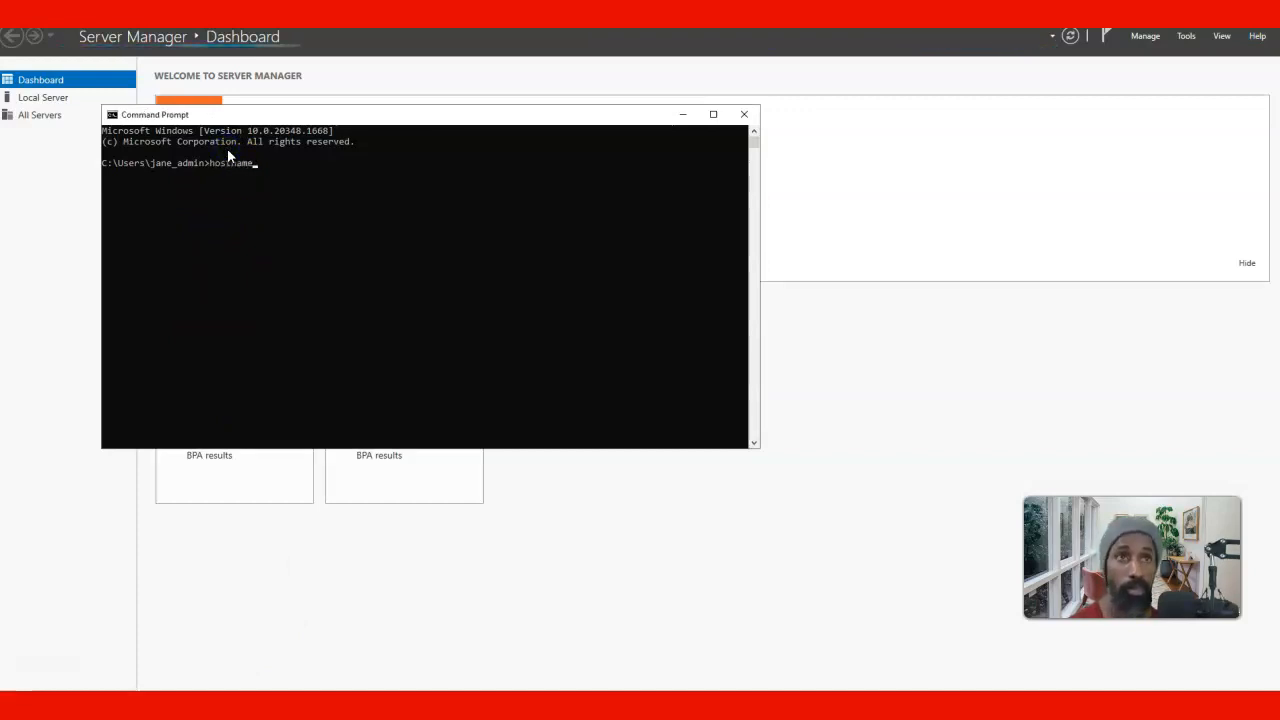
{"action": "key", "text": "Return"}
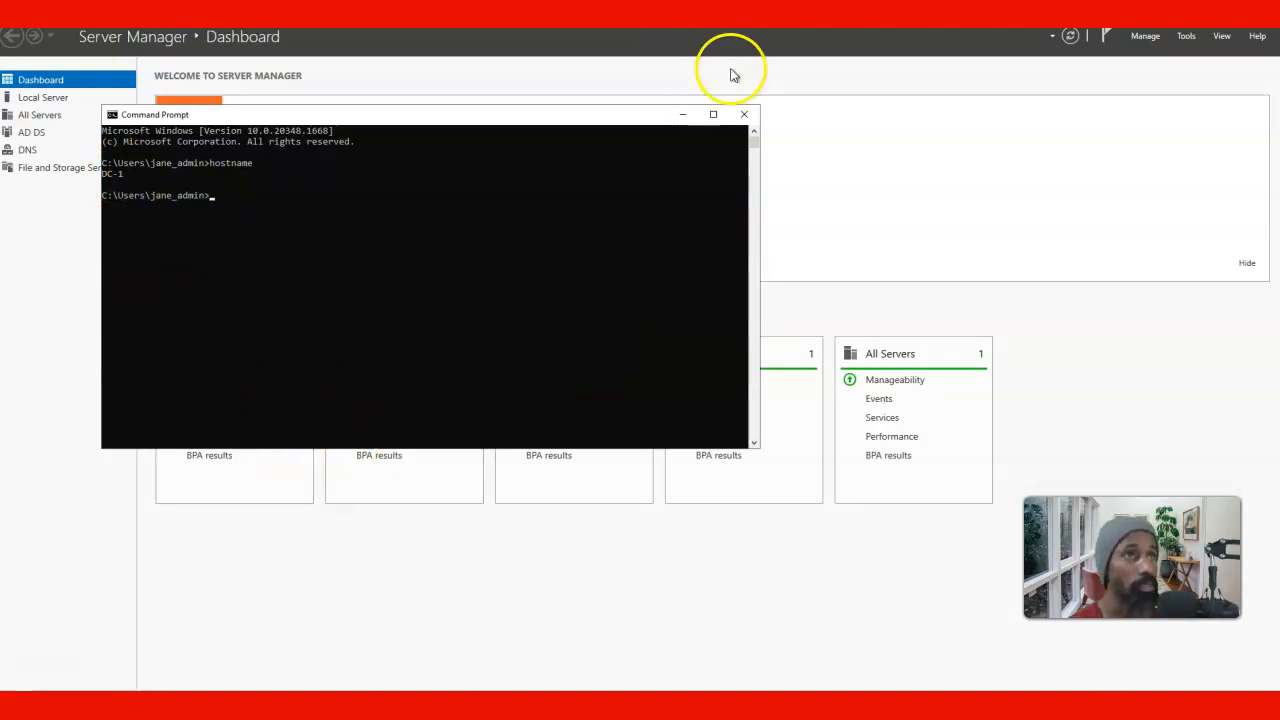
Step: Switch to the 138.91.108.219 remote desktop session, signing in with the account password, and close its TryHackMe browser tab
{"action": "left_click", "coordinate": [797, 10]}
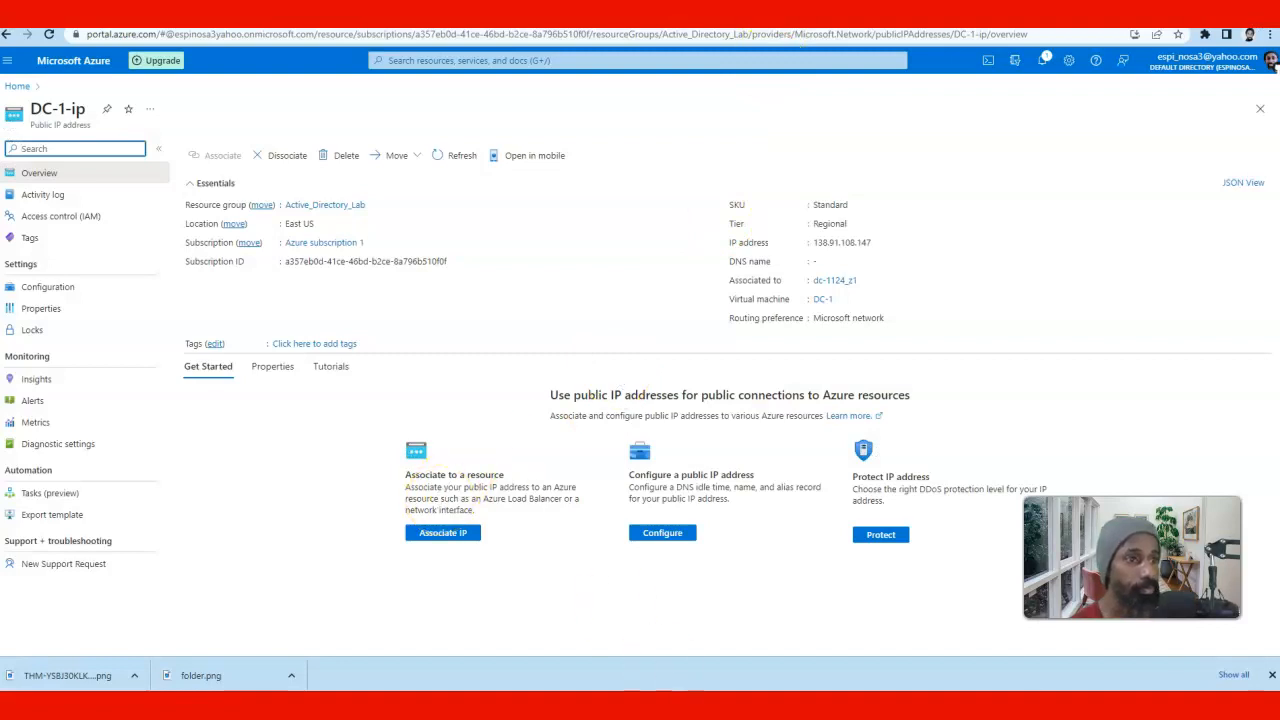
{"action": "left_click", "coordinate": [898, 668]}
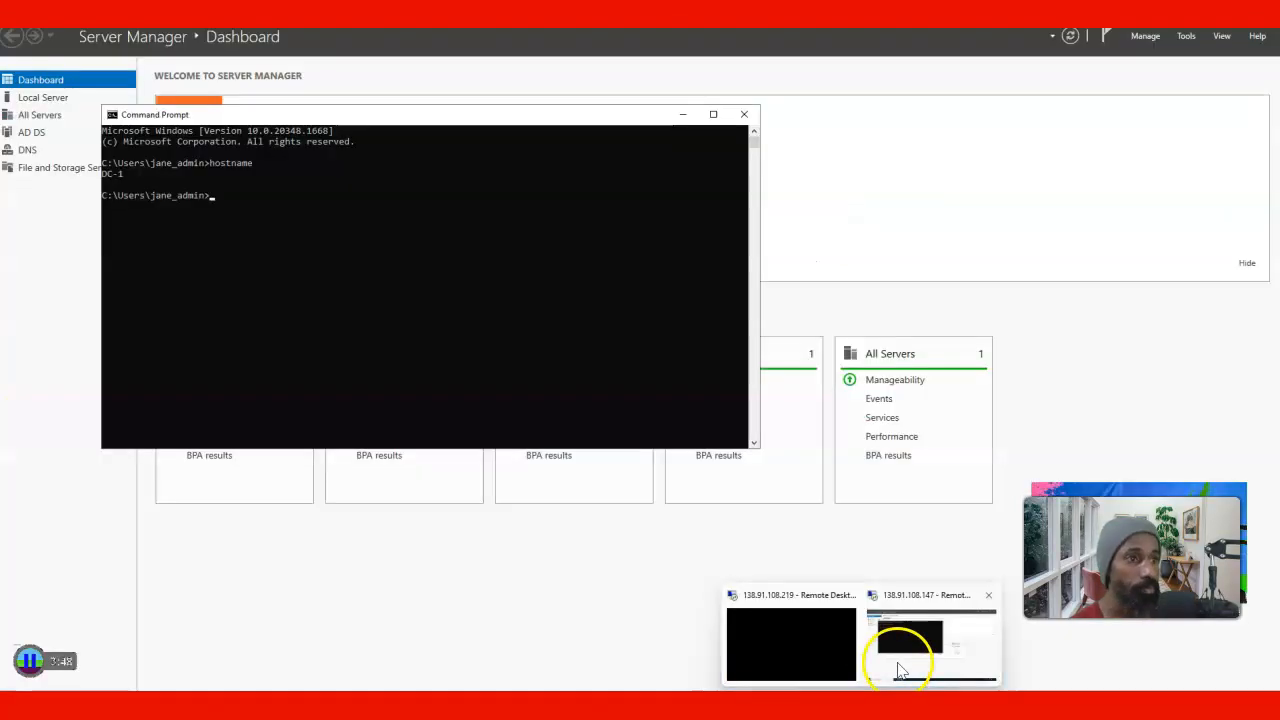
{"action": "left_click", "coordinate": [830, 645]}
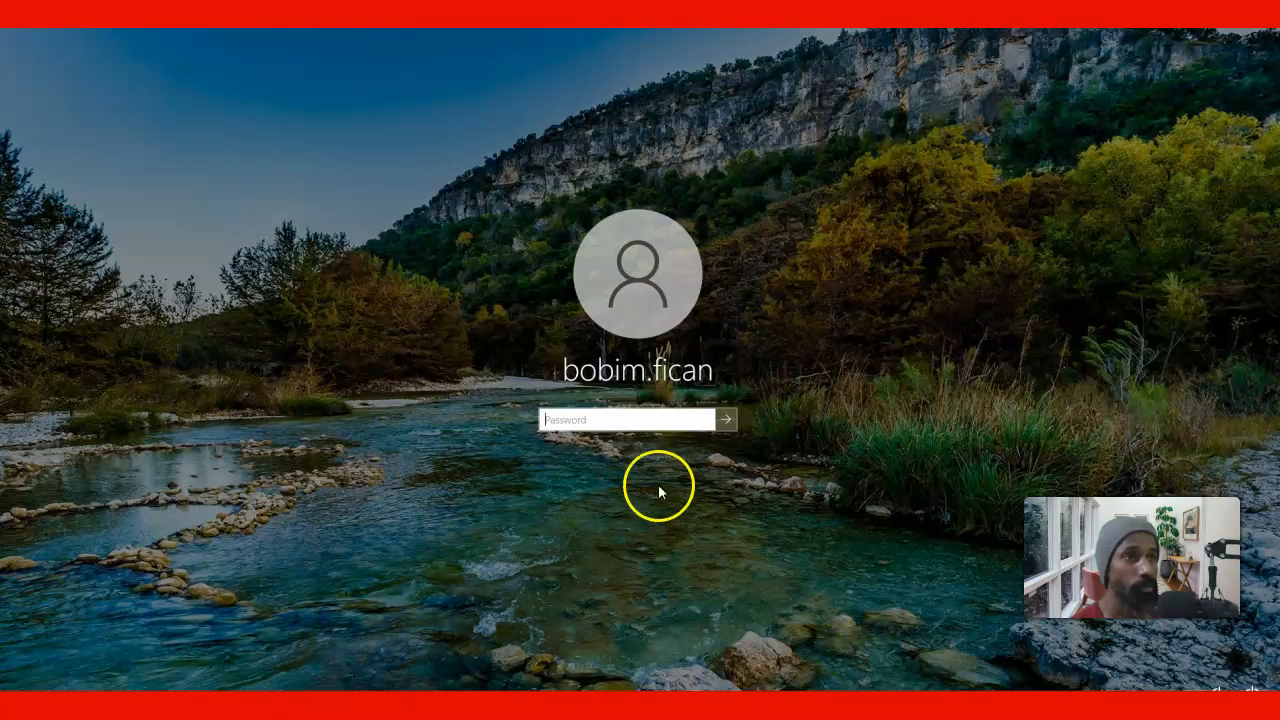
{"action": "left_click", "coordinate": [591, 422]}
{"action": "type", "text": "•••••••"}
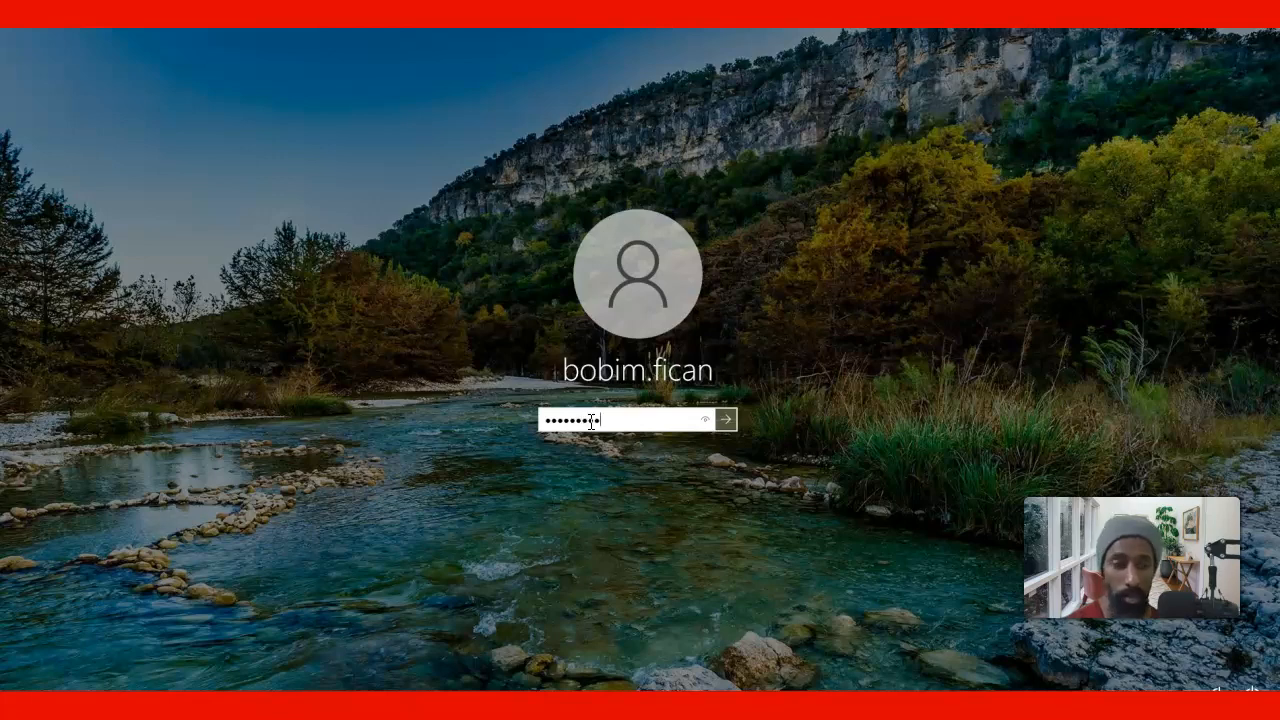
{"action": "key", "text": "Return"}
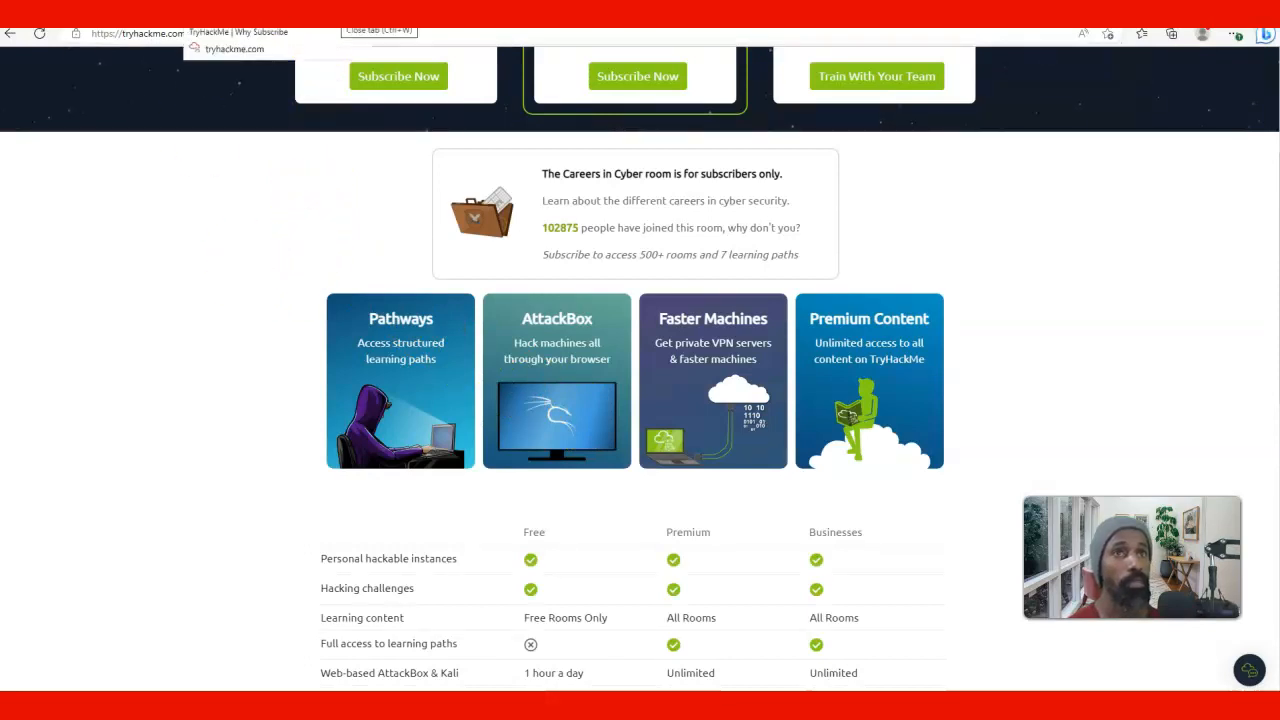
{"action": "left_click", "coordinate": [334, 14]}
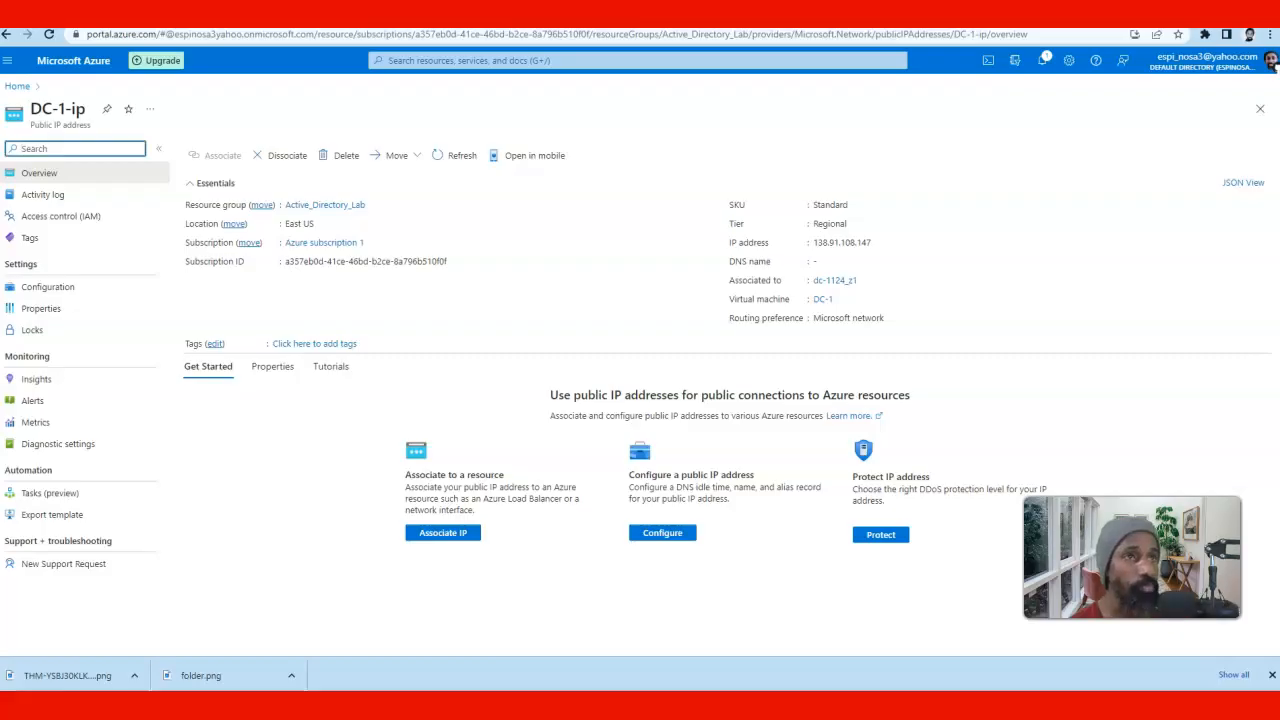
Step: Return to the domain controller's remote desktop session at 138.91.108.147 and close its Command Prompt window
{"action": "mouse_move", "coordinate": [817, 682]}
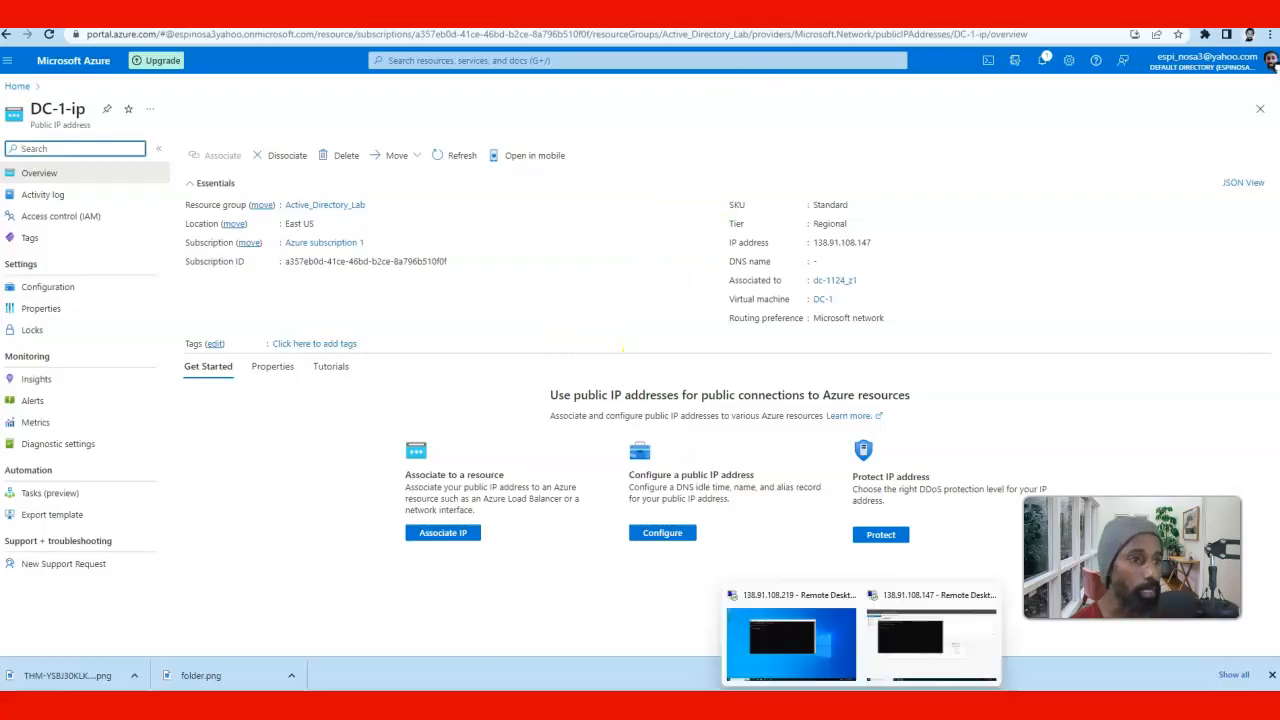
{"action": "left_click", "coordinate": [802, 658]}
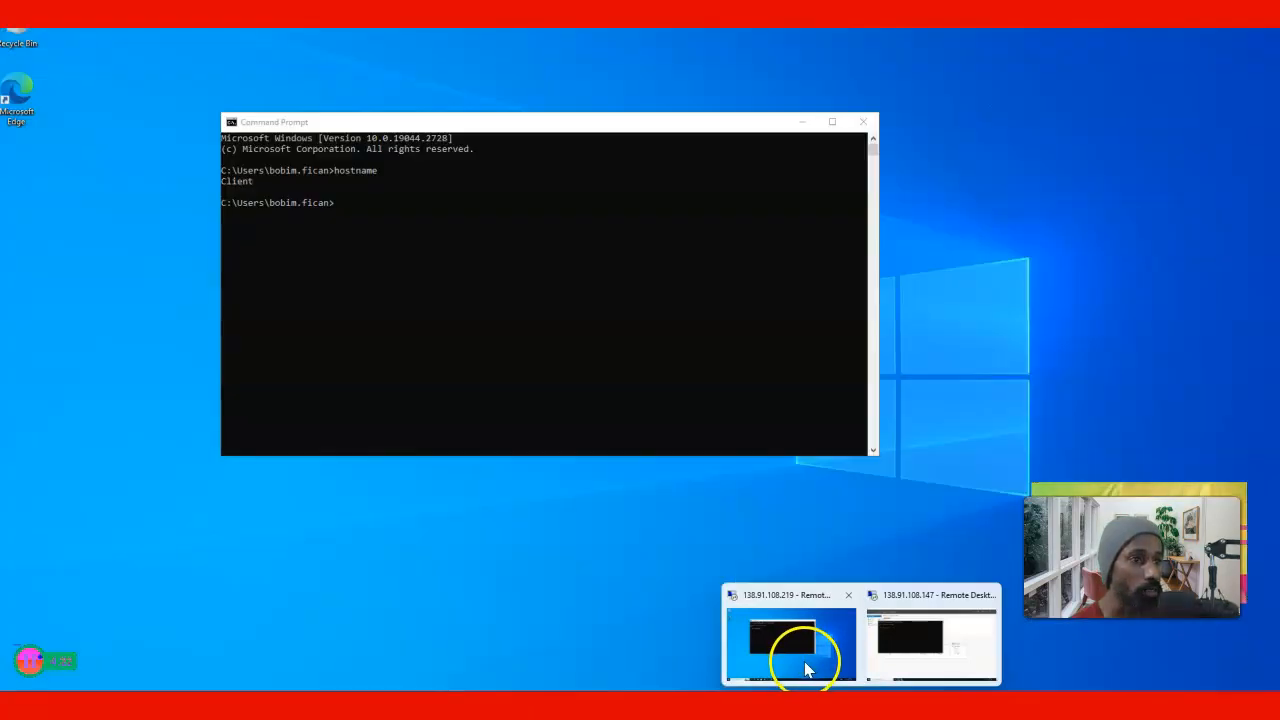
{"action": "left_click", "coordinate": [886, 642]}
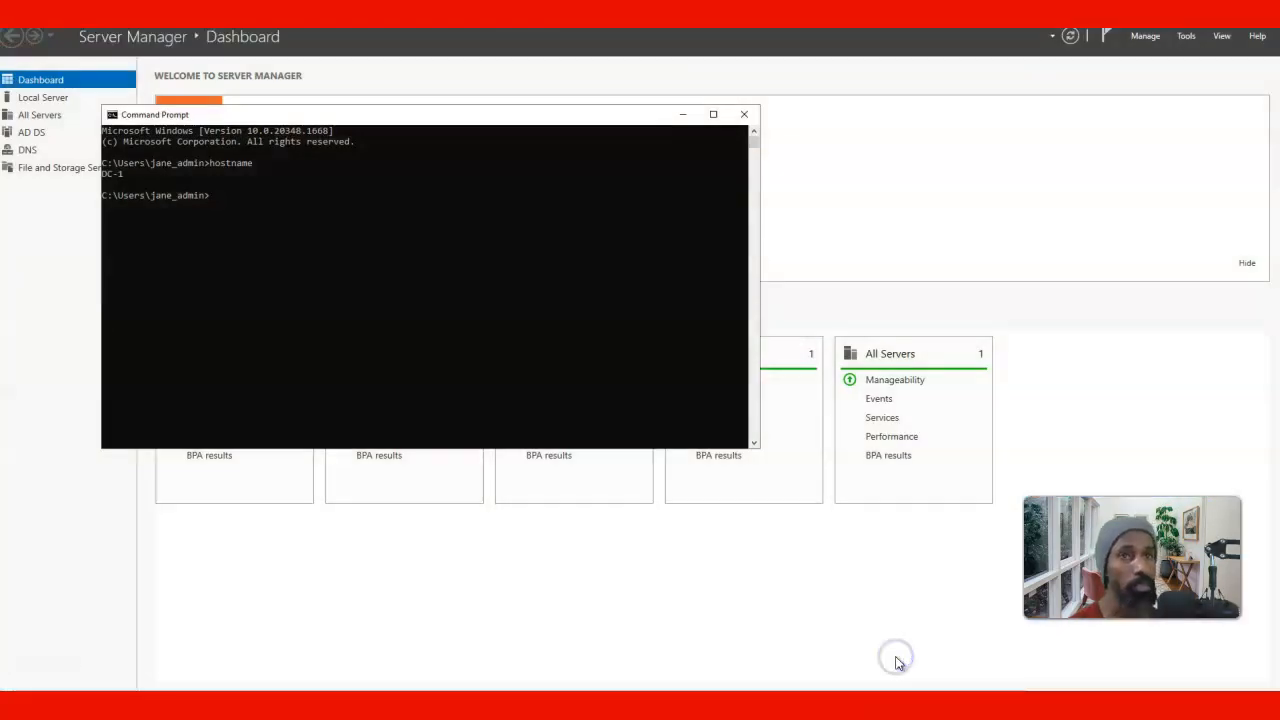
{"action": "left_click", "coordinate": [744, 114]}
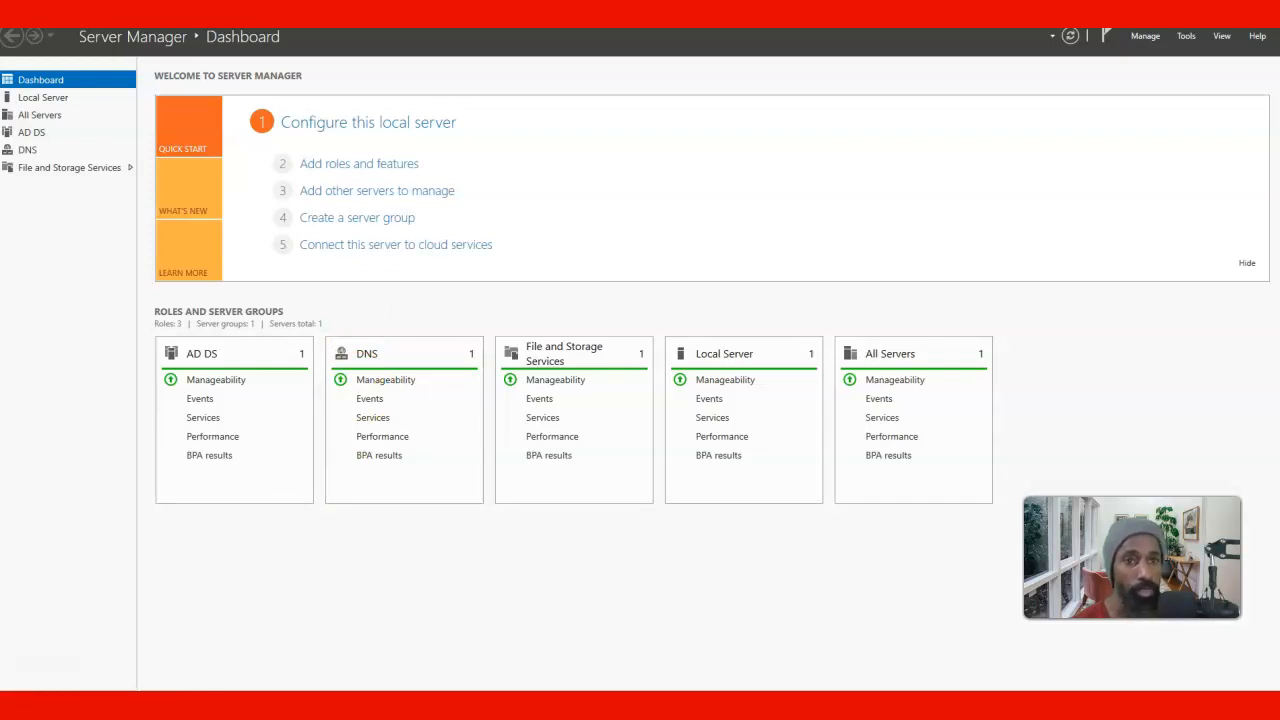
Step: Find This PC on the domain controller and open the Windows (C:) drive
{"action": "key", "text": "super"}
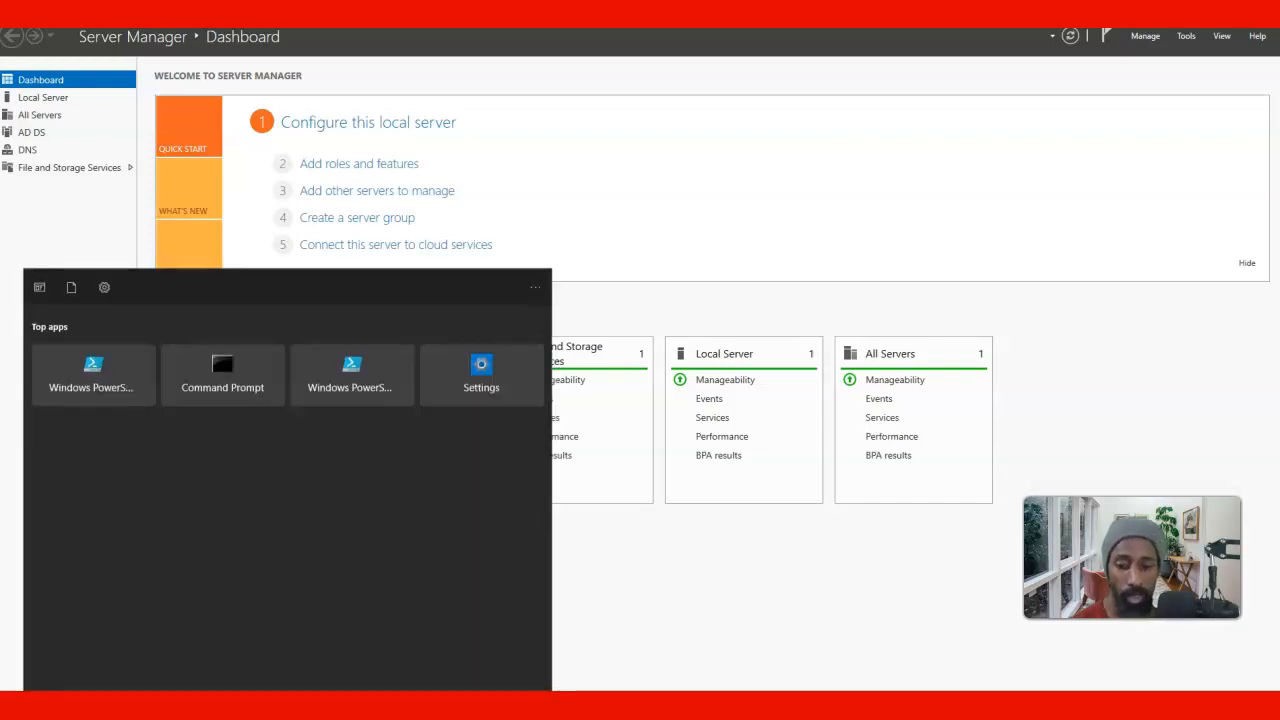
{"action": "type", "text": "my"}
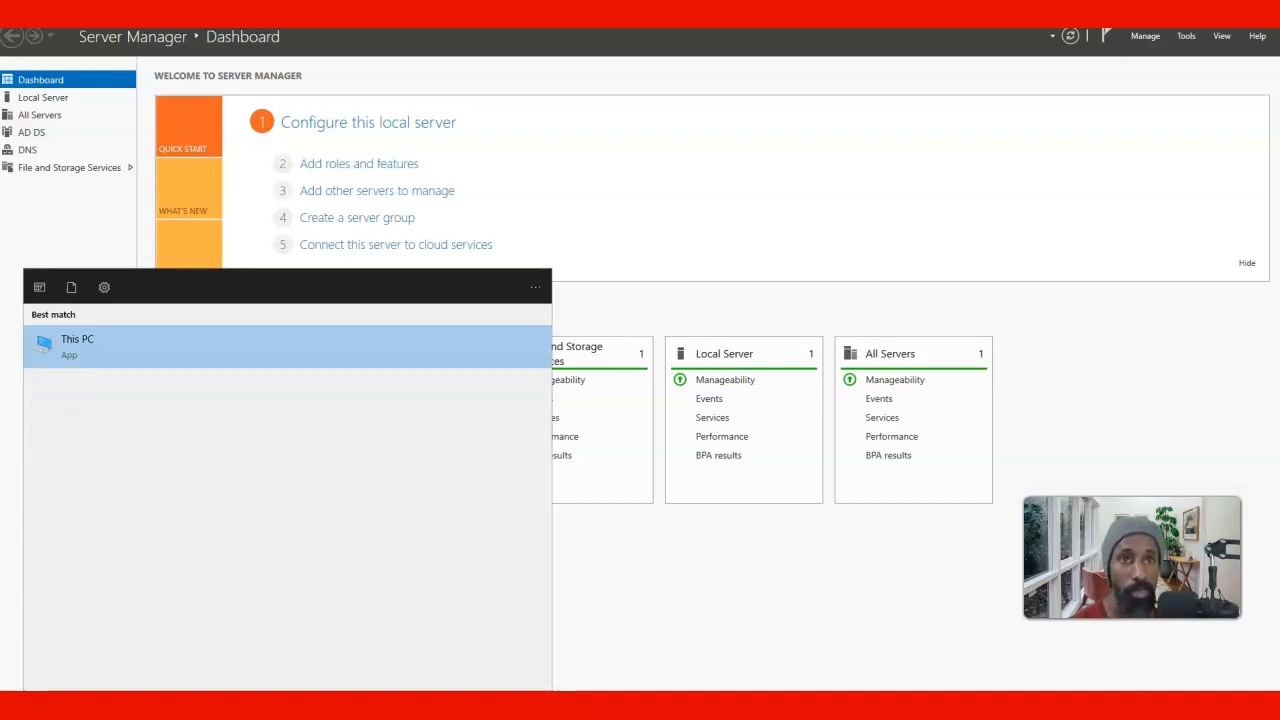
{"action": "left_click", "coordinate": [200, 330]}
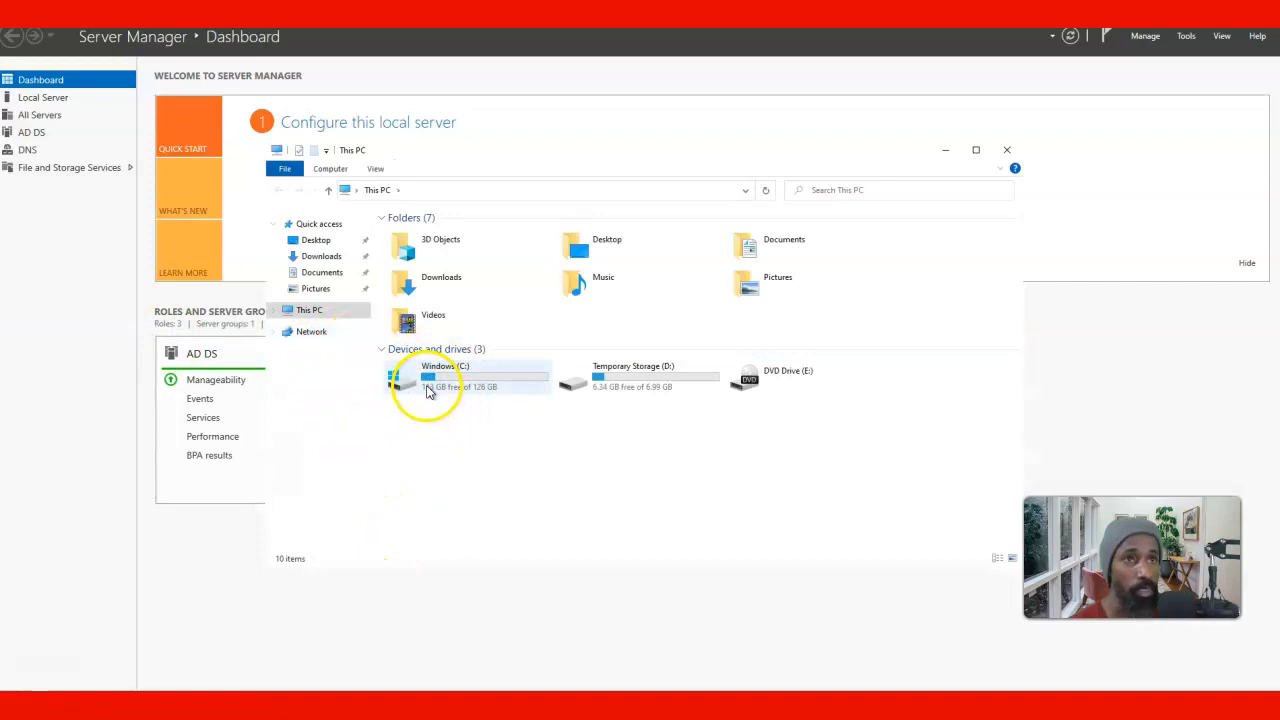
{"action": "double_click", "coordinate": [436, 384]}
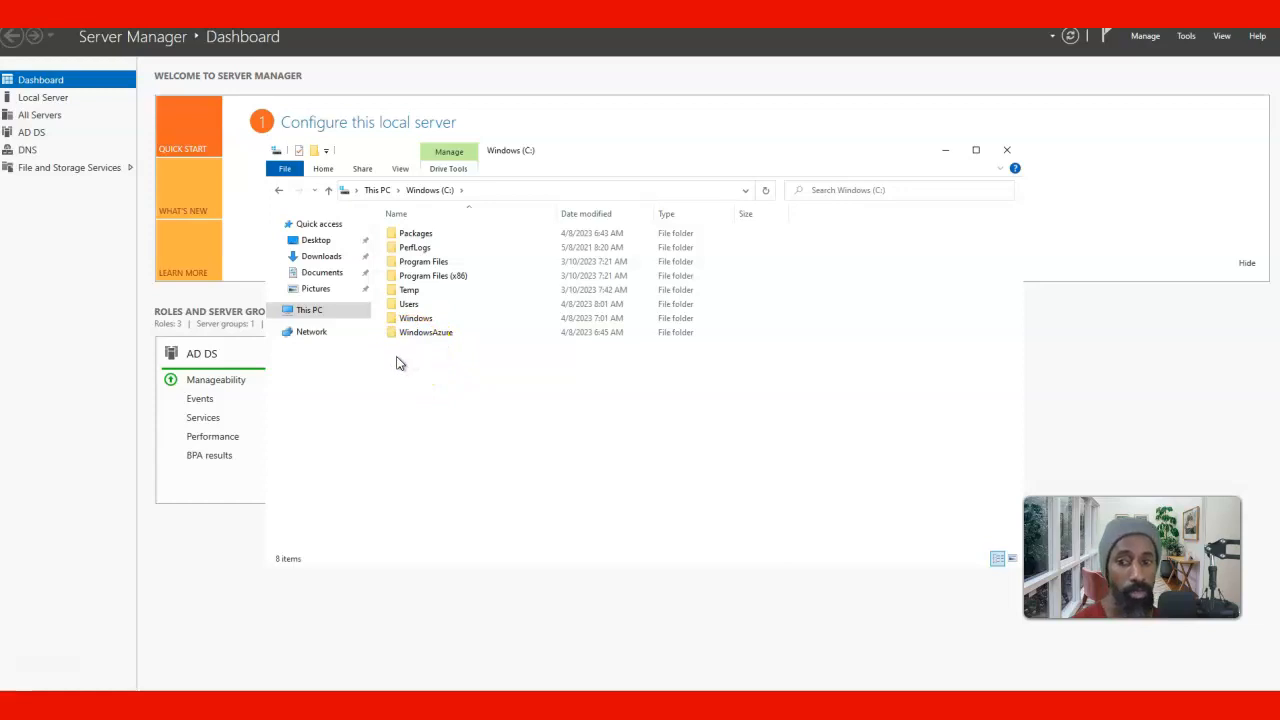
Step: Create a new folder named read-access in the root of the C: drive
{"action": "right_click", "coordinate": [397, 358]}
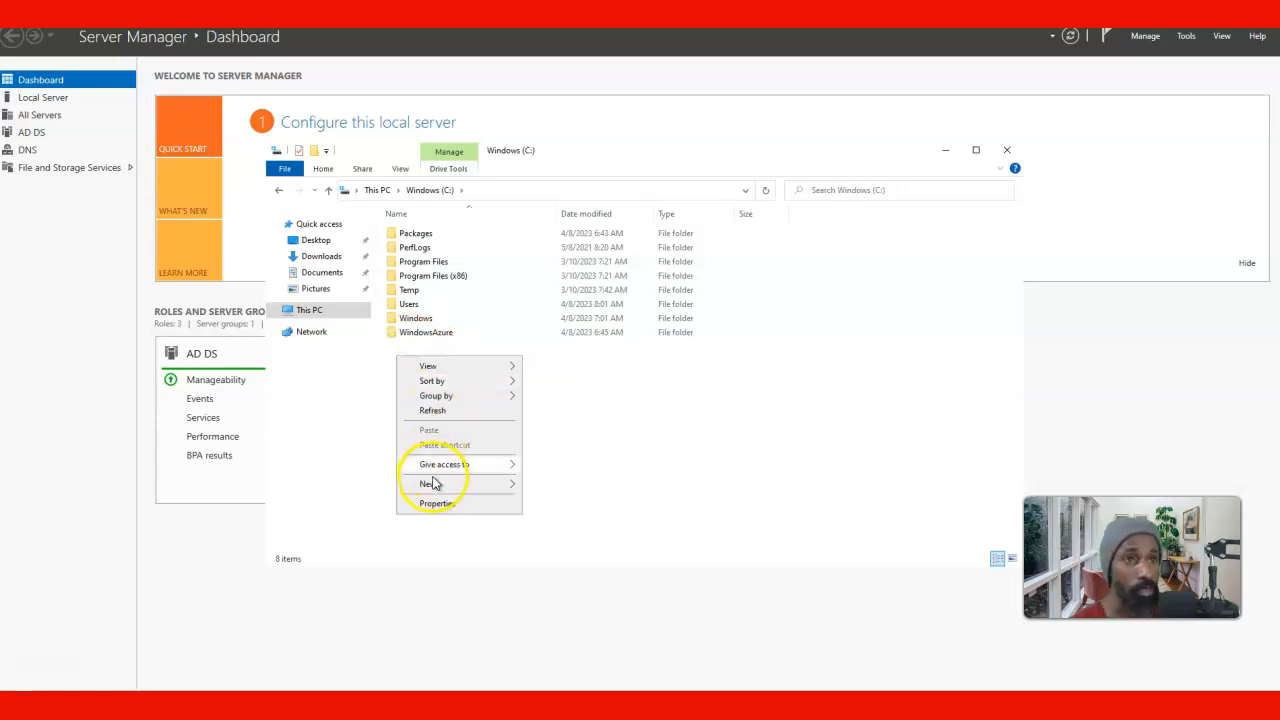
{"action": "mouse_move", "coordinate": [432, 484]}
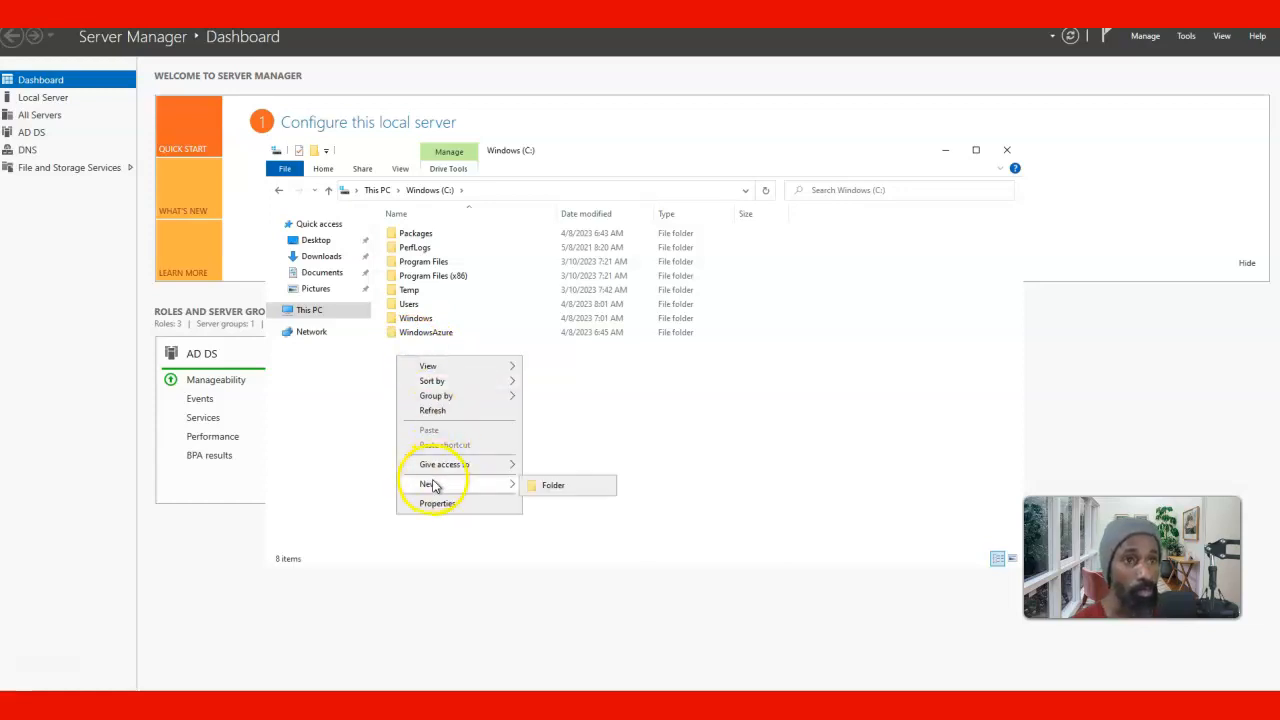
{"action": "left_click", "coordinate": [540, 487]}
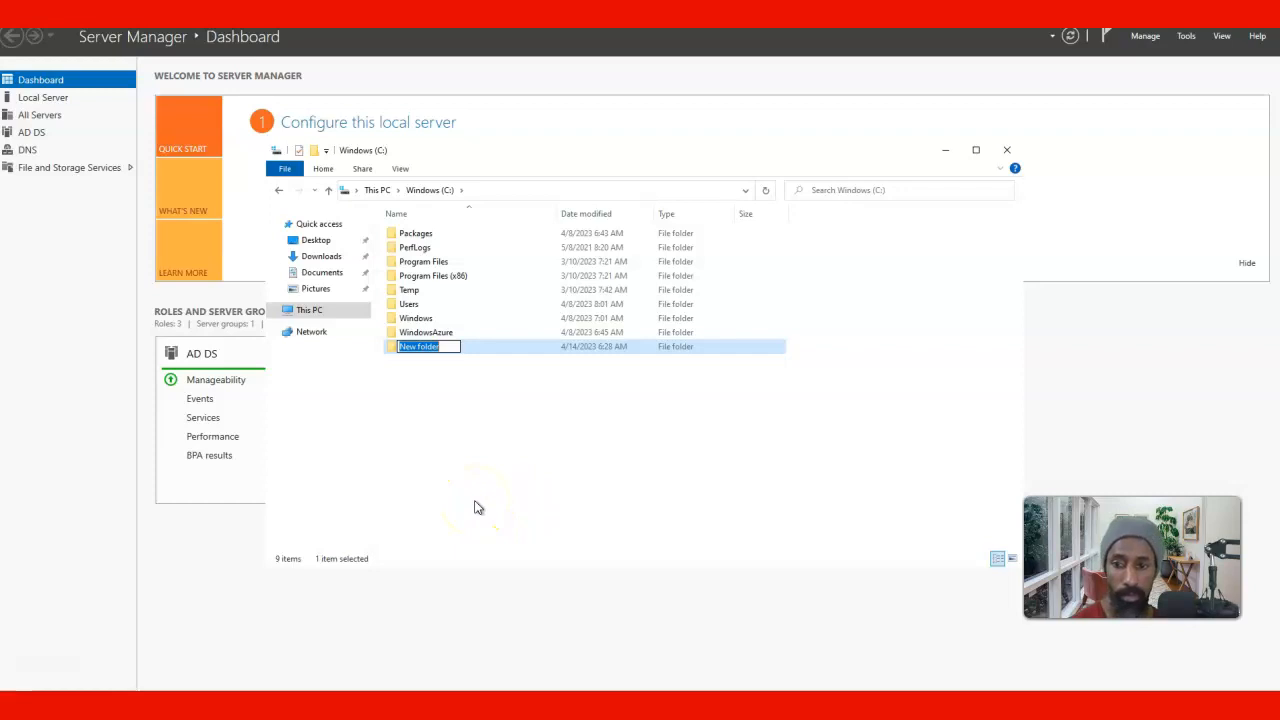
{"action": "type", "text": "read"}
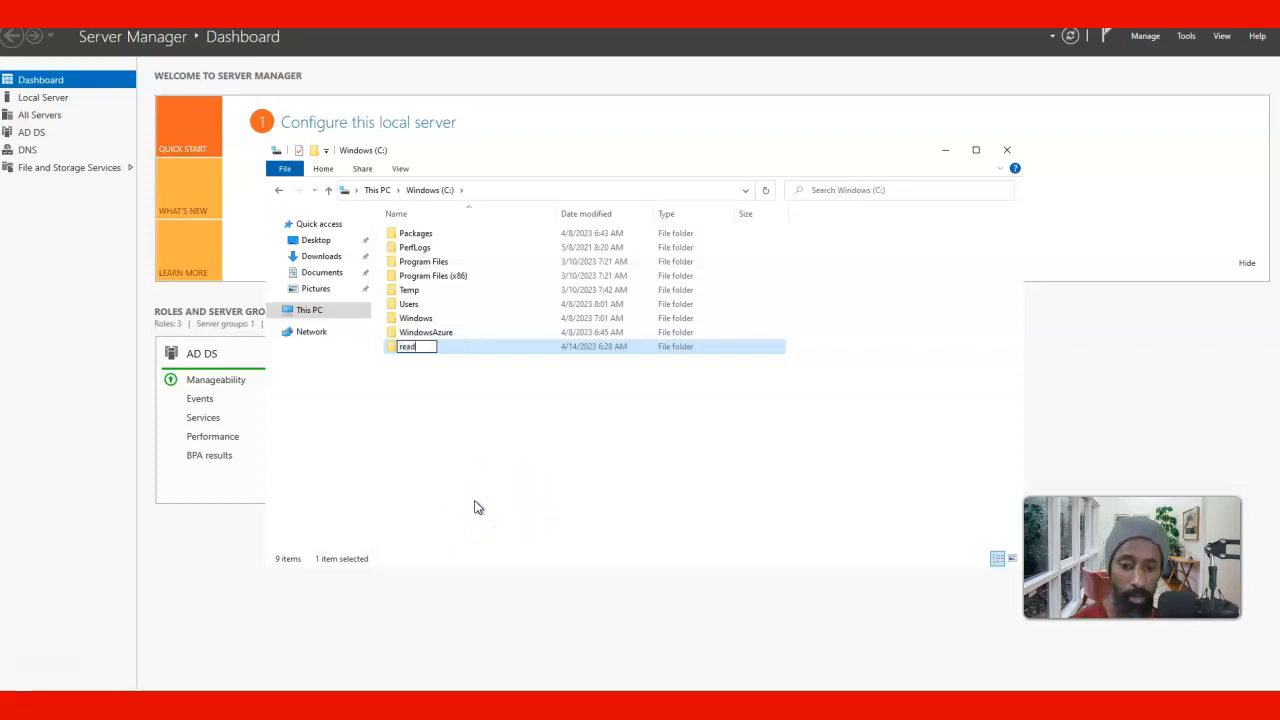
{"action": "type", "text": "-acc"}
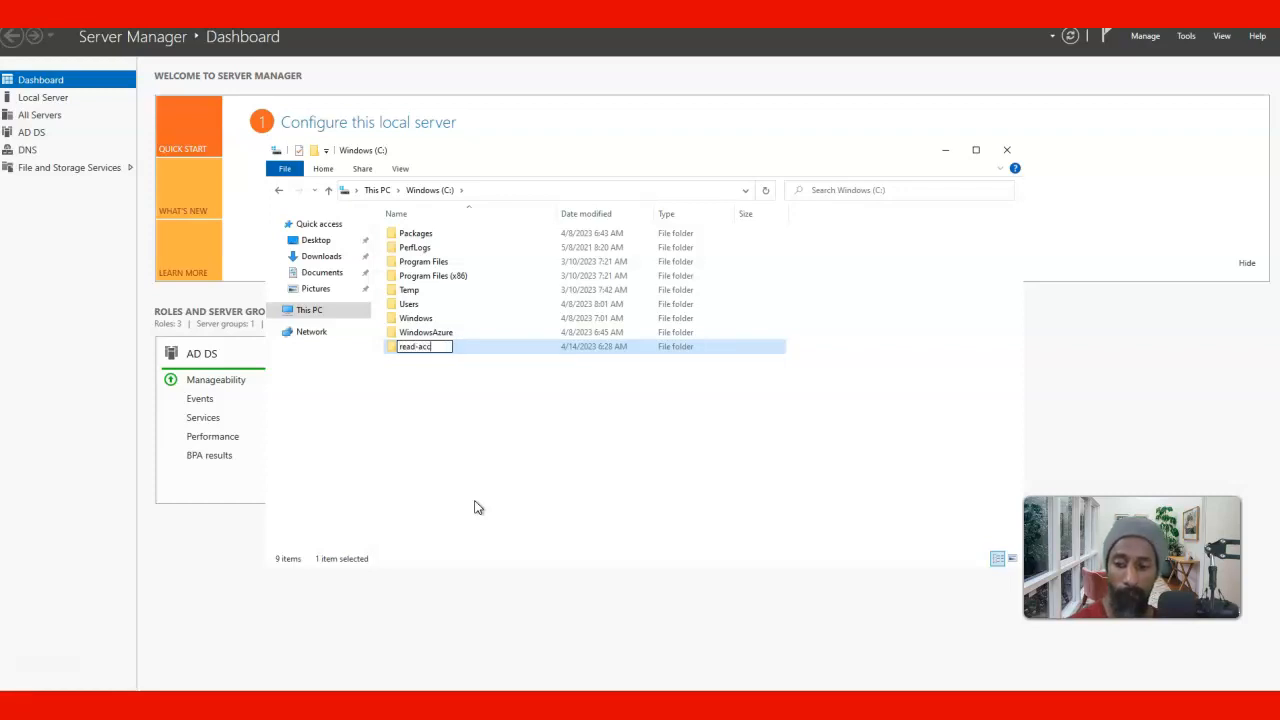
{"action": "type", "text": "ess"}
{"action": "left_click", "coordinate": [495, 505]}
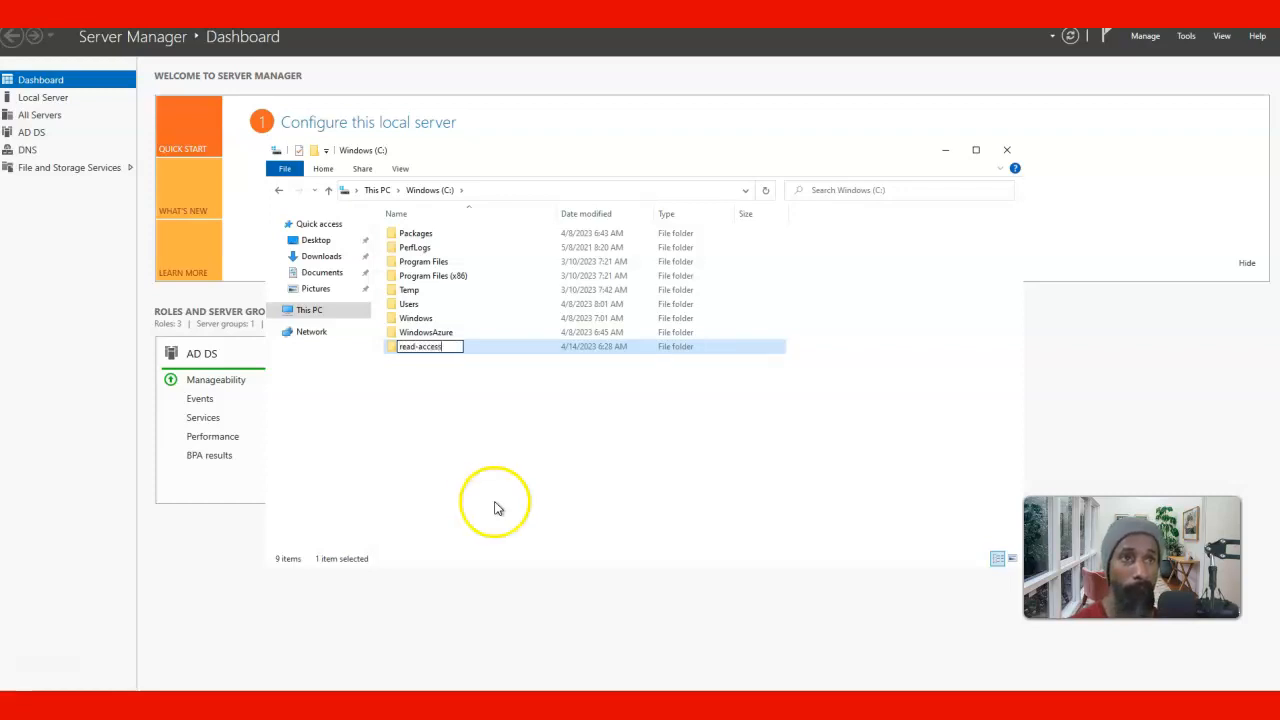
{"action": "left_click", "coordinate": [594, 488]}
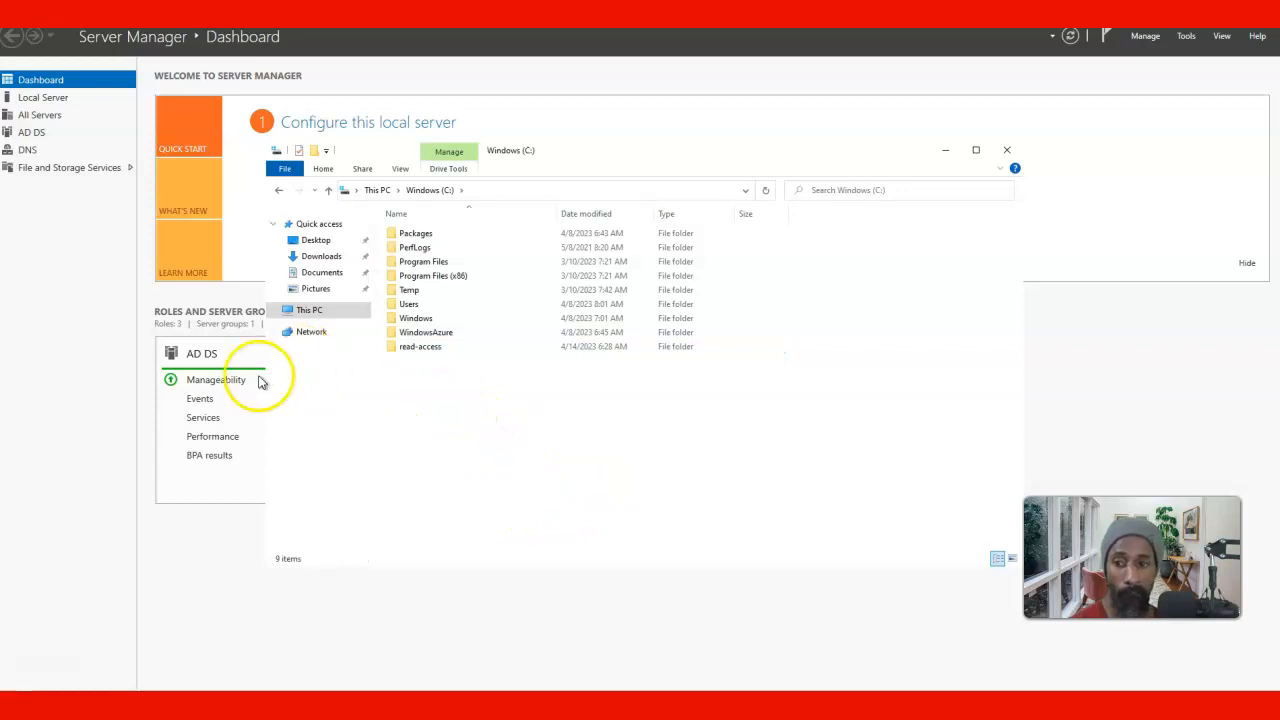
Step: Create a second folder named write-access in the root of the C: drive
{"action": "right_click", "coordinate": [395, 381]}
{"action": "left_click", "coordinate": [428, 524]}
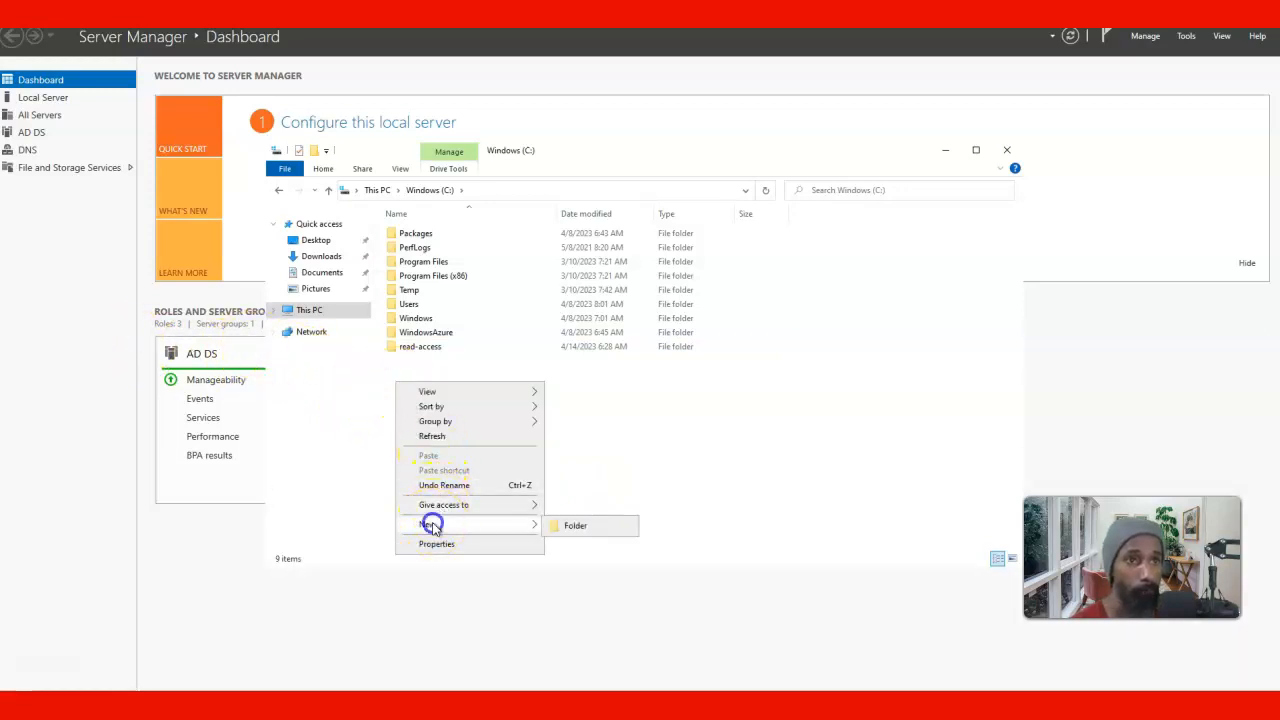
{"action": "left_click", "coordinate": [557, 526]}
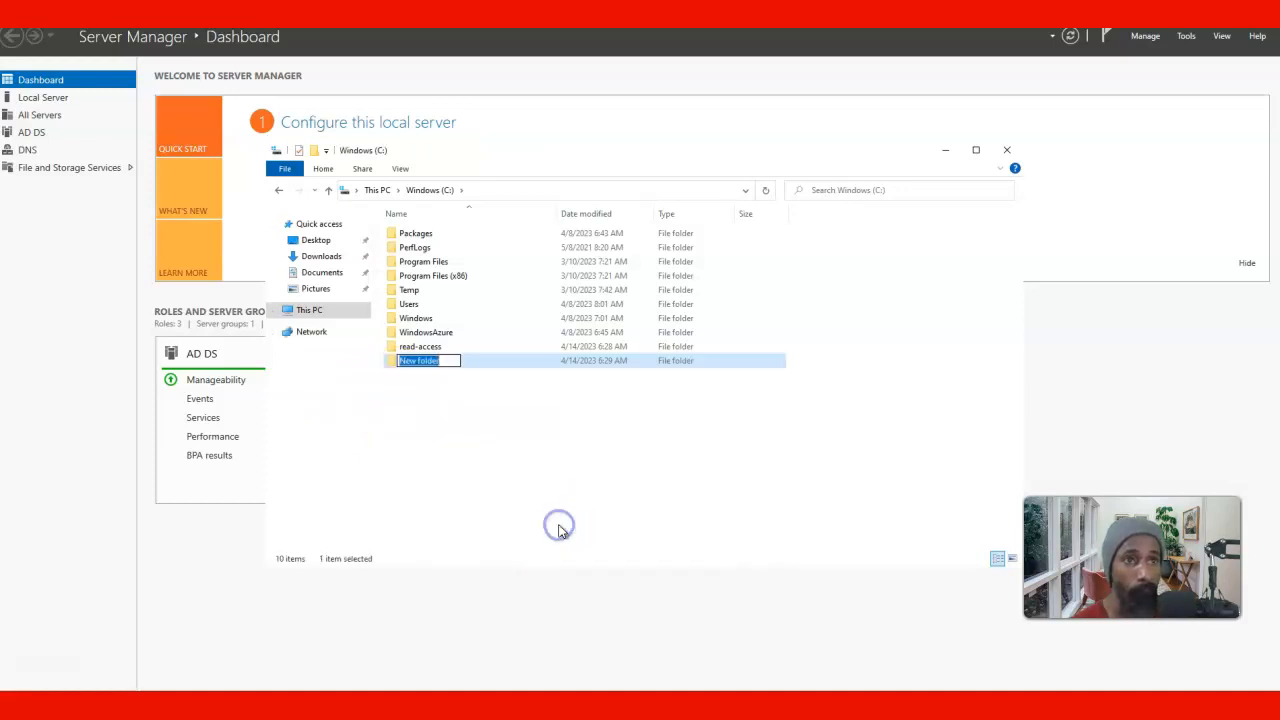
{"action": "type", "text": "w"}
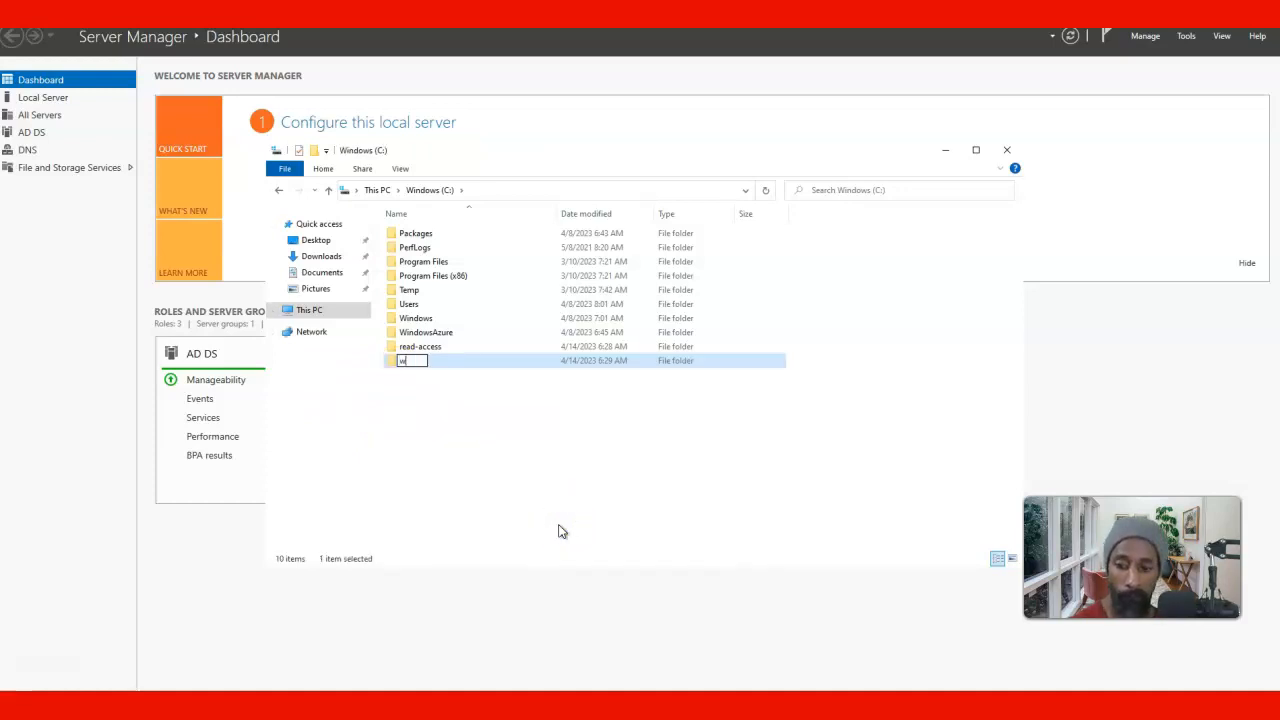
{"action": "type", "text": "rit"}
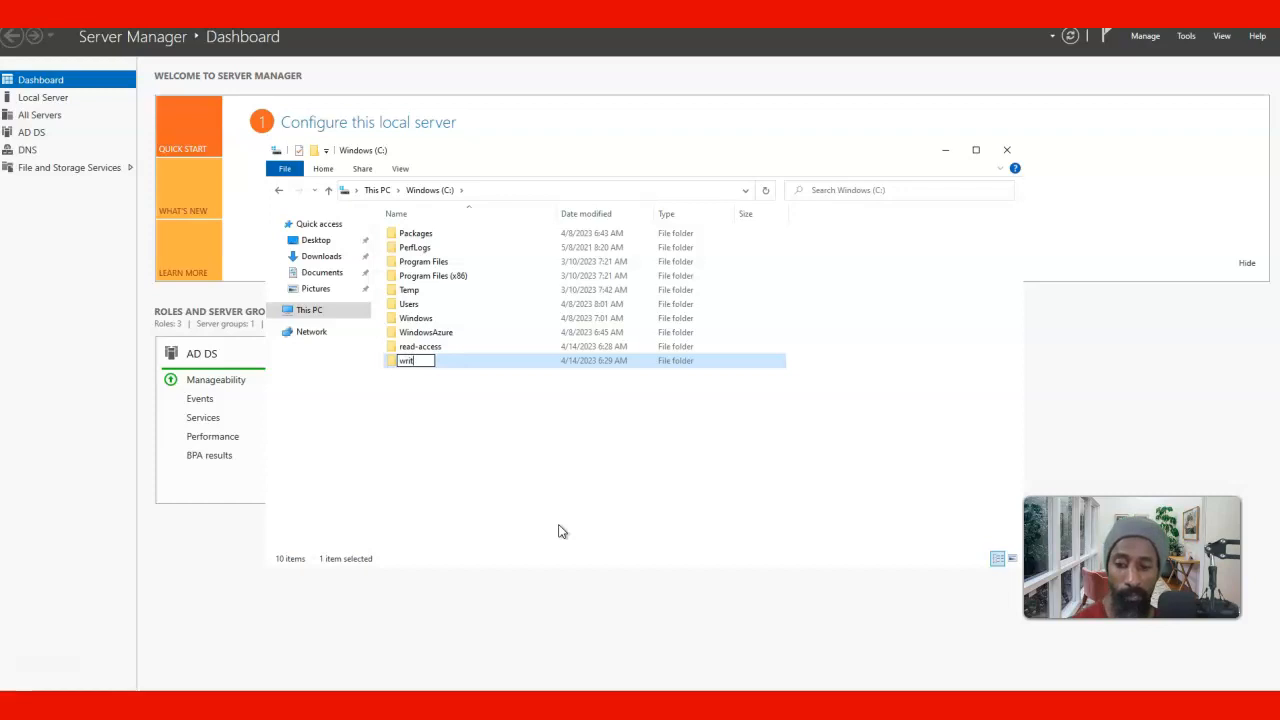
{"action": "type", "text": "e-access"}
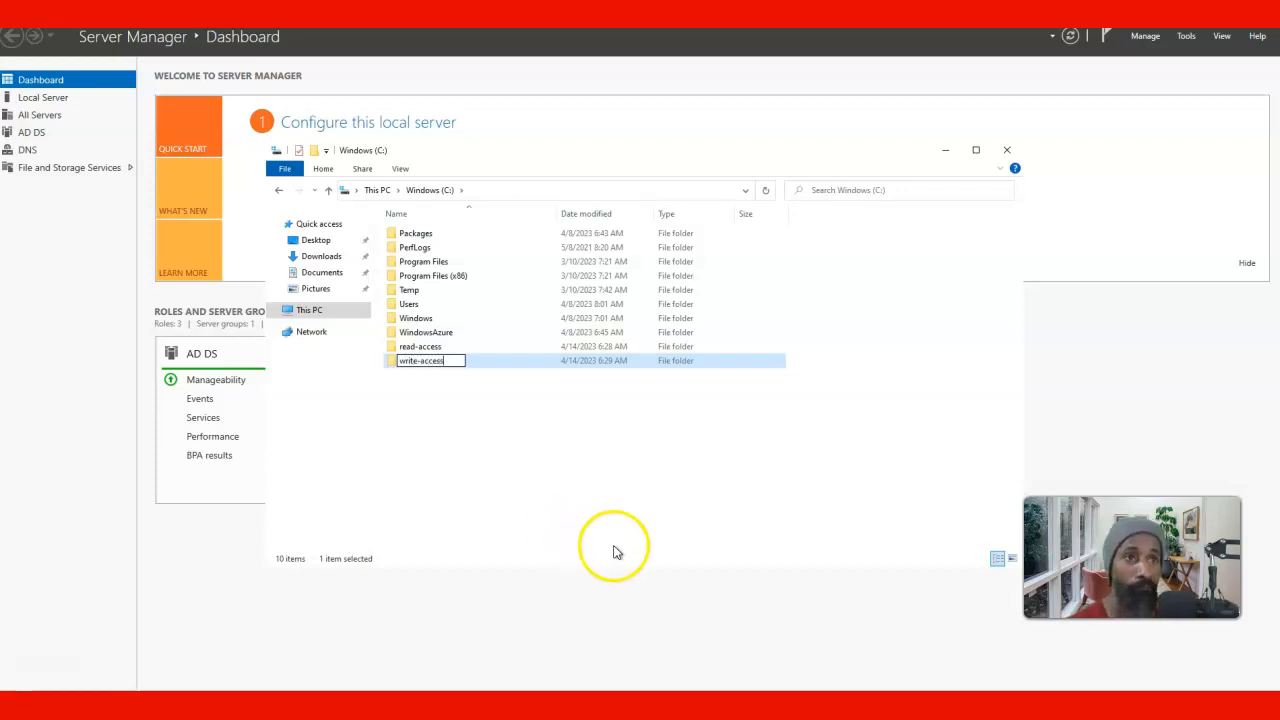
{"action": "left_click", "coordinate": [640, 508]}
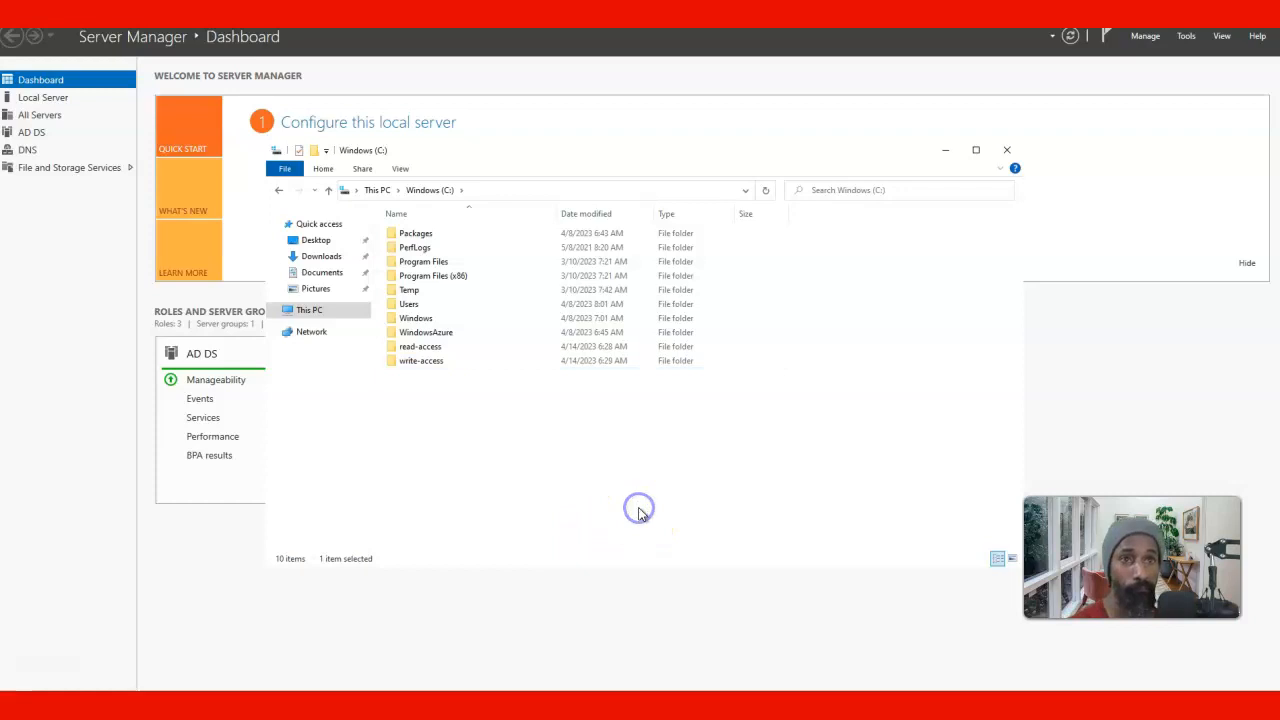
Step: Create a third folder named no-access in the root of the C: drive
{"action": "right_click", "coordinate": [418, 389]}
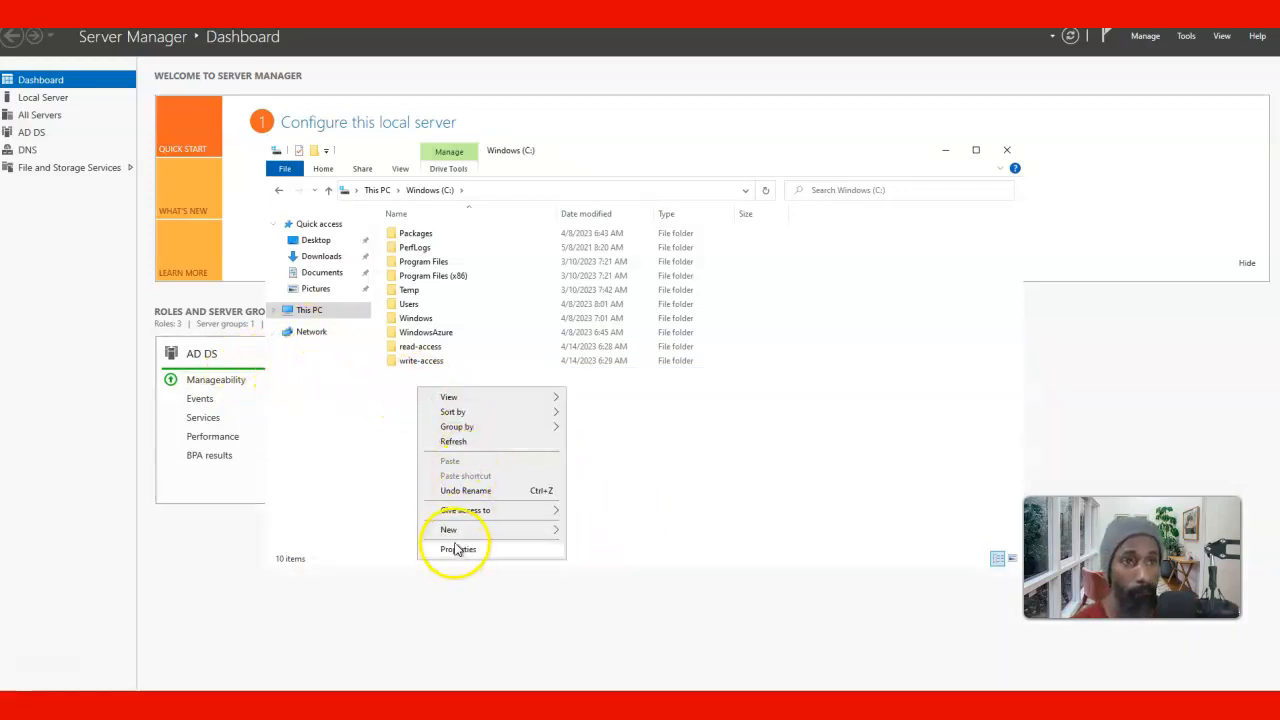
{"action": "mouse_move", "coordinate": [458, 530]}
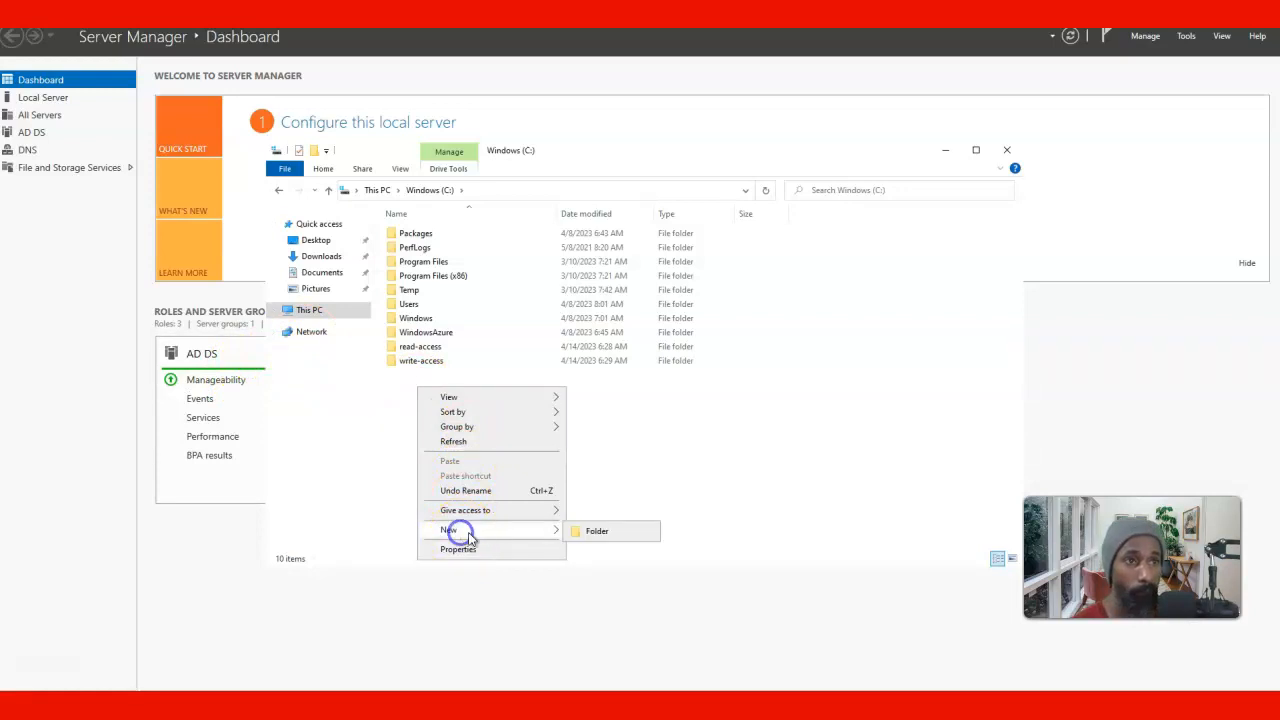
{"action": "left_click", "coordinate": [586, 538]}
{"action": "type", "text": "n"}
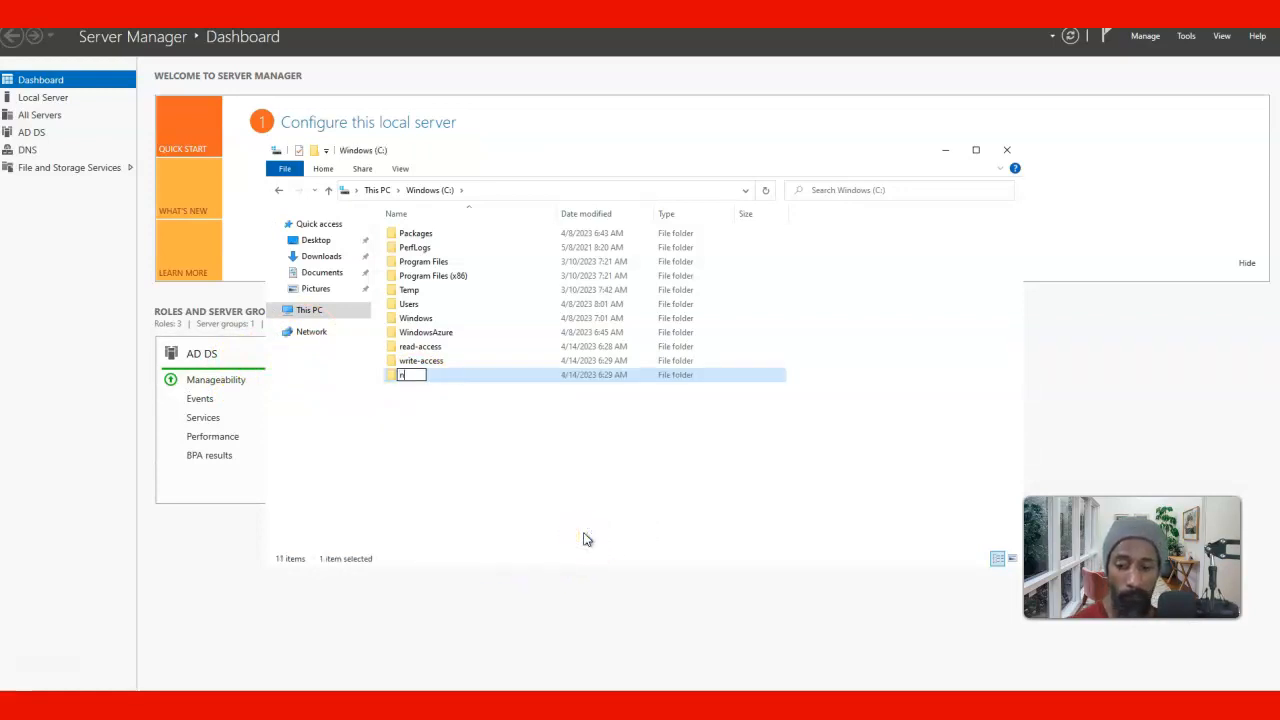
{"action": "type", "text": "o-"}
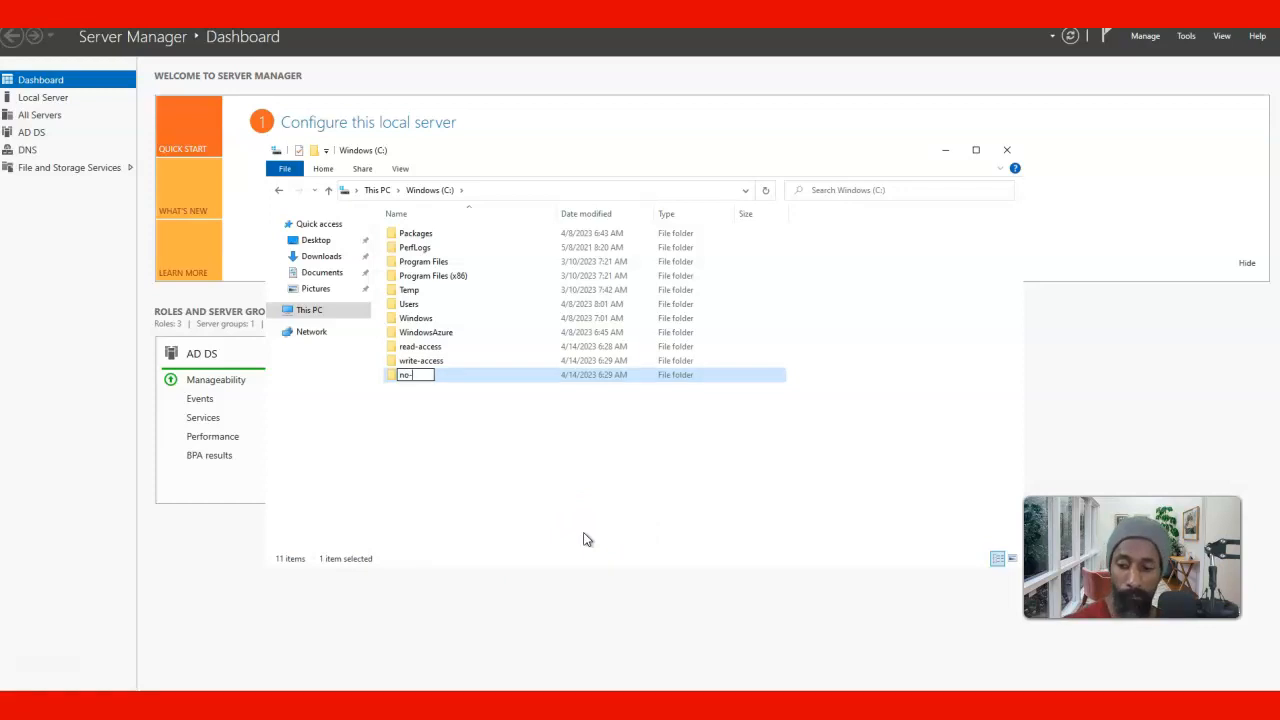
{"action": "type", "text": "access"}
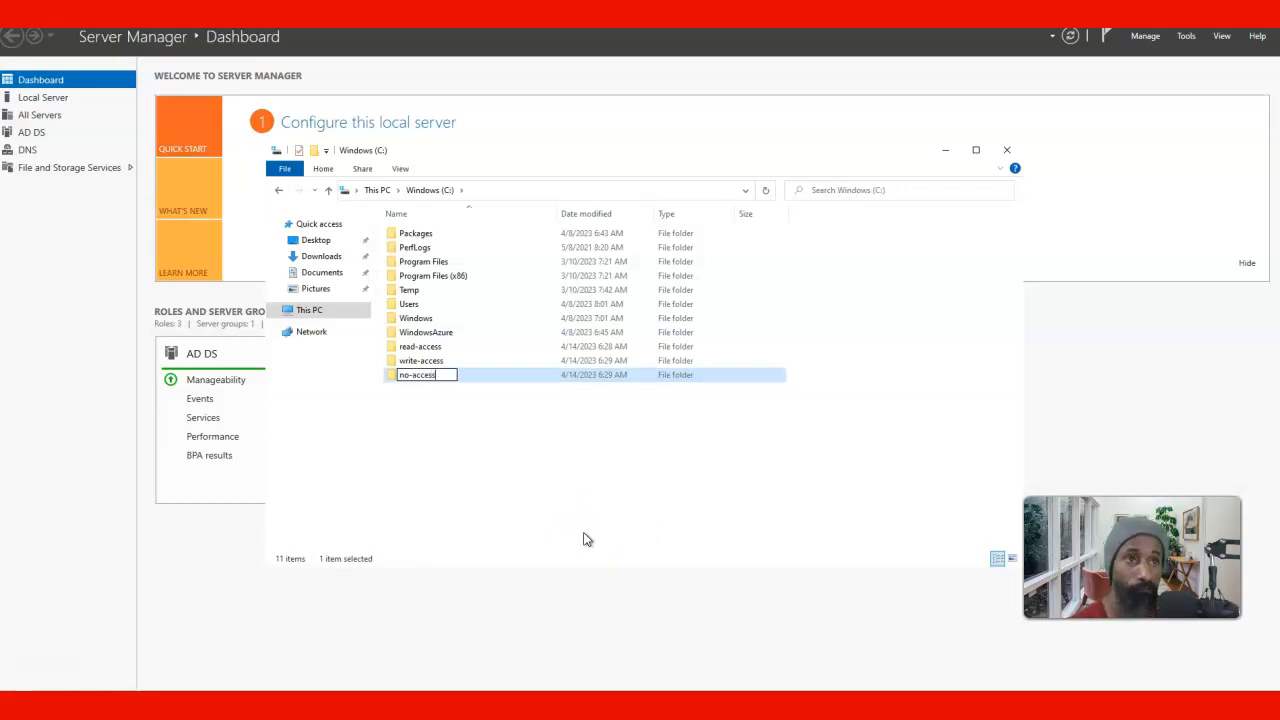
{"action": "left_click", "coordinate": [474, 432]}
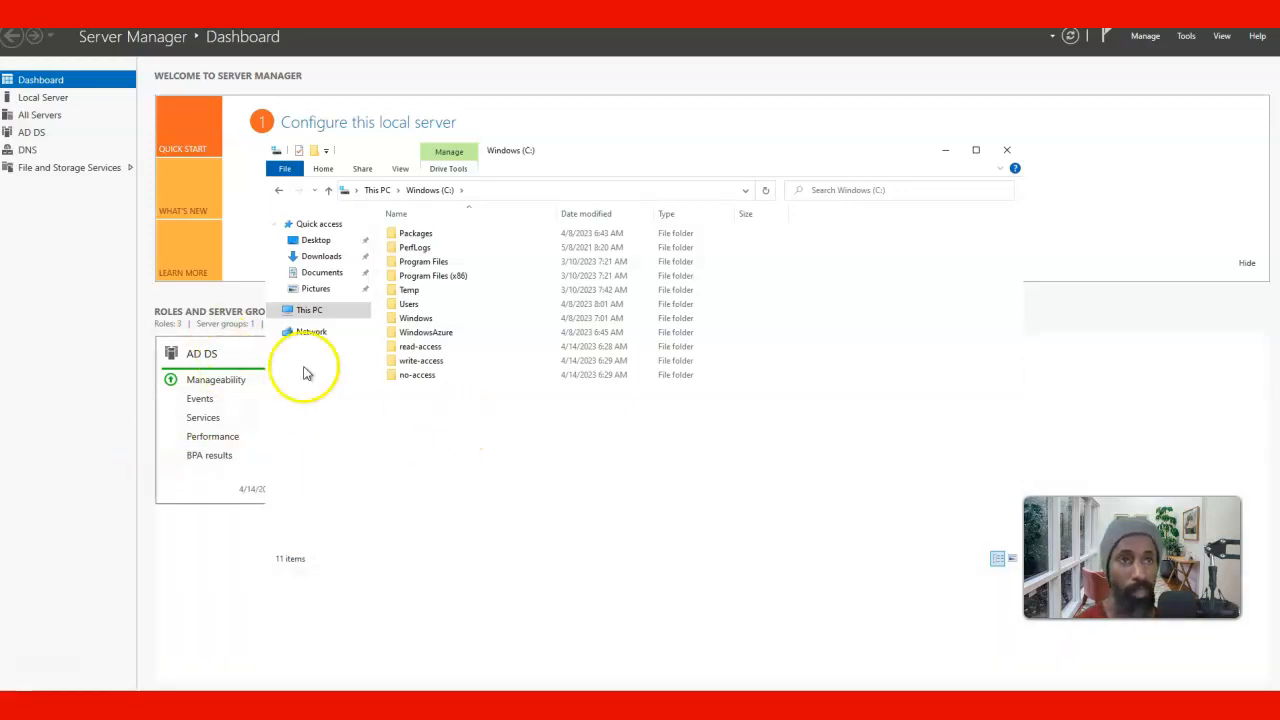
Step: Create a fourth folder named accounting in the root of the C: drive
{"action": "right_click", "coordinate": [432, 418]}
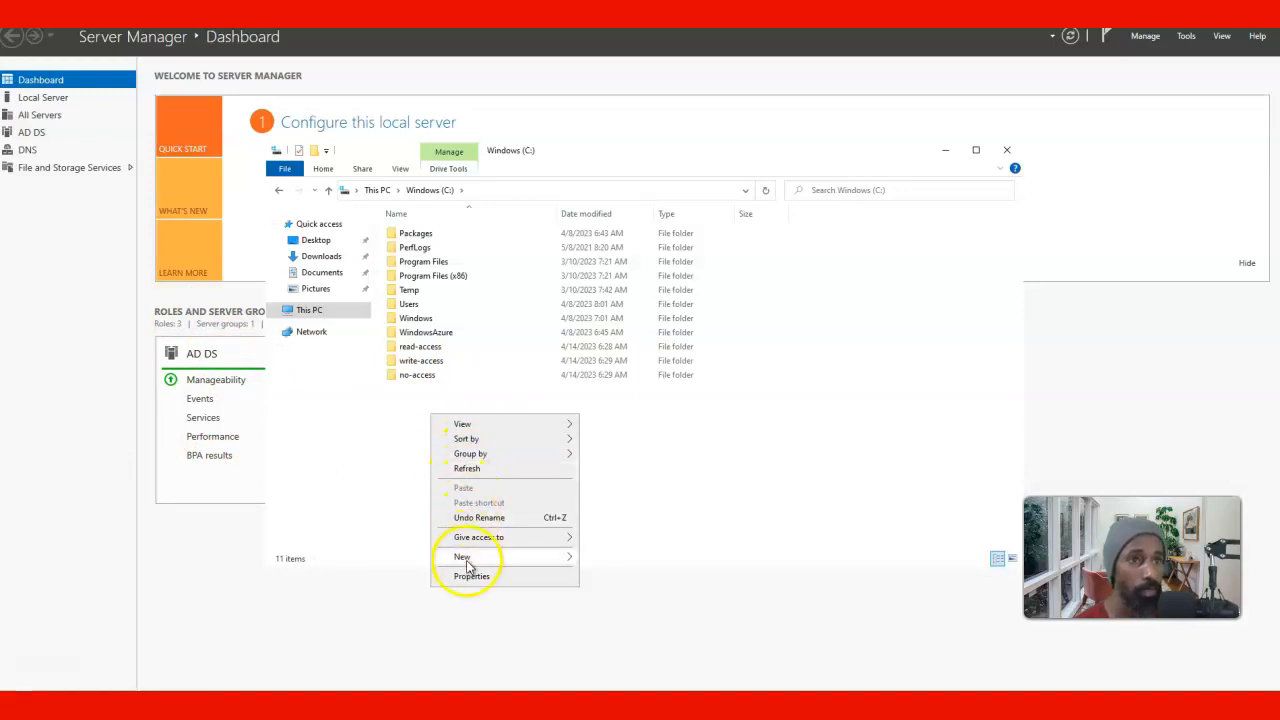
{"action": "mouse_move", "coordinate": [466, 560]}
{"action": "left_click", "coordinate": [611, 560]}
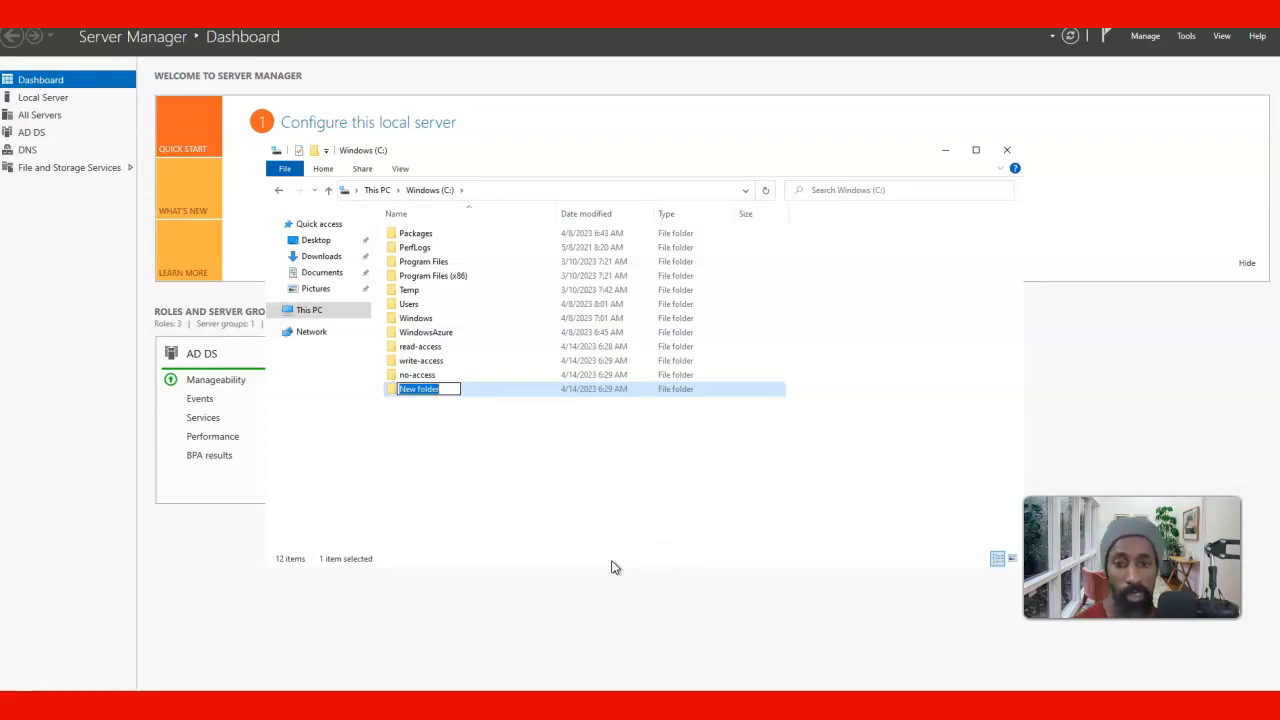
{"action": "type", "text": "a"}
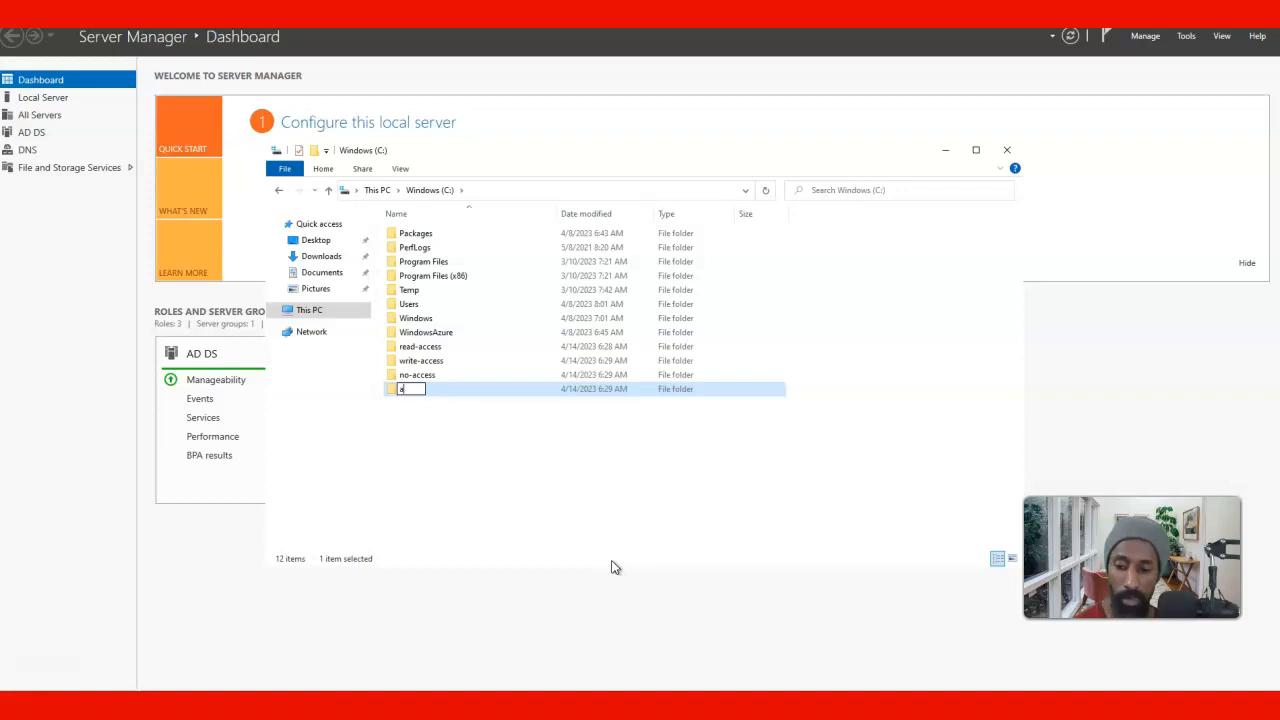
{"action": "type", "text": "ccoun"}
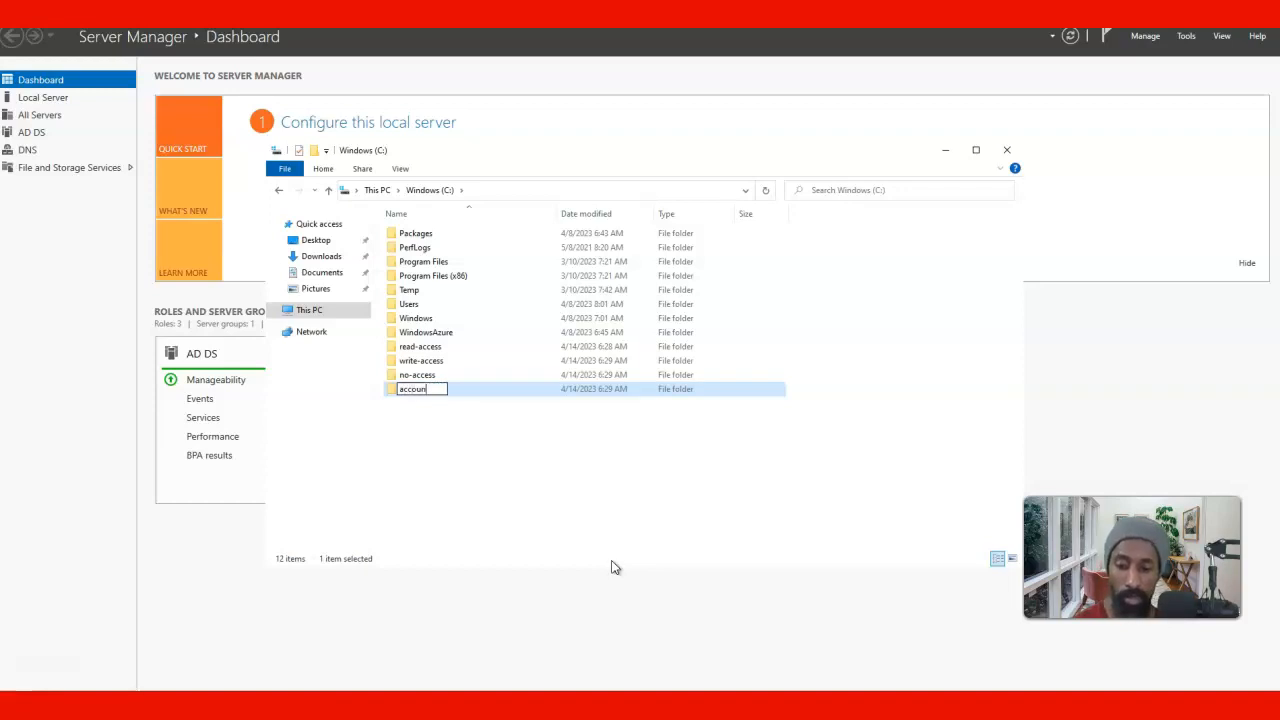
{"action": "type", "text": "t"}
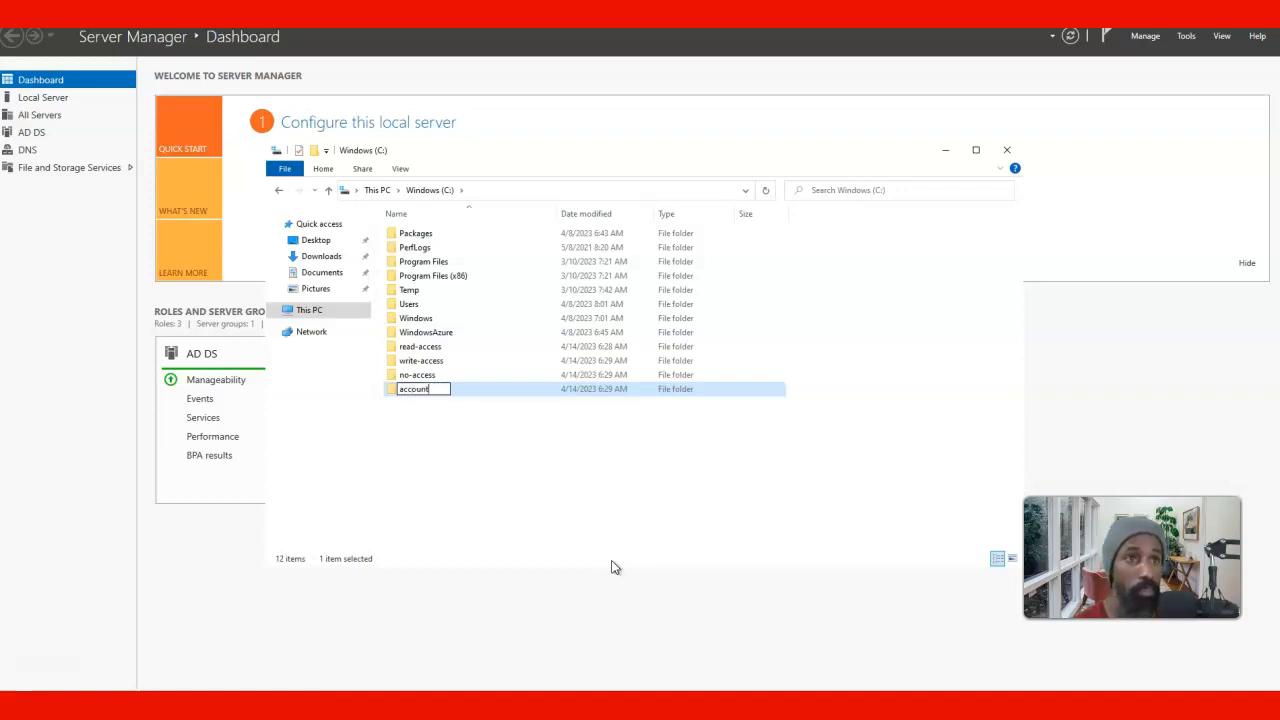
{"action": "type", "text": "ing"}
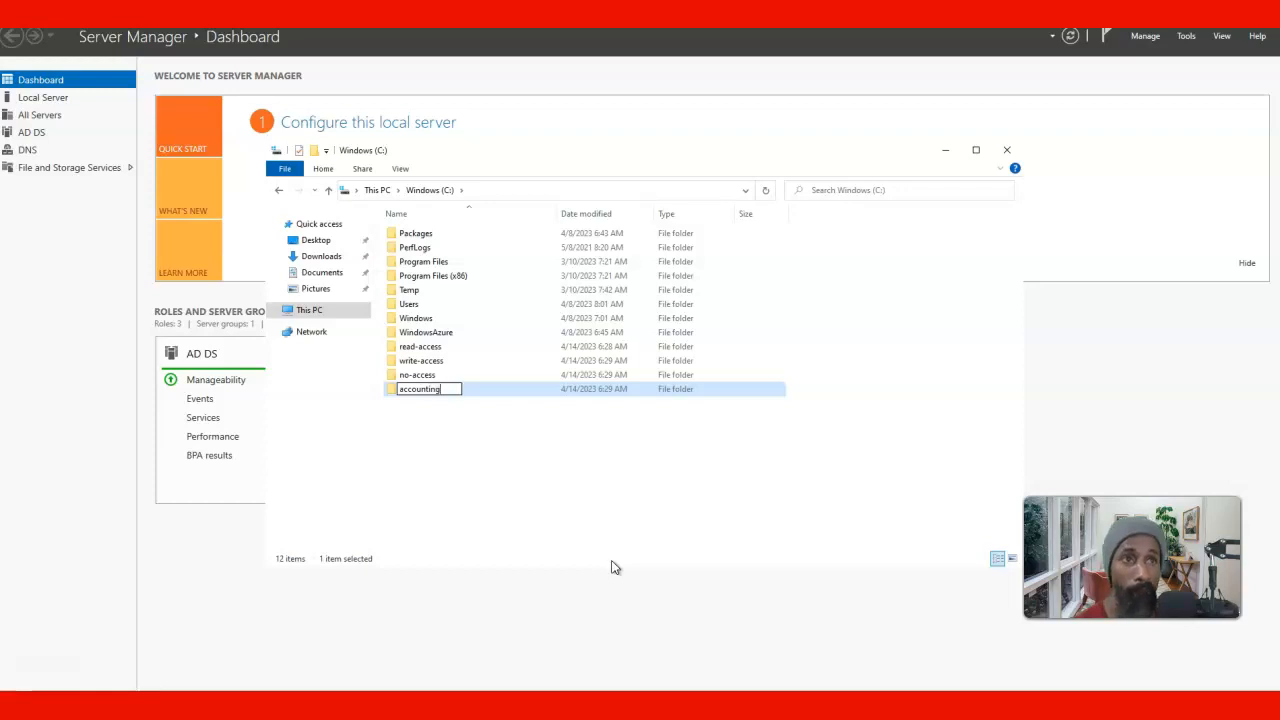
{"action": "left_click", "coordinate": [557, 441]}
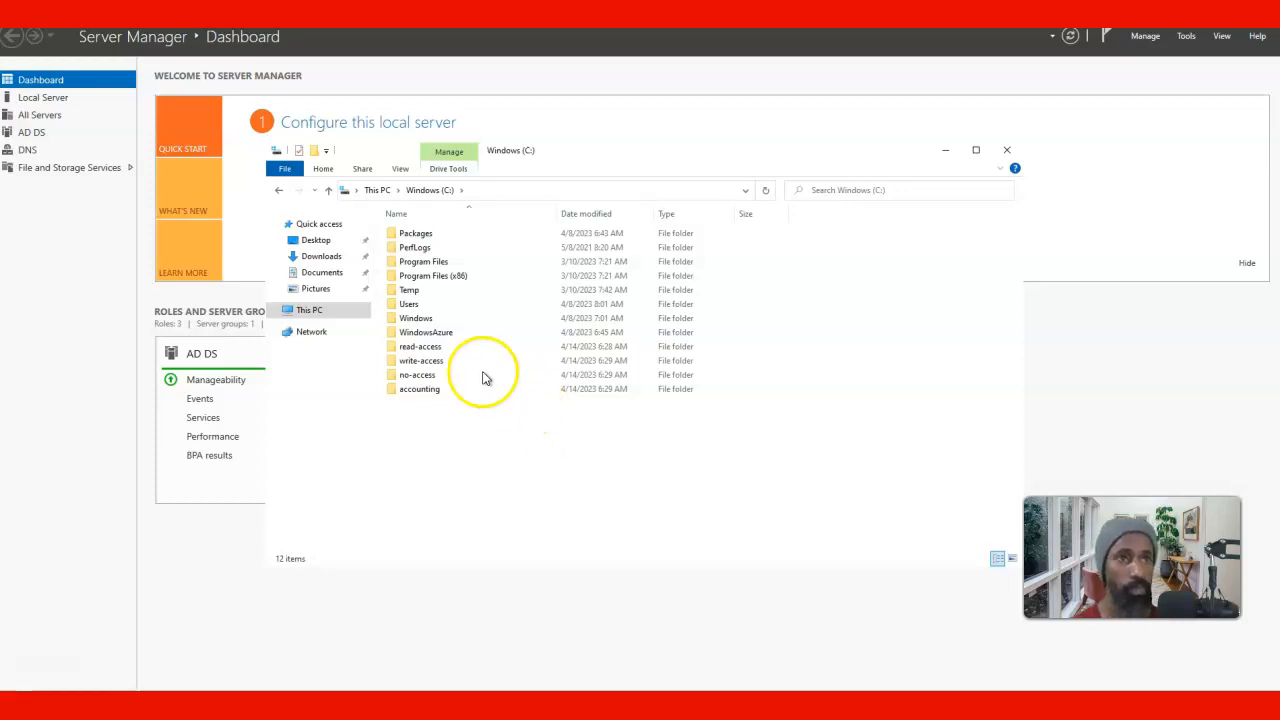
Step: Start sharing the read-access folder with specific people and open the search for domain users or groups
{"action": "left_click", "coordinate": [436, 350]}
{"action": "right_click", "coordinate": [436, 350]}
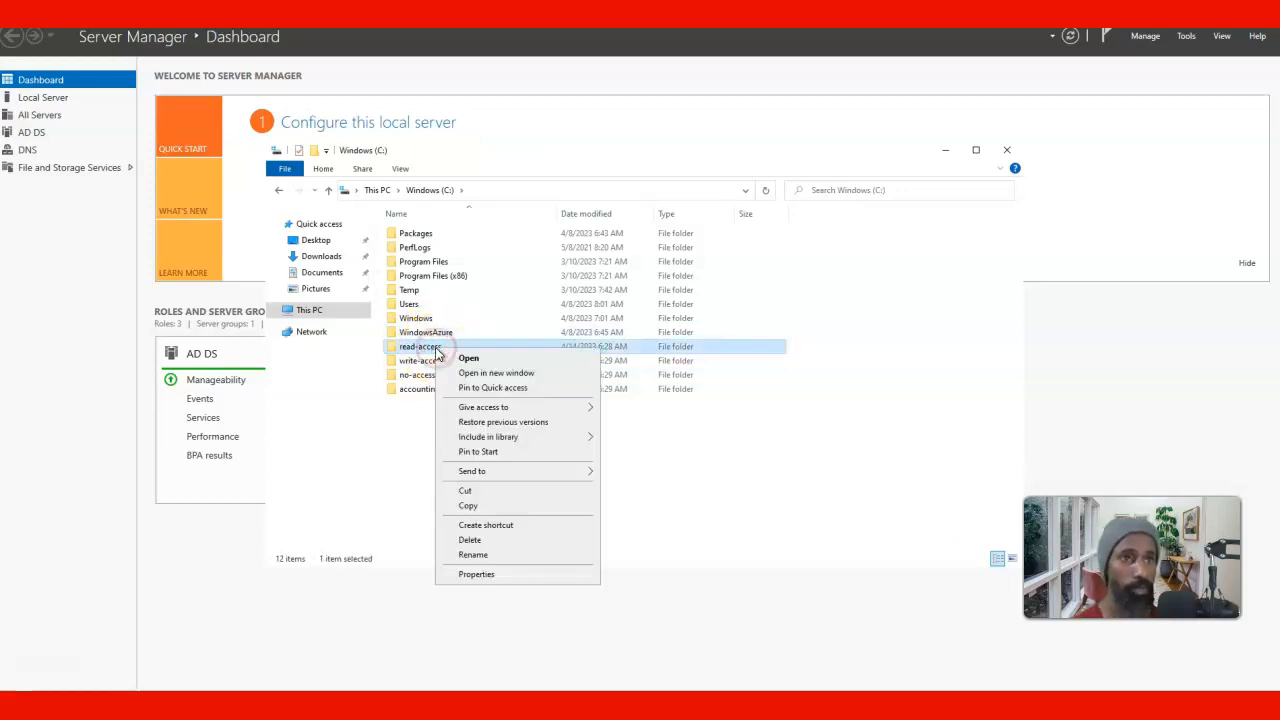
{"action": "mouse_move", "coordinate": [470, 408]}
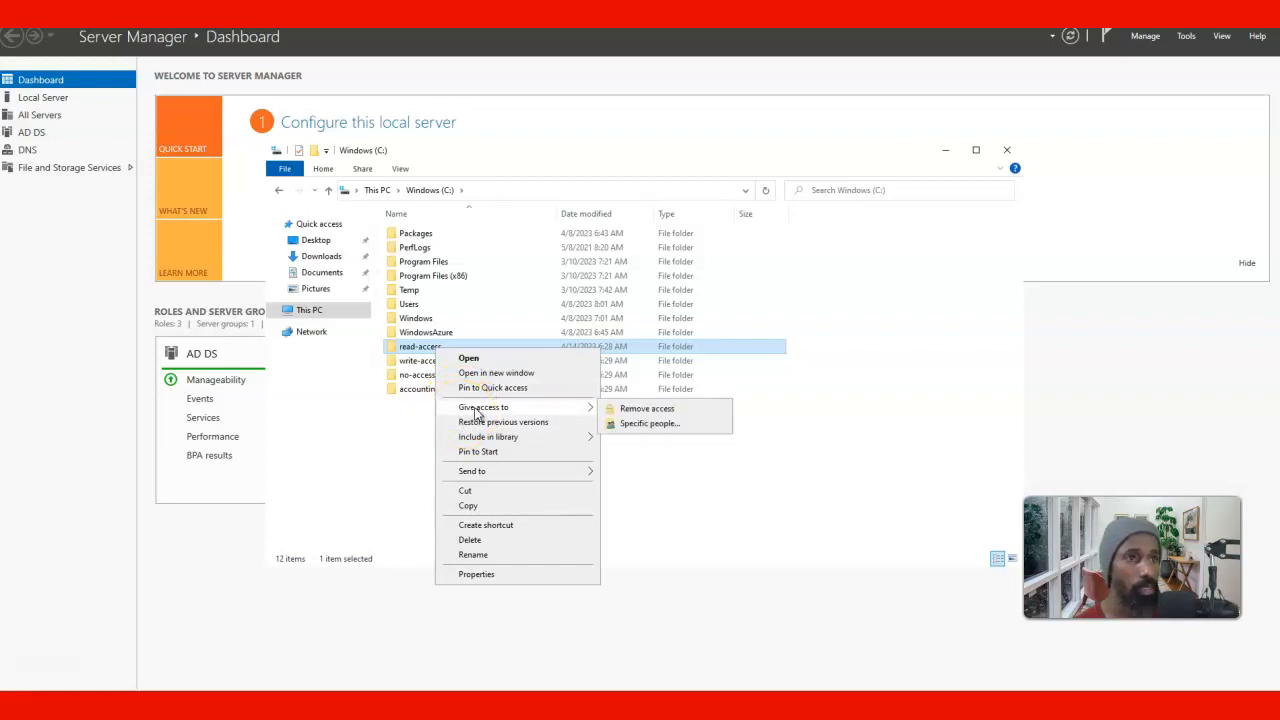
{"action": "left_click", "coordinate": [630, 424]}
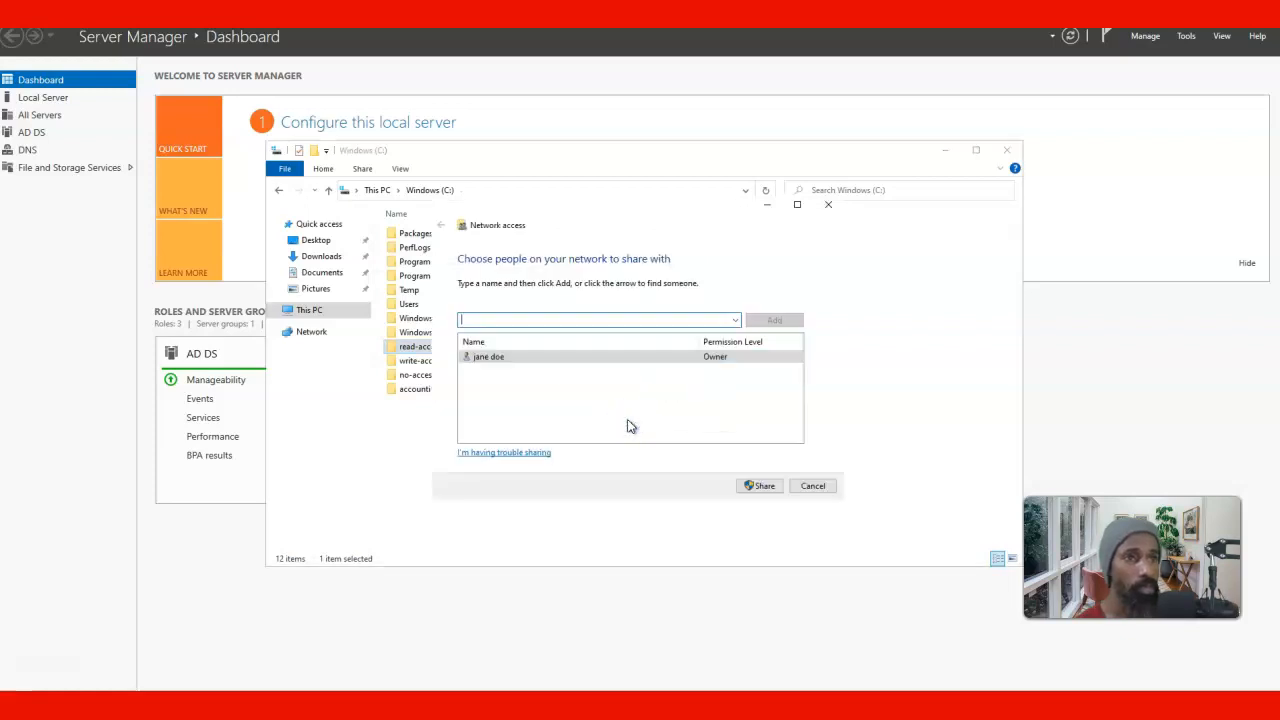
{"action": "mouse_move", "coordinate": [514, 366]}
{"action": "left_click", "coordinate": [496, 318]}
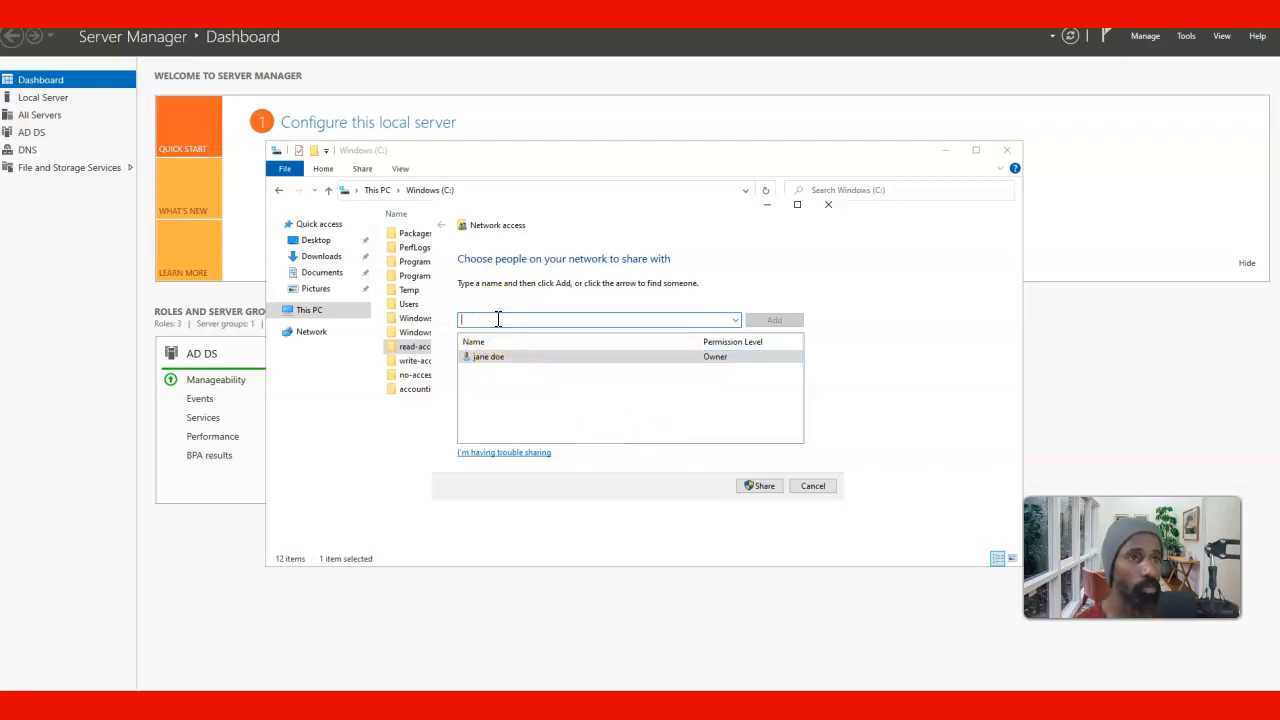
{"action": "left_click", "coordinate": [620, 324]}
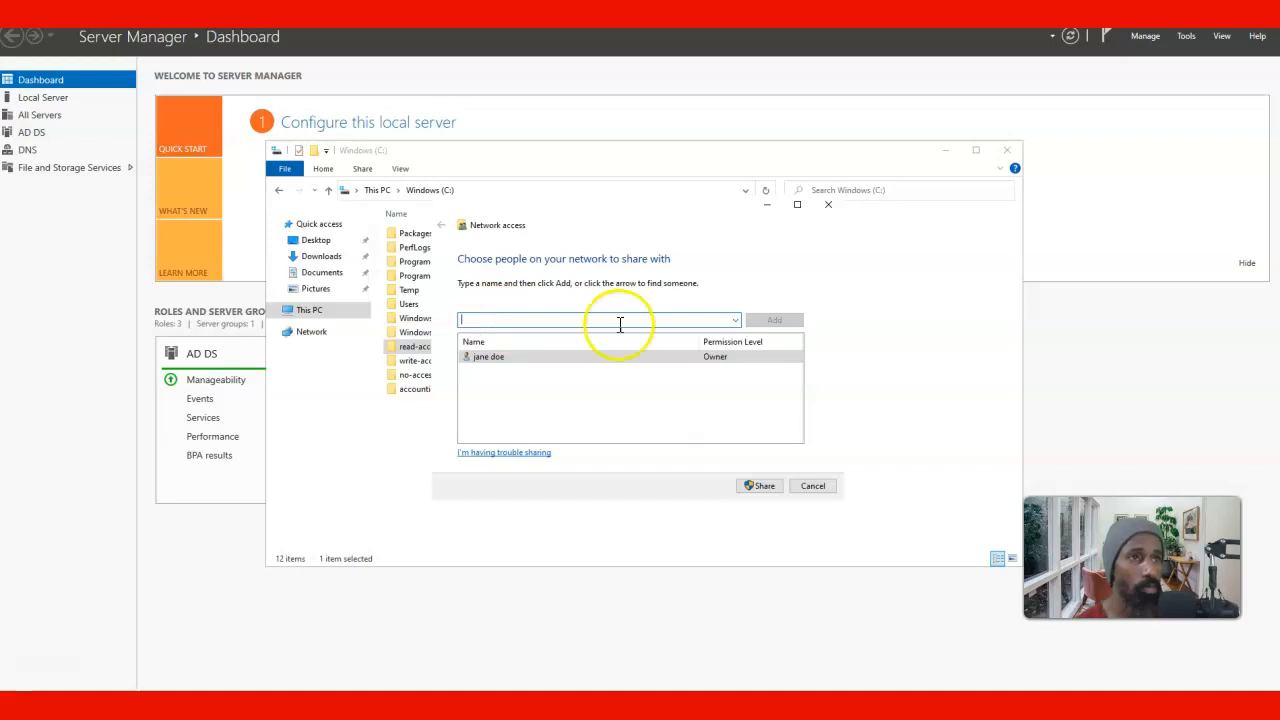
{"action": "left_click", "coordinate": [734, 321]}
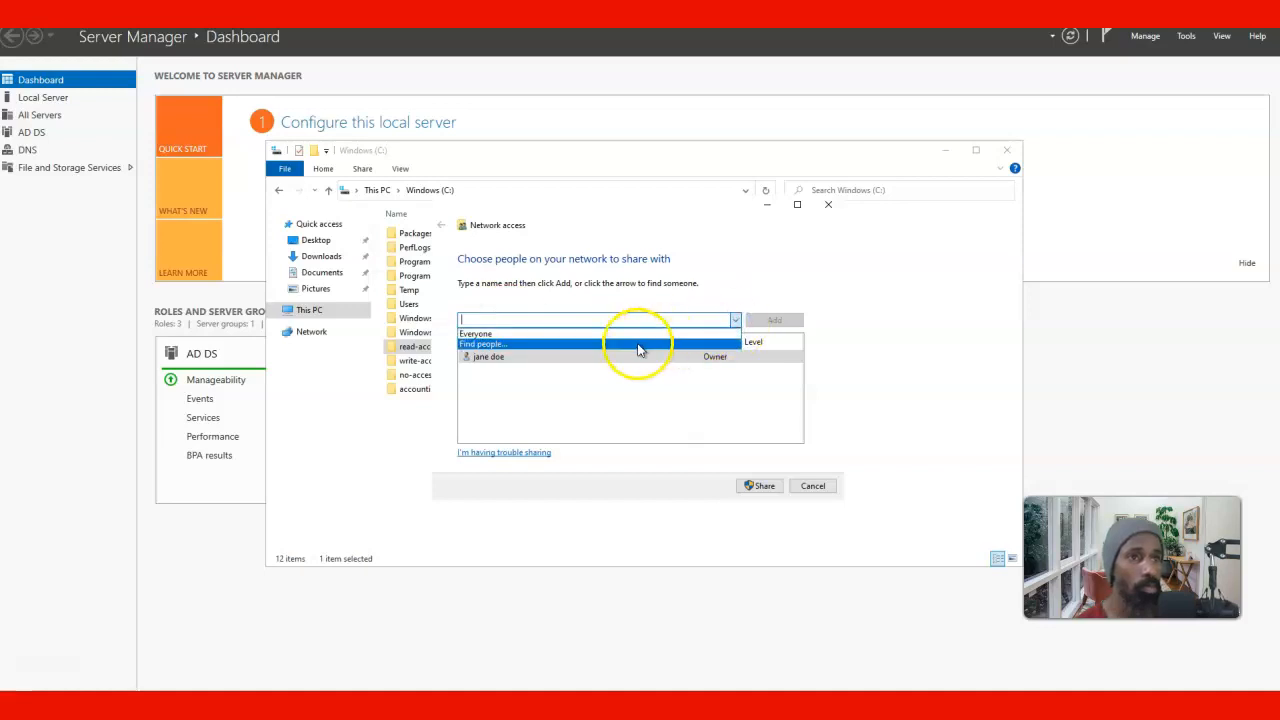
{"action": "left_click", "coordinate": [639, 345]}
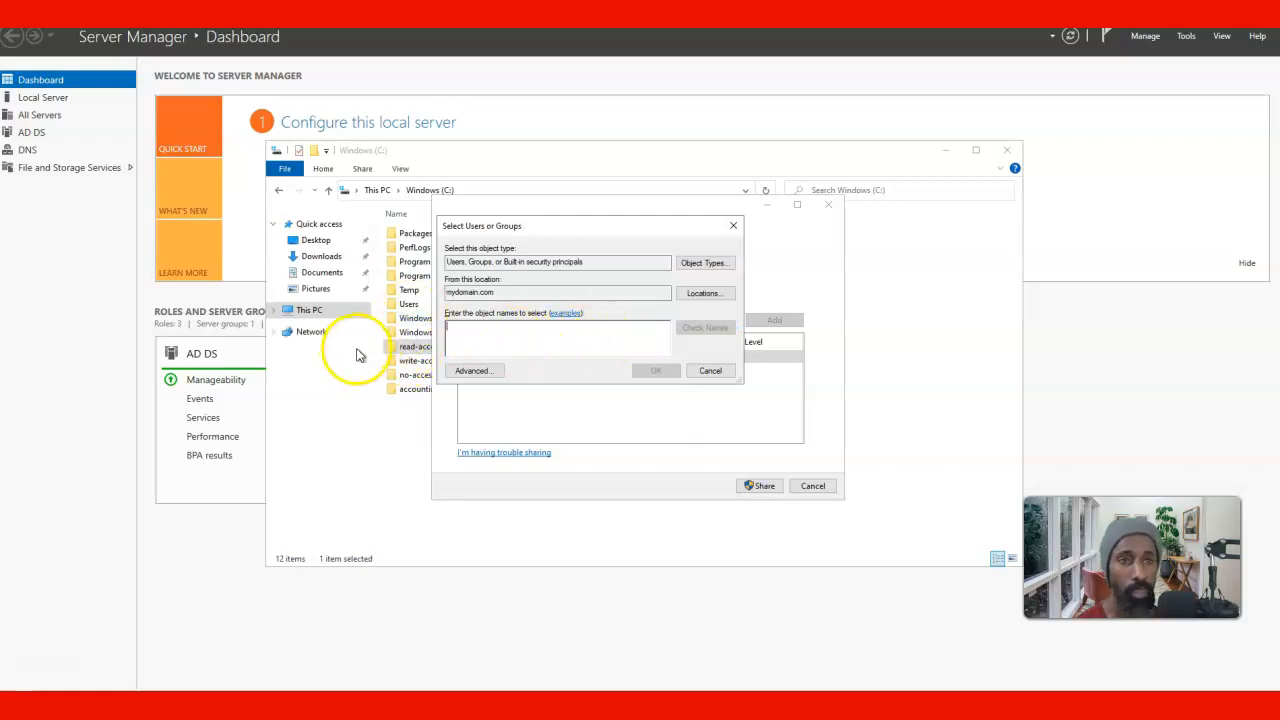
Step: Look up names matching "domain" and add the Domain Users group to the read-access folder's sharing list
{"action": "type", "text": "domain"}
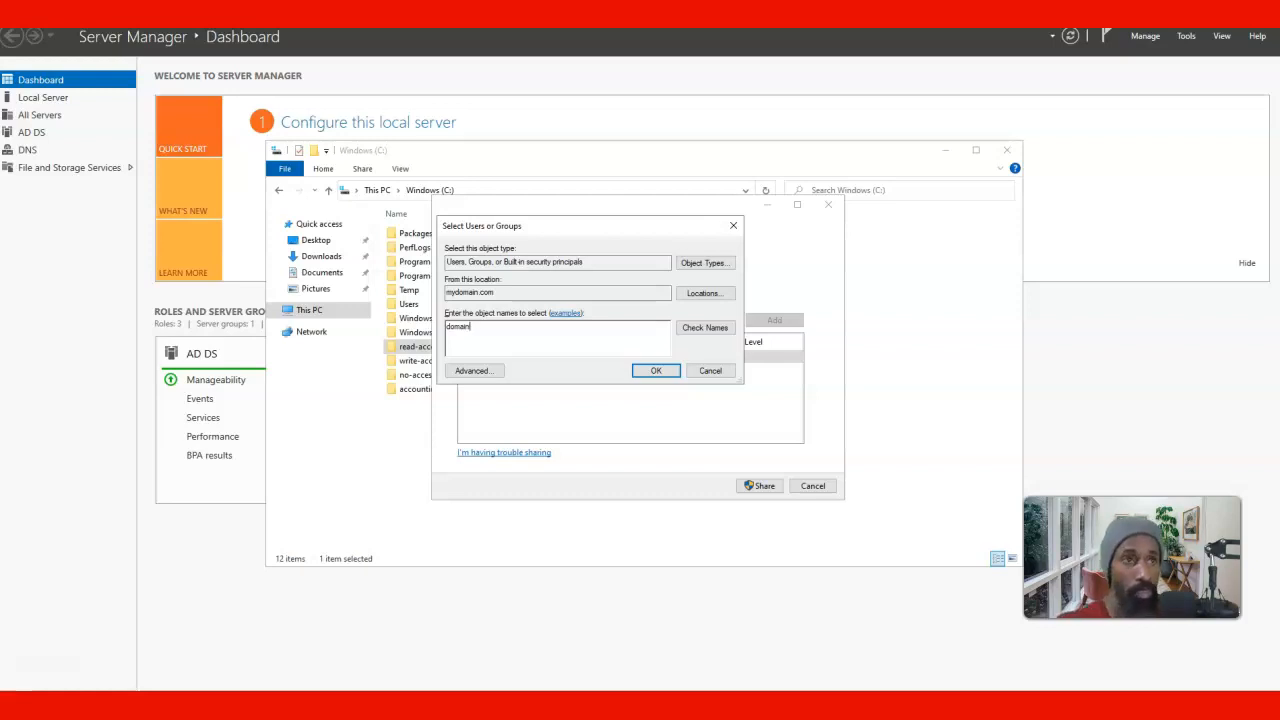
{"action": "left_click", "coordinate": [706, 329]}
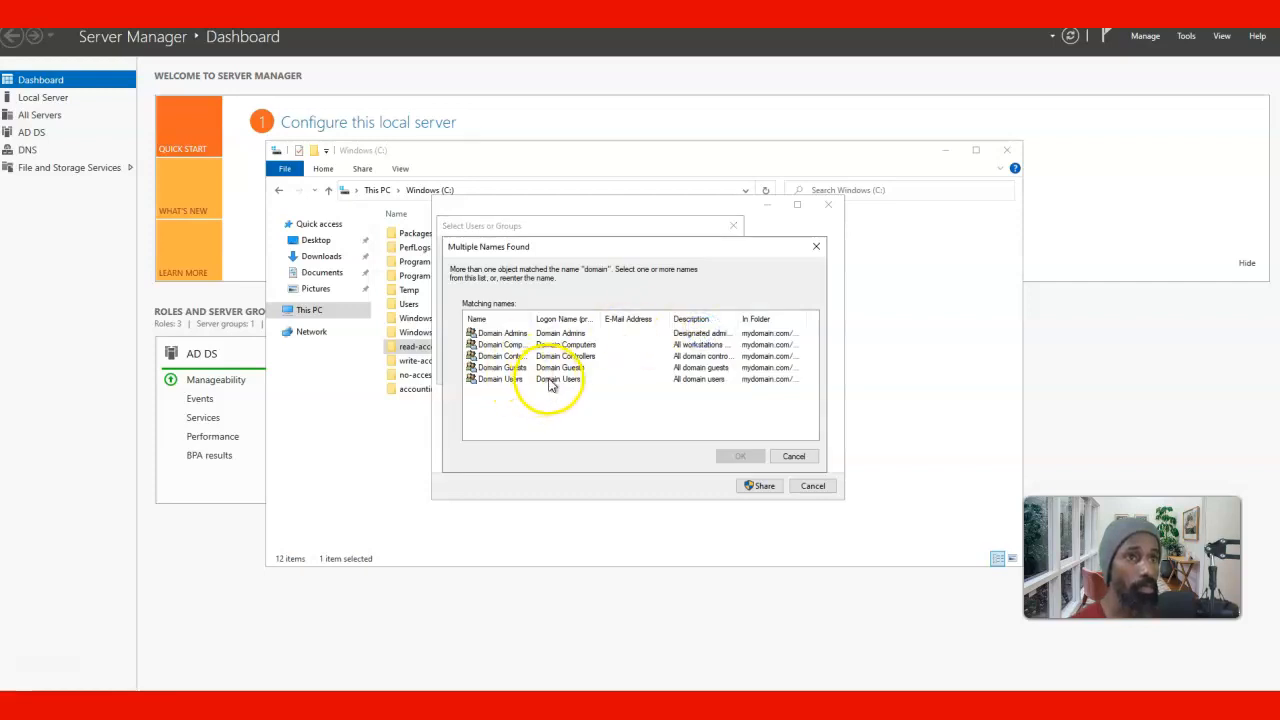
{"action": "left_click", "coordinate": [545, 378]}
{"action": "left_click", "coordinate": [740, 456]}
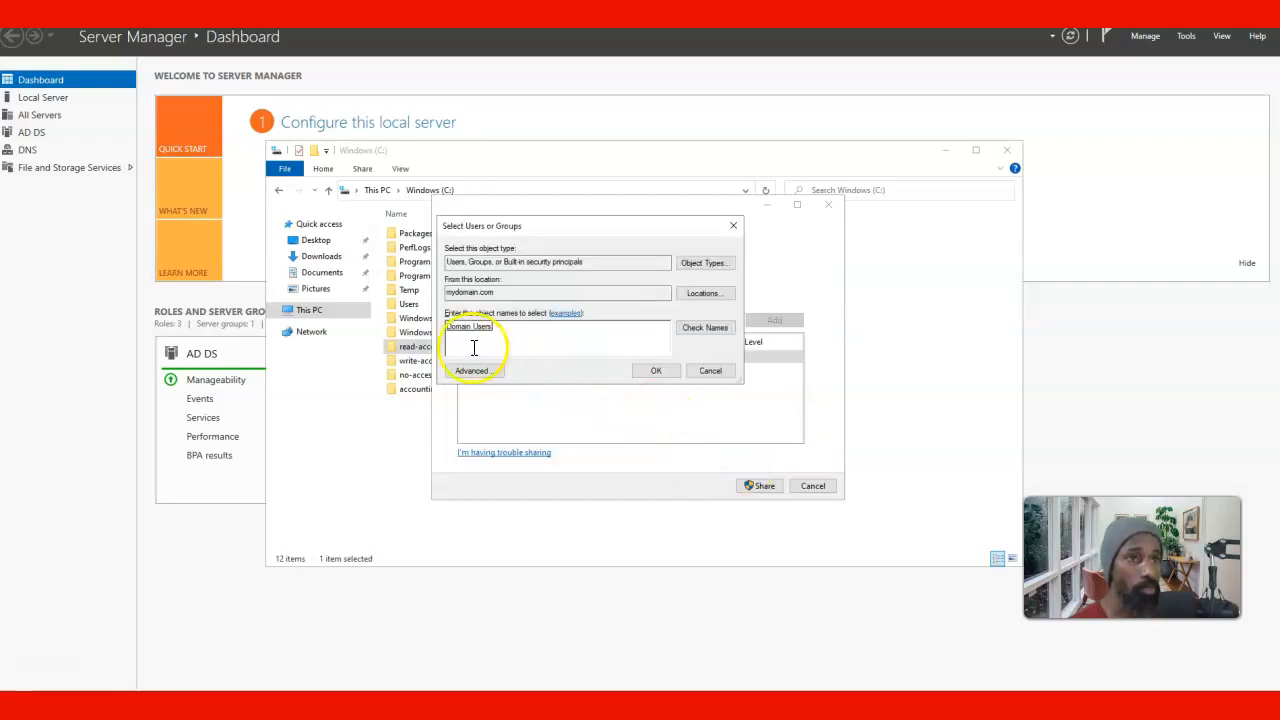
{"action": "left_click", "coordinate": [652, 371]}
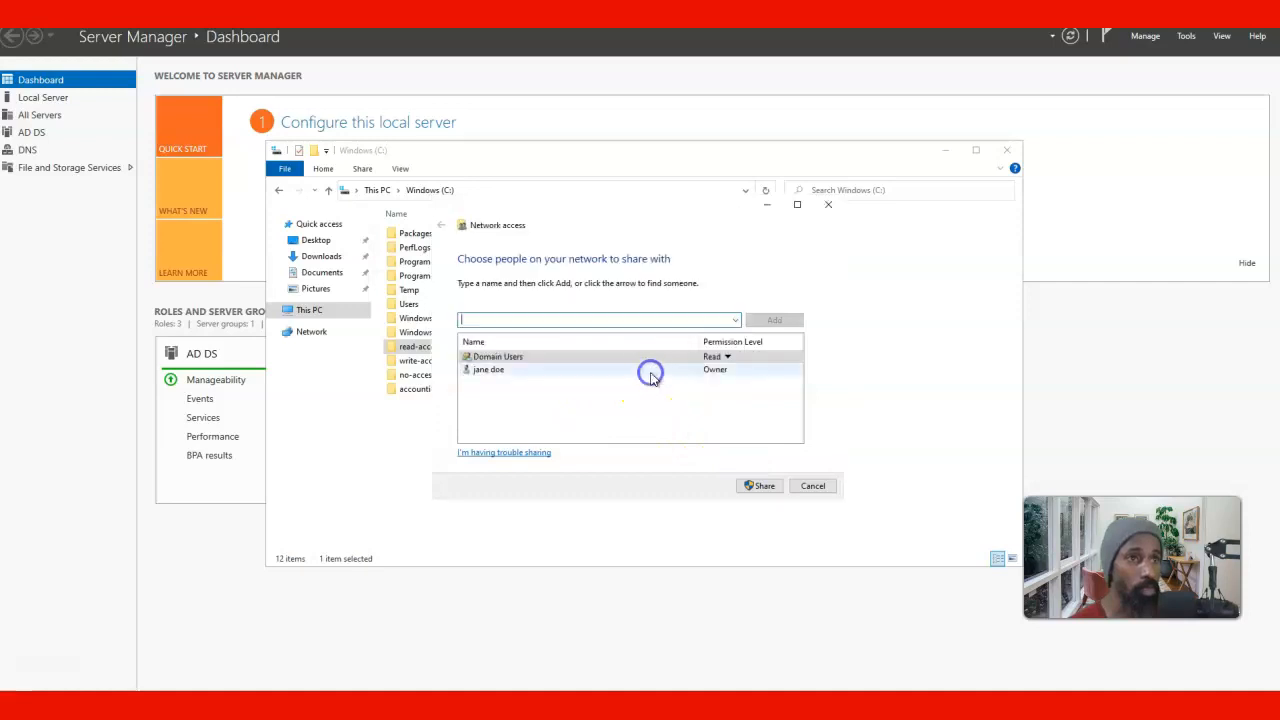
Step: Set the Domain Users permission level to Read, share the read-access folder and close the sharing wizard
{"action": "left_click", "coordinate": [728, 358]}
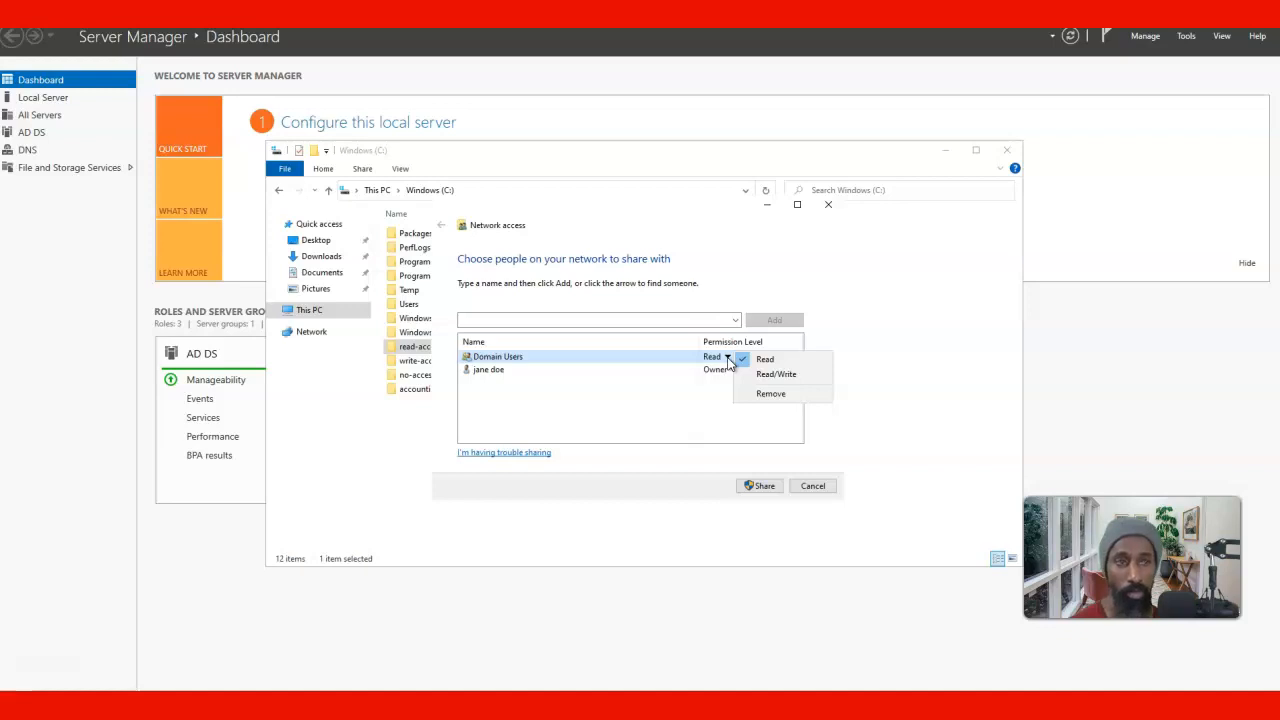
{"action": "left_click", "coordinate": [755, 359]}
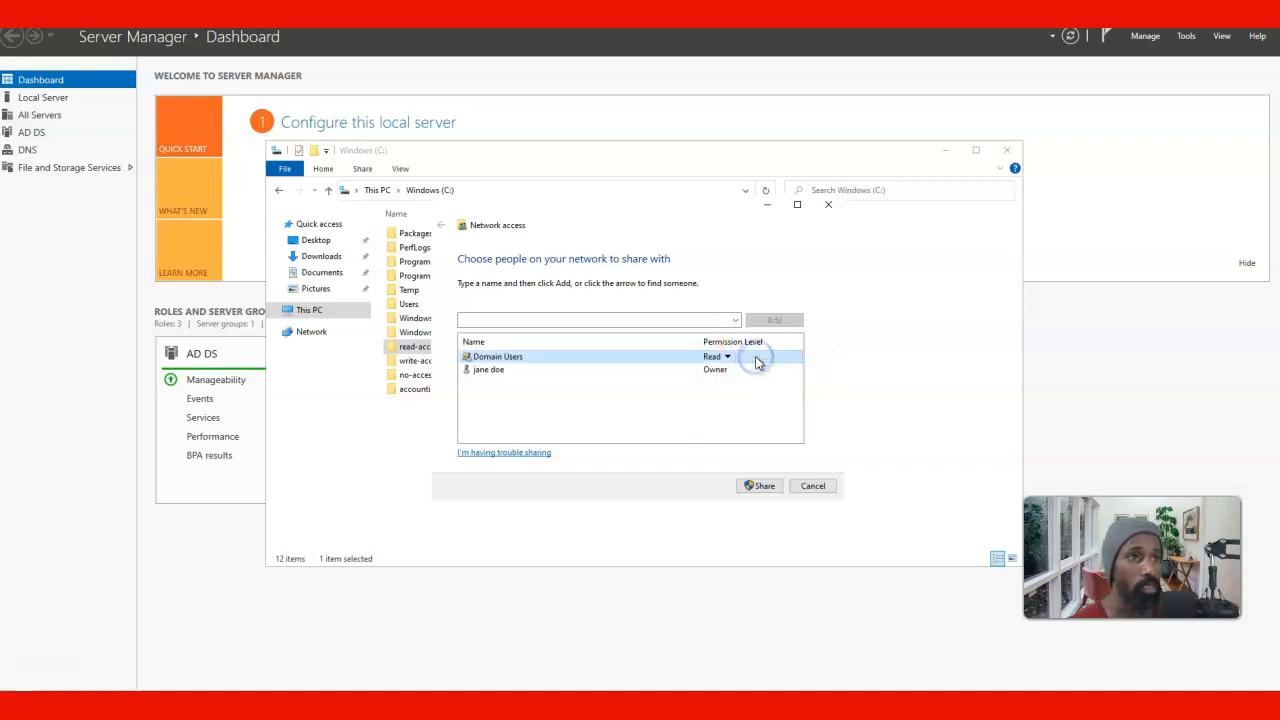
{"action": "left_click", "coordinate": [762, 485]}
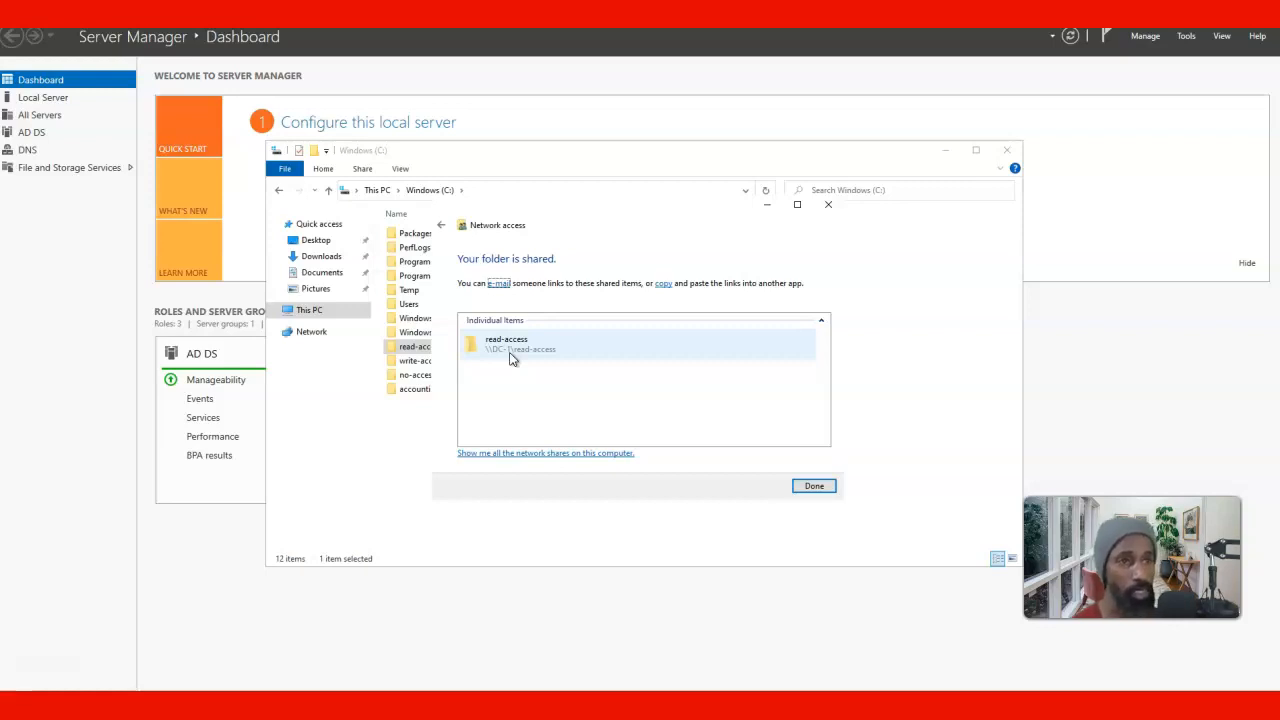
{"action": "left_click", "coordinate": [812, 486]}
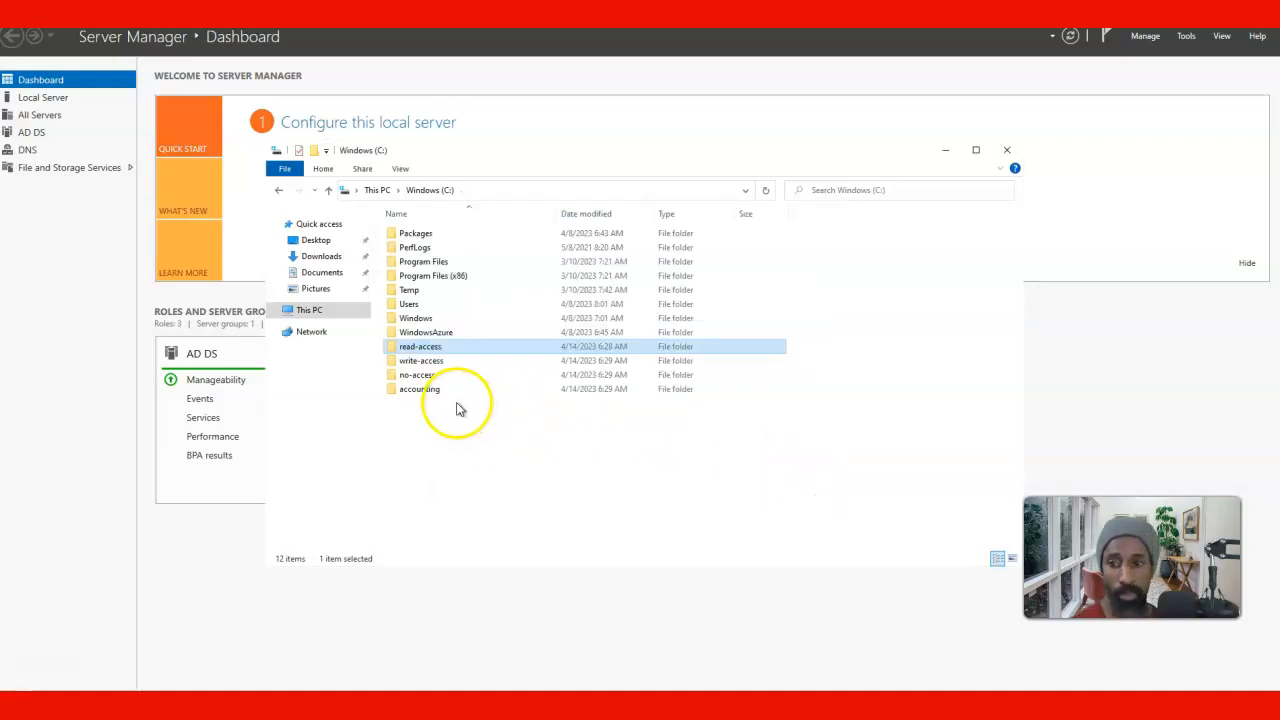
Step: Start sharing the write-access folder with specific people and open the search for domain users or groups
{"action": "left_click", "coordinate": [420, 362]}
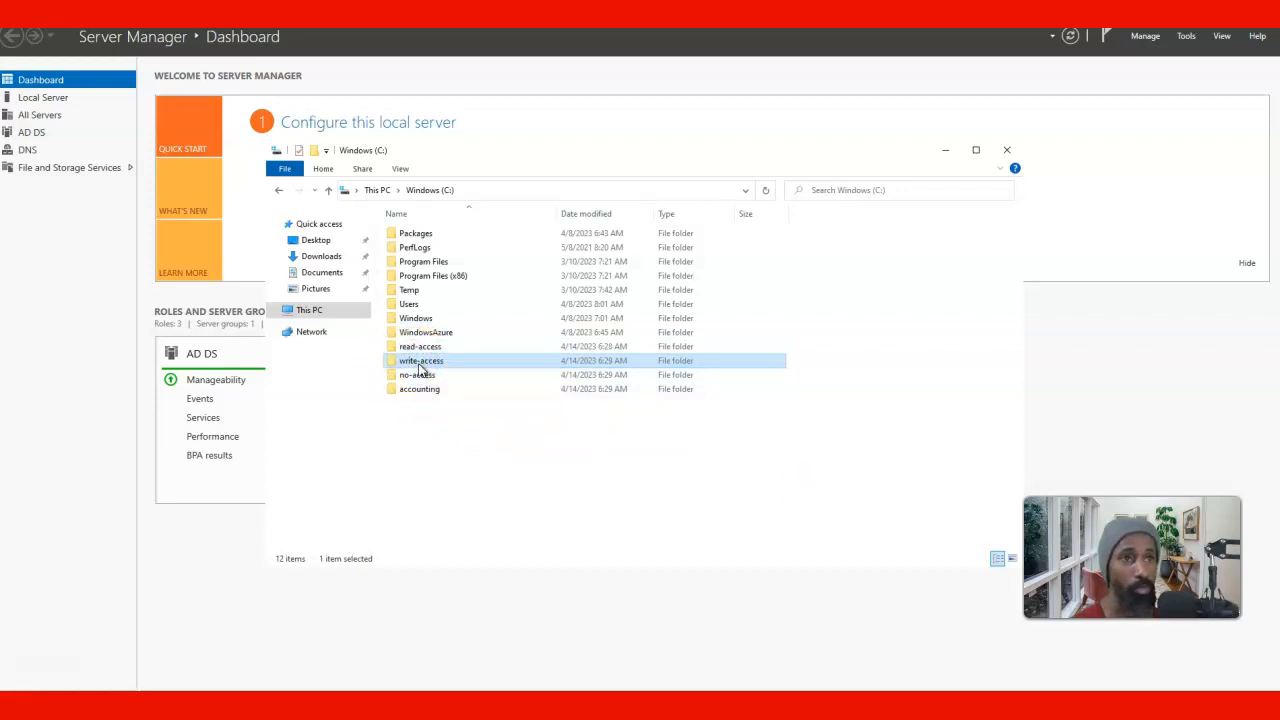
{"action": "right_click", "coordinate": [420, 366]}
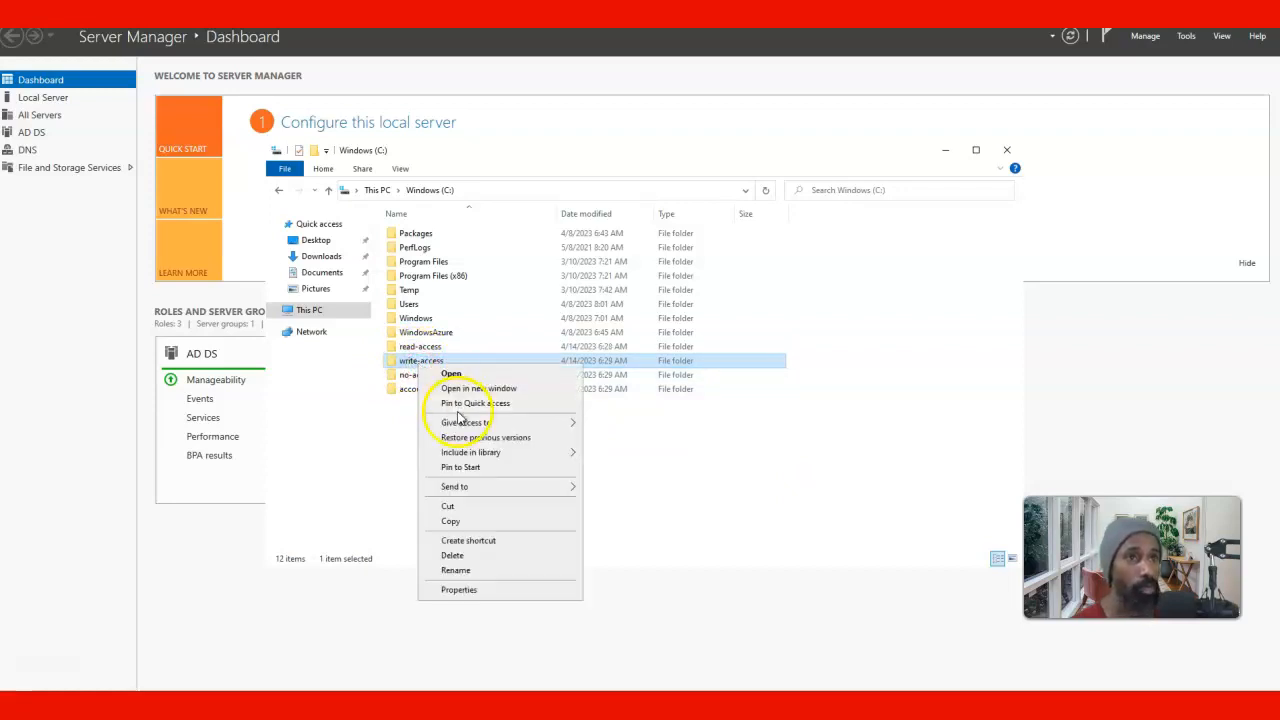
{"action": "mouse_move", "coordinate": [480, 422]}
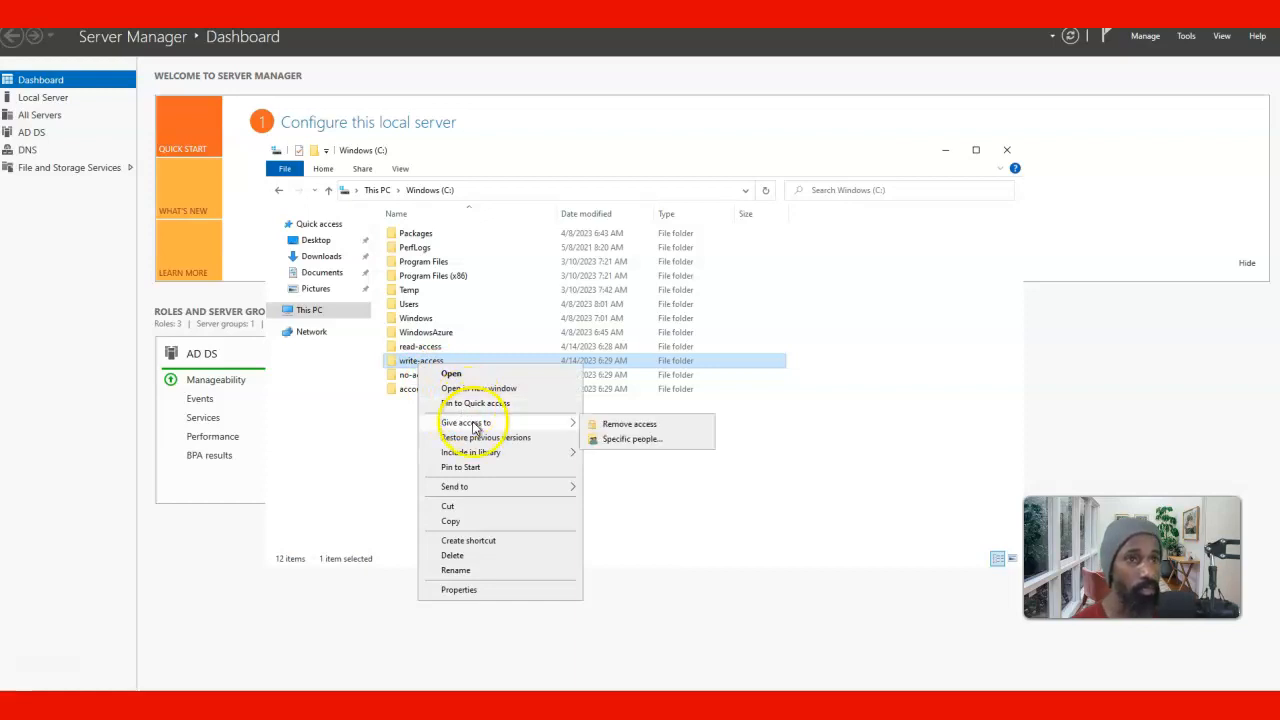
{"action": "left_click", "coordinate": [612, 441]}
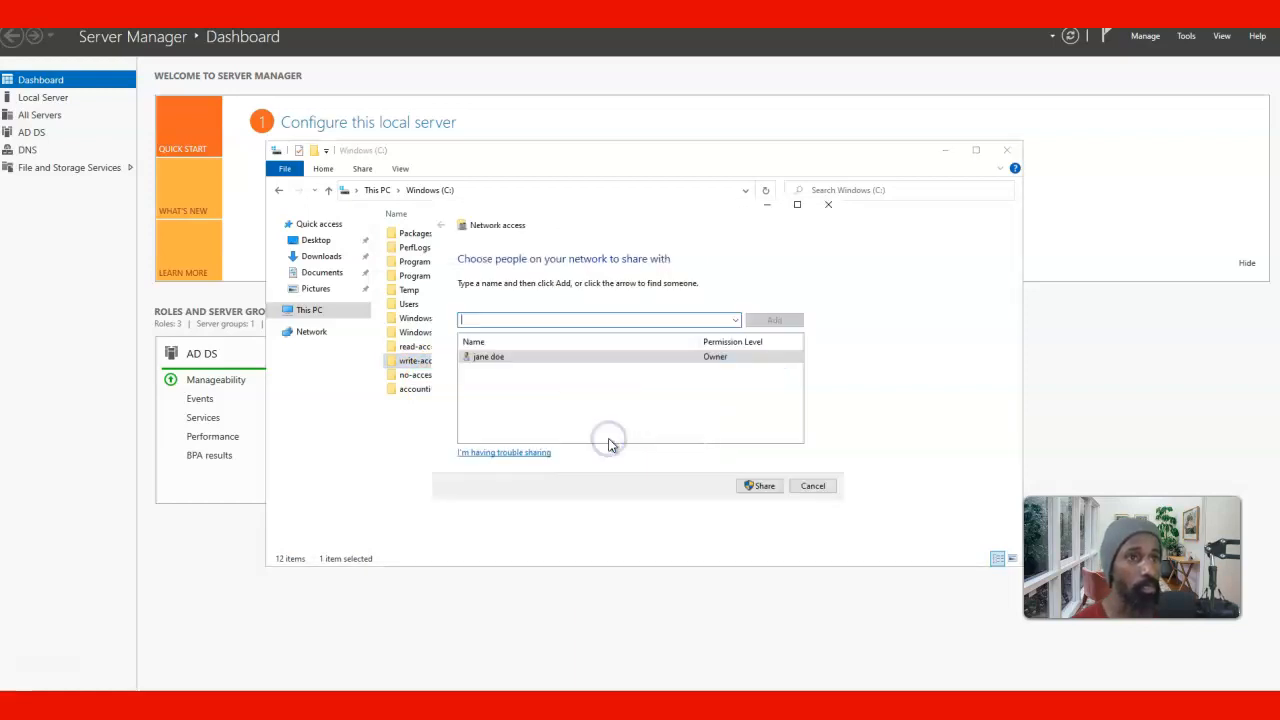
{"action": "left_click", "coordinate": [735, 320]}
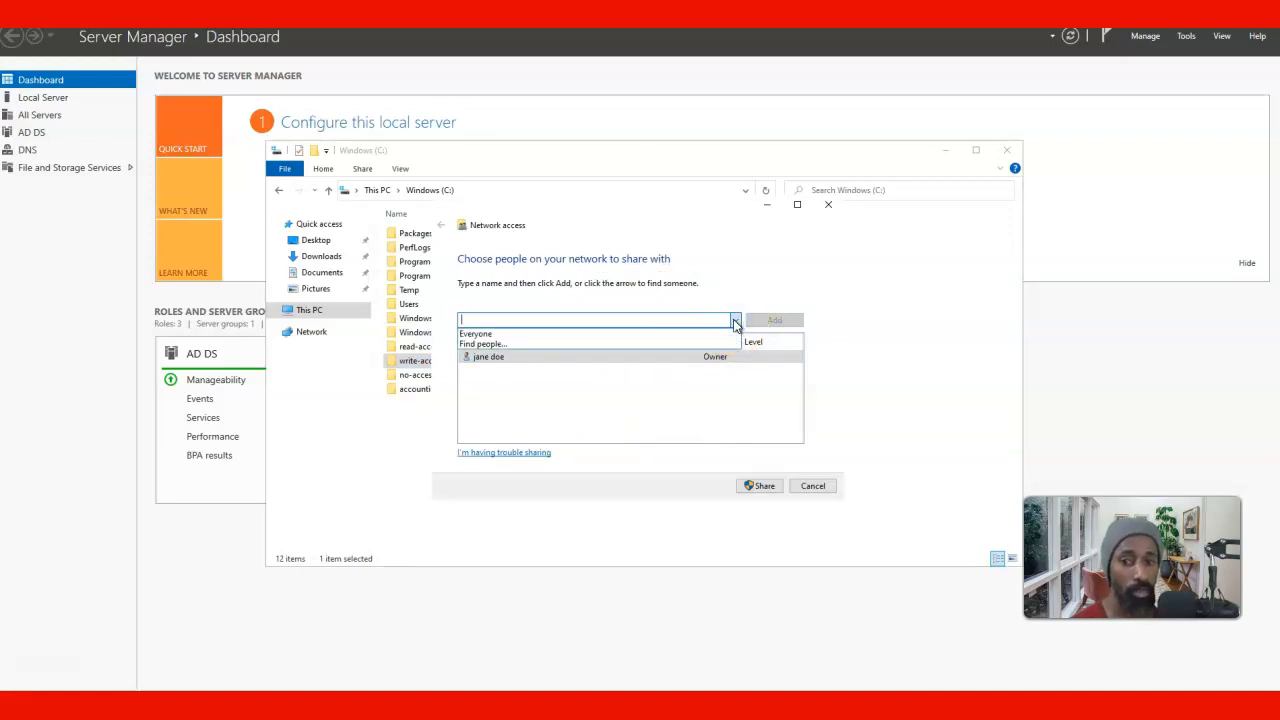
{"action": "left_click", "coordinate": [563, 346]}
Step: Look up names matching "Domain" and add the Domain Users group to the write-access folder's sharing list
{"action": "type", "text": "Domain"}
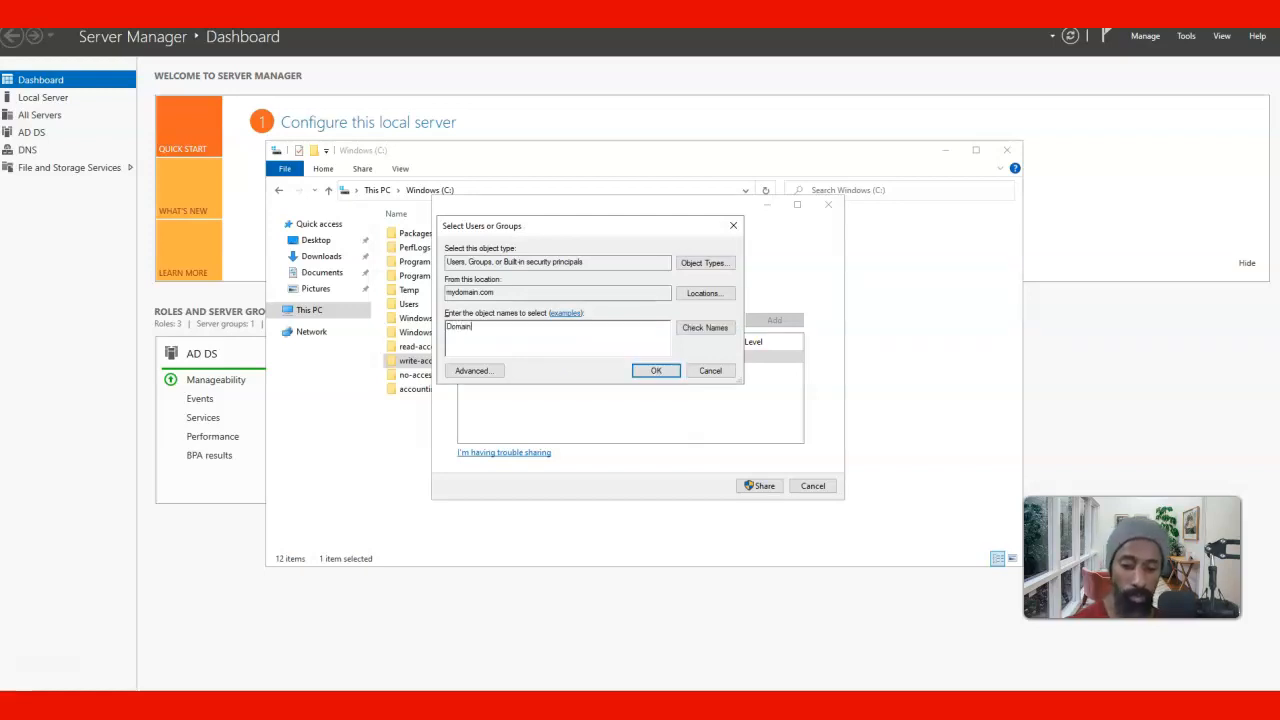
{"action": "key", "text": "Return"}
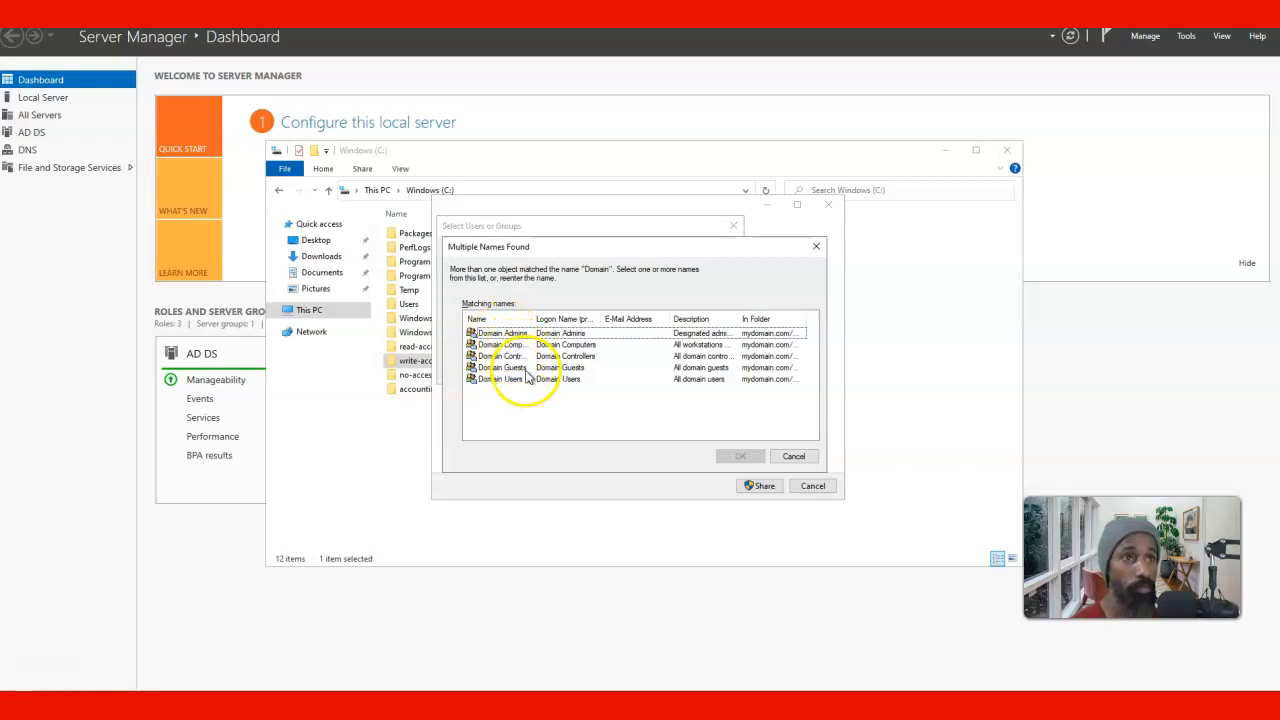
{"action": "left_click", "coordinate": [556, 381]}
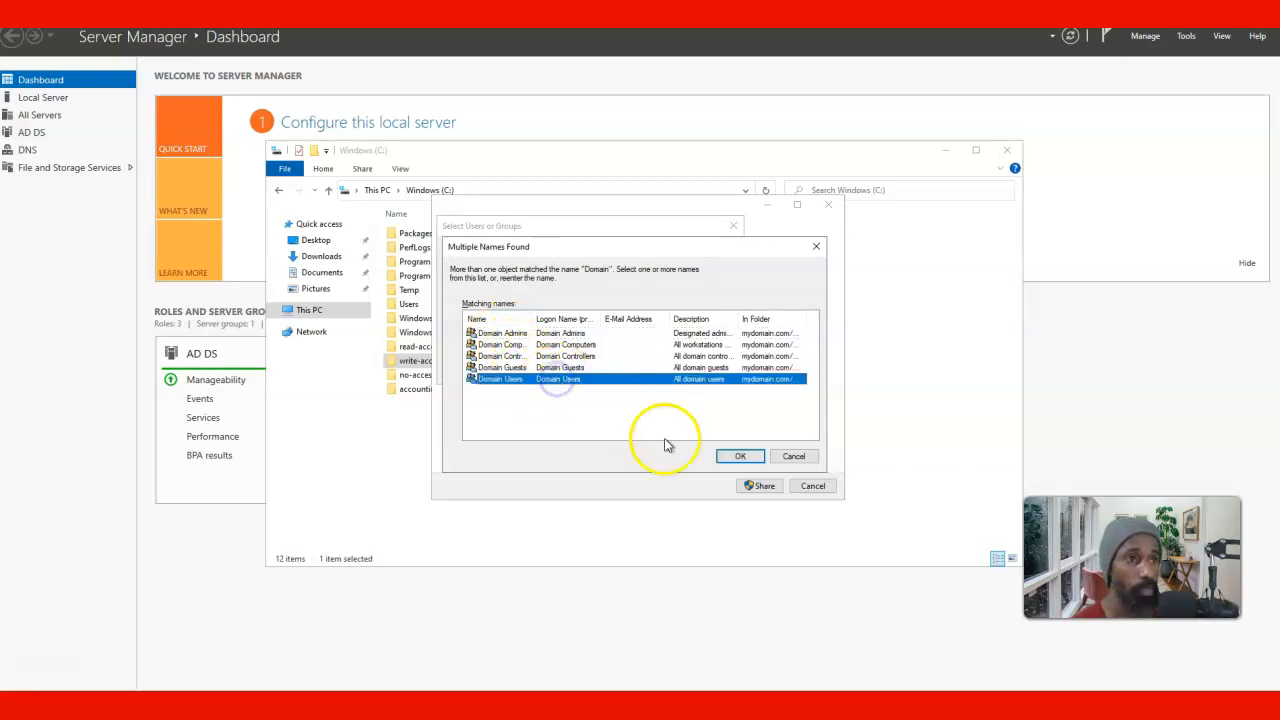
{"action": "left_click", "coordinate": [740, 457]}
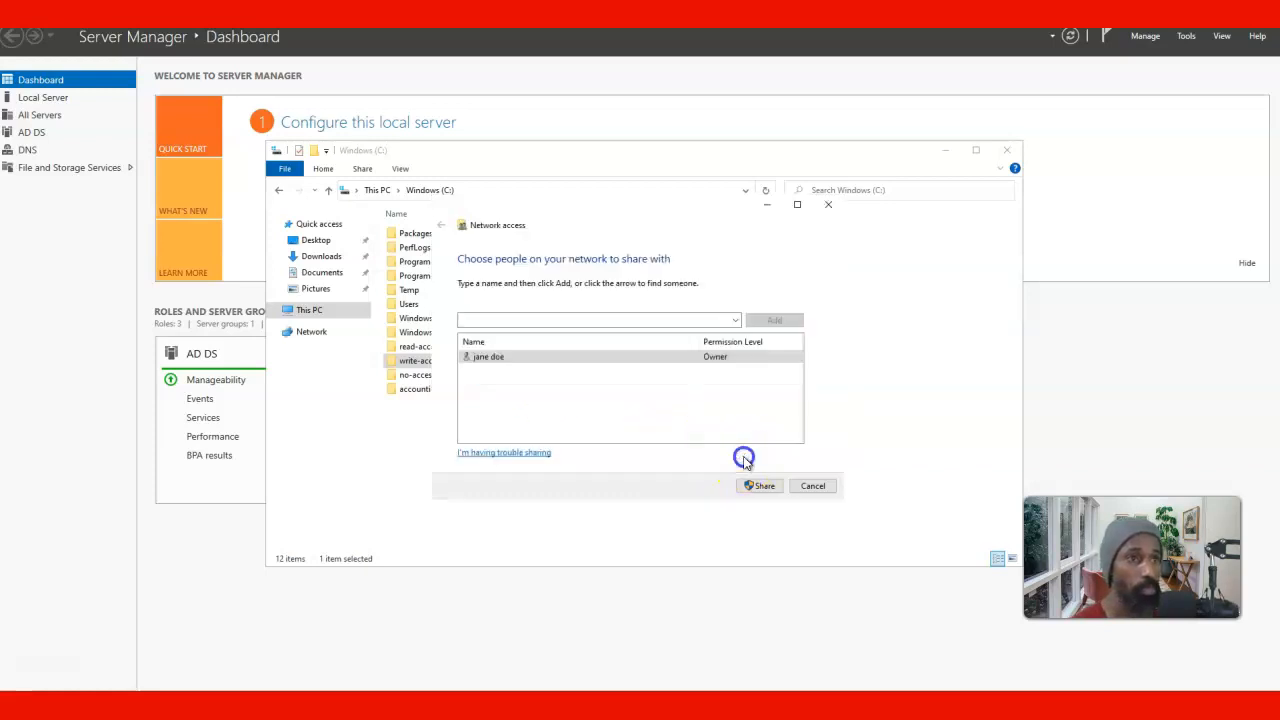
Step: Set the Domain Users permission level to Read/Write, share the write-access folder and close the sharing wizard
{"action": "left_click", "coordinate": [729, 358]}
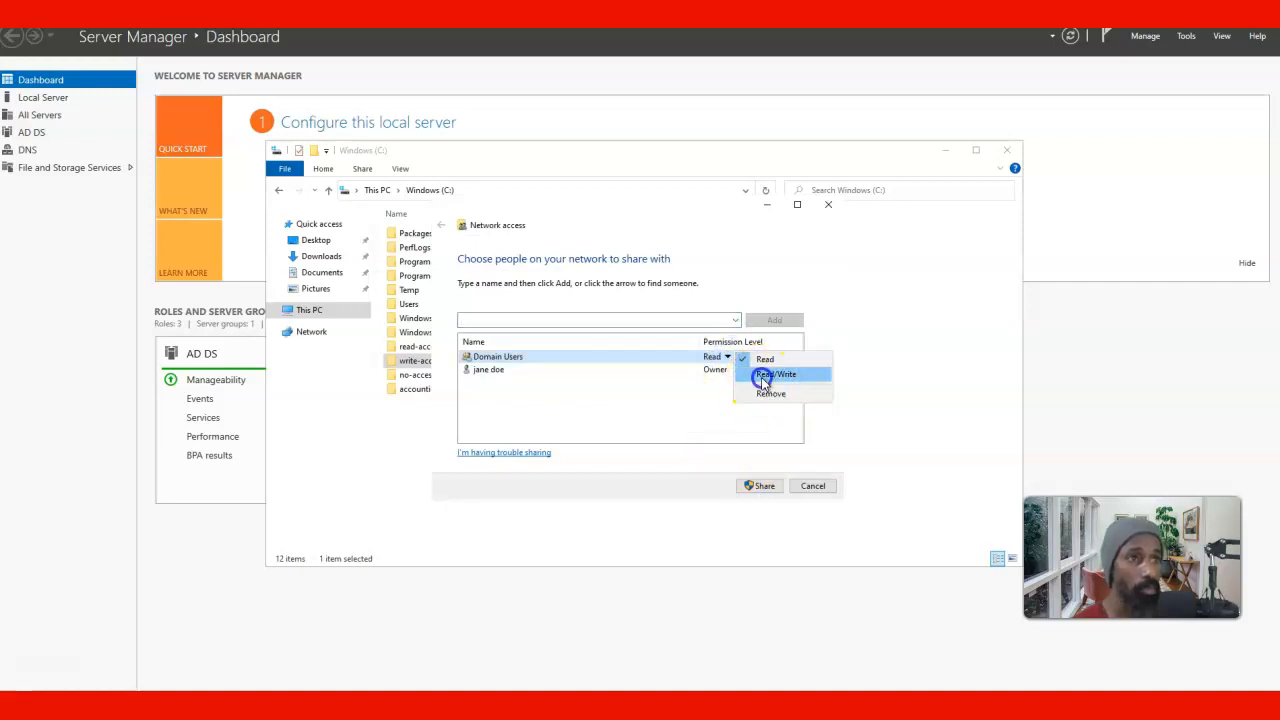
{"action": "left_click", "coordinate": [766, 374]}
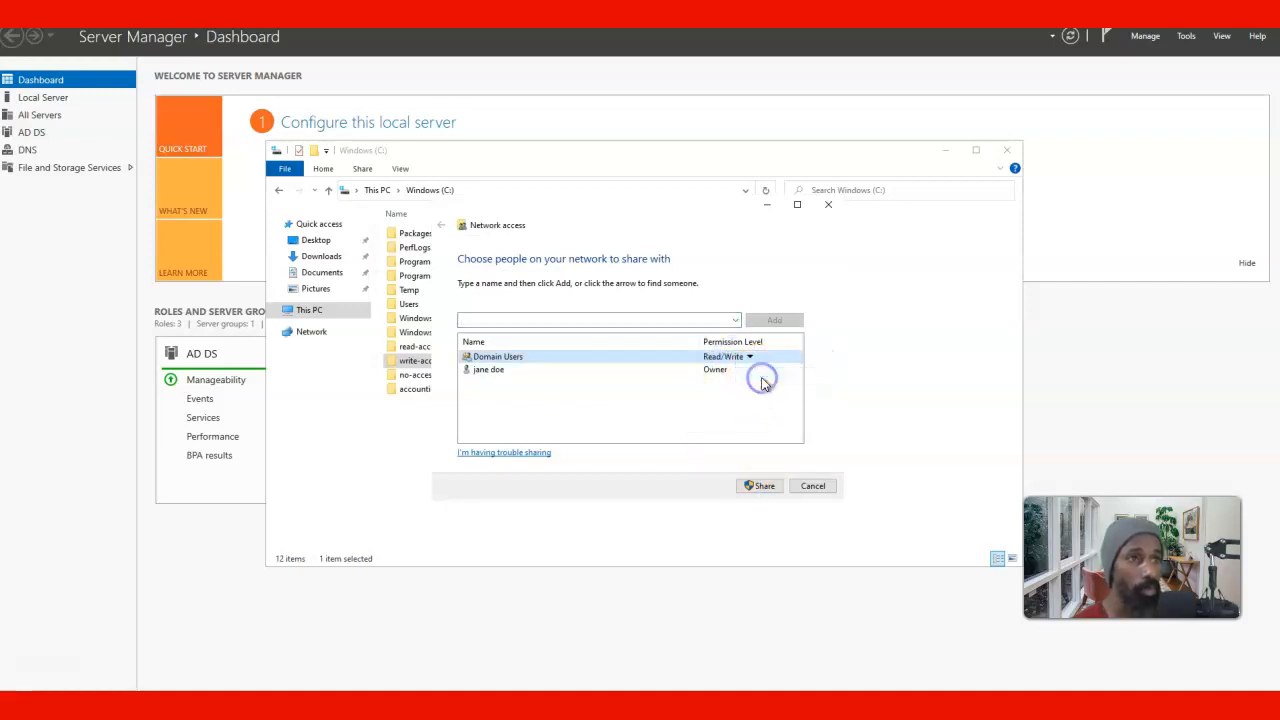
{"action": "left_click", "coordinate": [763, 487]}
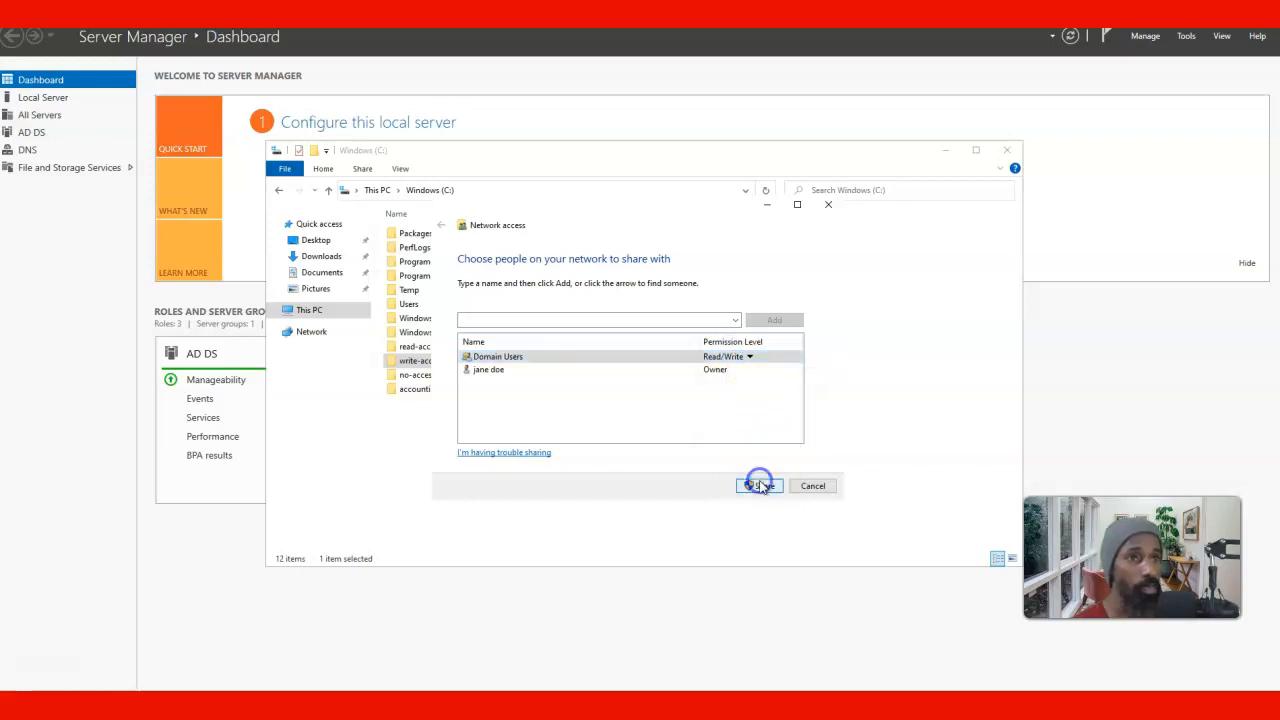
{"action": "left_click", "coordinate": [813, 488]}
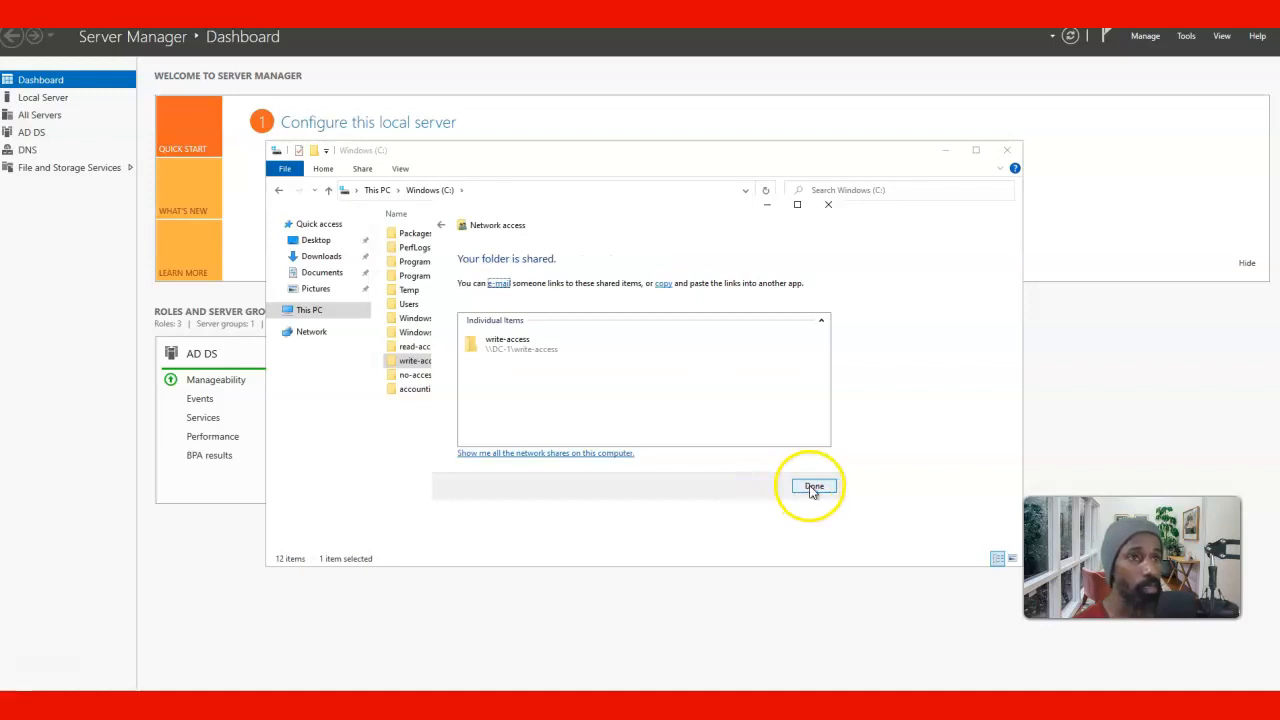
Step: Start sharing the no-access folder with specific people and open the search for domain users or groups
{"action": "left_click", "coordinate": [428, 378]}
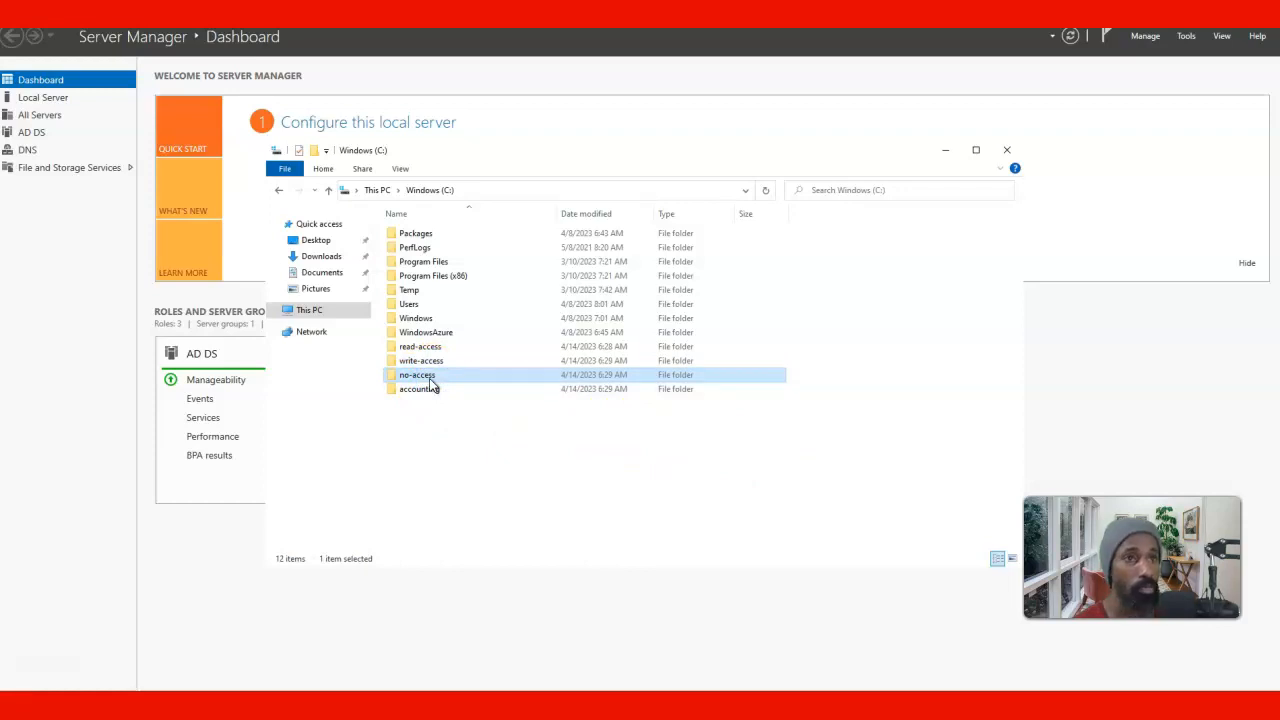
{"action": "right_click", "coordinate": [431, 384]}
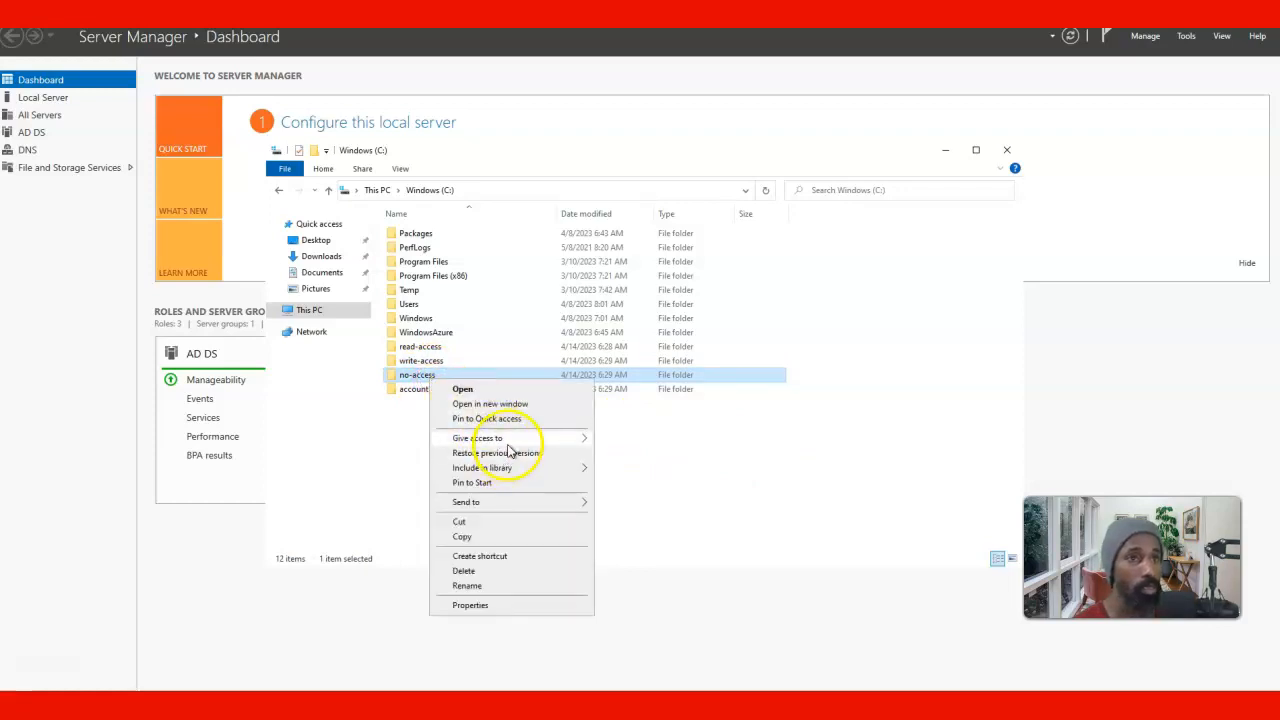
{"action": "mouse_move", "coordinate": [509, 444]}
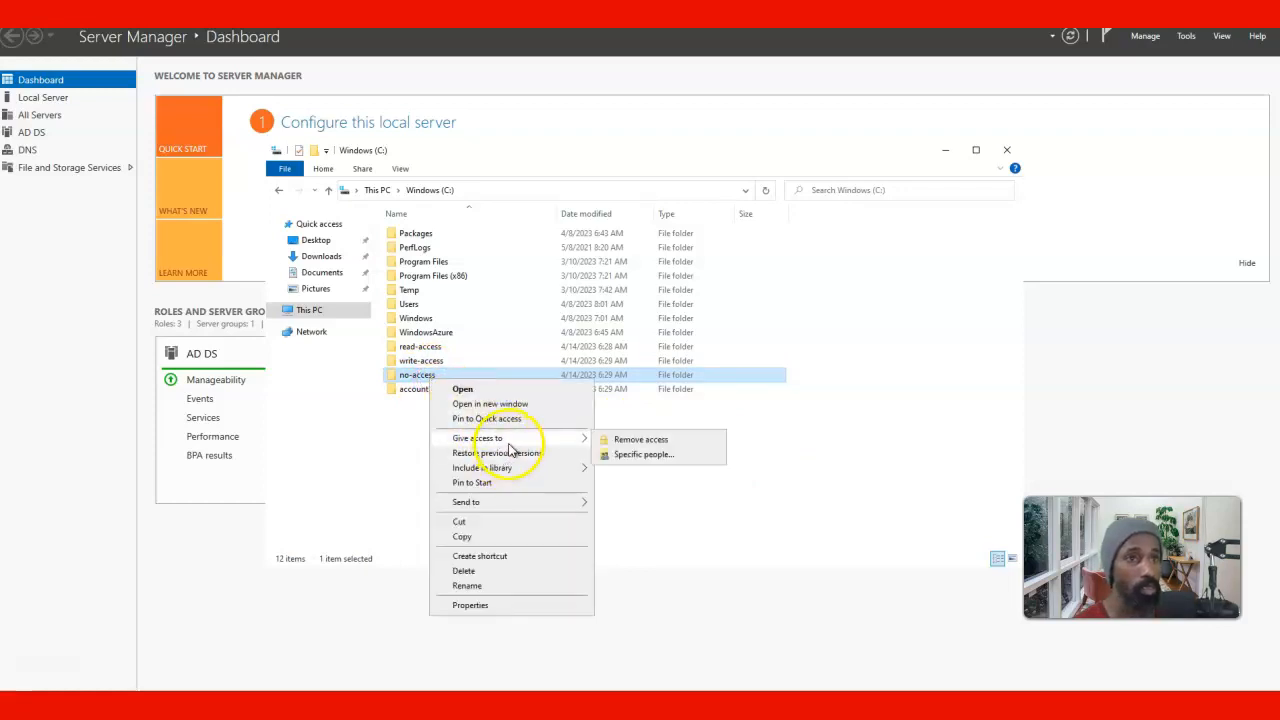
{"action": "left_click", "coordinate": [628, 455]}
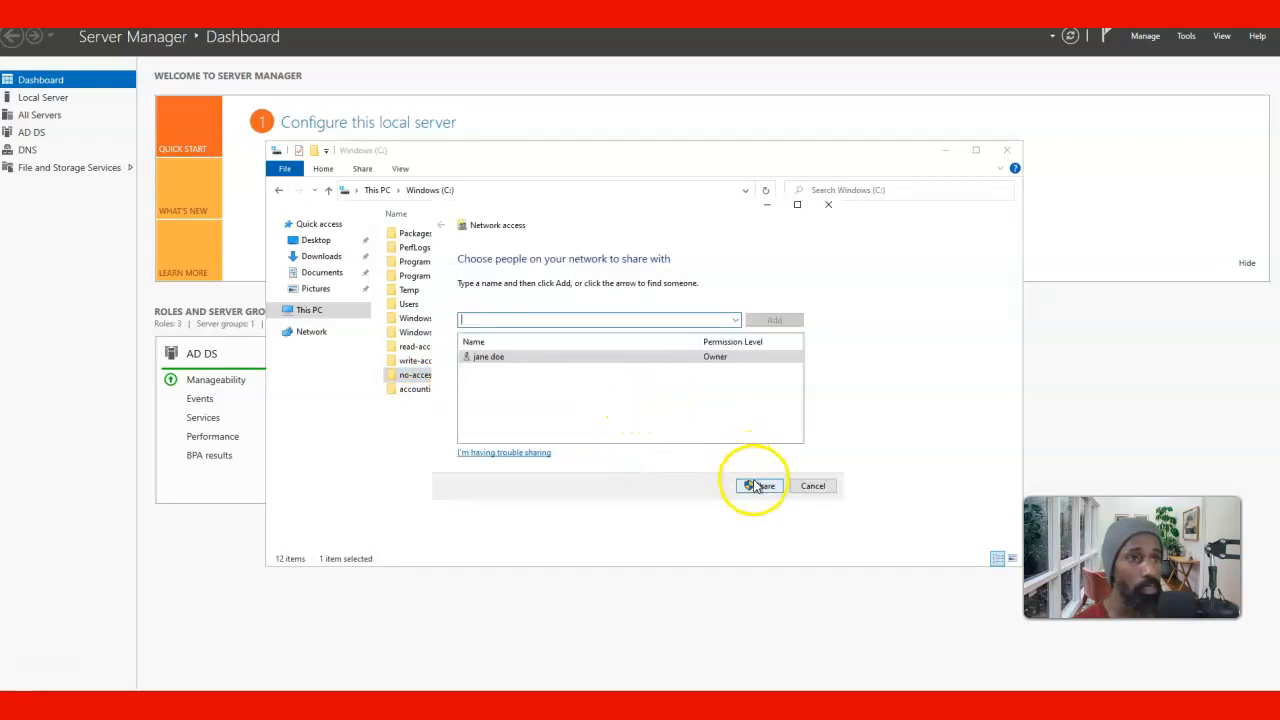
{"action": "left_click", "coordinate": [735, 320]}
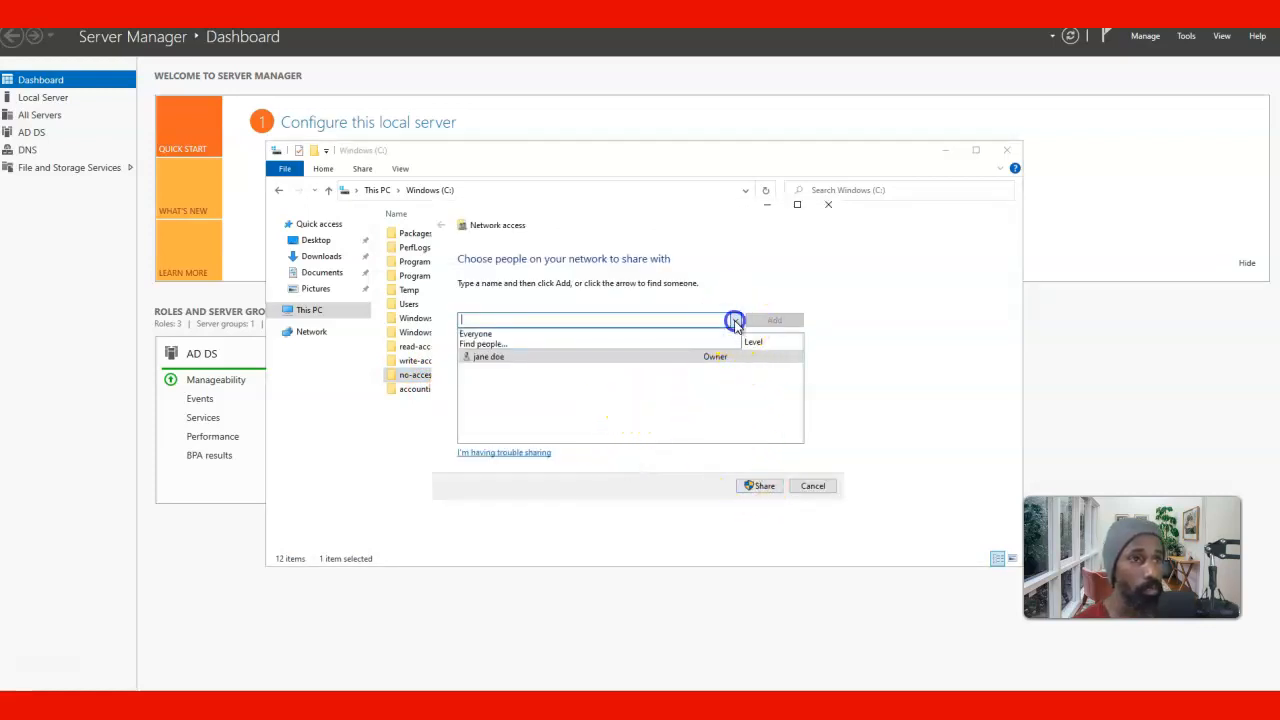
{"action": "left_click", "coordinate": [705, 345]}
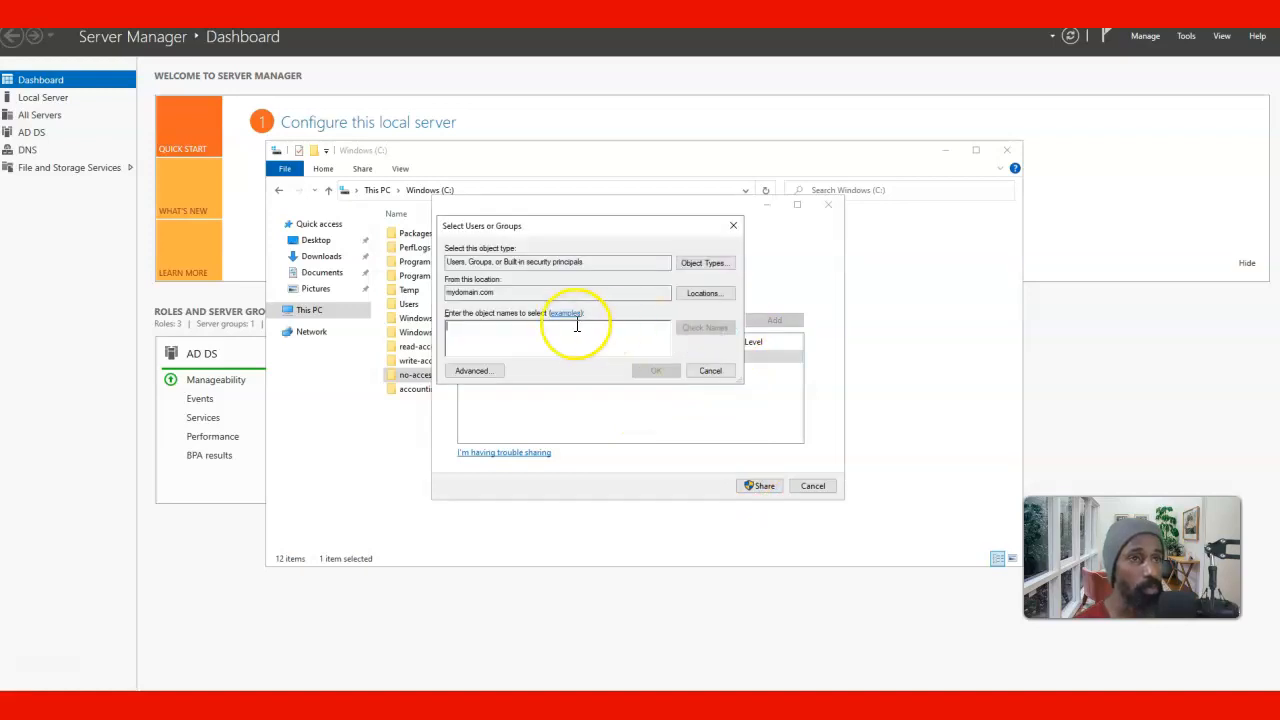
Step: Look up names matching "domain", add the Domain Admins group and share the no-access folder with it, closing the wizard
{"action": "type", "text": "domain"}
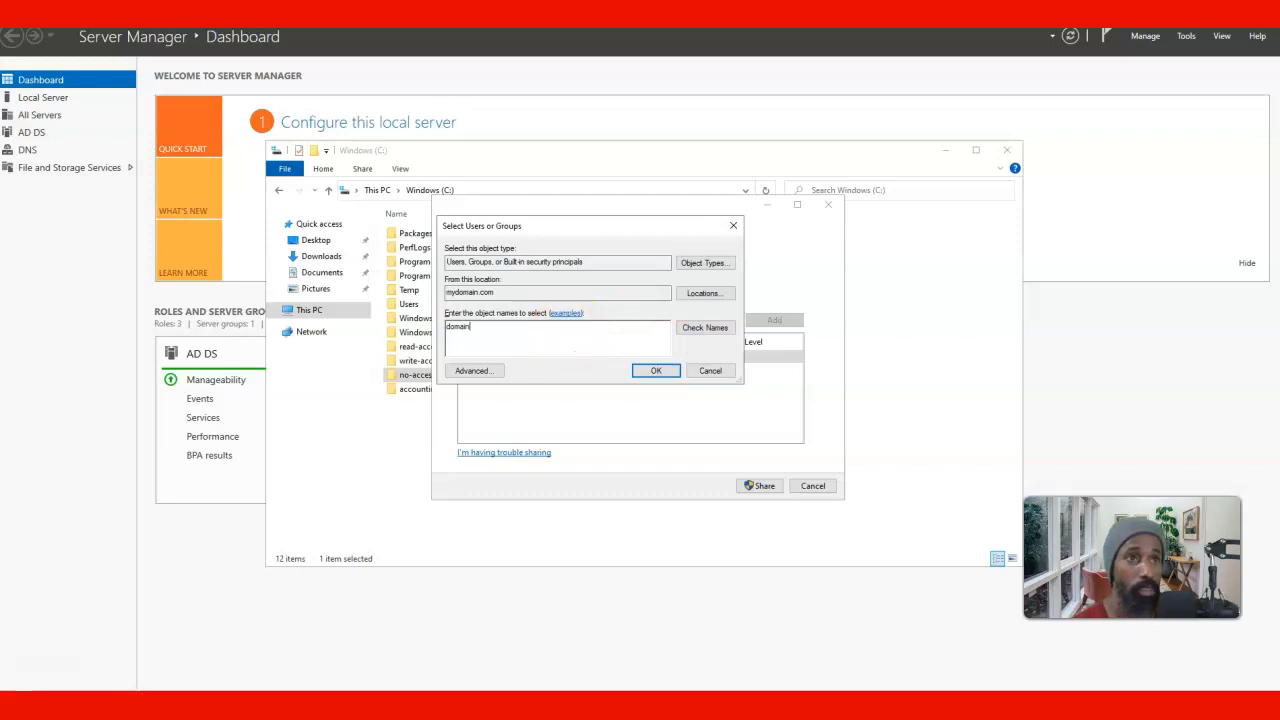
{"action": "left_click", "coordinate": [712, 331]}
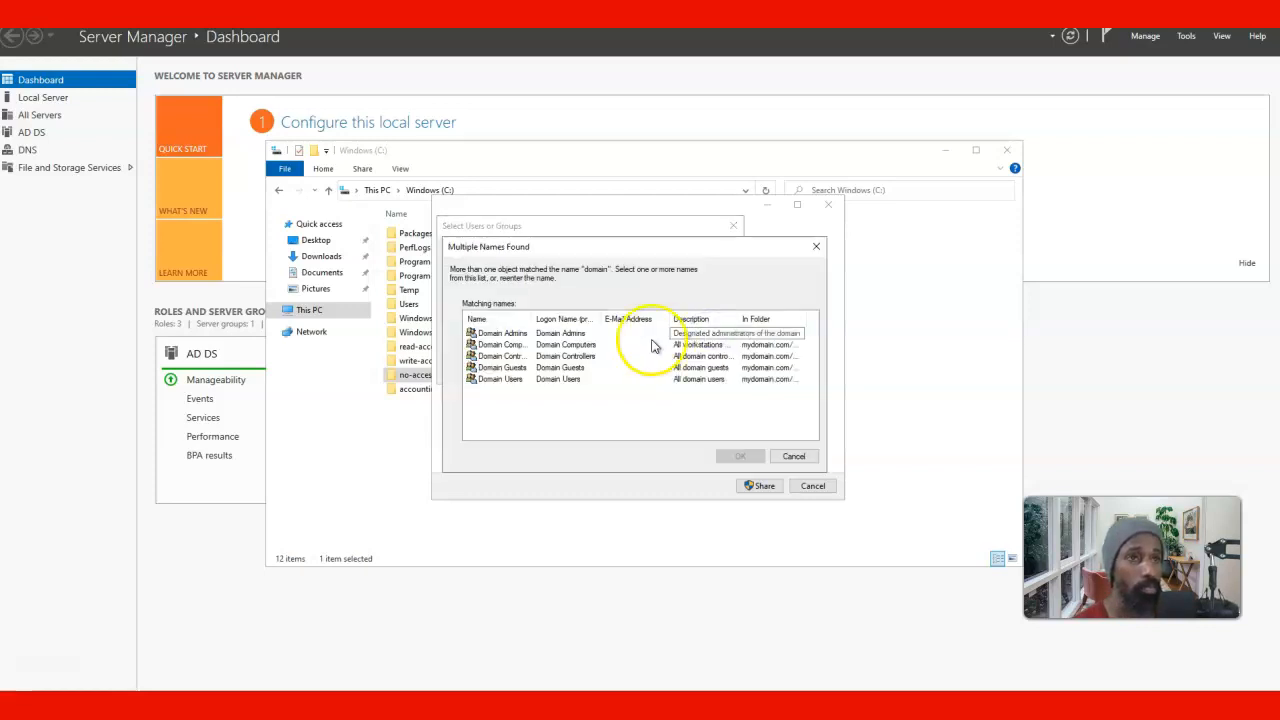
{"action": "left_click", "coordinate": [527, 335]}
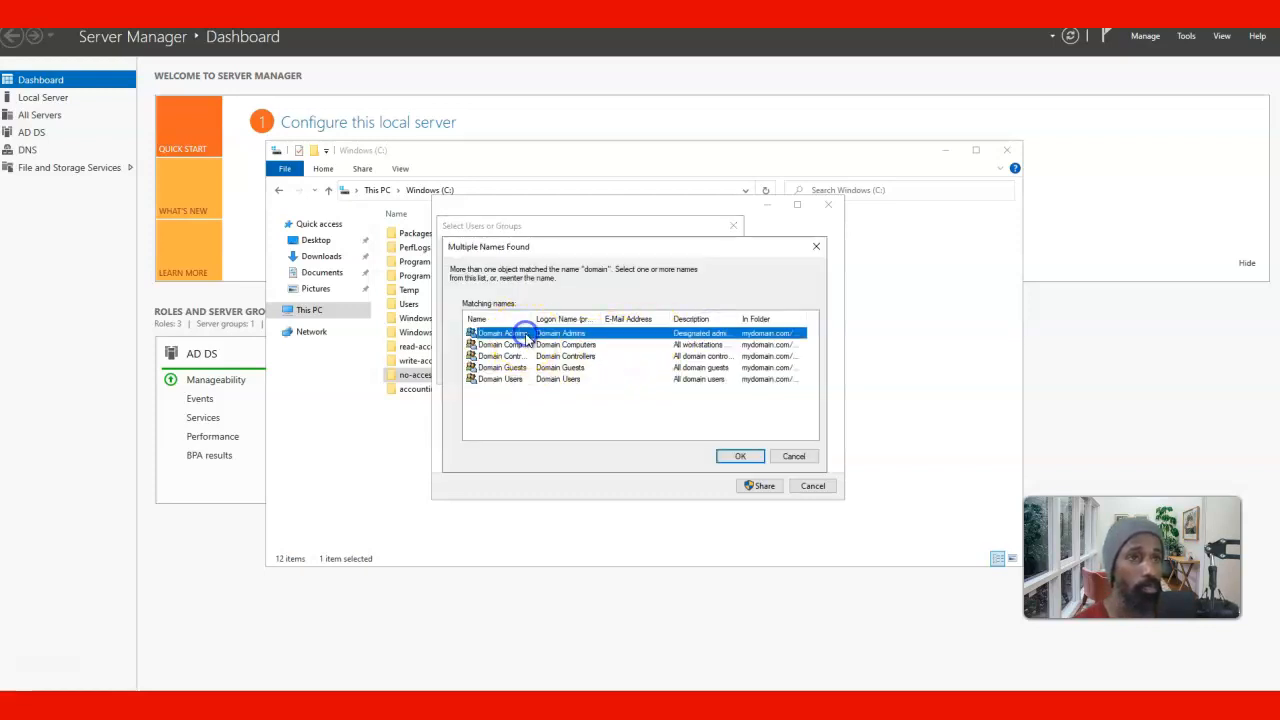
{"action": "left_click", "coordinate": [731, 455]}
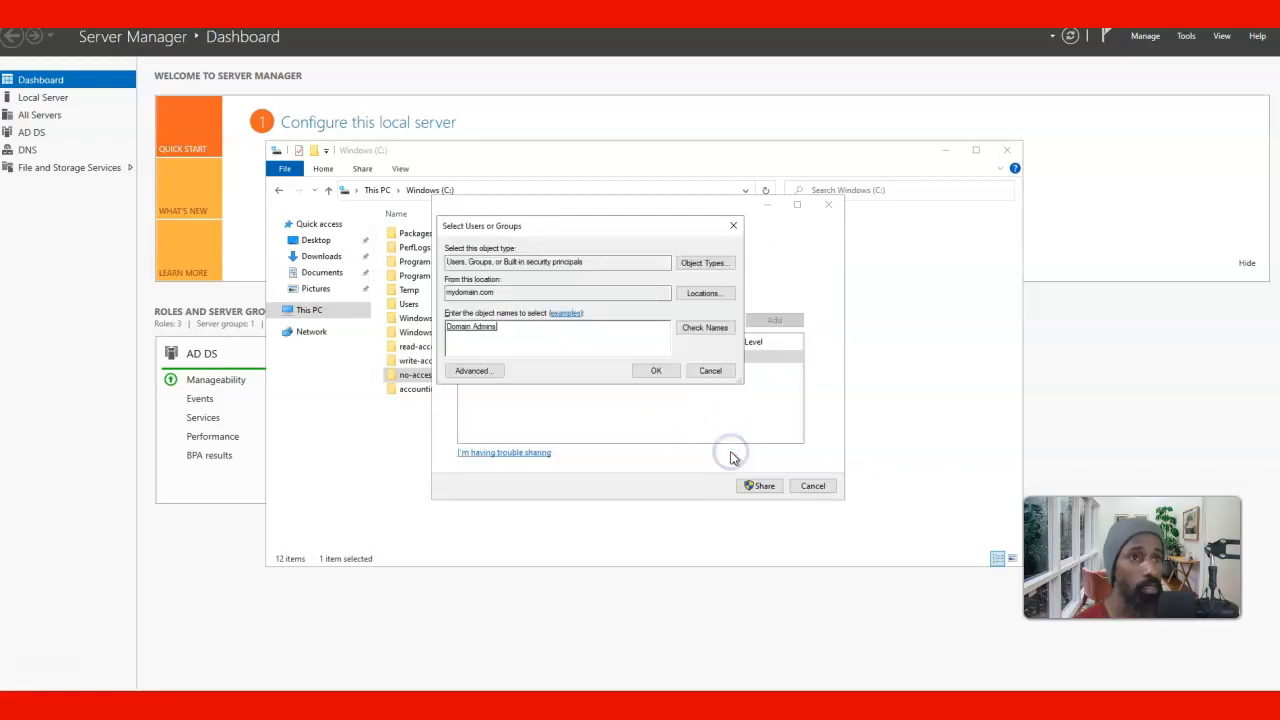
{"action": "left_click", "coordinate": [653, 371]}
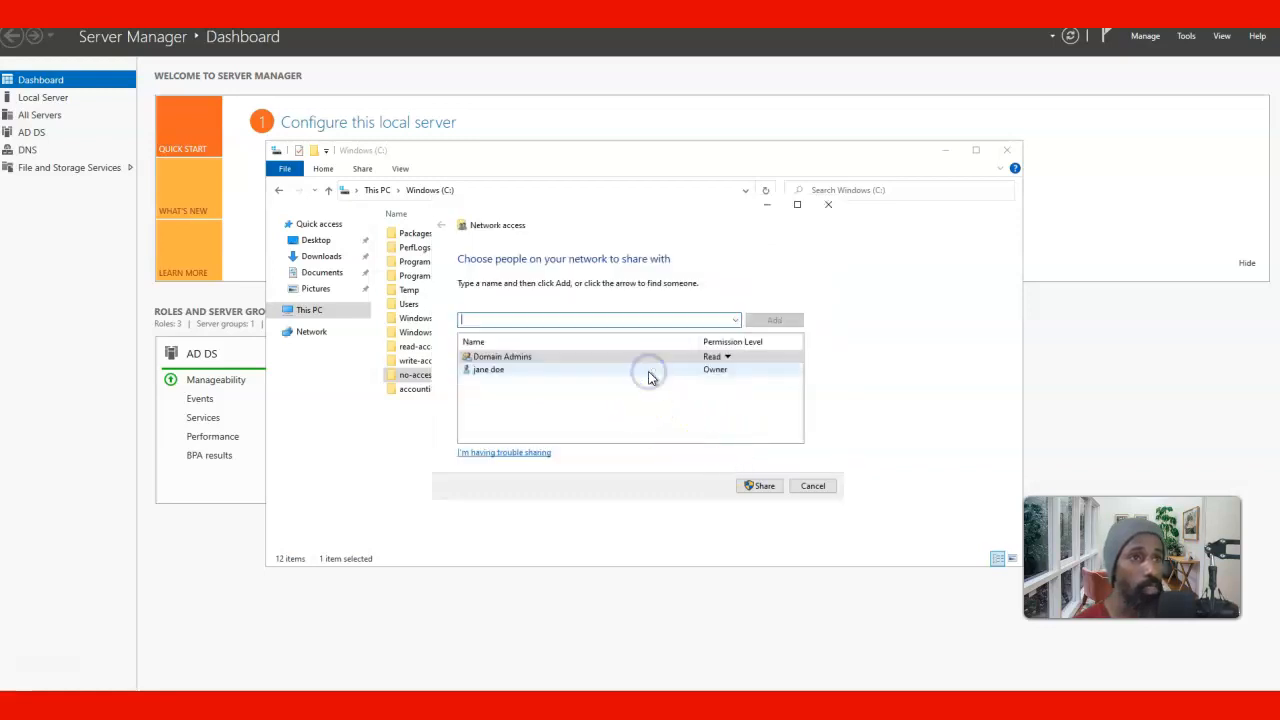
{"action": "left_click", "coordinate": [760, 487]}
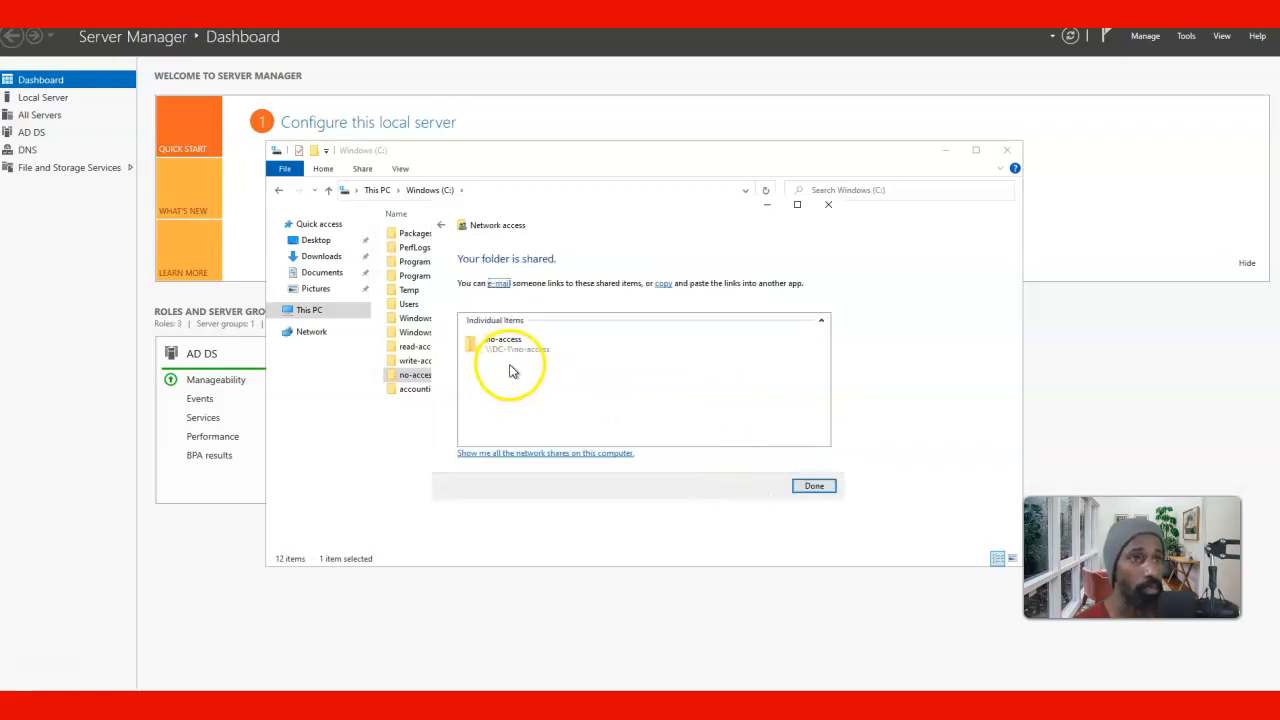
{"action": "left_click", "coordinate": [803, 492]}
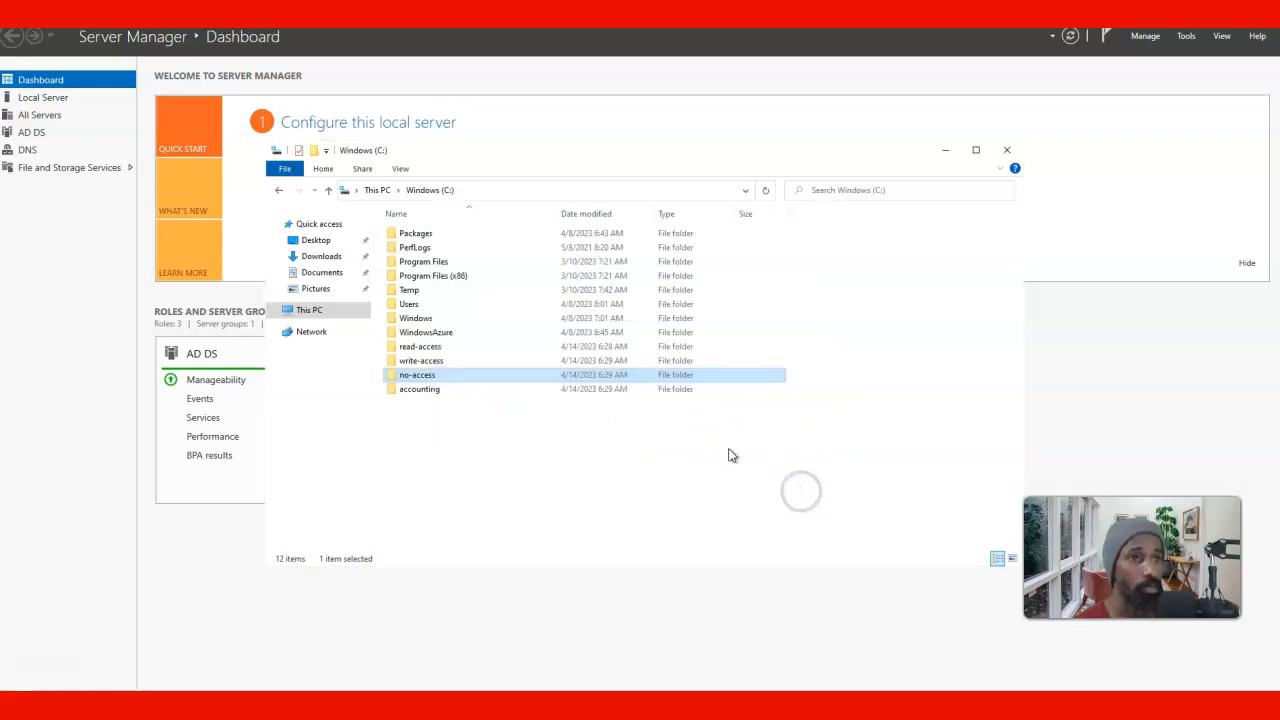
Step: Reopen the no-access folder's sharing settings, set the Domain Admins permission level to Read/Write and share the folder again
{"action": "right_click", "coordinate": [443, 376]}
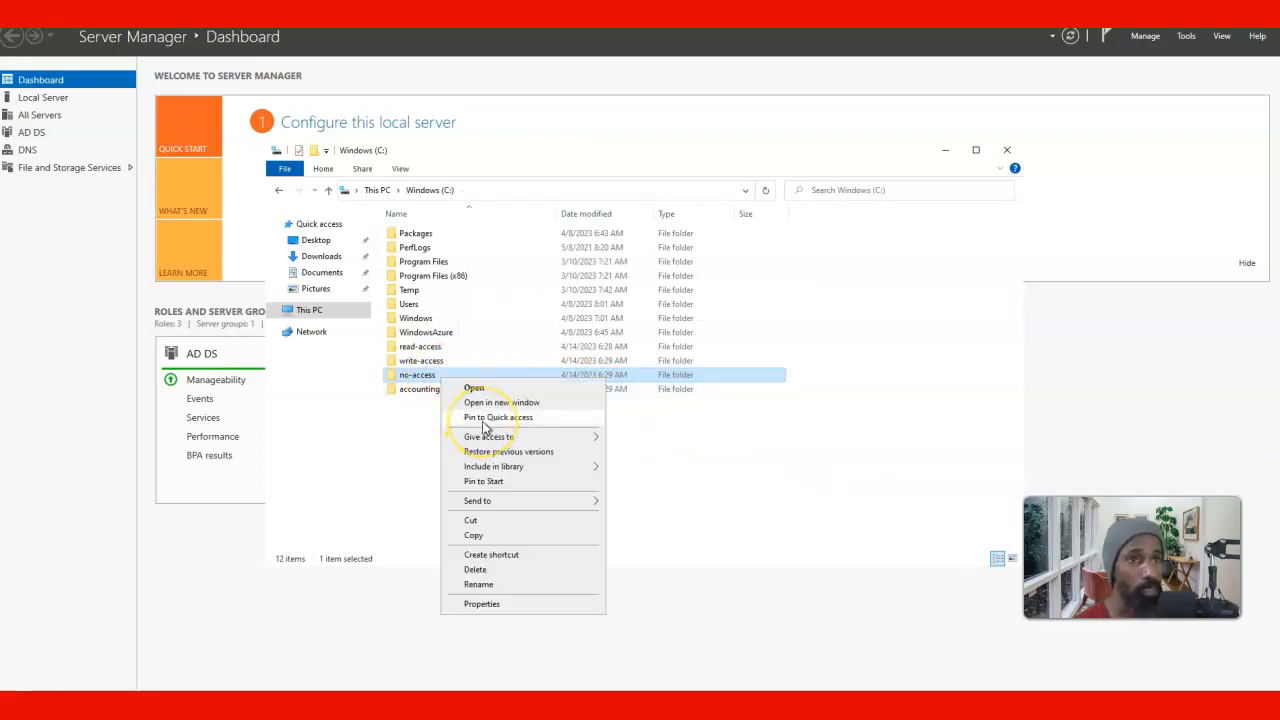
{"action": "left_click", "coordinate": [488, 438]}
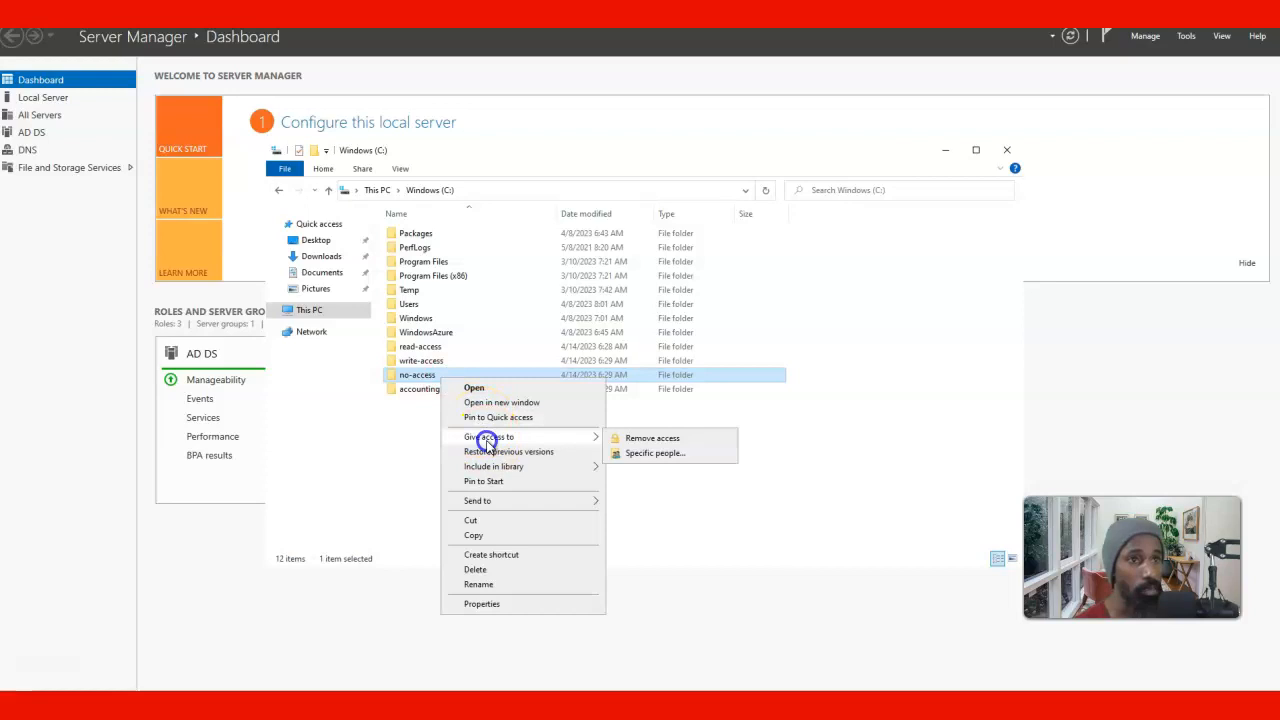
{"action": "left_click", "coordinate": [636, 453]}
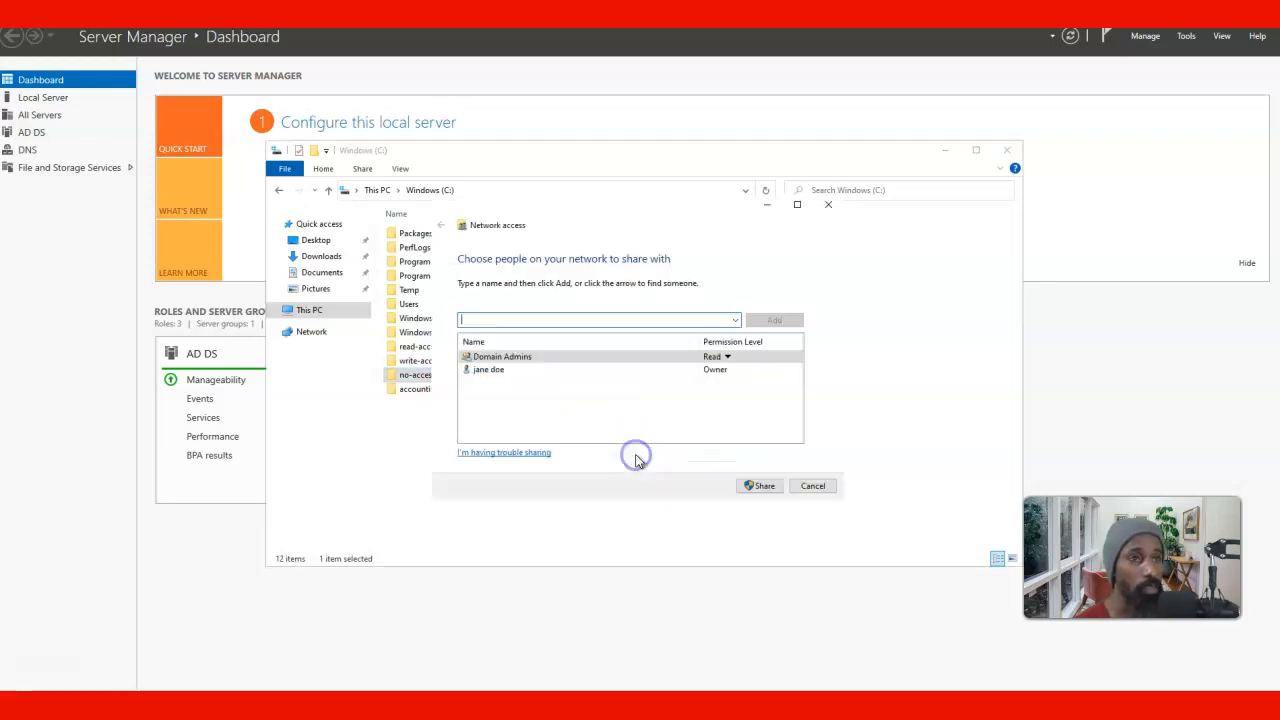
{"action": "left_click", "coordinate": [727, 357]}
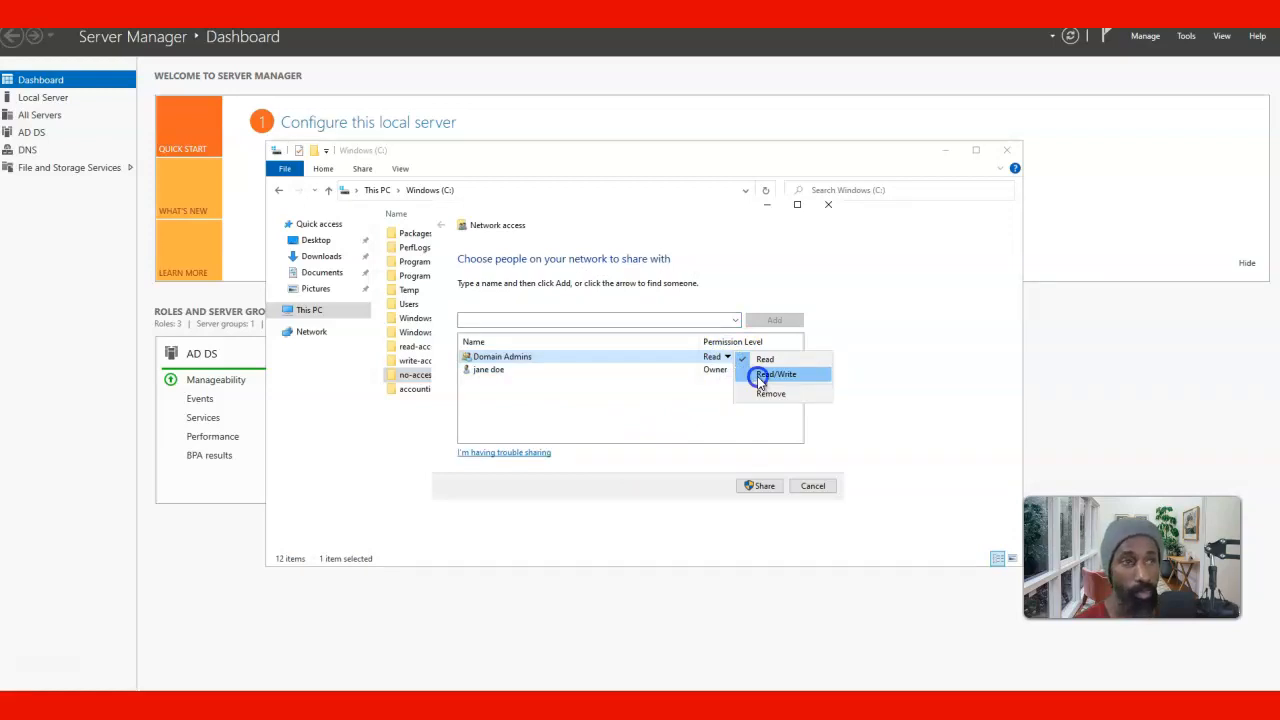
{"action": "left_click", "coordinate": [760, 376]}
{"action": "left_click", "coordinate": [757, 487]}
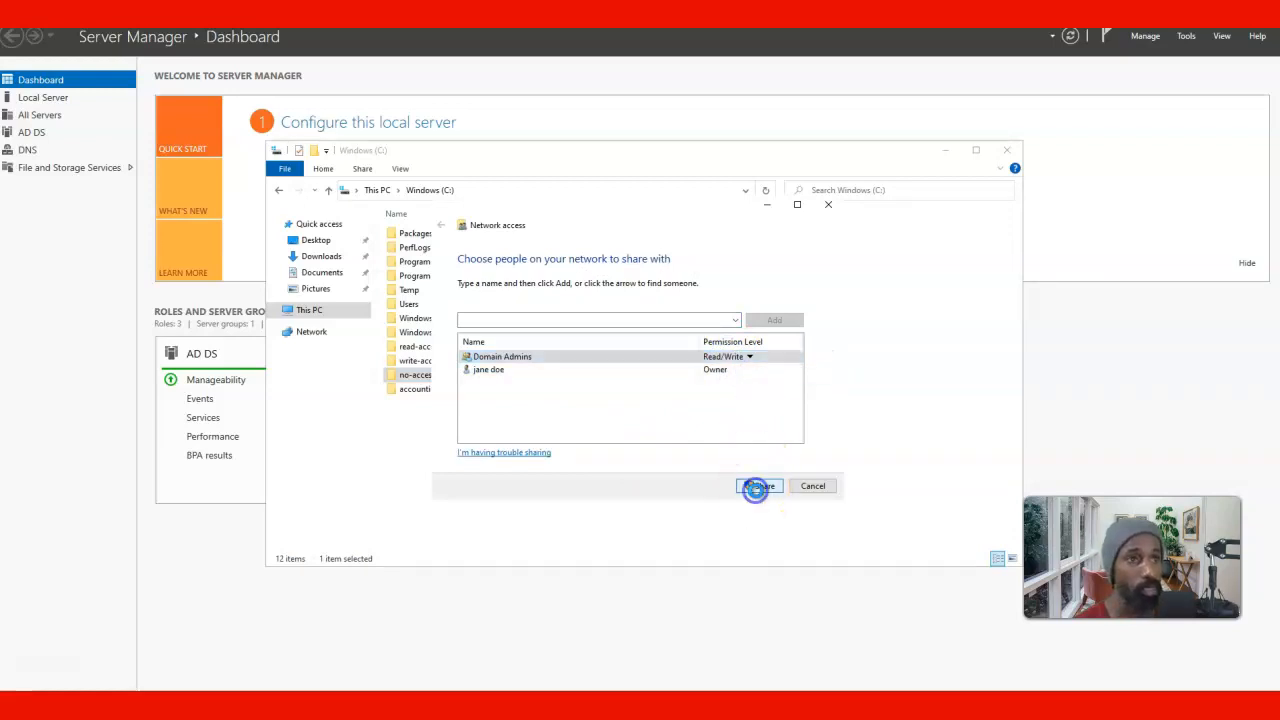
{"action": "left_click", "coordinate": [808, 487]}
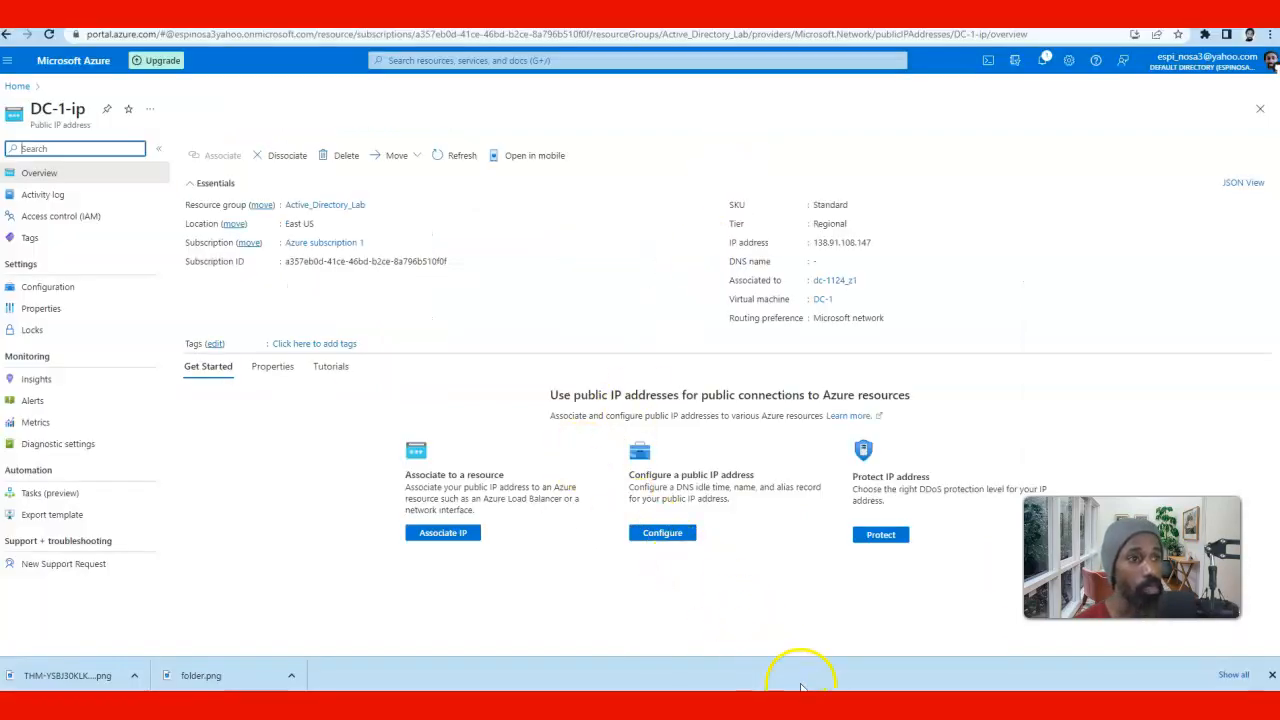
Step: Switch to the remote desktop session of the Client machine and open the Run dialog there
{"action": "mouse_move", "coordinate": [860, 705]}
{"action": "left_click", "coordinate": [822, 646]}
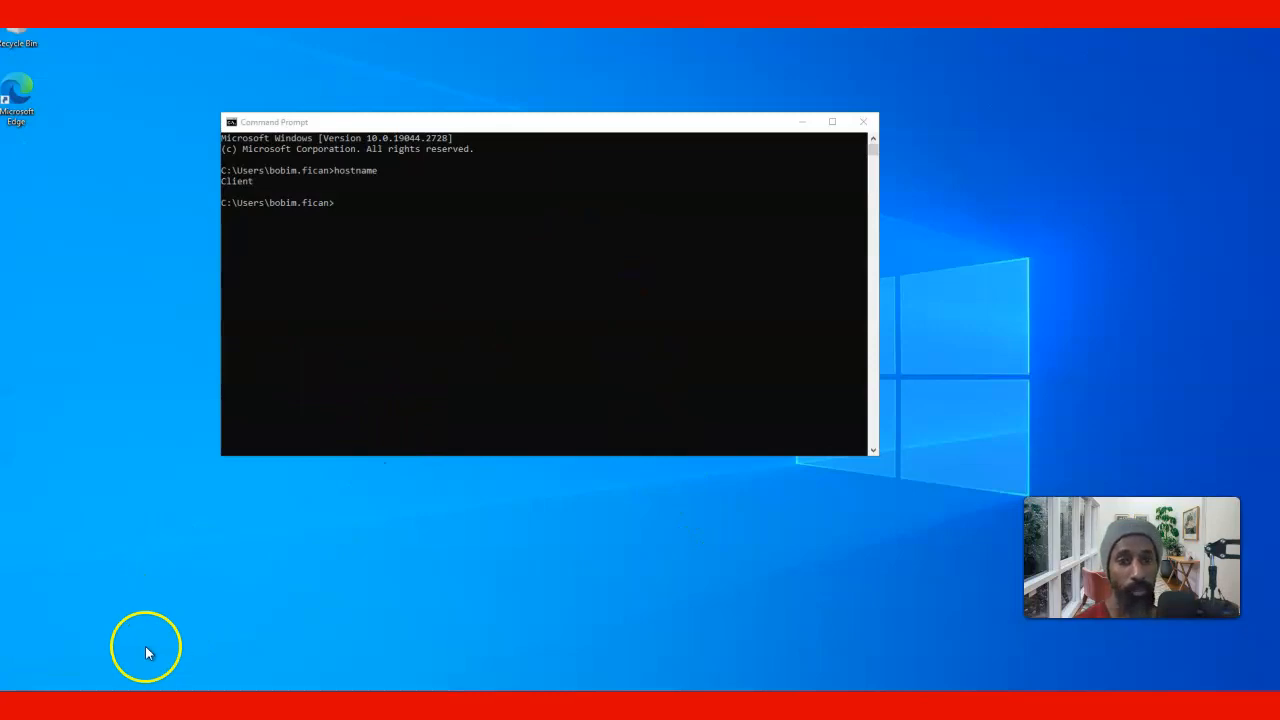
{"action": "key", "text": "super"}
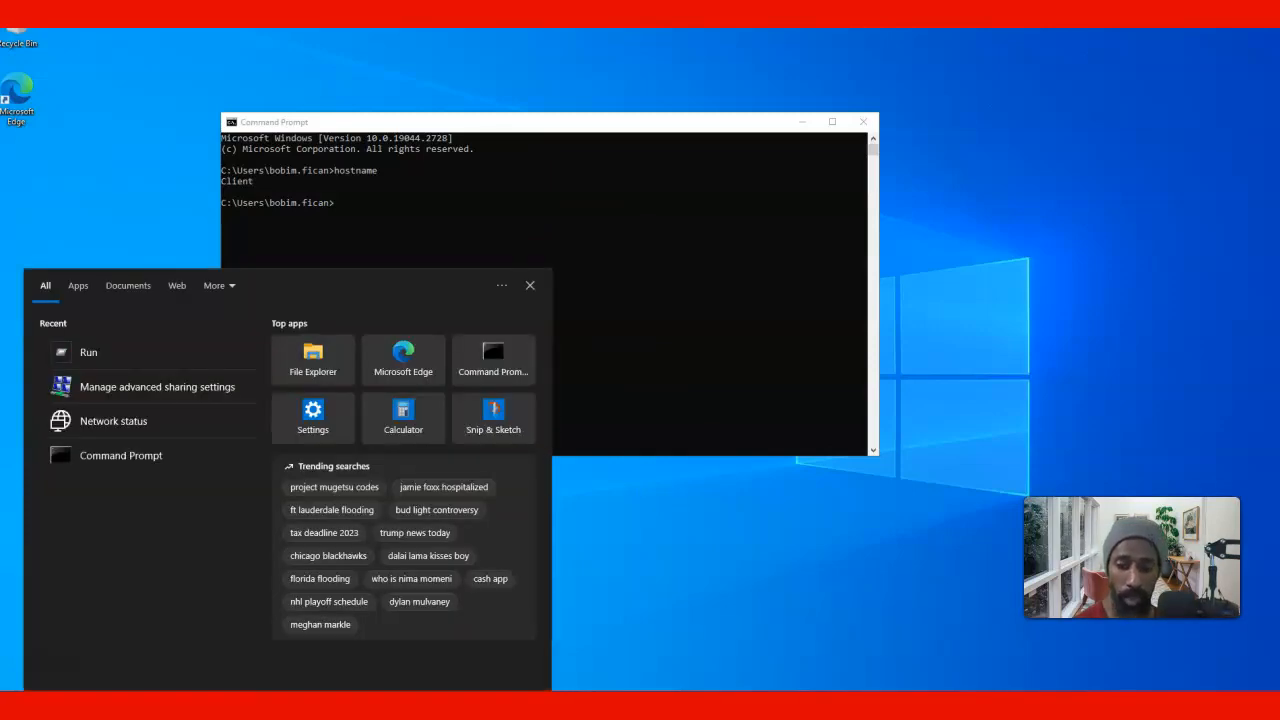
{"action": "type", "text": "run"}
{"action": "left_click", "coordinate": [82, 347]}
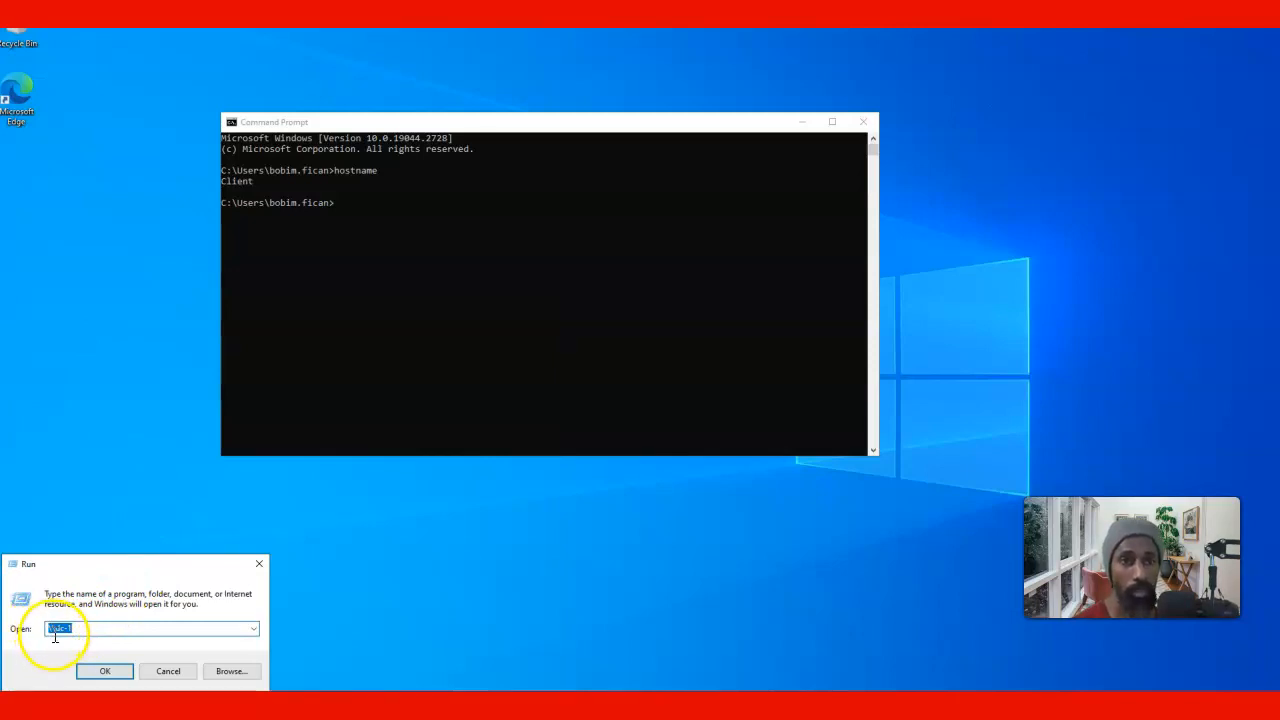
Step: Open the \\dc-1 network share from the client and check access to the read-access, write-access and no-access folders
{"action": "left_click", "coordinate": [117, 671]}
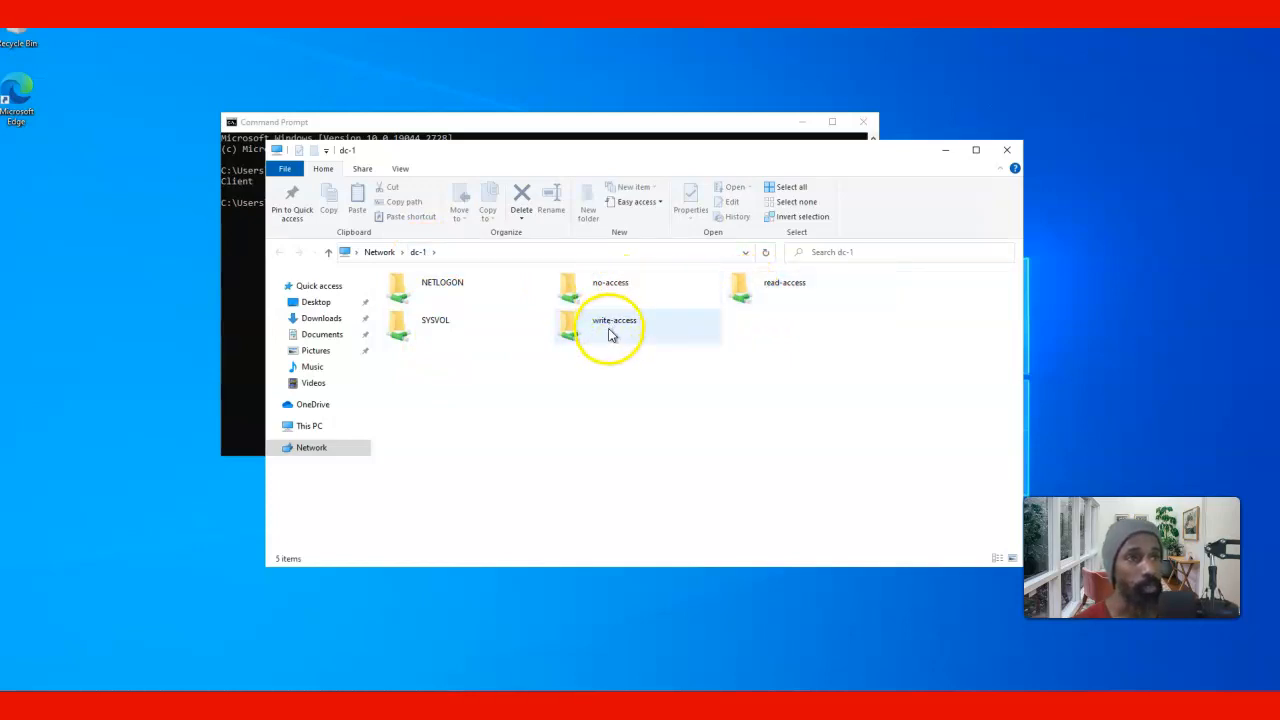
{"action": "double_click", "coordinate": [738, 295]}
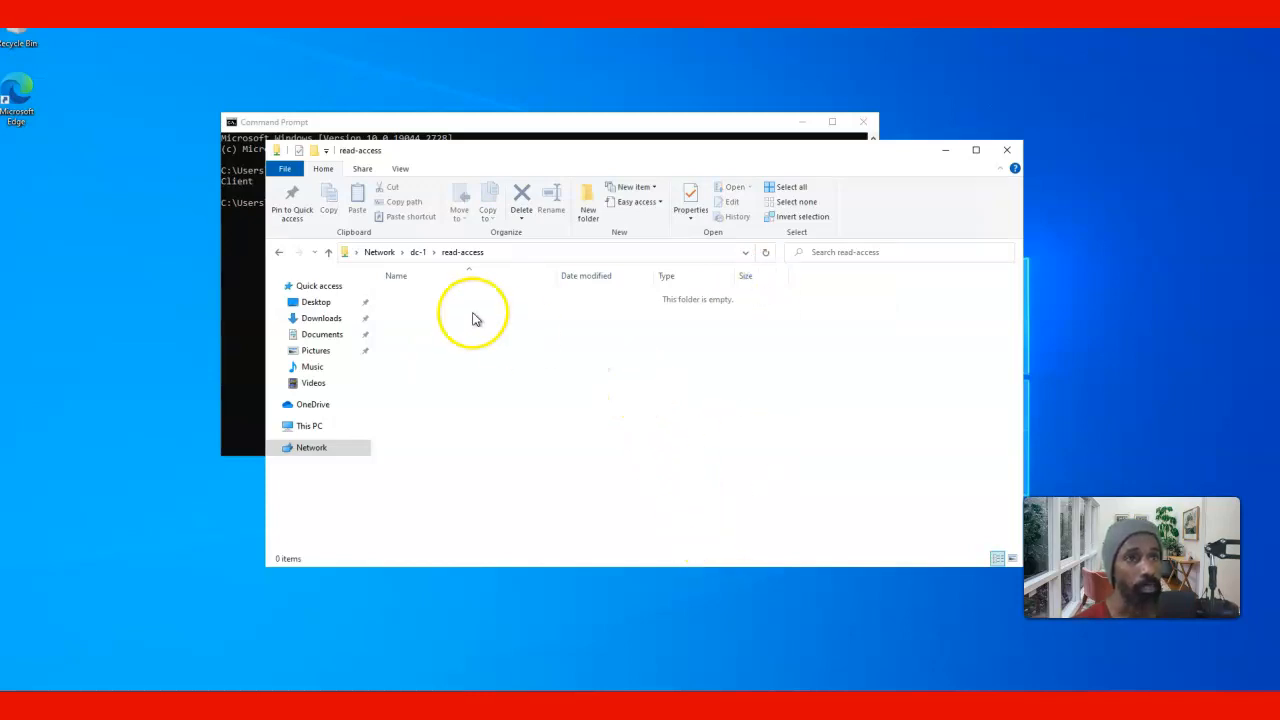
{"action": "left_click", "coordinate": [279, 252]}
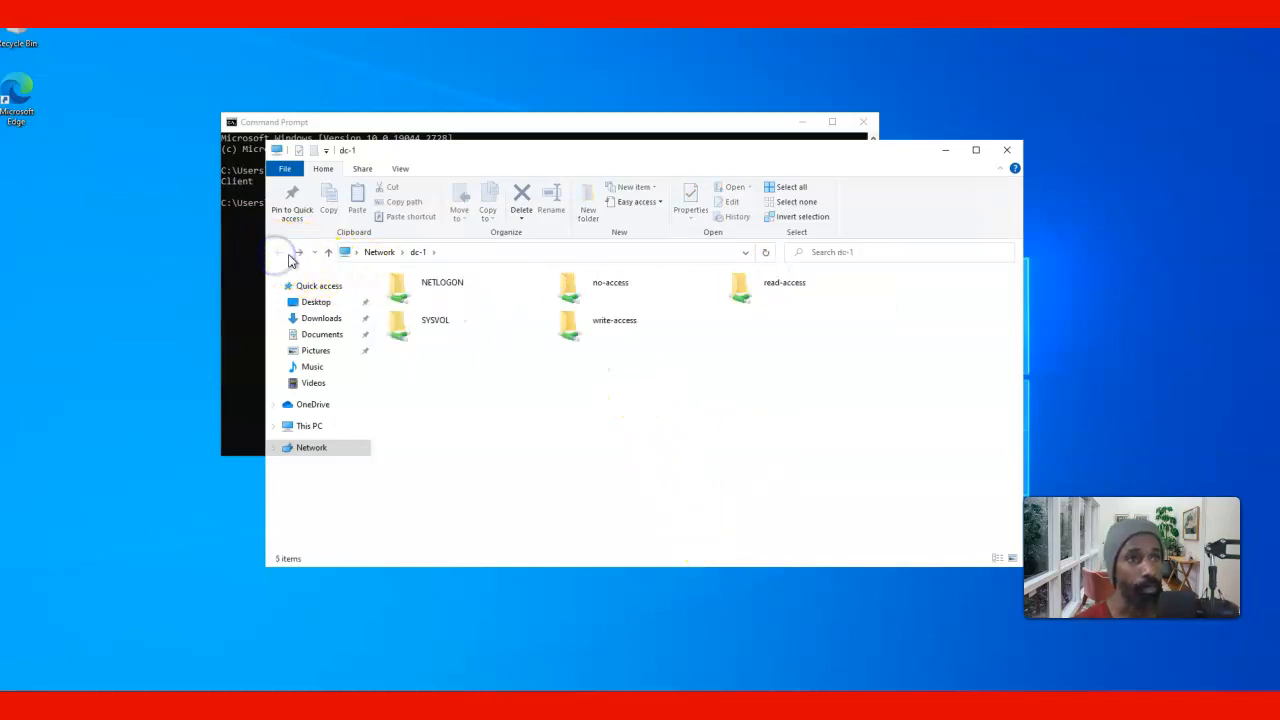
{"action": "double_click", "coordinate": [568, 328]}
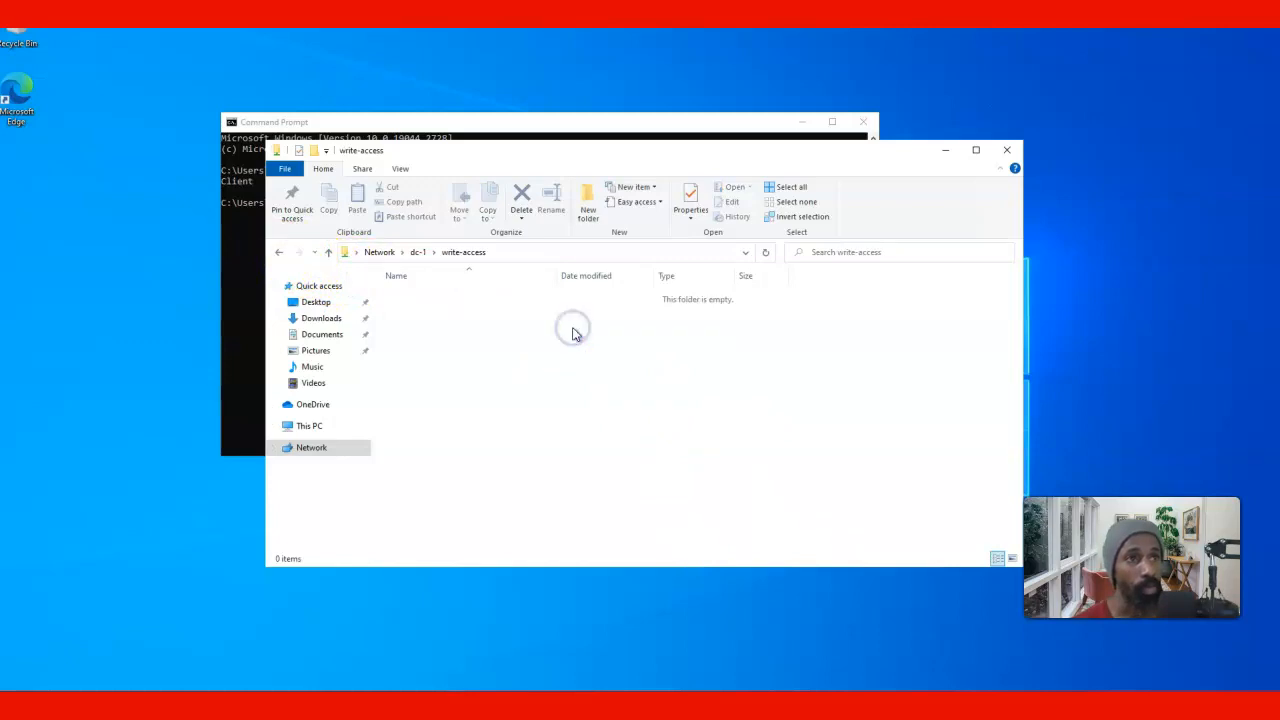
{"action": "left_click", "coordinate": [278, 252]}
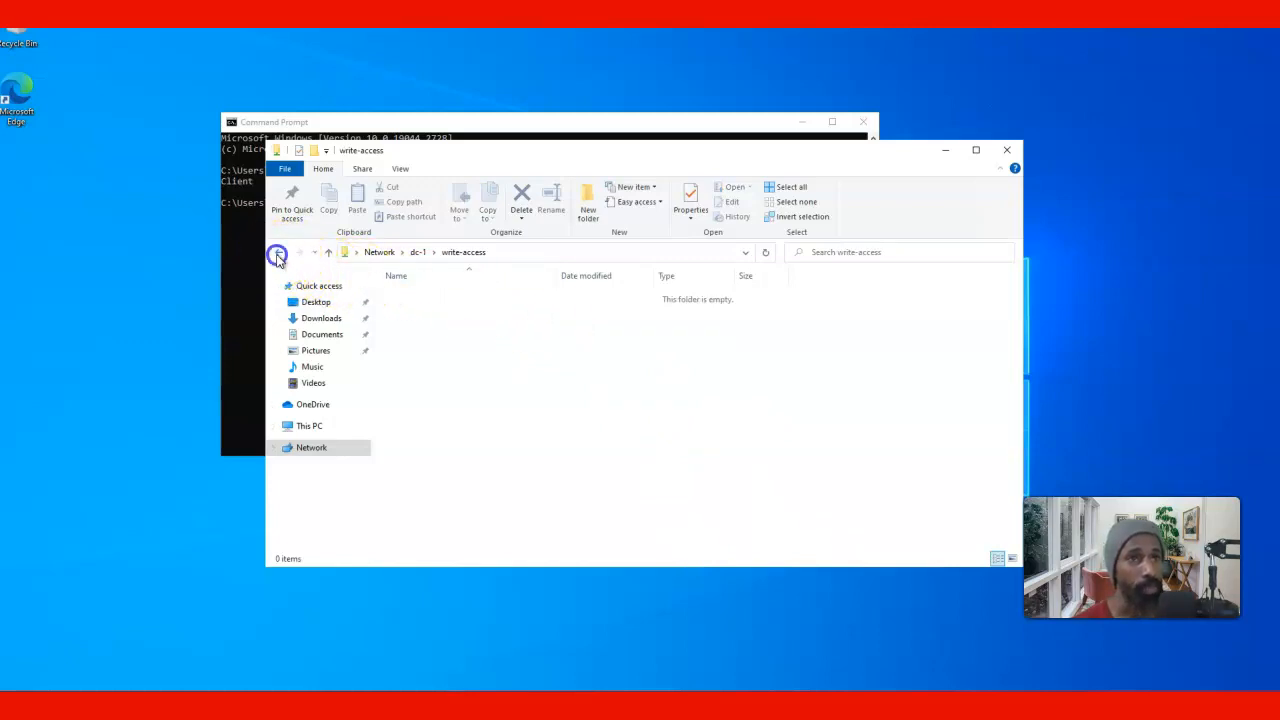
{"action": "left_click", "coordinate": [570, 290]}
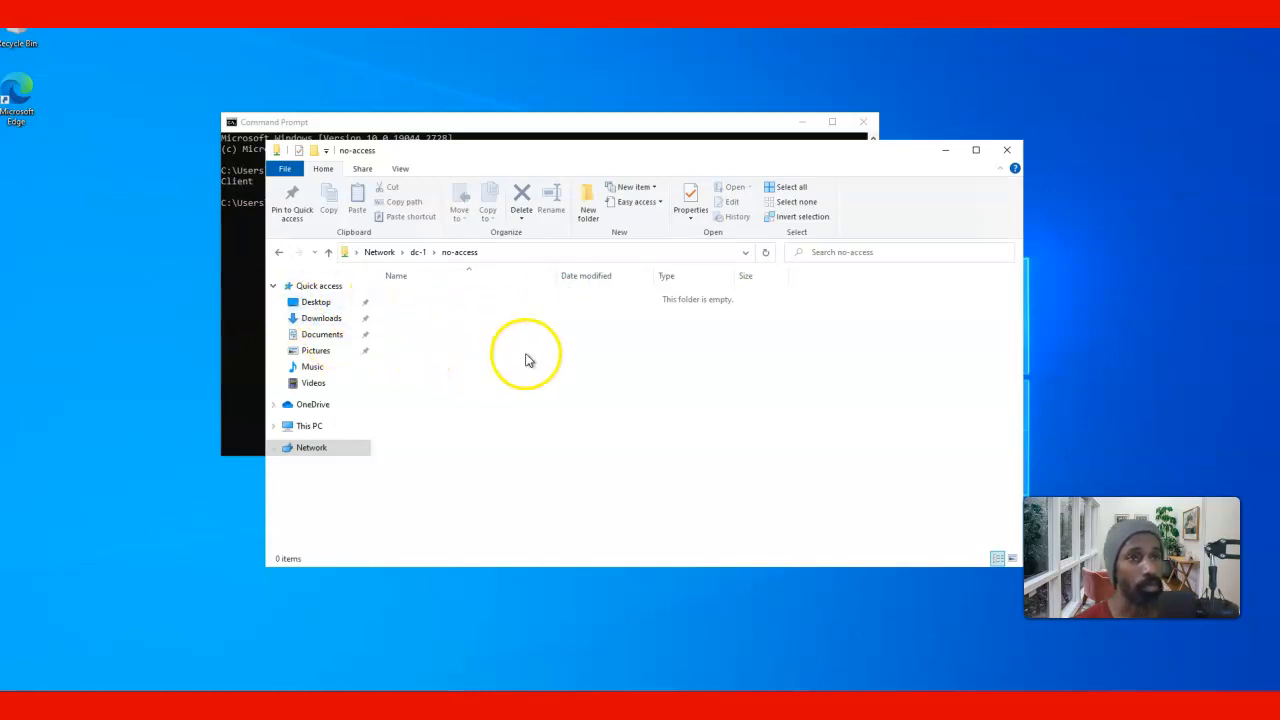
{"action": "left_click", "coordinate": [280, 253]}
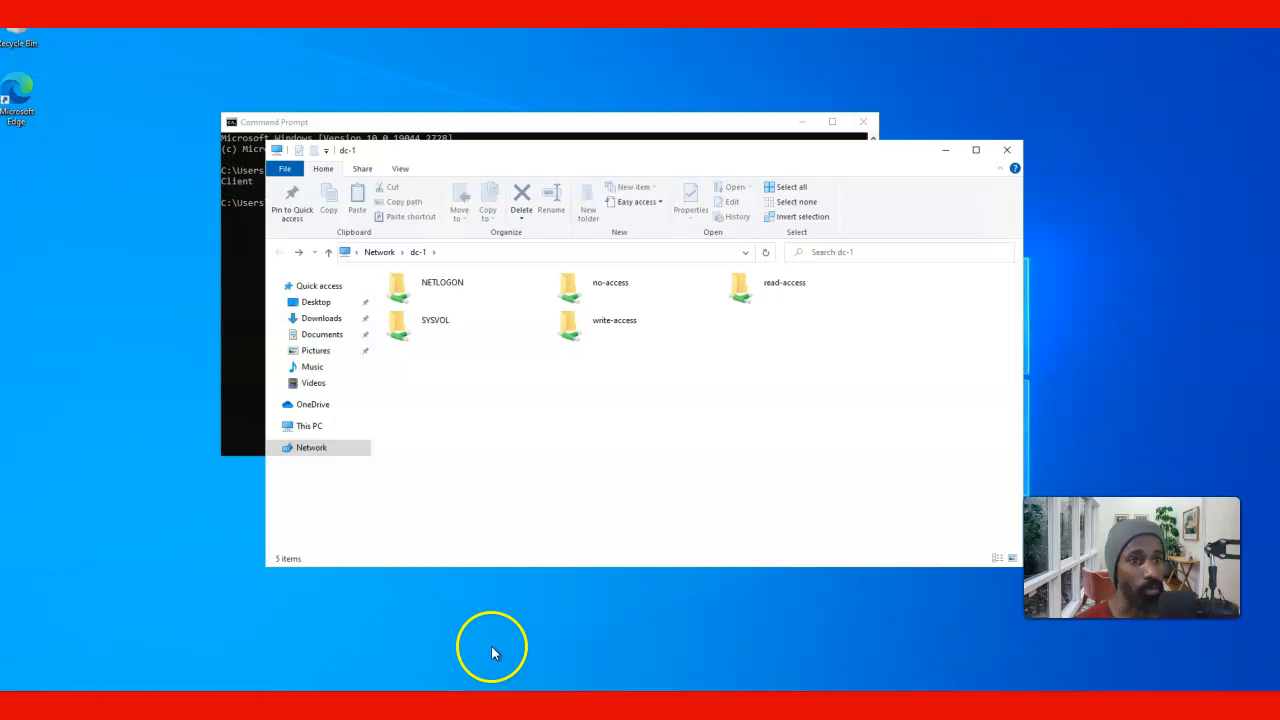
Step: Switch to the domain controller's remote desktop session and open Active Directory Users and Computers
{"action": "mouse_move", "coordinate": [433, 712]}
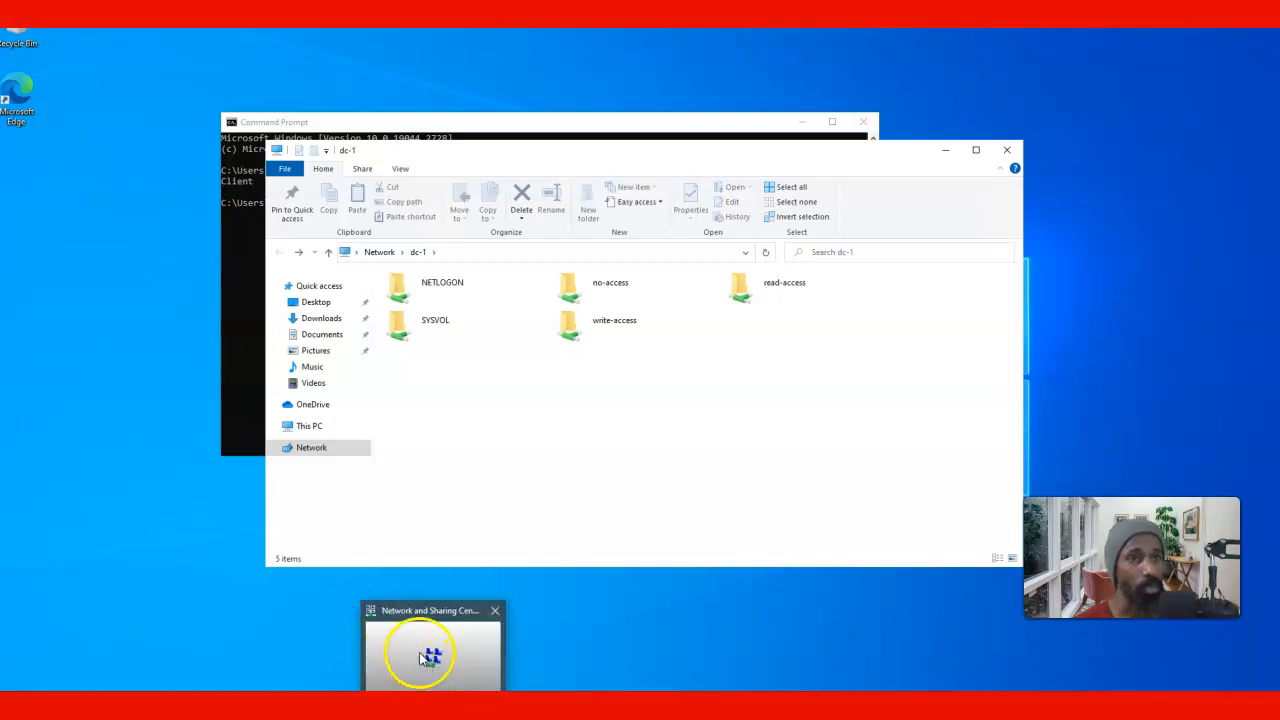
{"action": "left_click", "coordinate": [259, 568]}
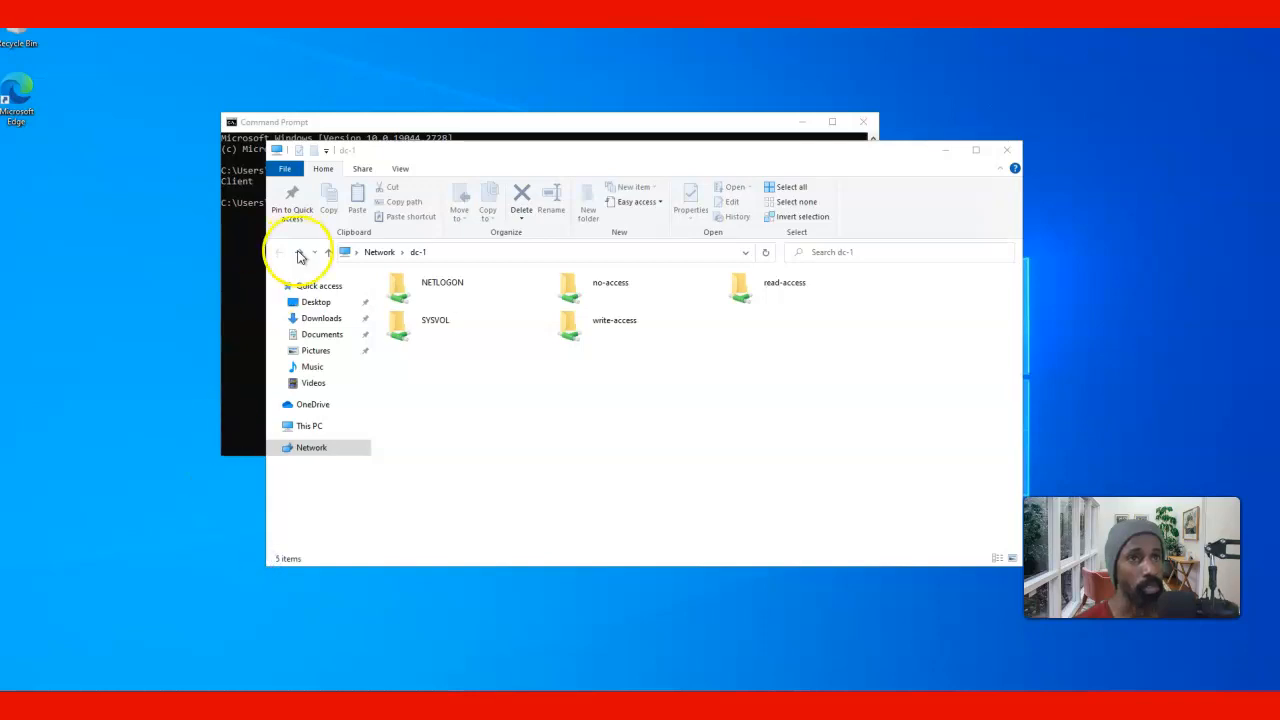
{"action": "left_click_drag", "start_coordinate": [457, 153], "coordinate": [570, 163]}
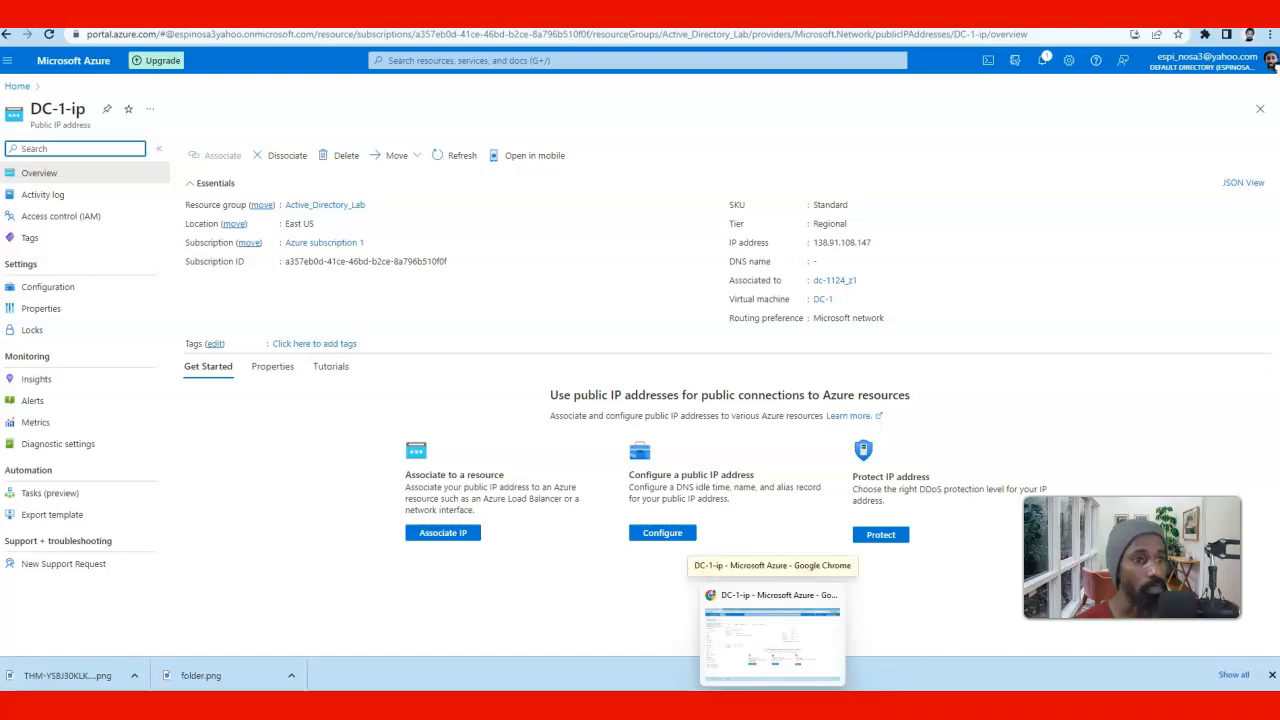
{"action": "left_click", "coordinate": [875, 682]}
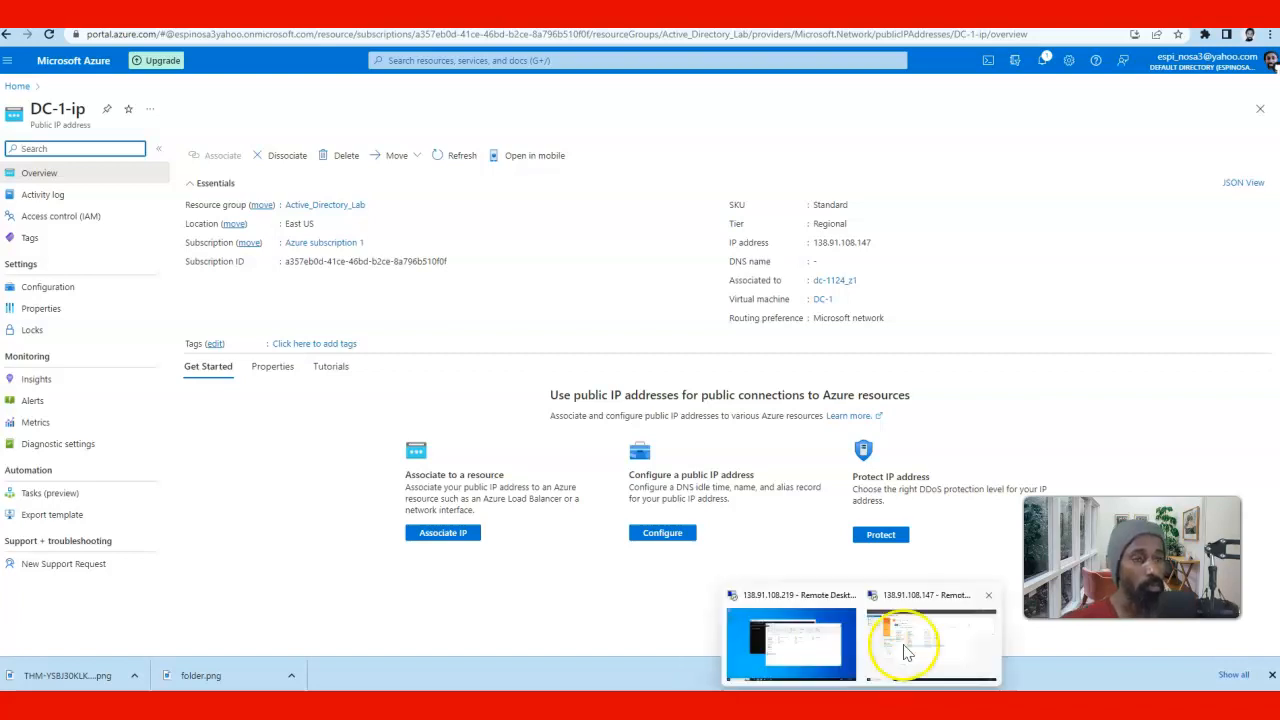
{"action": "left_click", "coordinate": [909, 651]}
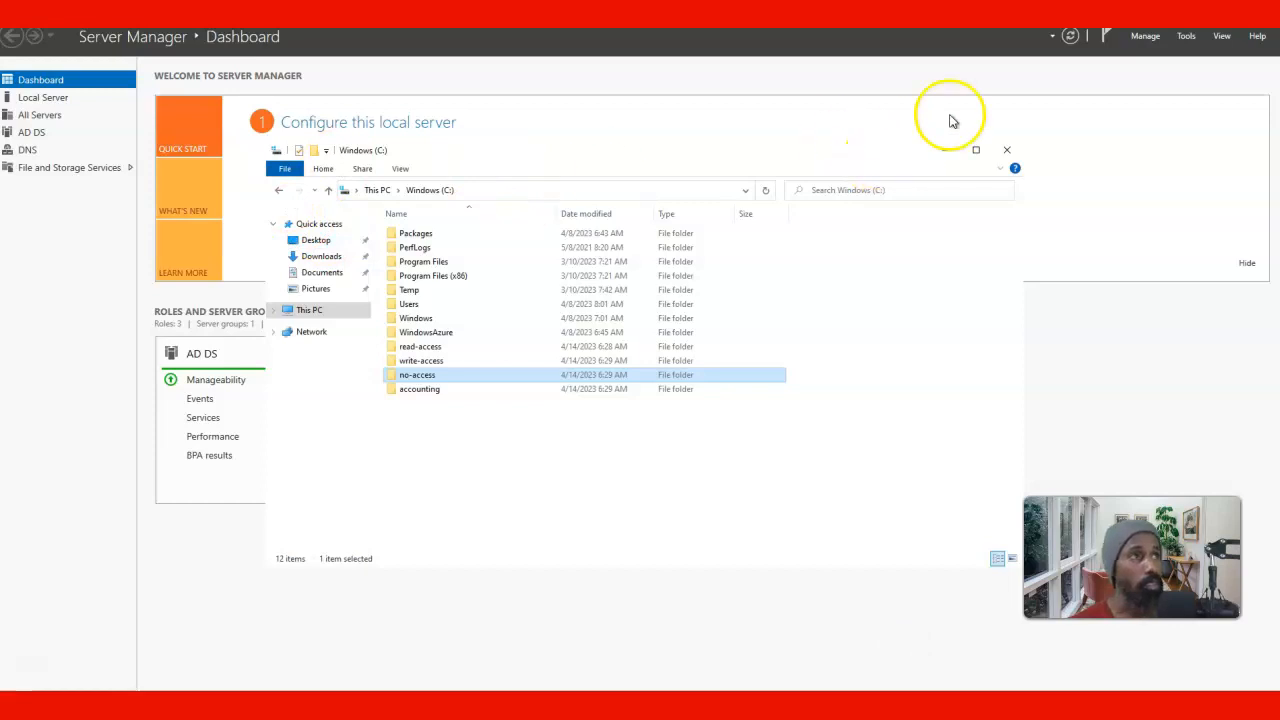
{"action": "left_click", "coordinate": [1145, 40]}
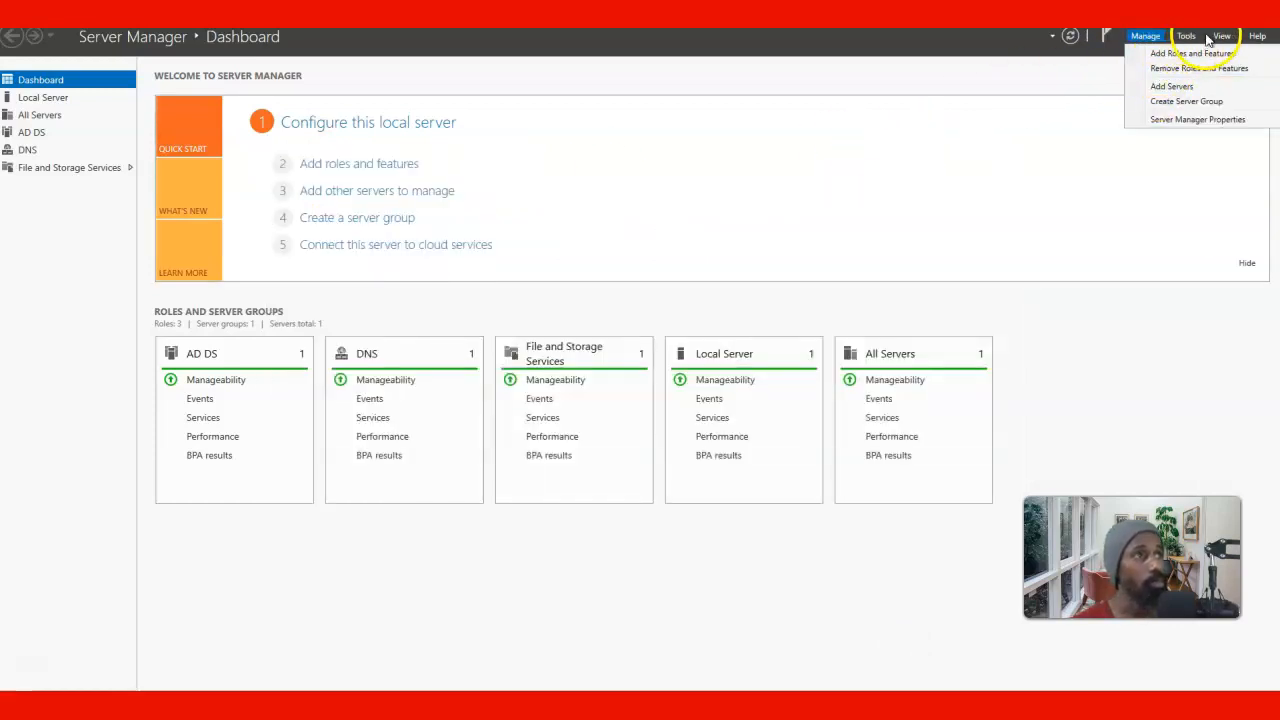
{"action": "left_click", "coordinate": [1183, 38]}
{"action": "left_click", "coordinate": [1176, 114]}
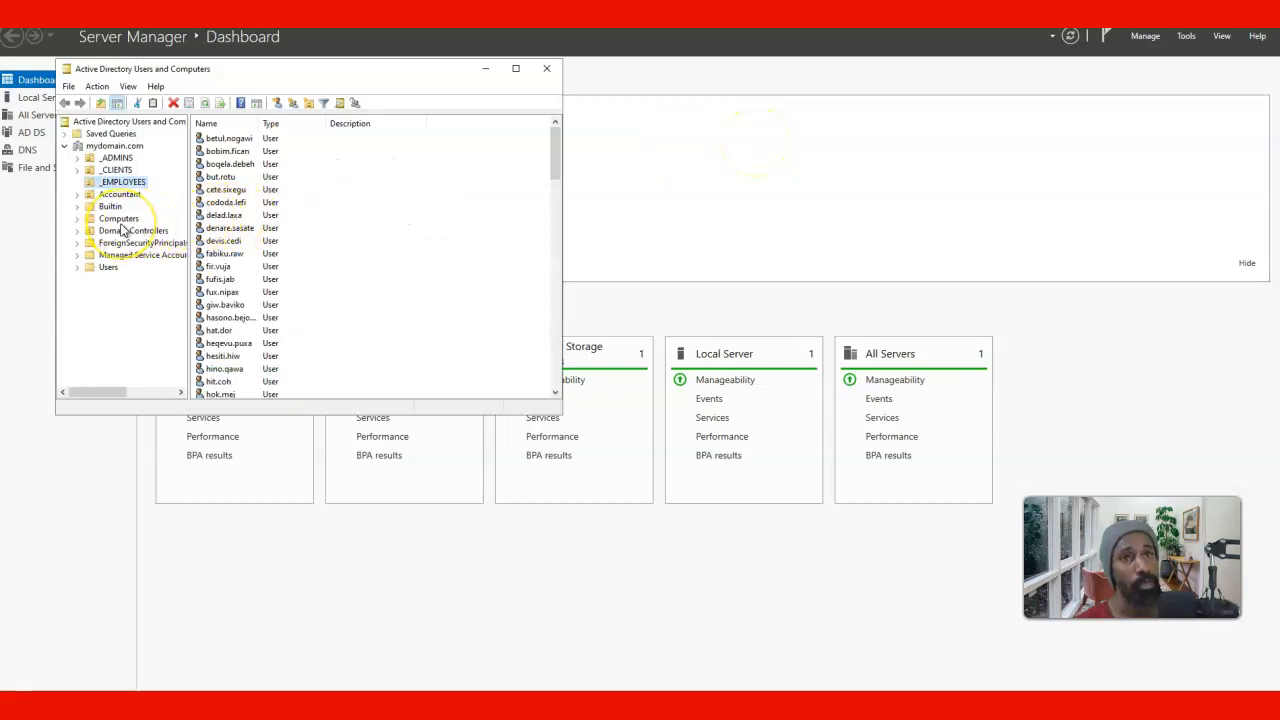
Step: Find the Domain Admins group in the Users container of mydomain.com and open its list of members
{"action": "left_click", "coordinate": [117, 158]}
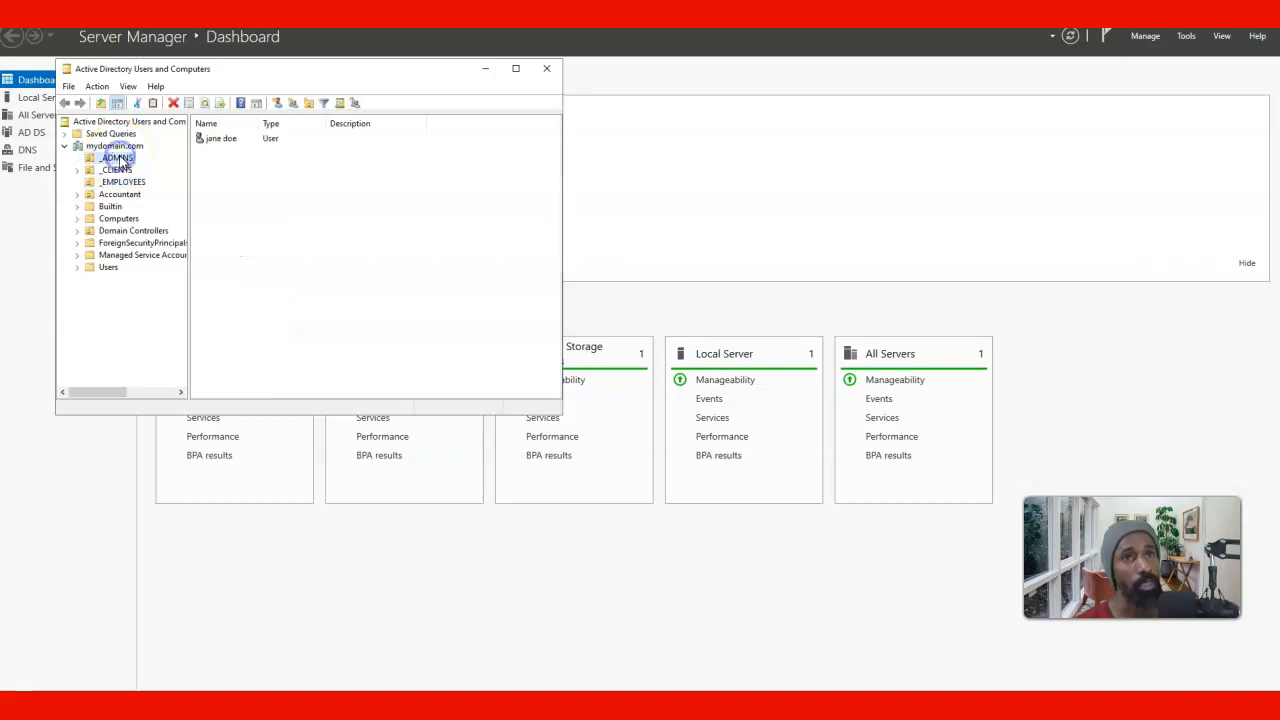
{"action": "left_click", "coordinate": [49, 200]}
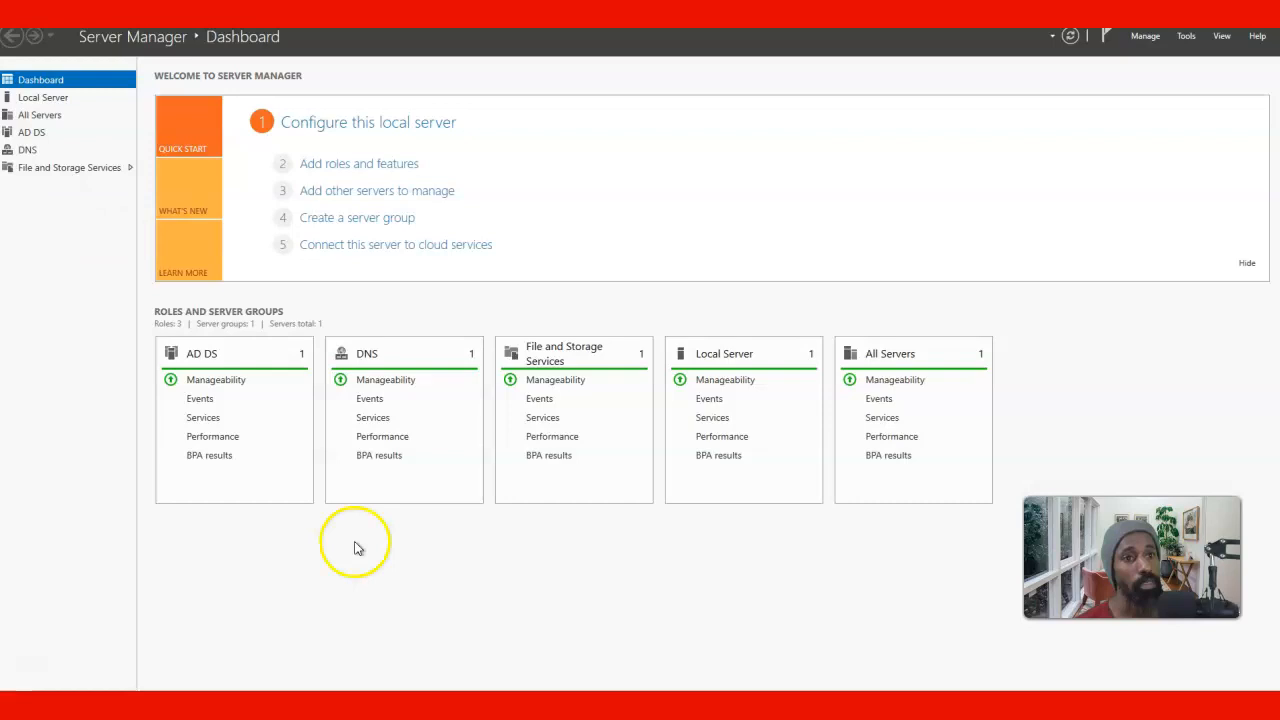
{"action": "left_click", "coordinate": [345, 704]}
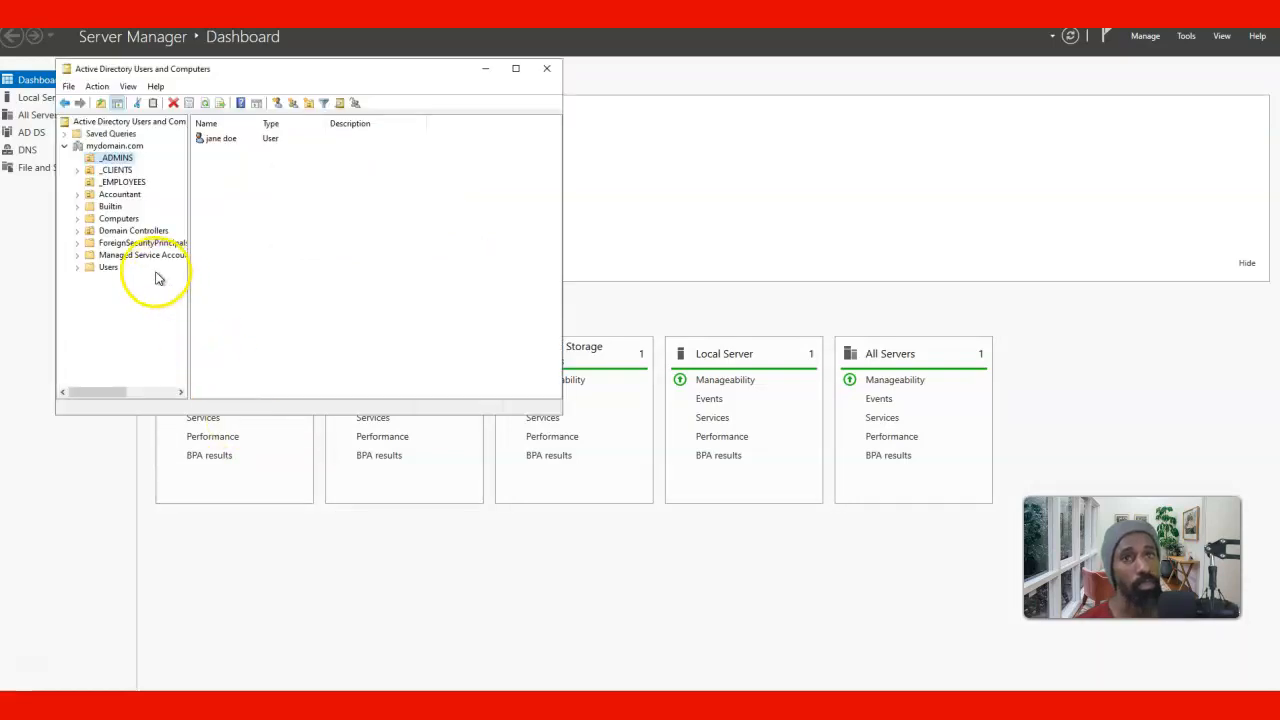
{"action": "left_click", "coordinate": [108, 268]}
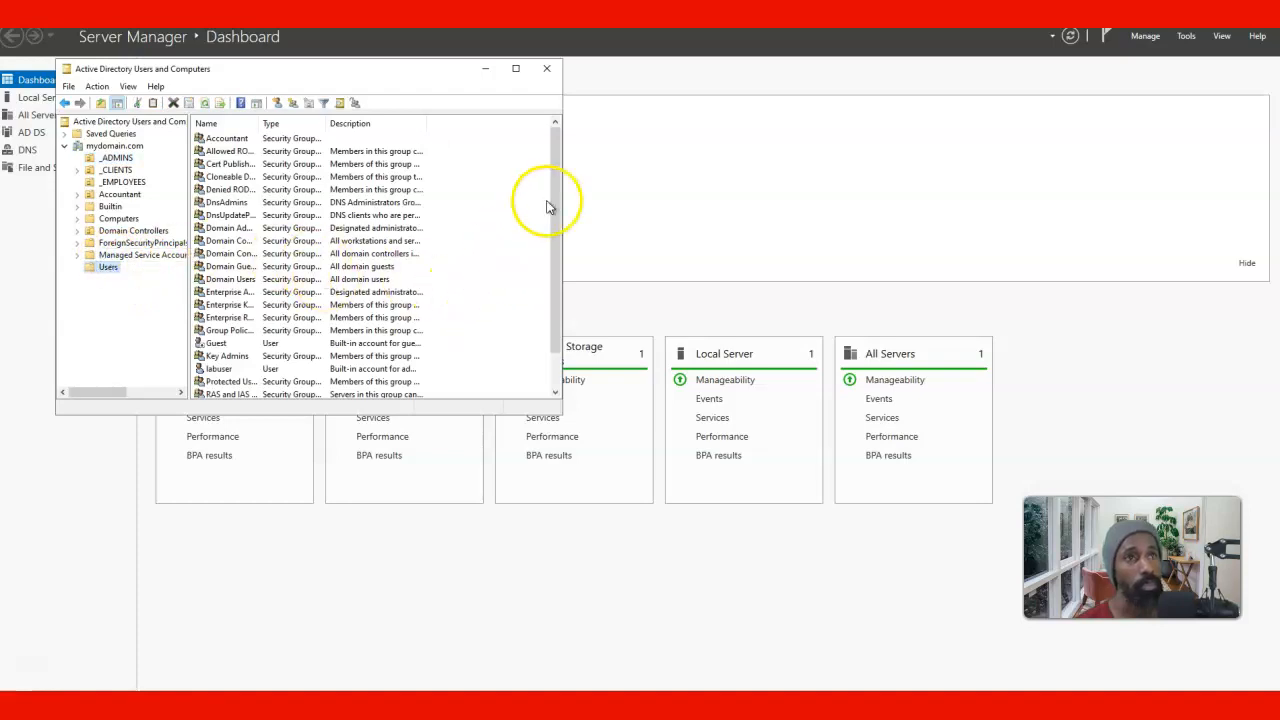
{"action": "left_click_drag", "start_coordinate": [552, 256], "coordinate": [548, 290]}
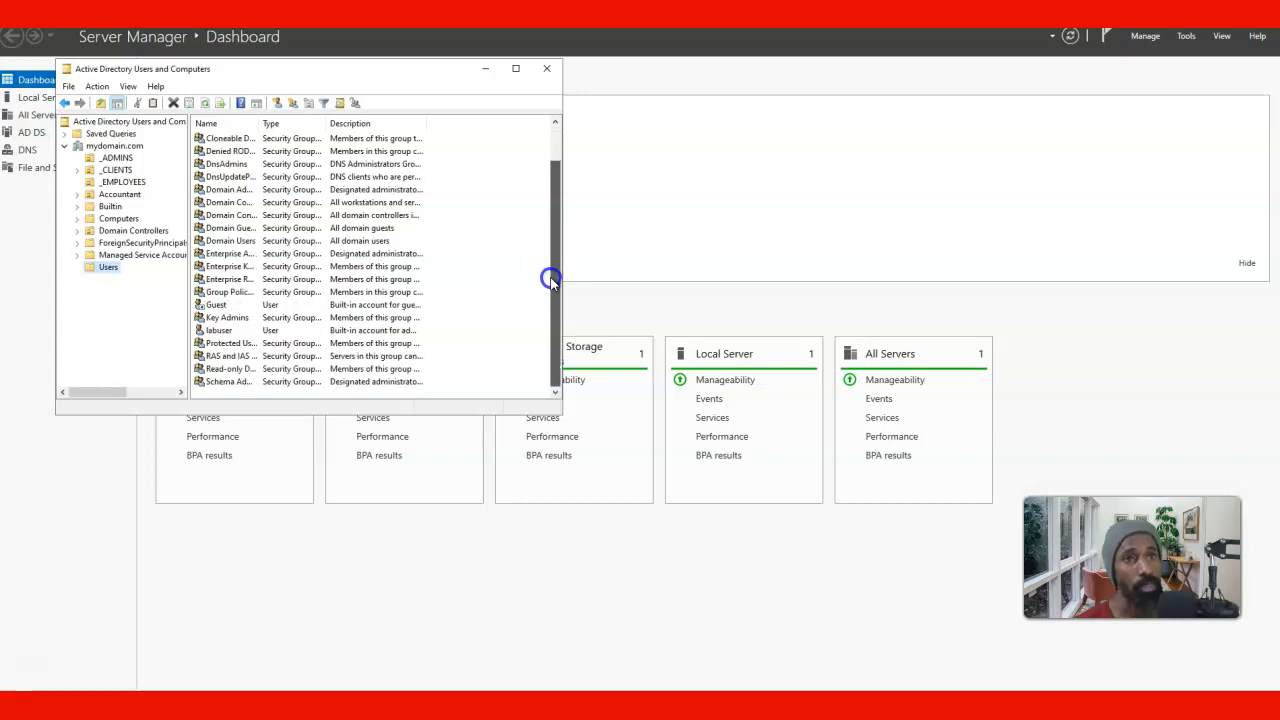
{"action": "double_click", "coordinate": [236, 190]}
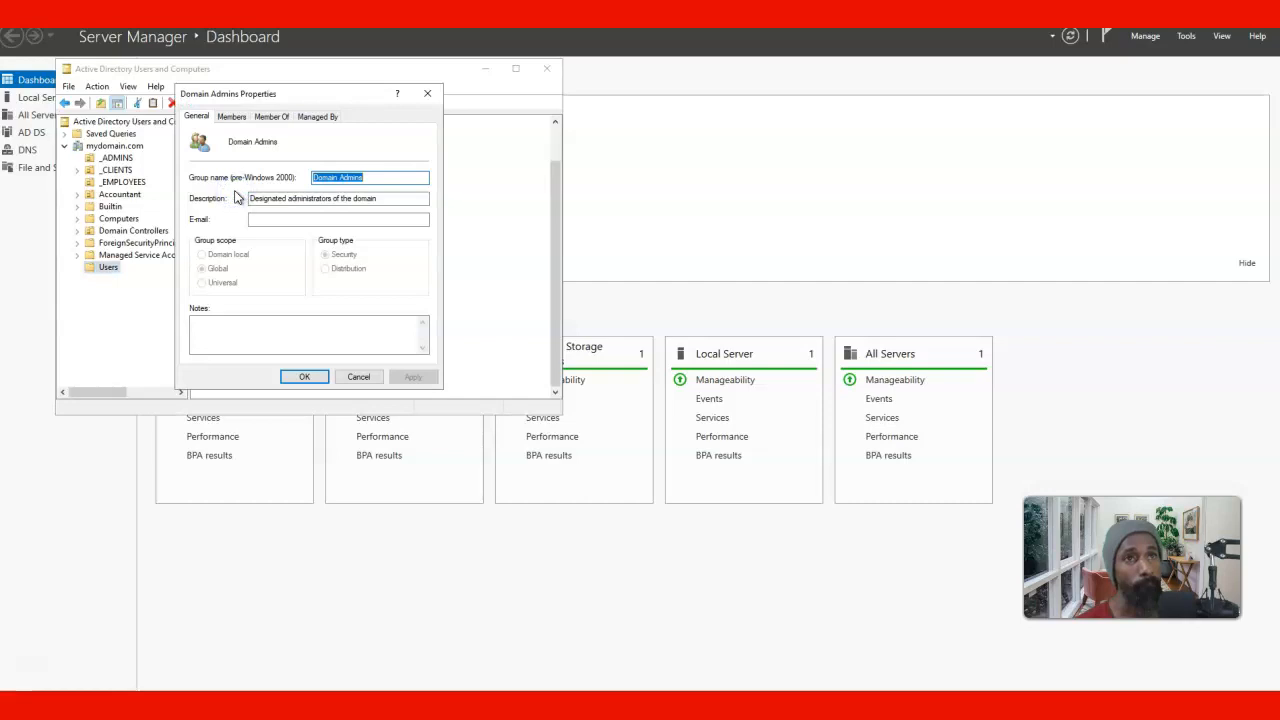
{"action": "left_click", "coordinate": [231, 117]}
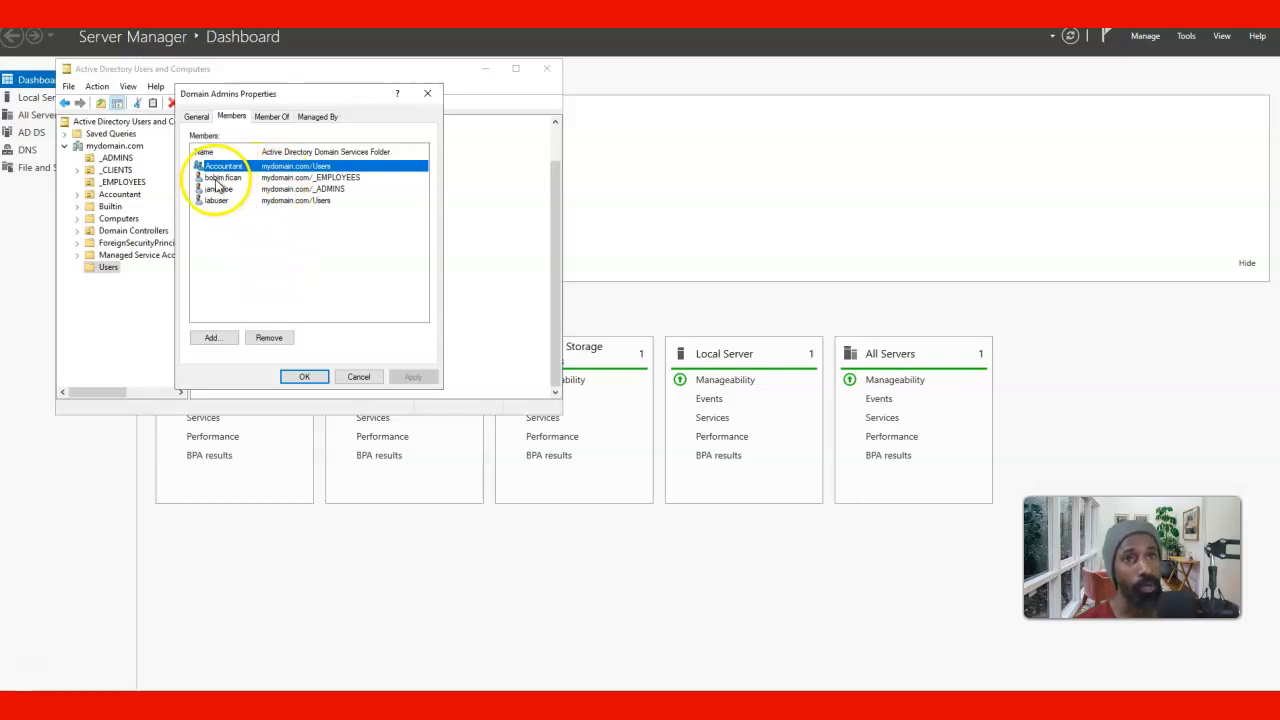
Step: Remove the user account belonging to _EMPLOYEES from the Domain Admins group, apply the change and close the group's properties
{"action": "left_click", "coordinate": [220, 178]}
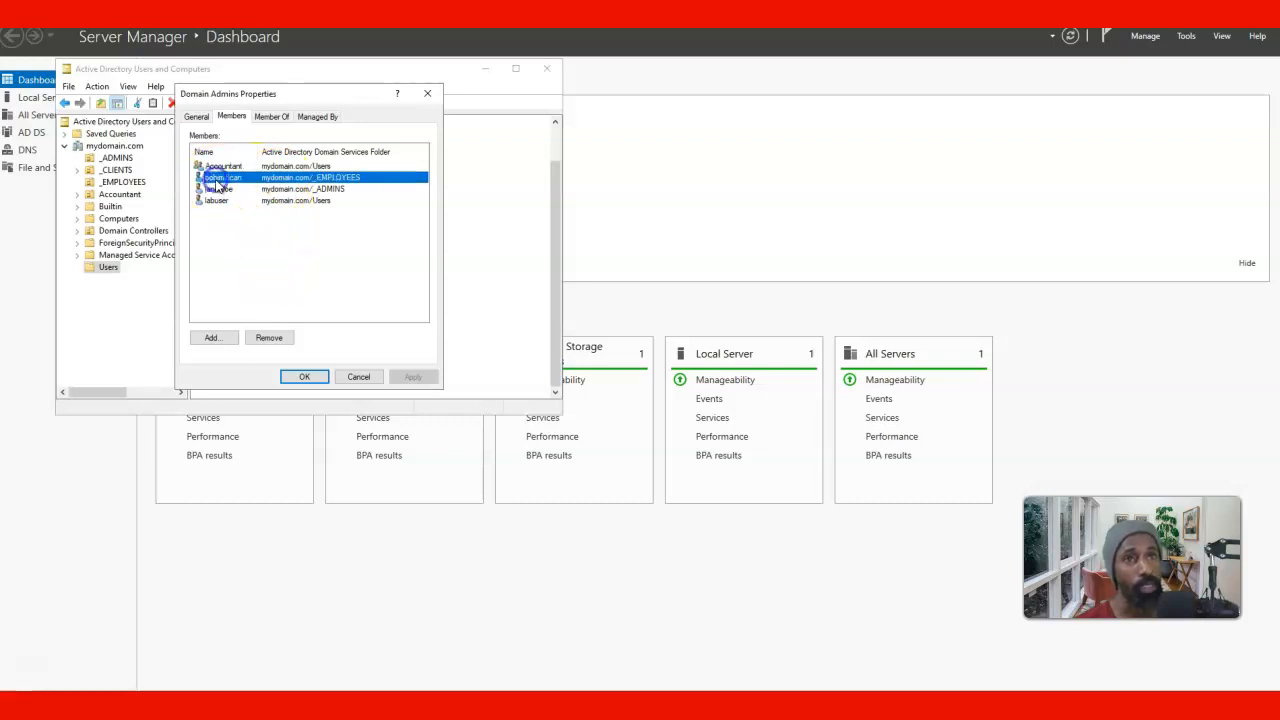
{"action": "left_click", "coordinate": [270, 338]}
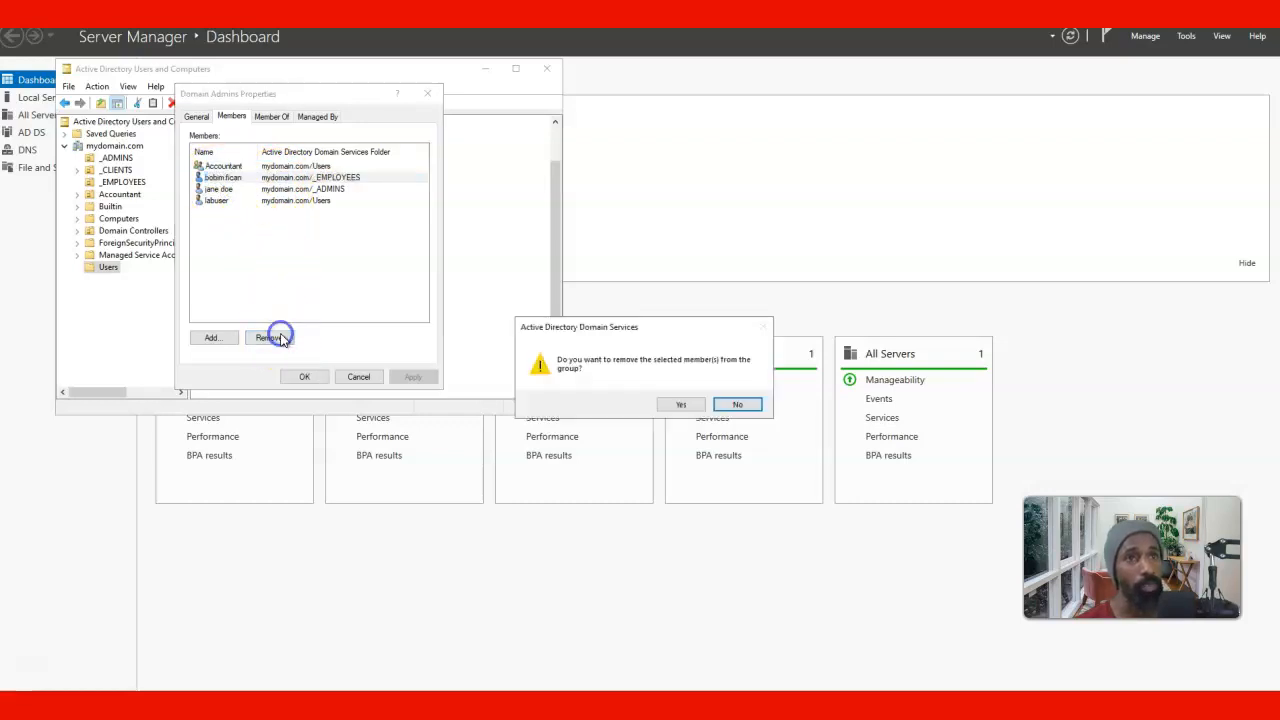
{"action": "left_click", "coordinate": [676, 404]}
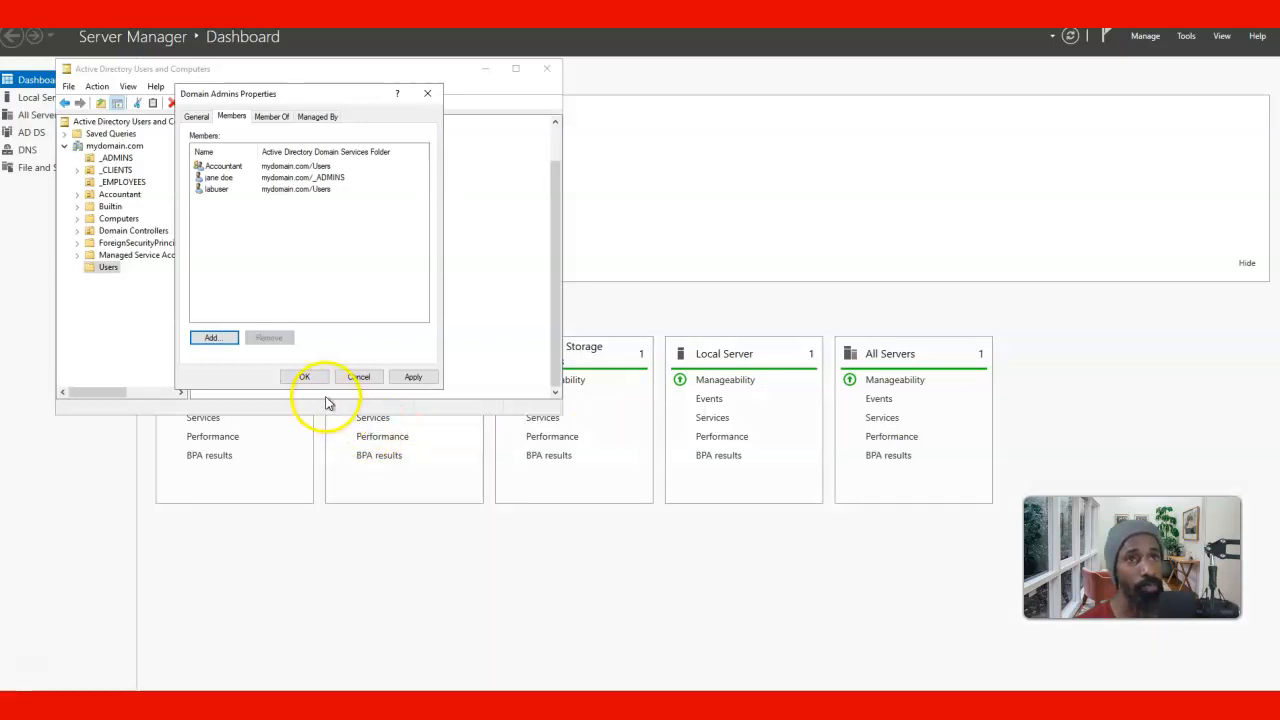
{"action": "left_click", "coordinate": [408, 379]}
{"action": "left_click", "coordinate": [302, 377]}
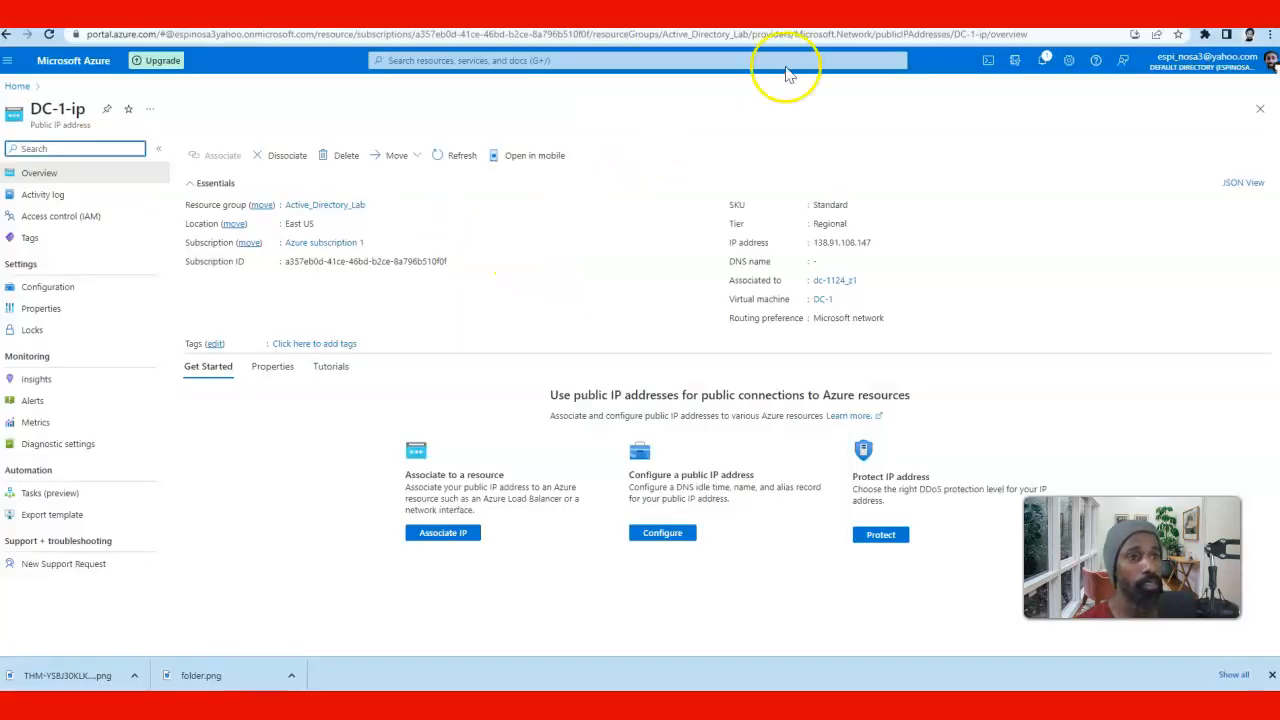
Step: Switch to the Client machine's remote desktop session and test opening the no-access folder on dc-1 again
{"action": "mouse_move", "coordinate": [862, 700]}
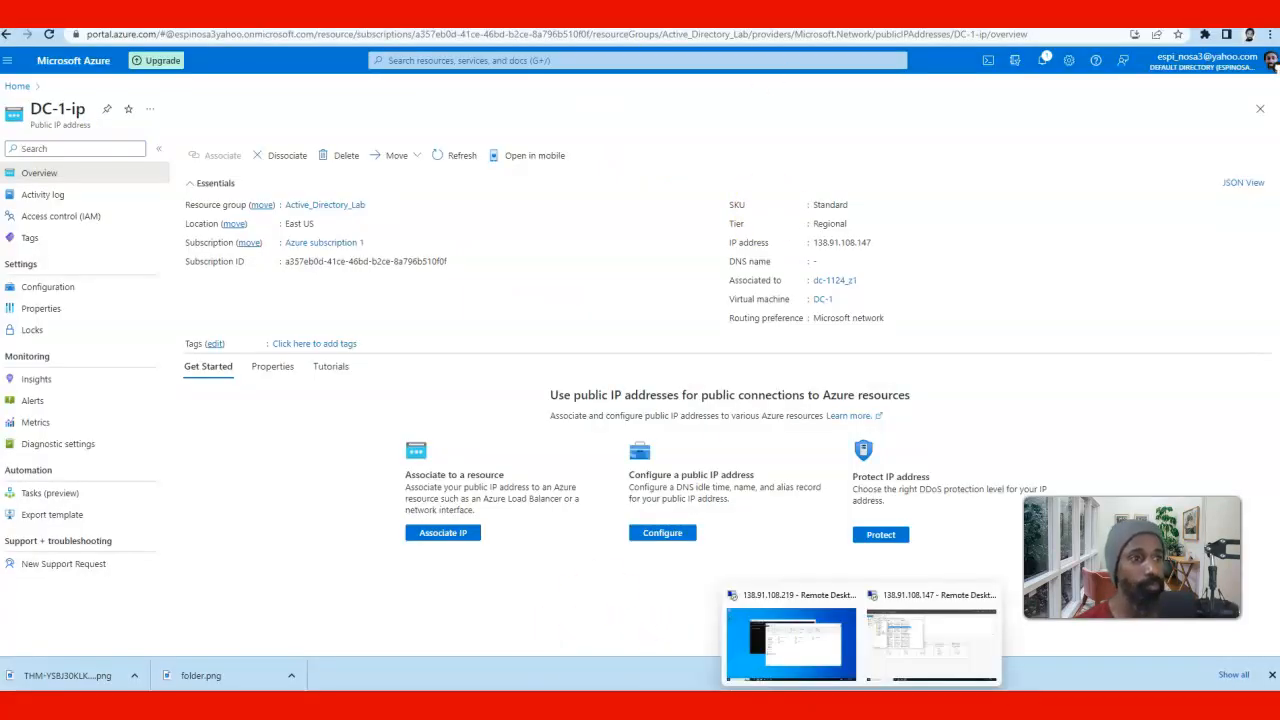
{"action": "left_click", "coordinate": [845, 652]}
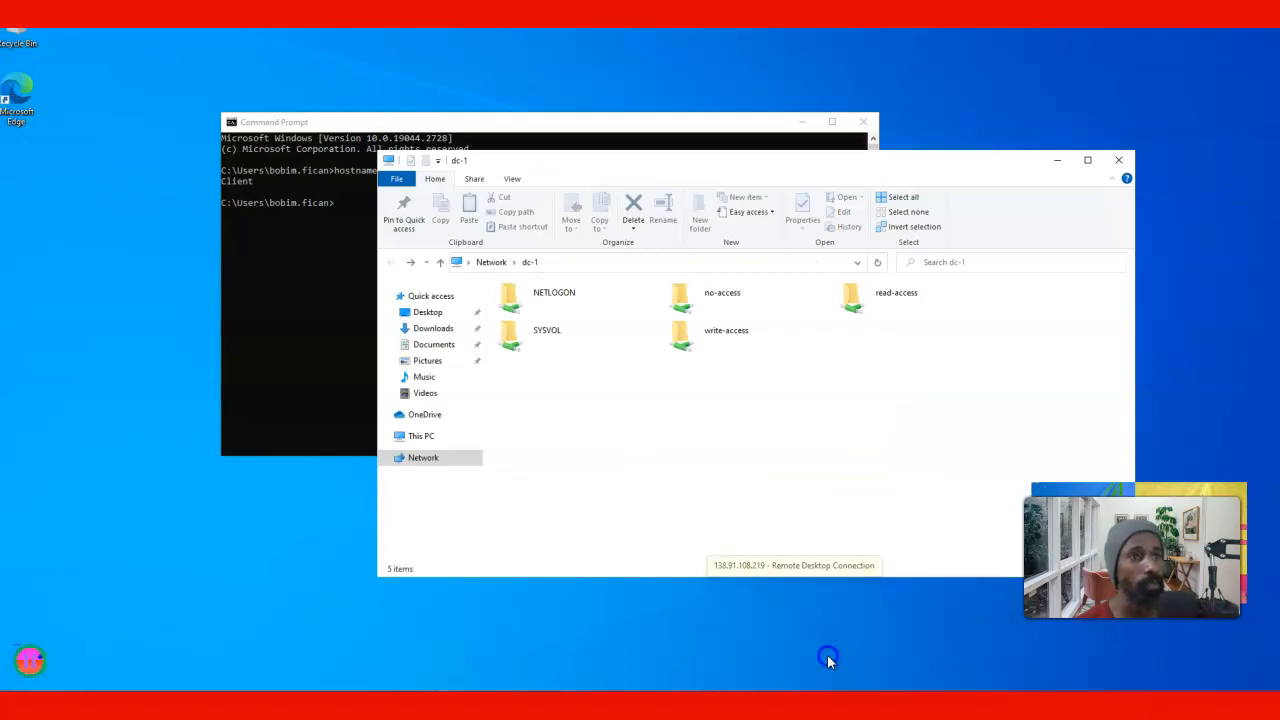
{"action": "left_click", "coordinate": [683, 306]}
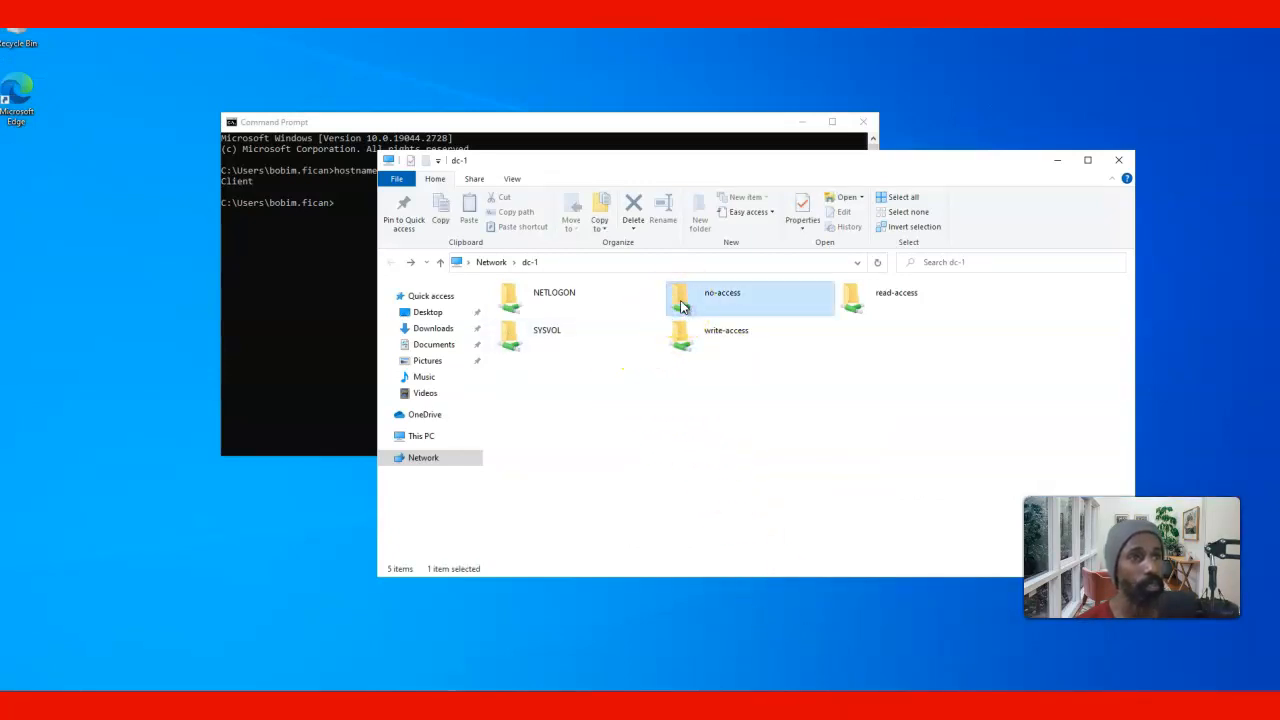
{"action": "double_click", "coordinate": [683, 306]}
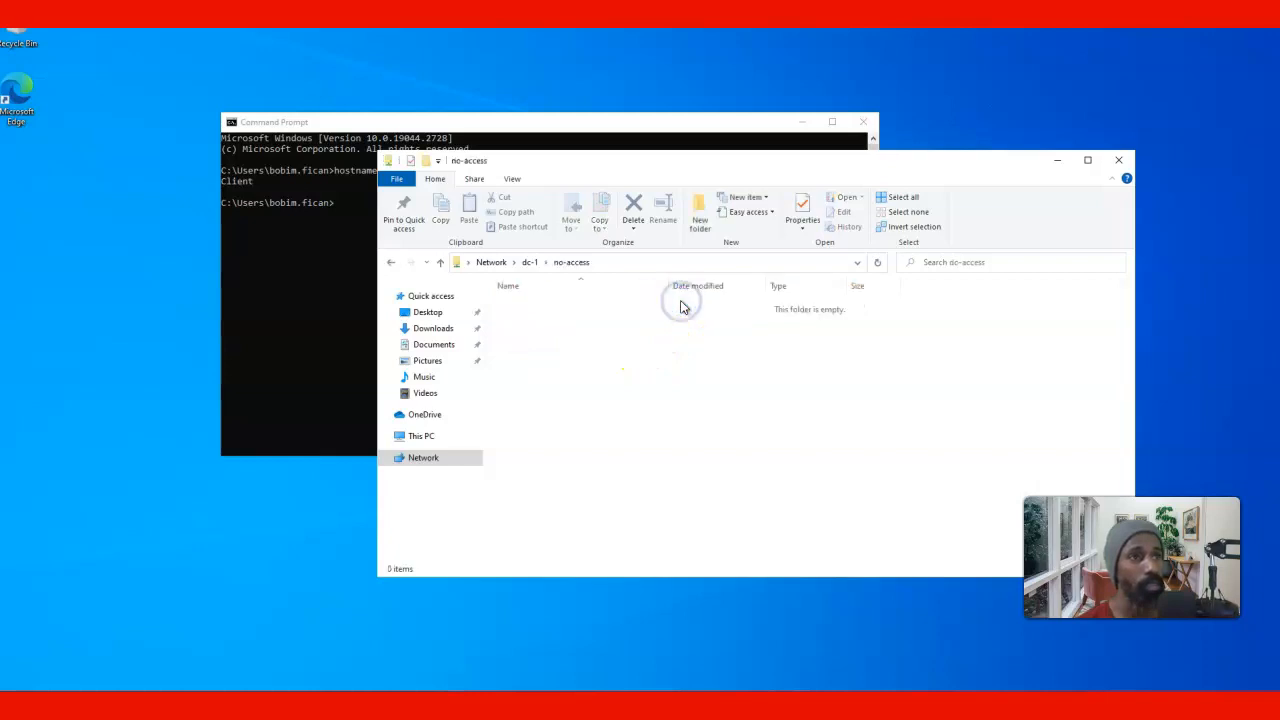
{"action": "left_click", "coordinate": [391, 263]}
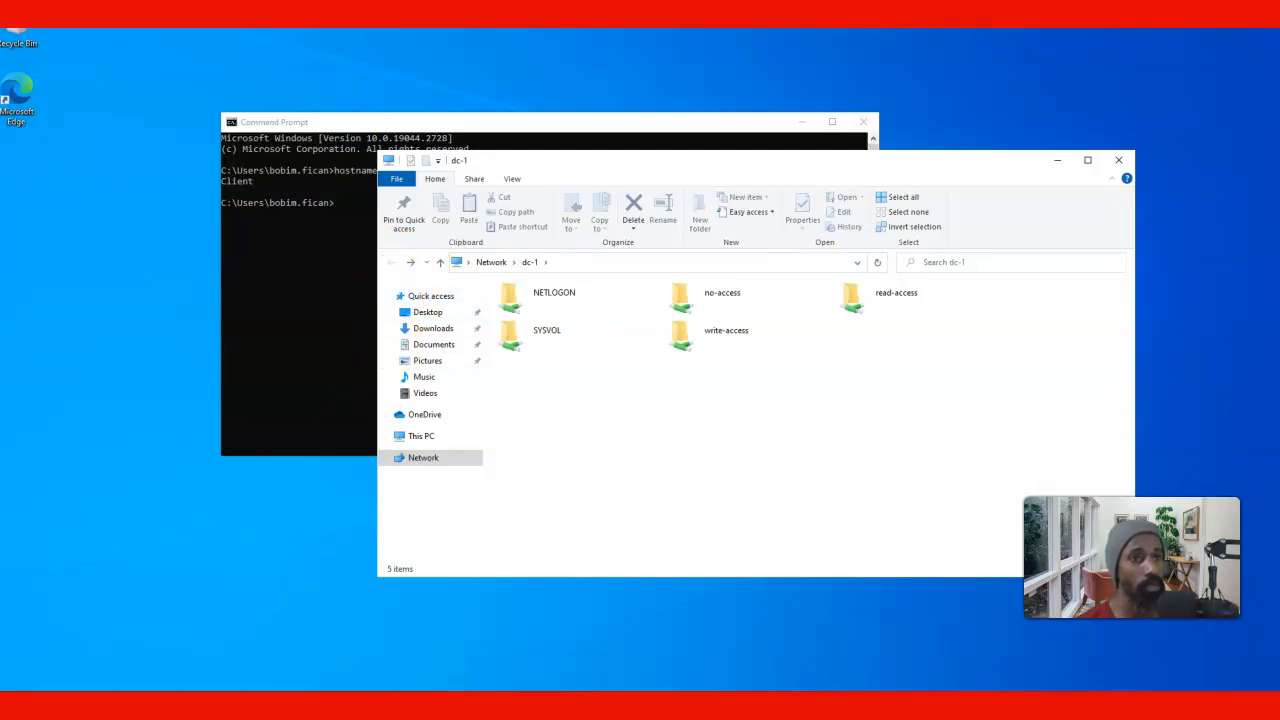
Step: Return to the domain controller's remote desktop session with Active Directory Users and Computers
{"action": "mouse_move", "coordinate": [433, 705]}
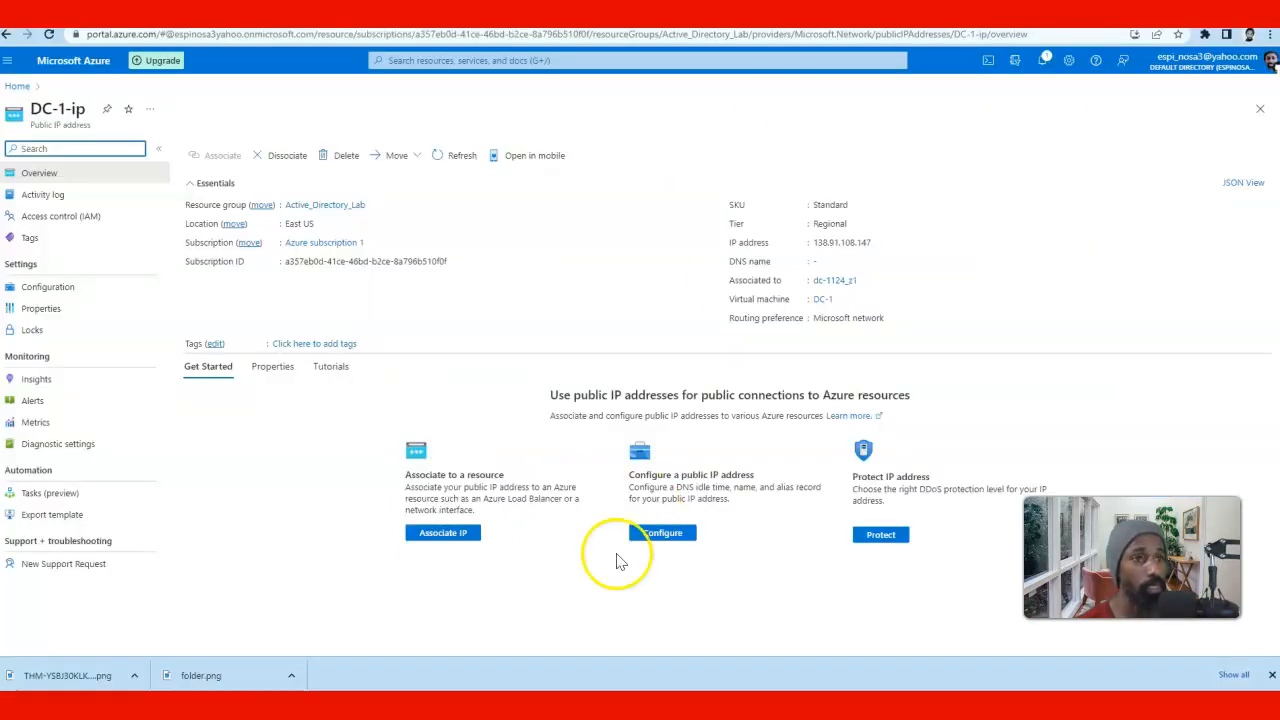
{"action": "mouse_move", "coordinate": [860, 705]}
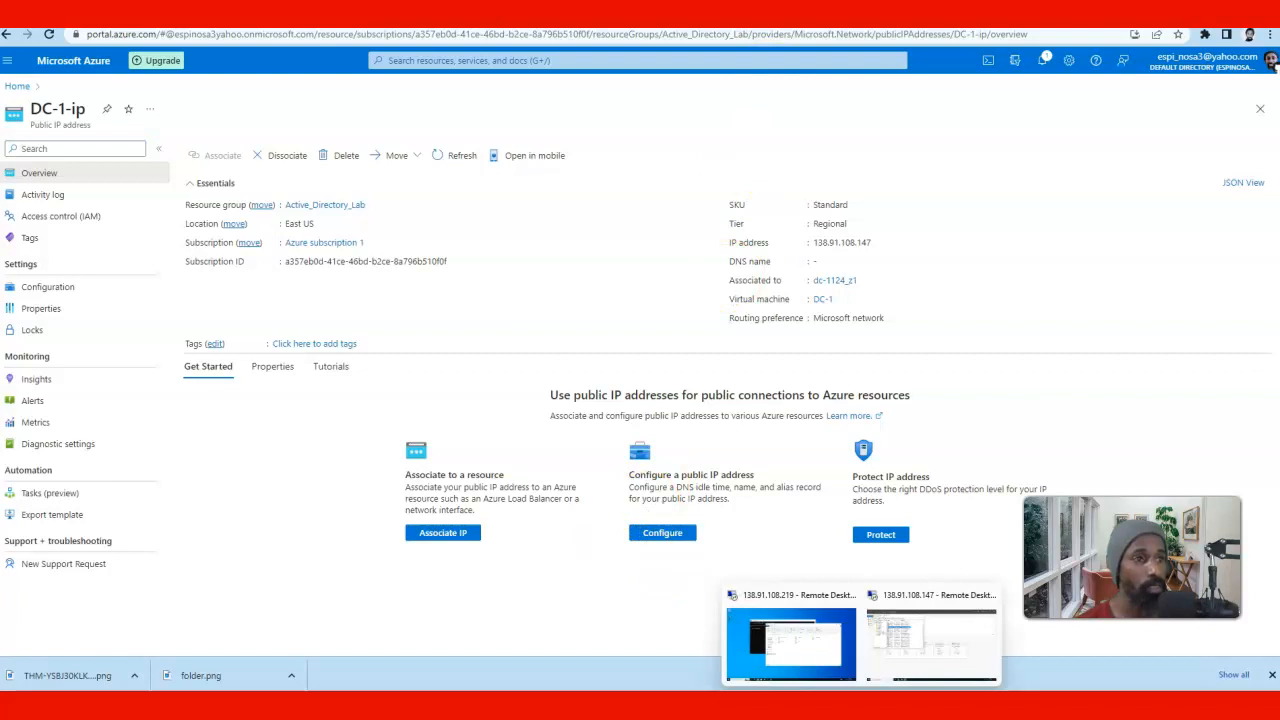
{"action": "left_click", "coordinate": [871, 677]}
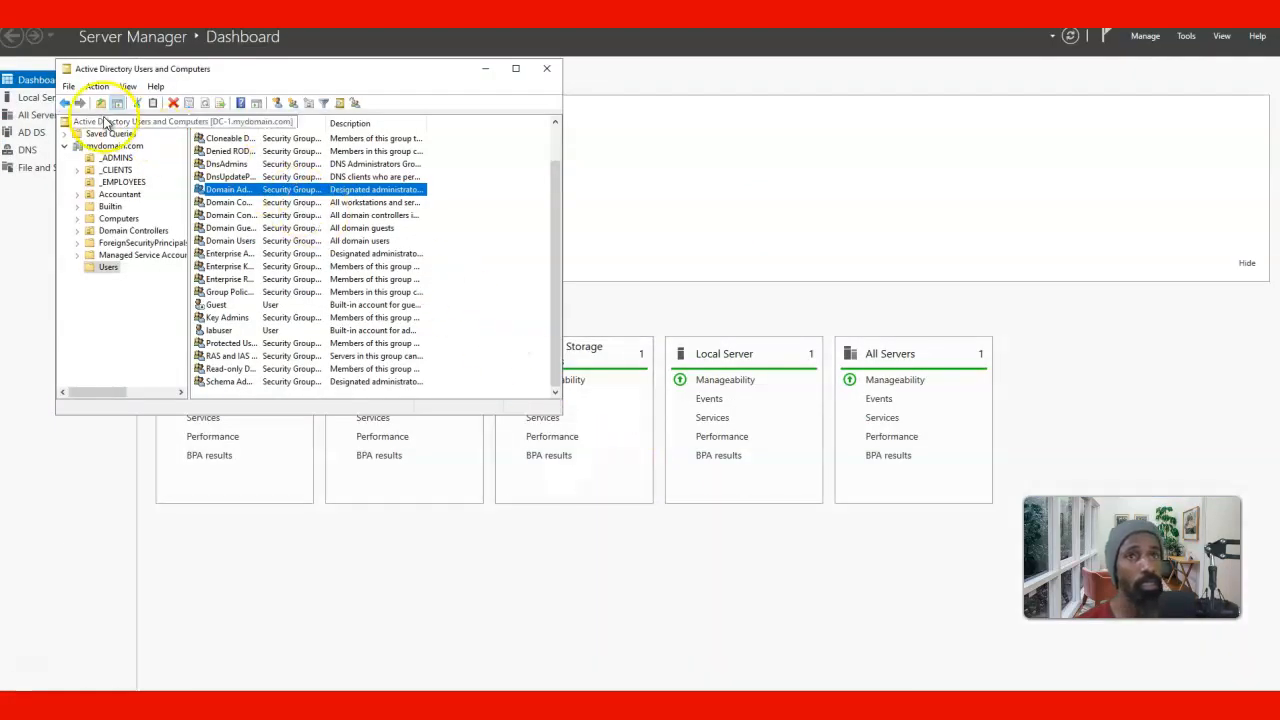
{"action": "left_click", "coordinate": [69, 88]}
{"action": "mouse_move", "coordinate": [92, 91]}
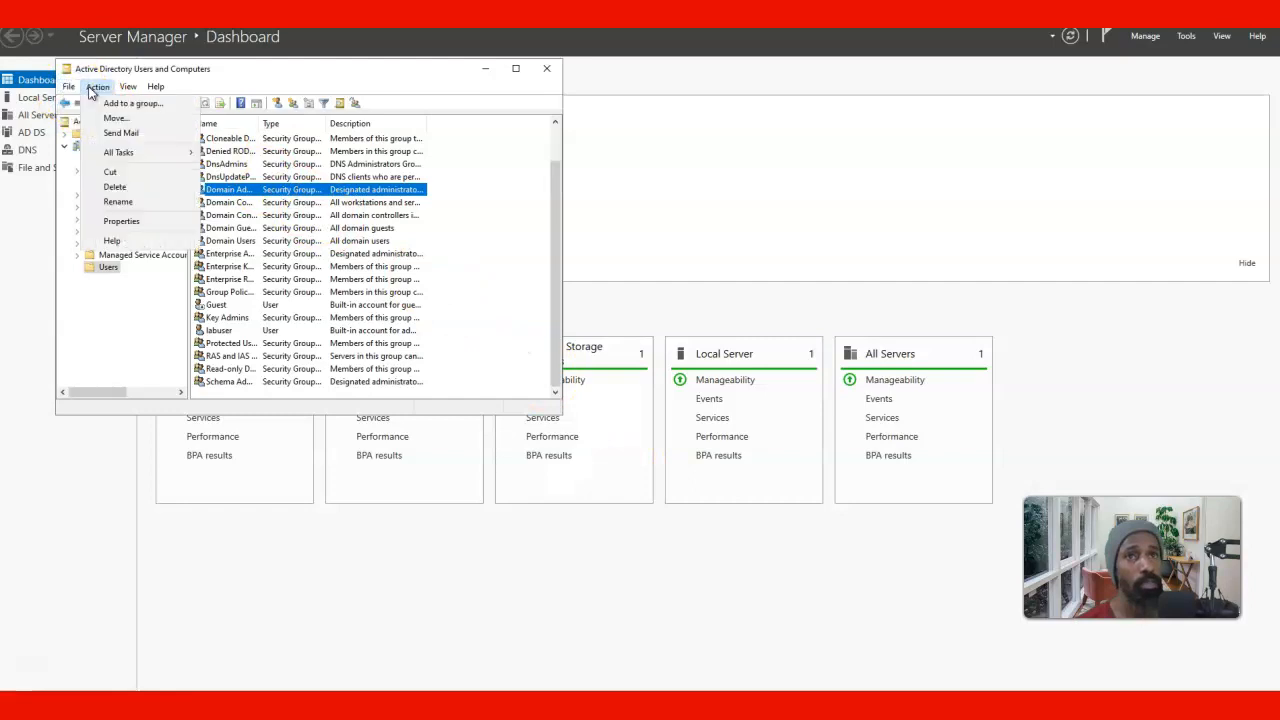
{"action": "left_click", "coordinate": [86, 323]}
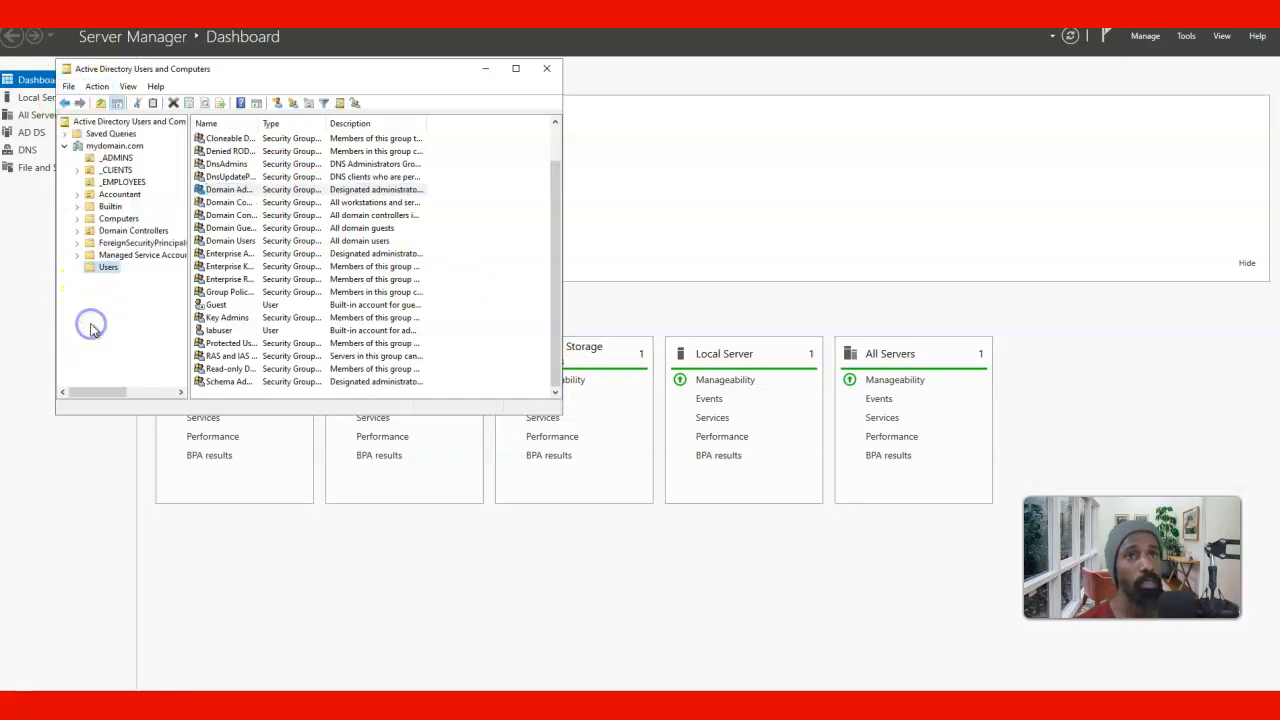
Step: Refresh the Users container of mydomain.com in Active Directory Users and Computers
{"action": "left_click", "coordinate": [129, 88]}
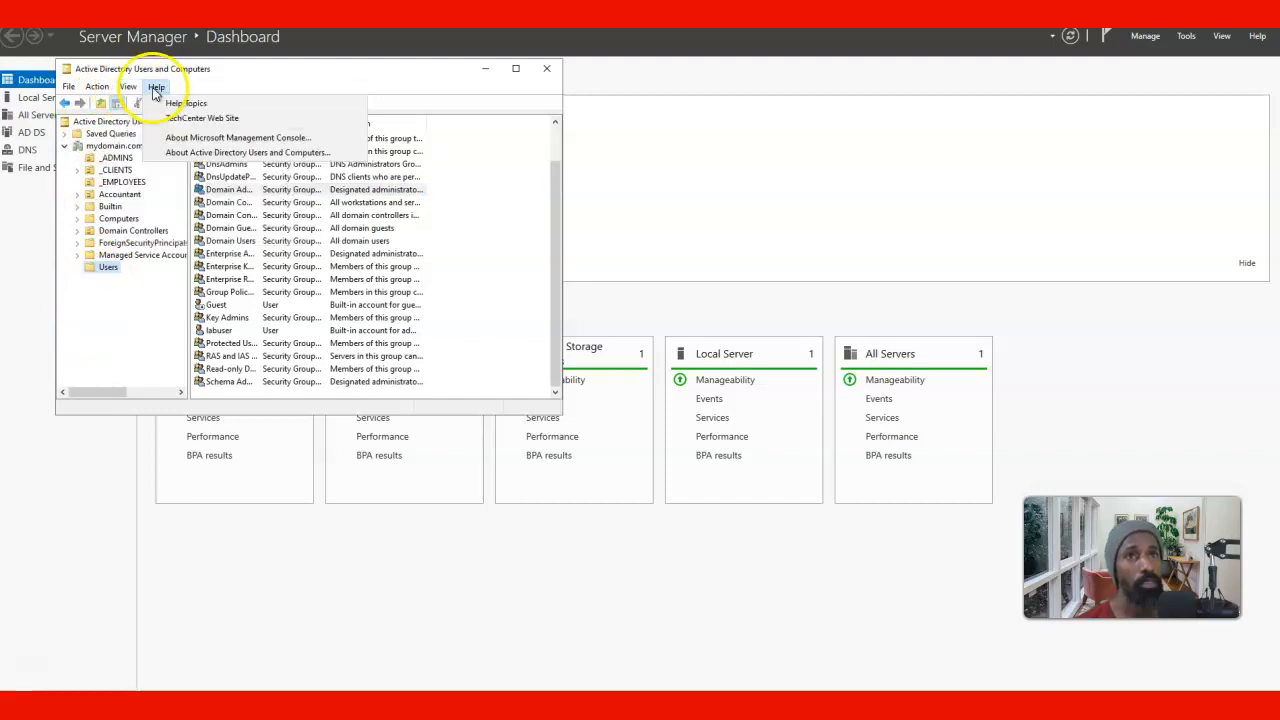
{"action": "left_click", "coordinate": [124, 88]}
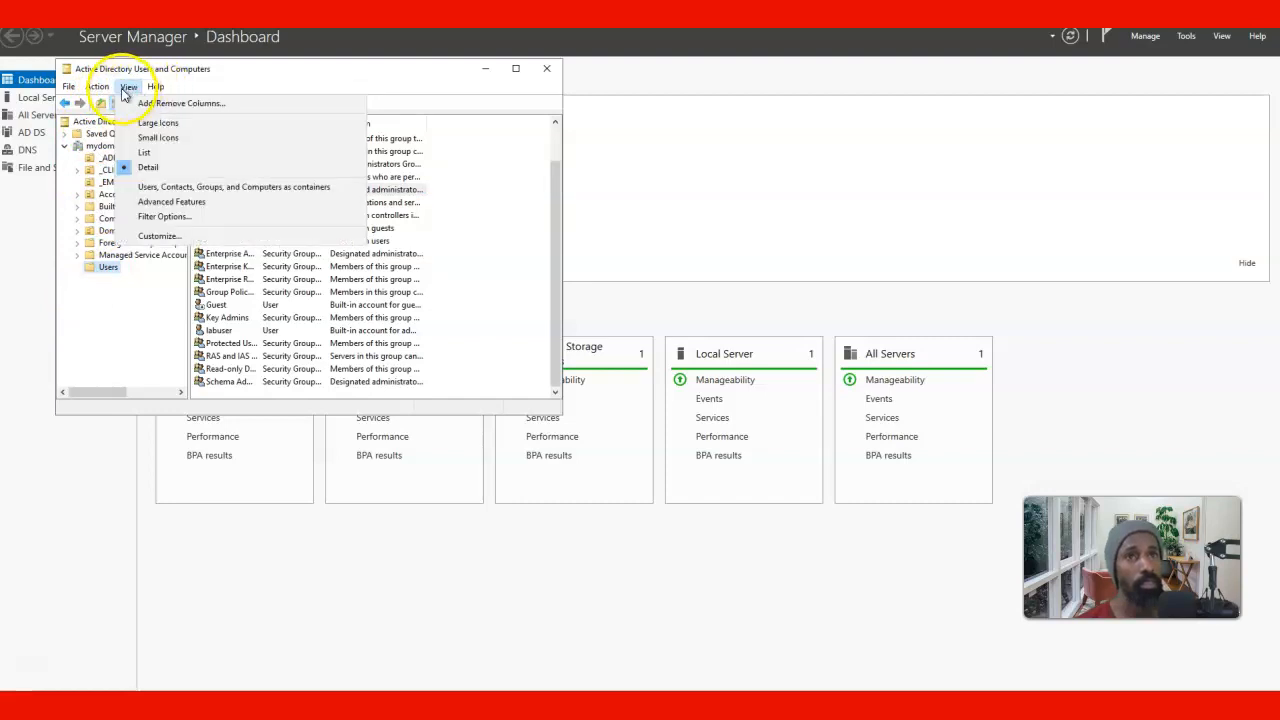
{"action": "mouse_move", "coordinate": [114, 94]}
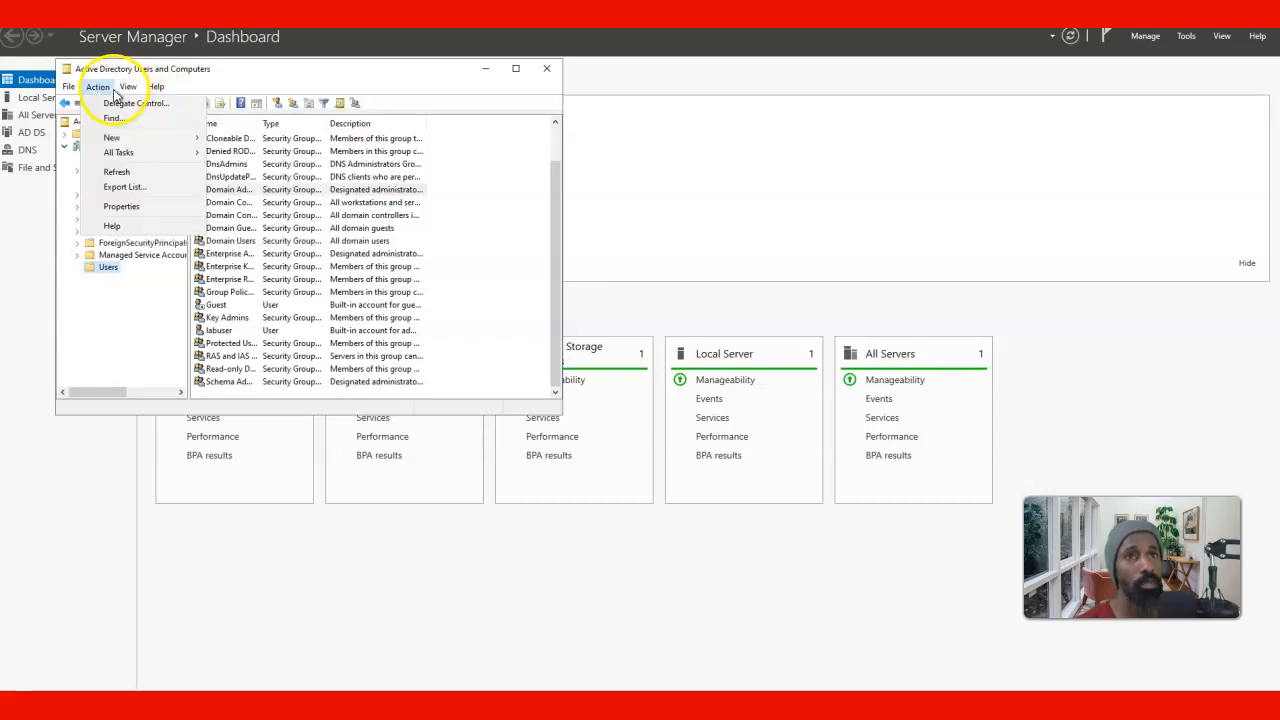
{"action": "left_click", "coordinate": [119, 174]}
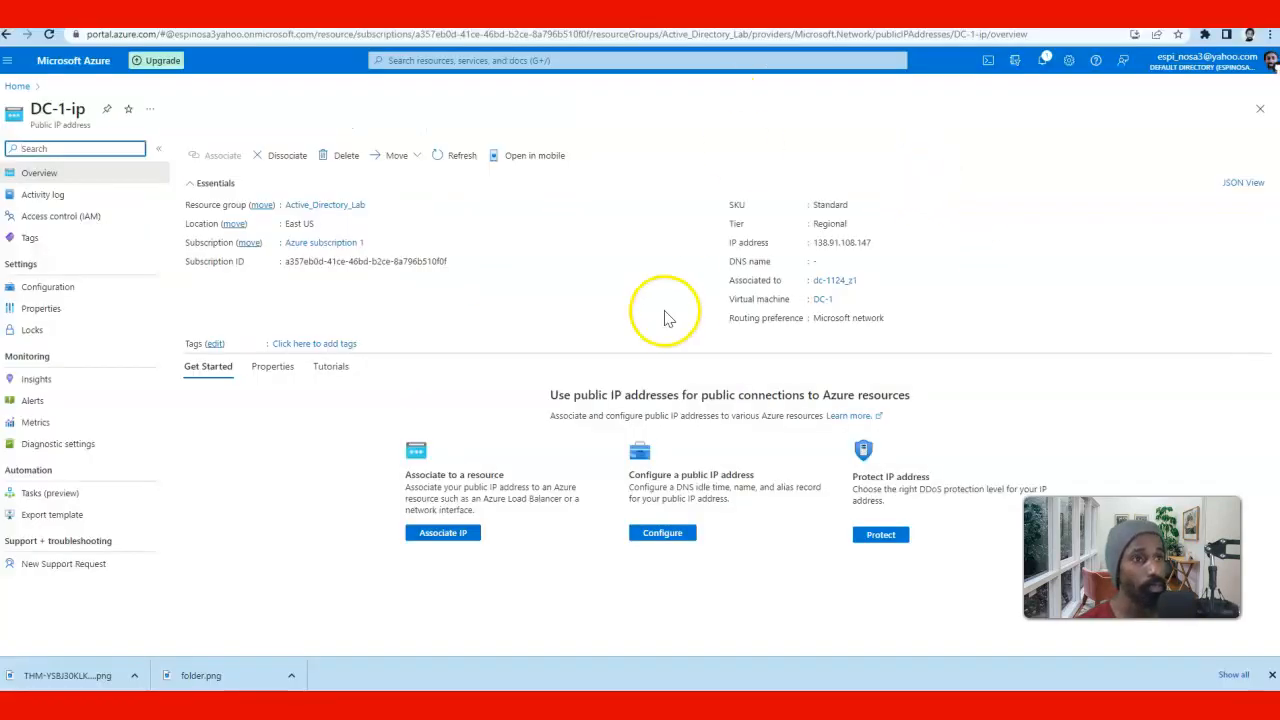
Step: Switch to the Client machine's remote desktop session, go up to the Network location and return to the shared folders on dc-1
{"action": "left_click", "coordinate": [861, 705]}
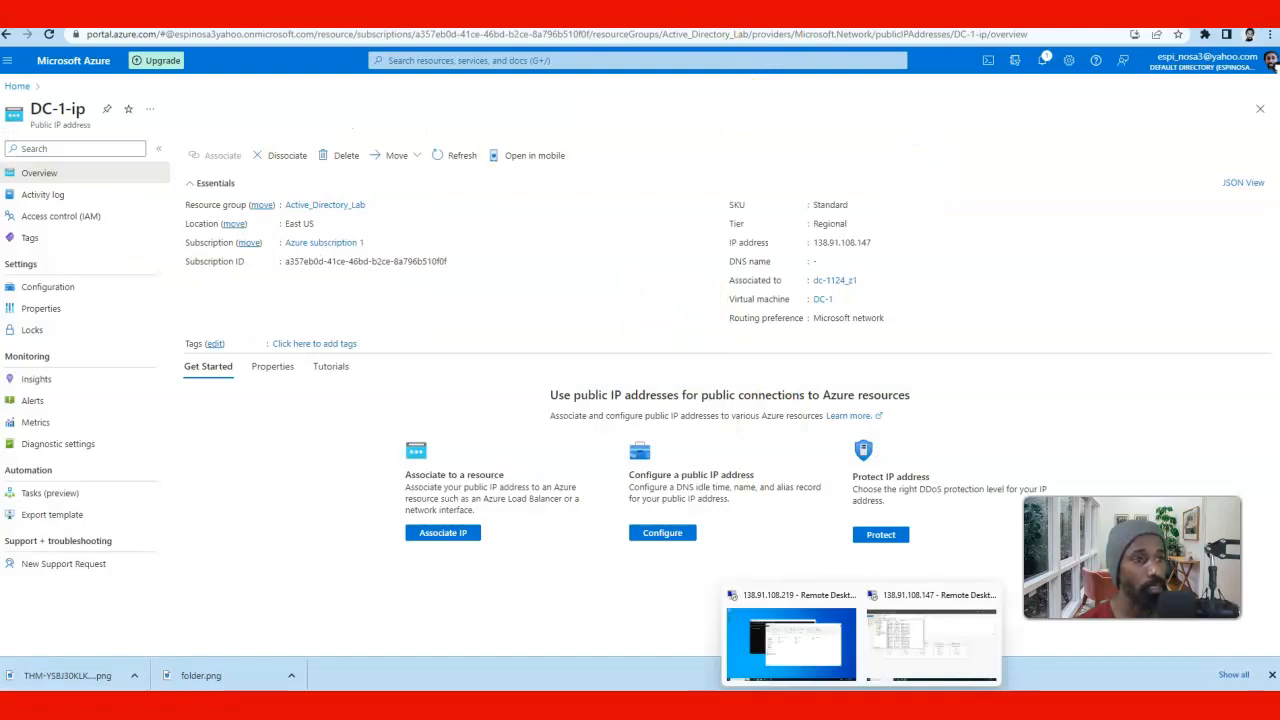
{"action": "left_click", "coordinate": [815, 648]}
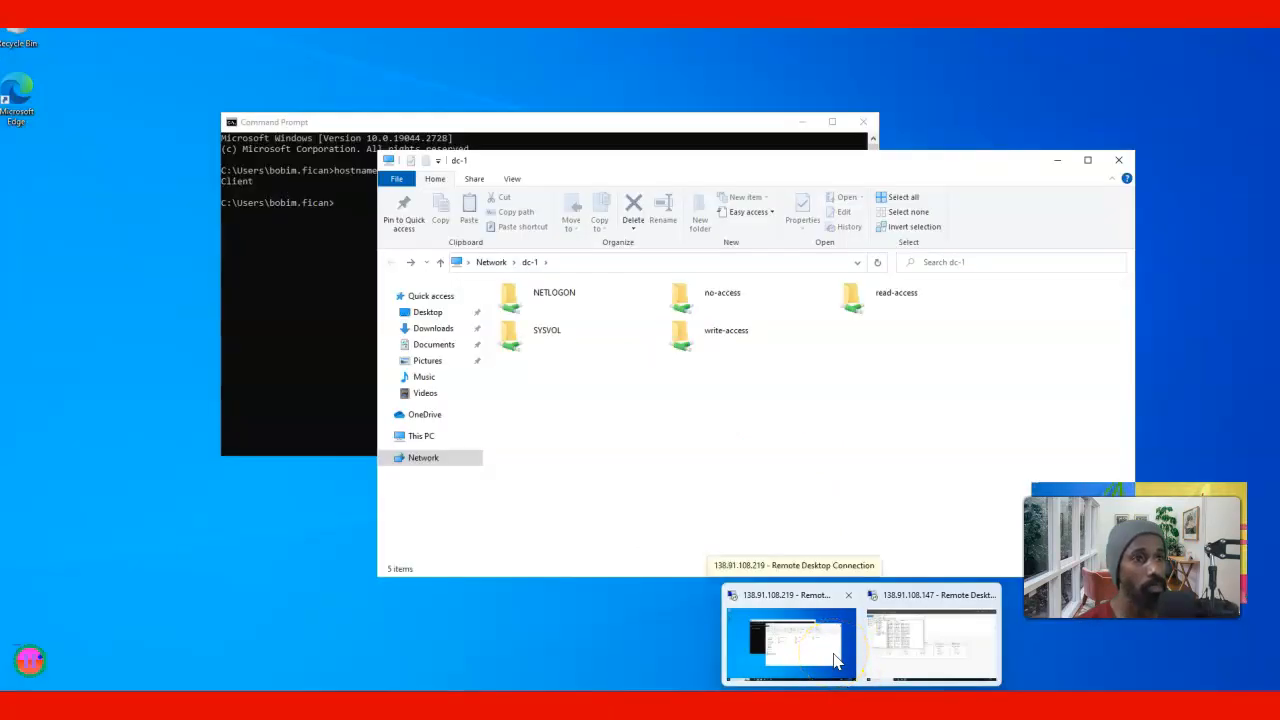
{"action": "left_click", "coordinate": [440, 262]}
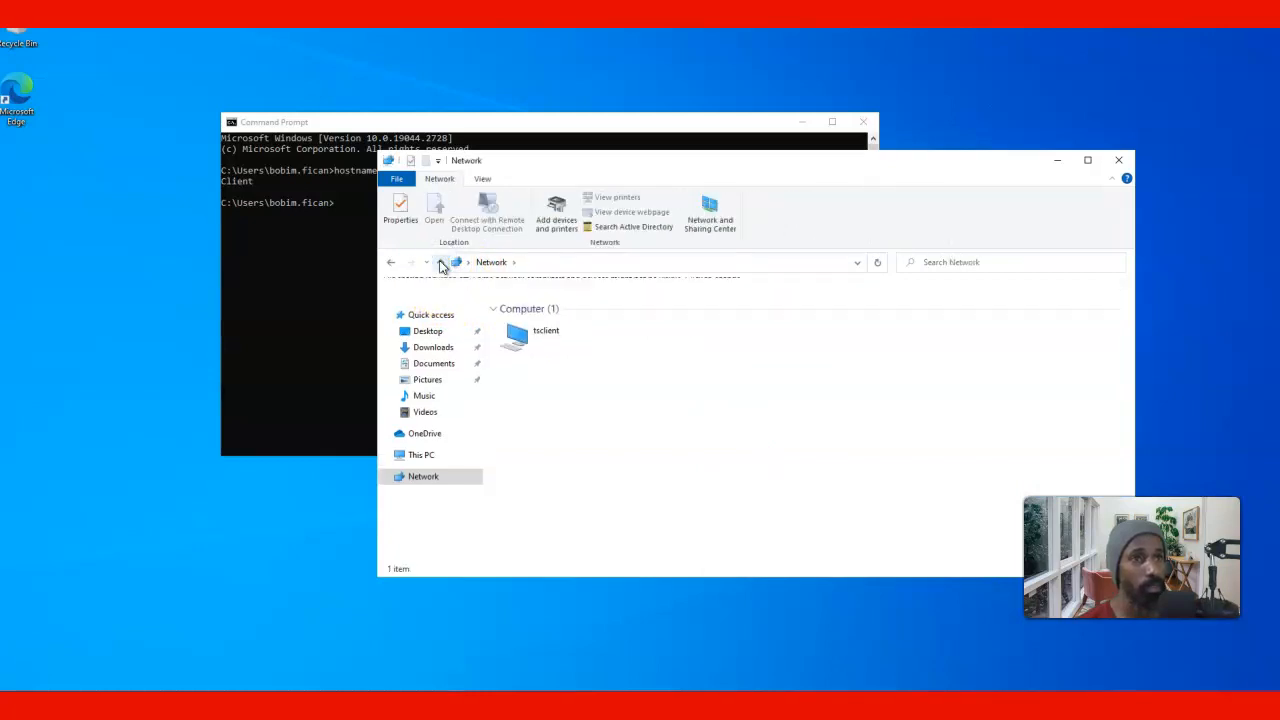
{"action": "left_click", "coordinate": [514, 262]}
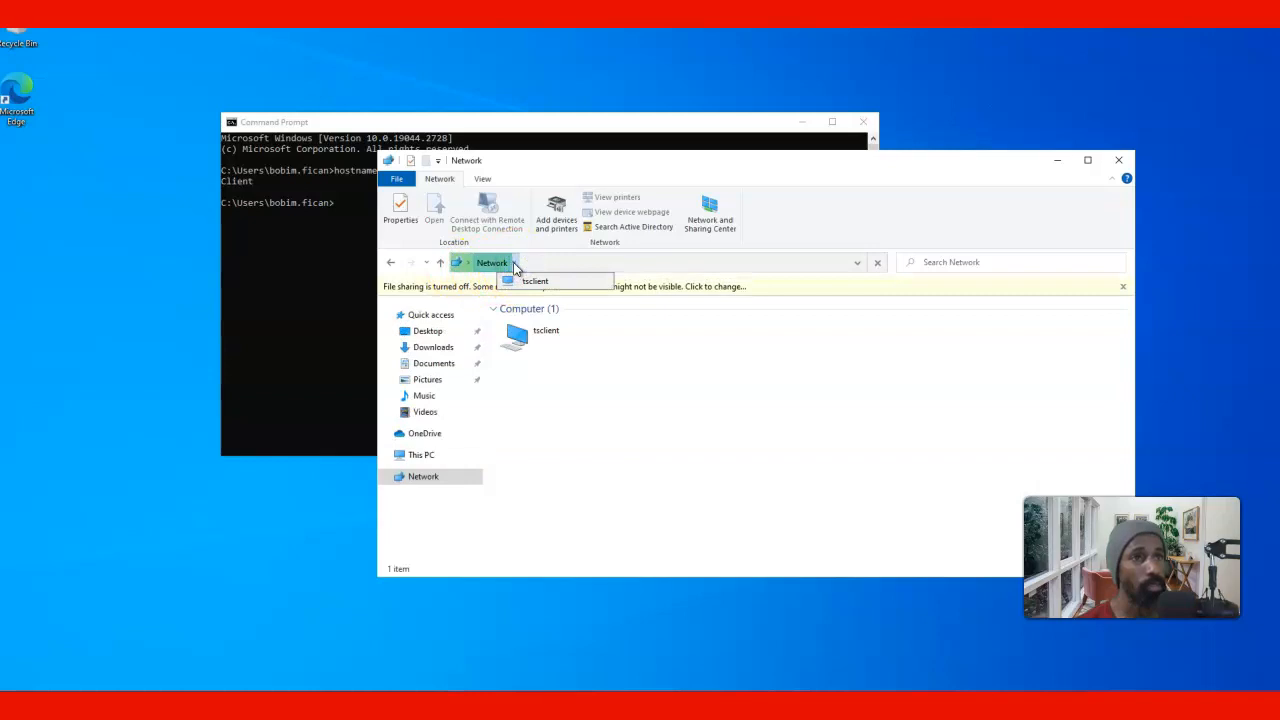
{"action": "left_click", "coordinate": [293, 549]}
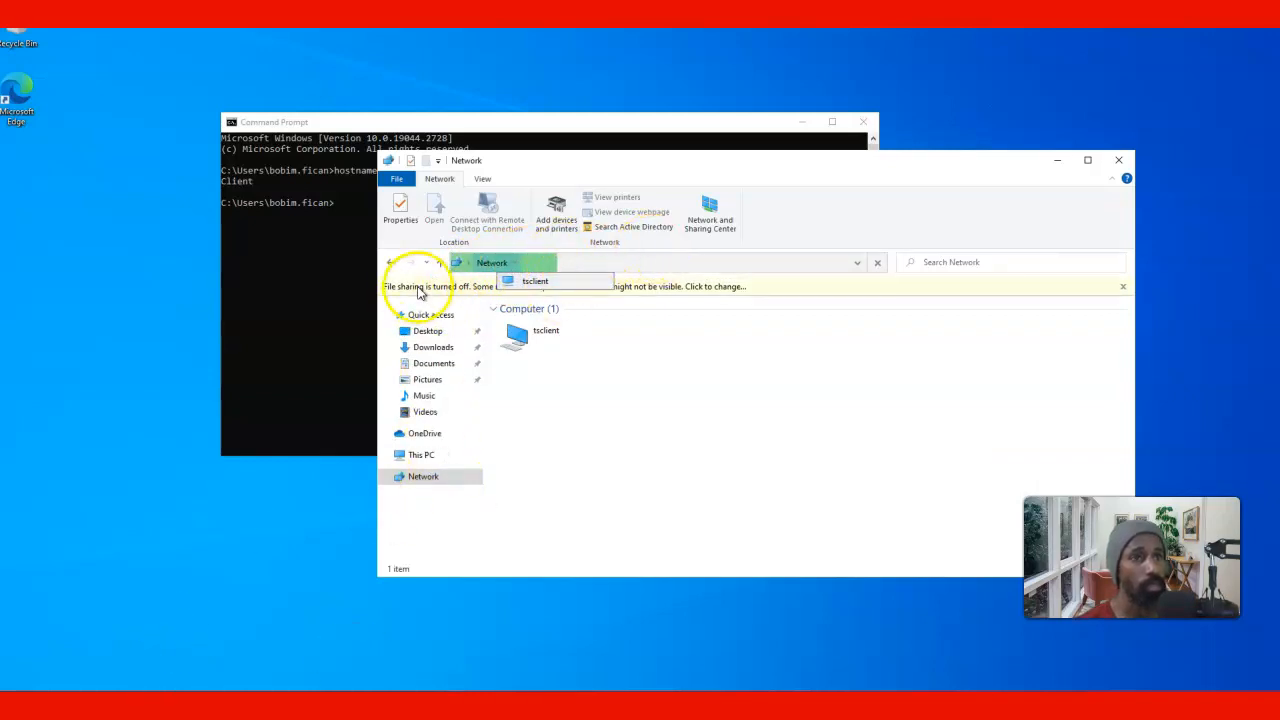
{"action": "left_click", "coordinate": [439, 262]}
{"action": "left_click", "coordinate": [439, 262]}
{"action": "left_click", "coordinate": [391, 262]}
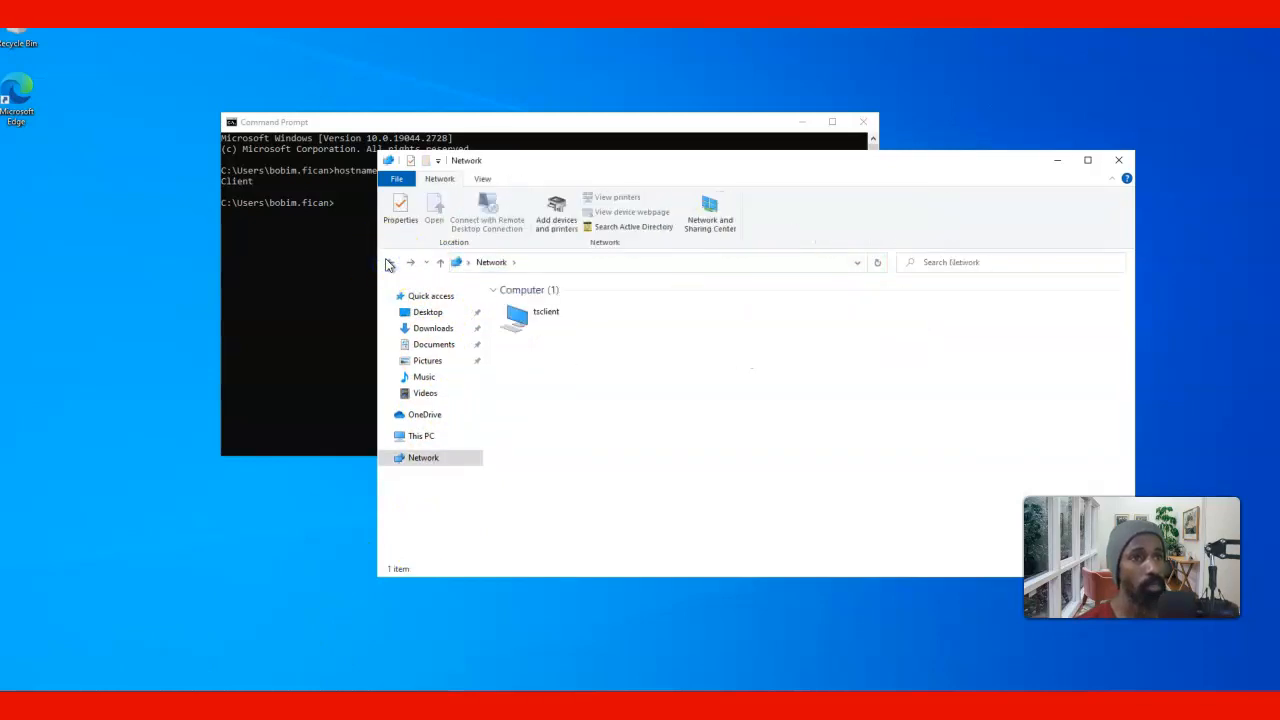
{"action": "left_click", "coordinate": [390, 262]}
Step: Test opening the no-access shared folder from the Client machine and close the File Explorer window
{"action": "left_click", "coordinate": [698, 299]}
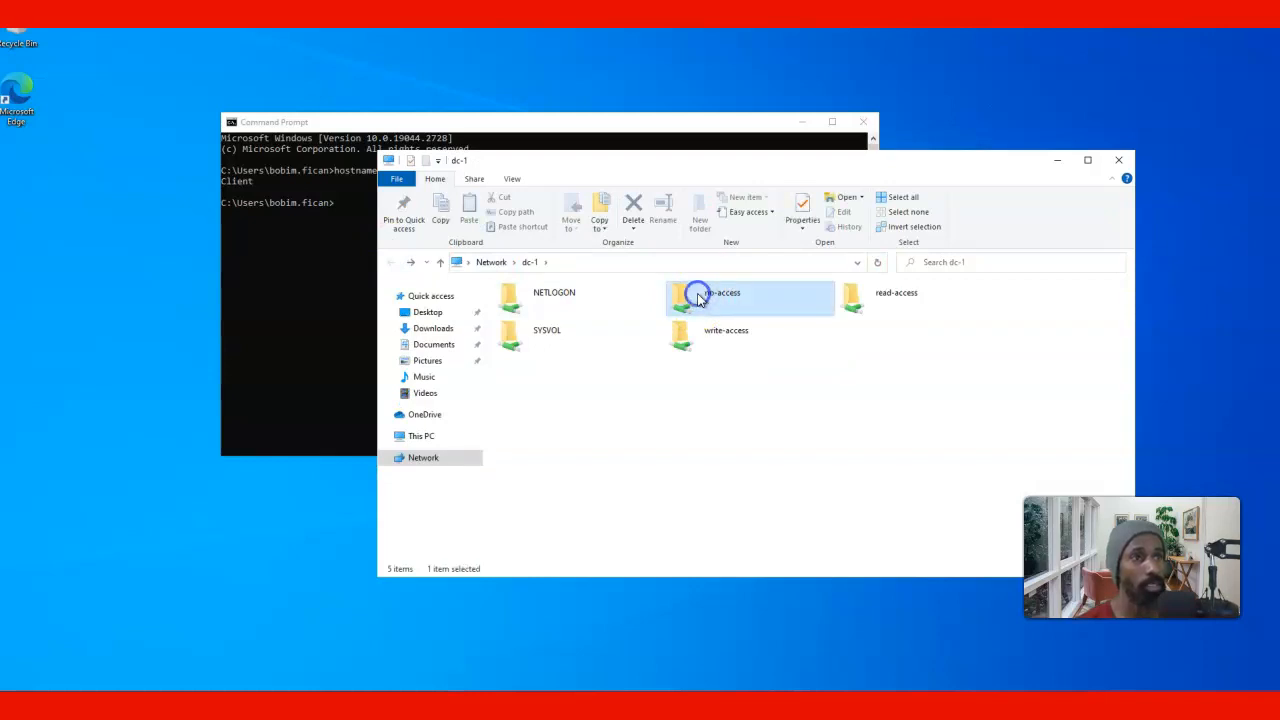
{"action": "double_click", "coordinate": [698, 299]}
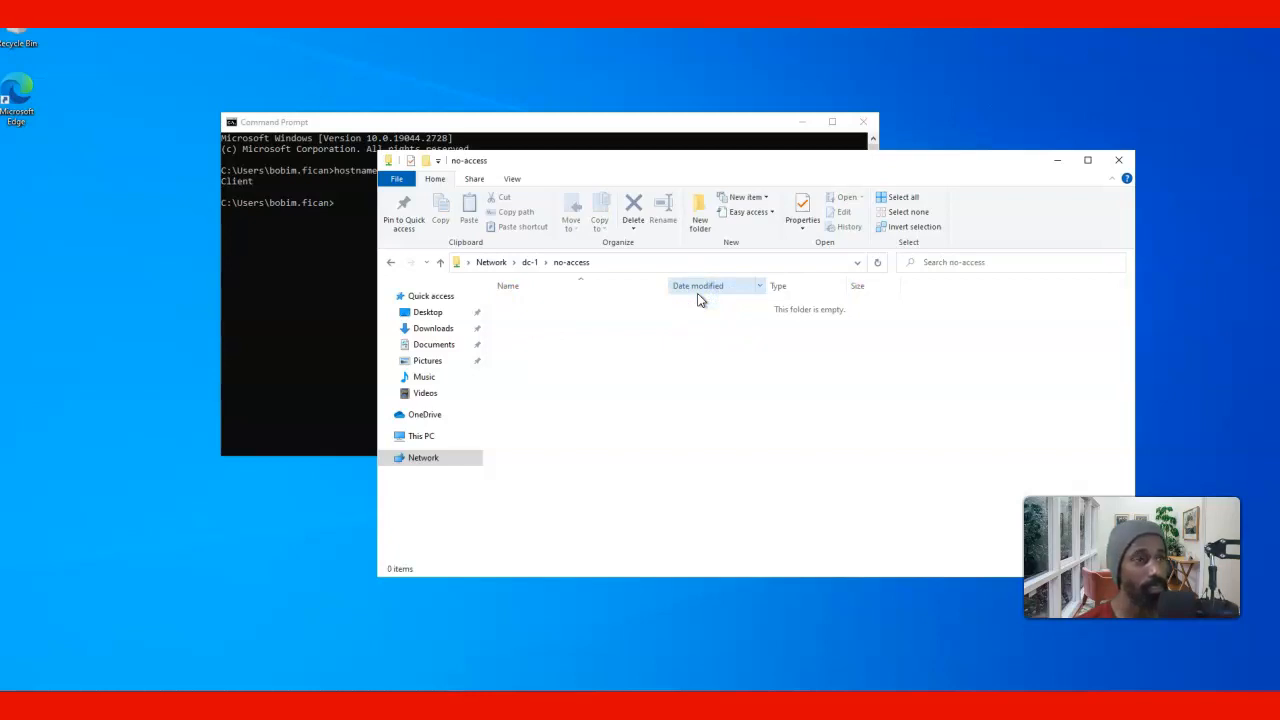
{"action": "left_click", "coordinate": [1120, 161]}
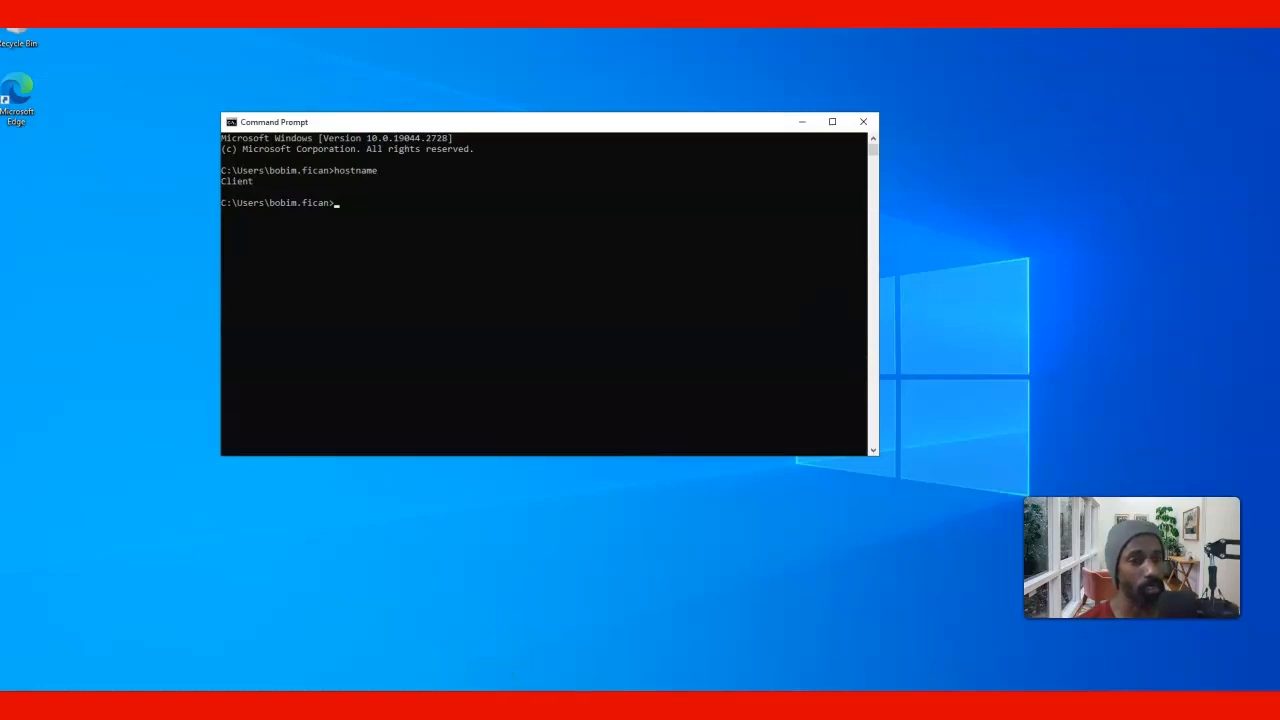
Step: Switch back to the domain controller's remote desktop session showing the Users container
{"action": "mouse_move", "coordinate": [433, 705]}
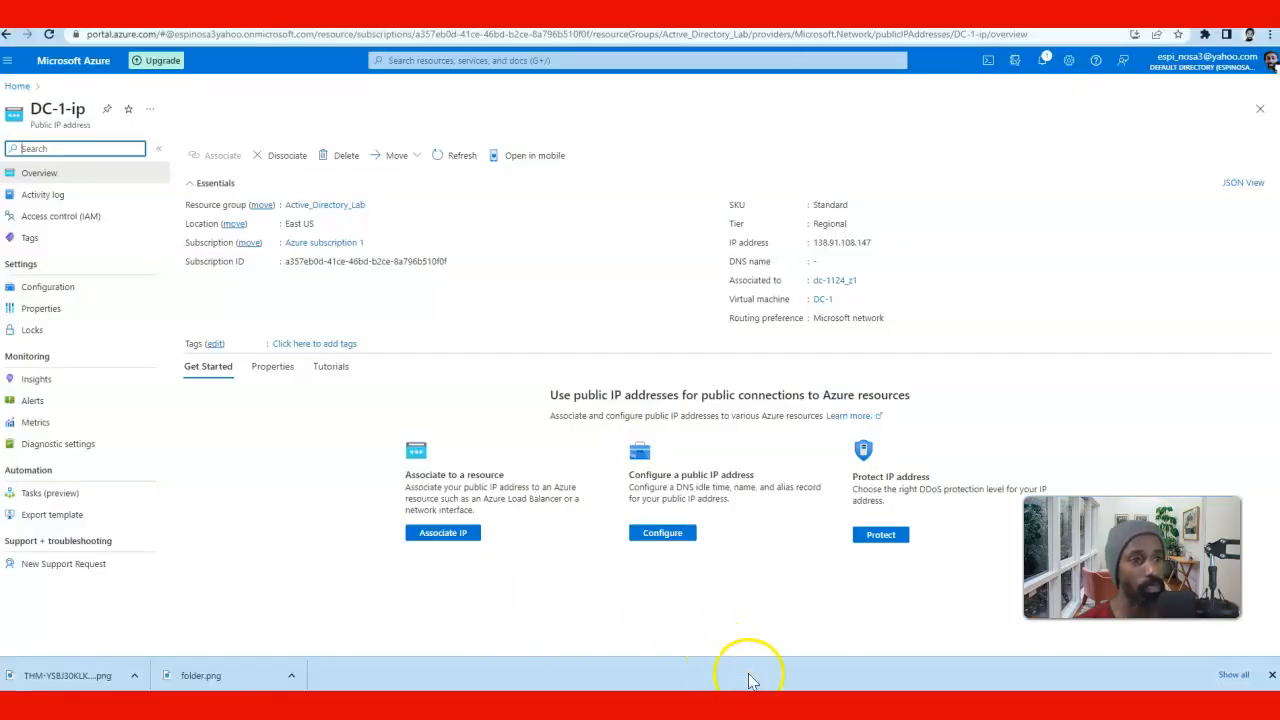
{"action": "left_click", "coordinate": [772, 705]}
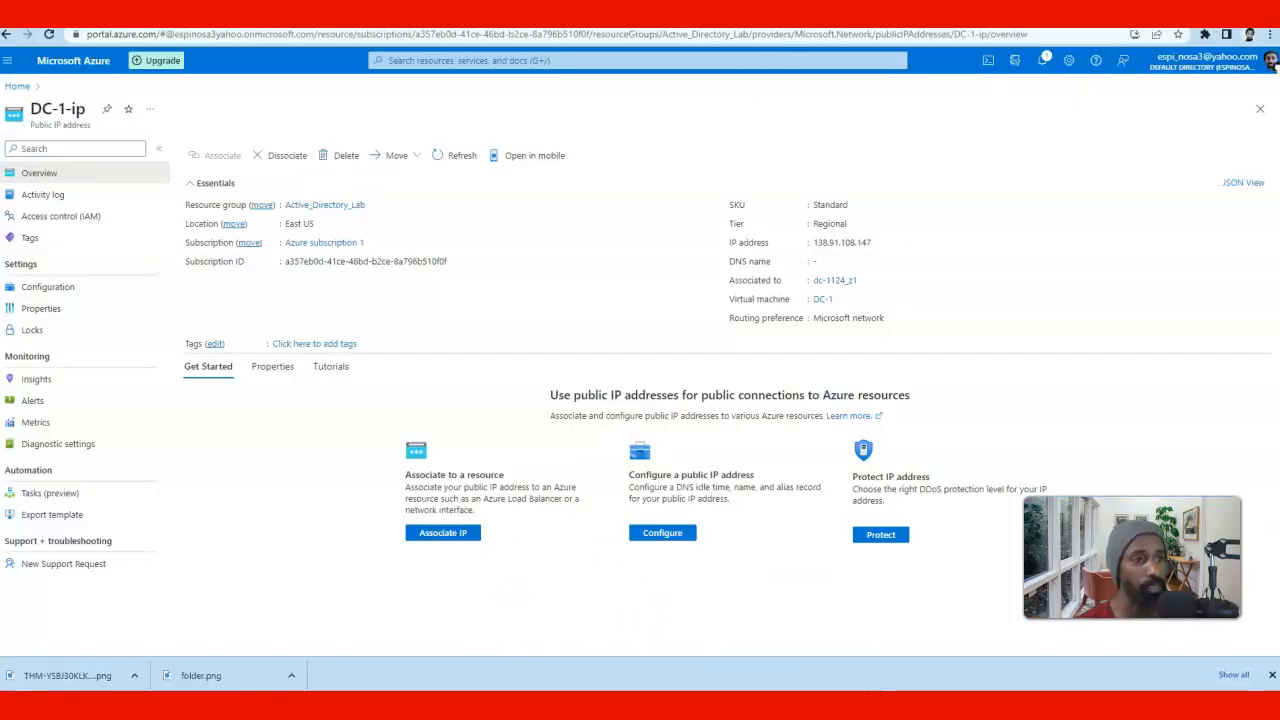
{"action": "mouse_move", "coordinate": [862, 705]}
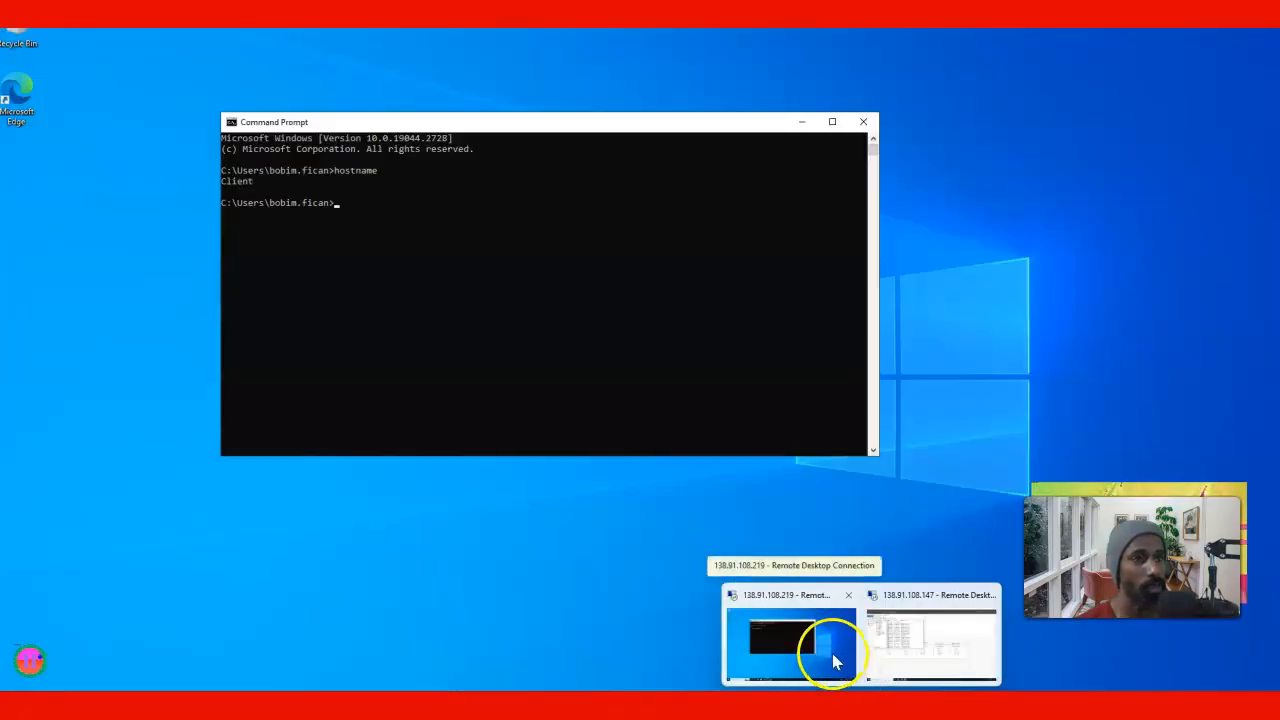
{"action": "mouse_move", "coordinate": [888, 657]}
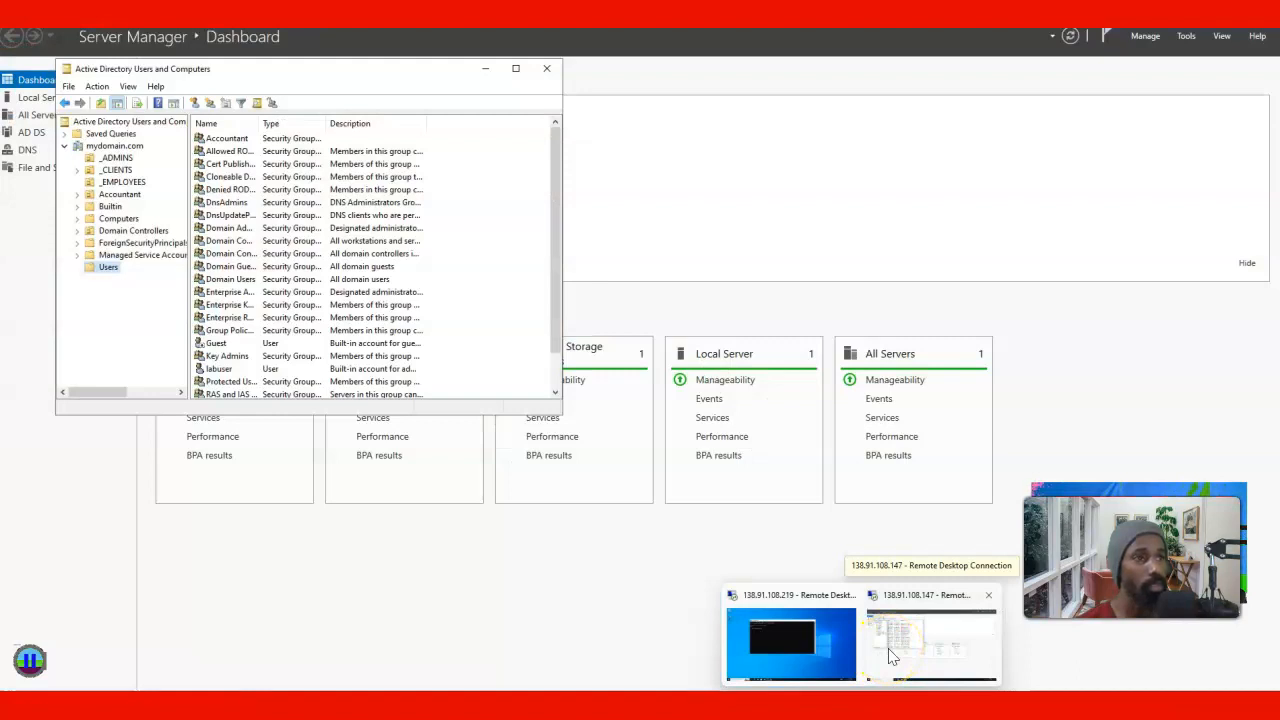
{"action": "left_click", "coordinate": [888, 657]}
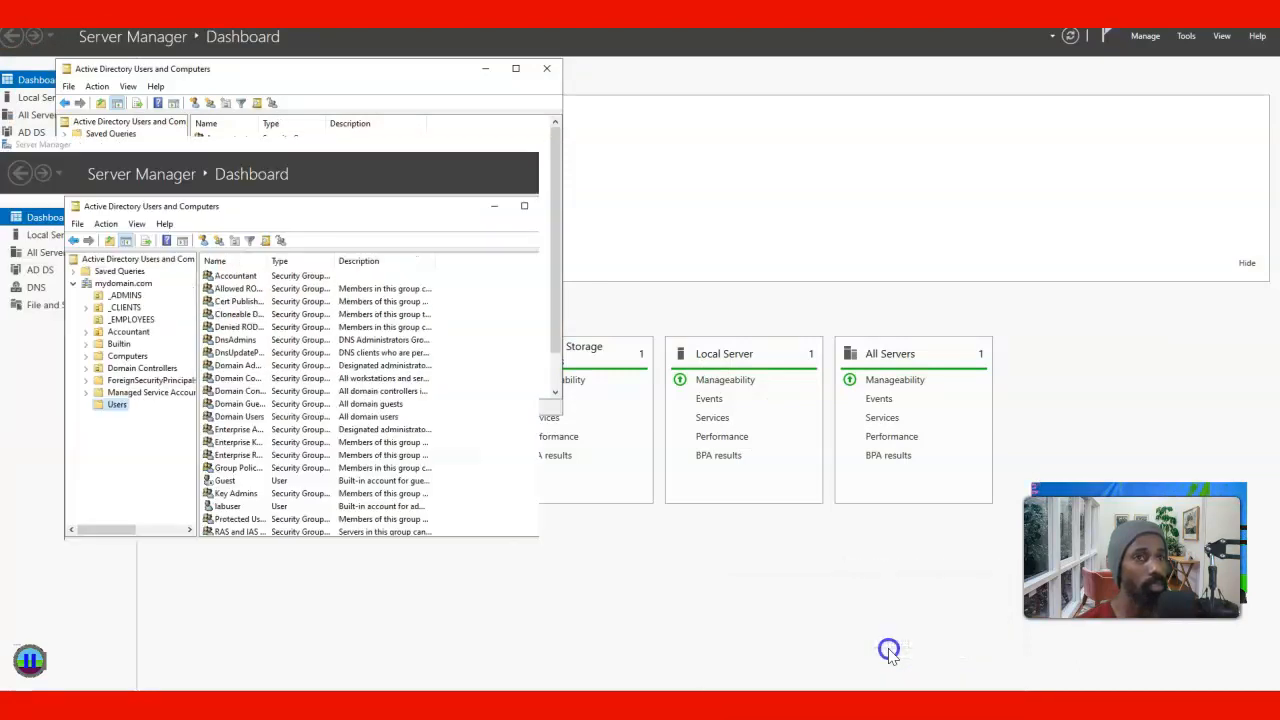
{"action": "left_click", "coordinate": [378, 197]}
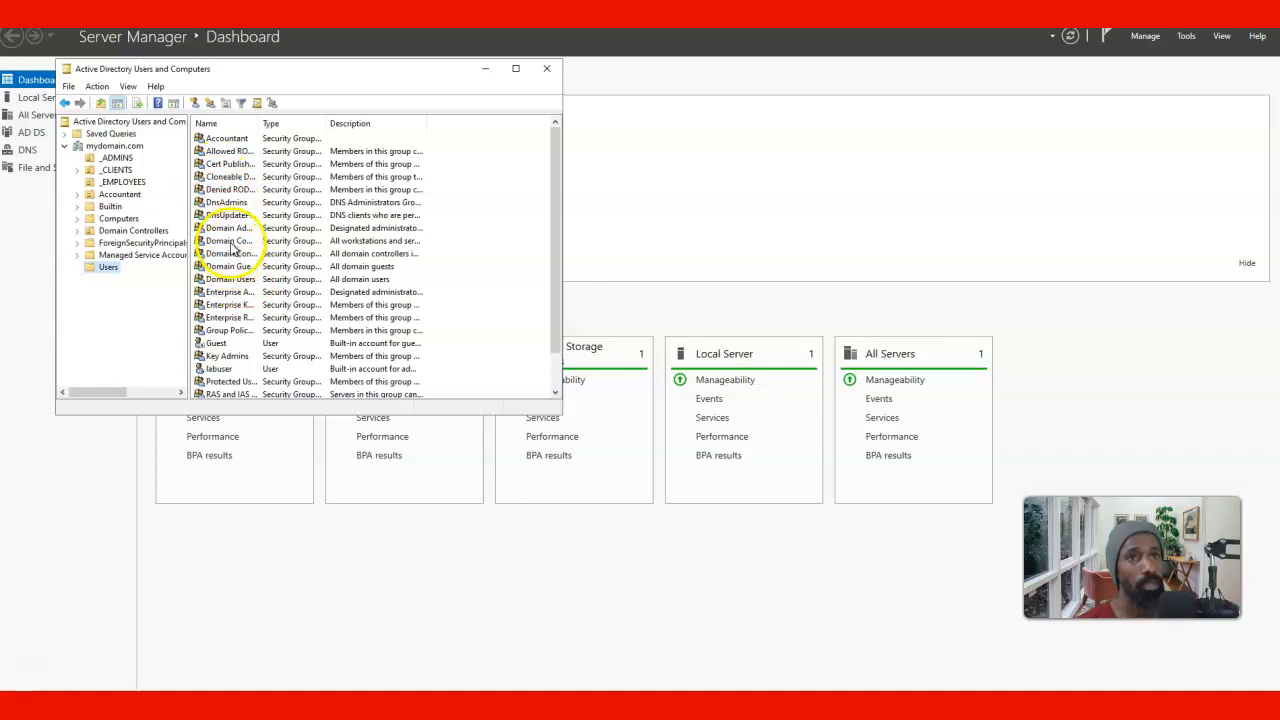
Step: Check the members and parent groups of the Domain Admins group in its properties, then close them without changes
{"action": "left_click", "coordinate": [237, 228]}
{"action": "double_click", "coordinate": [237, 228]}
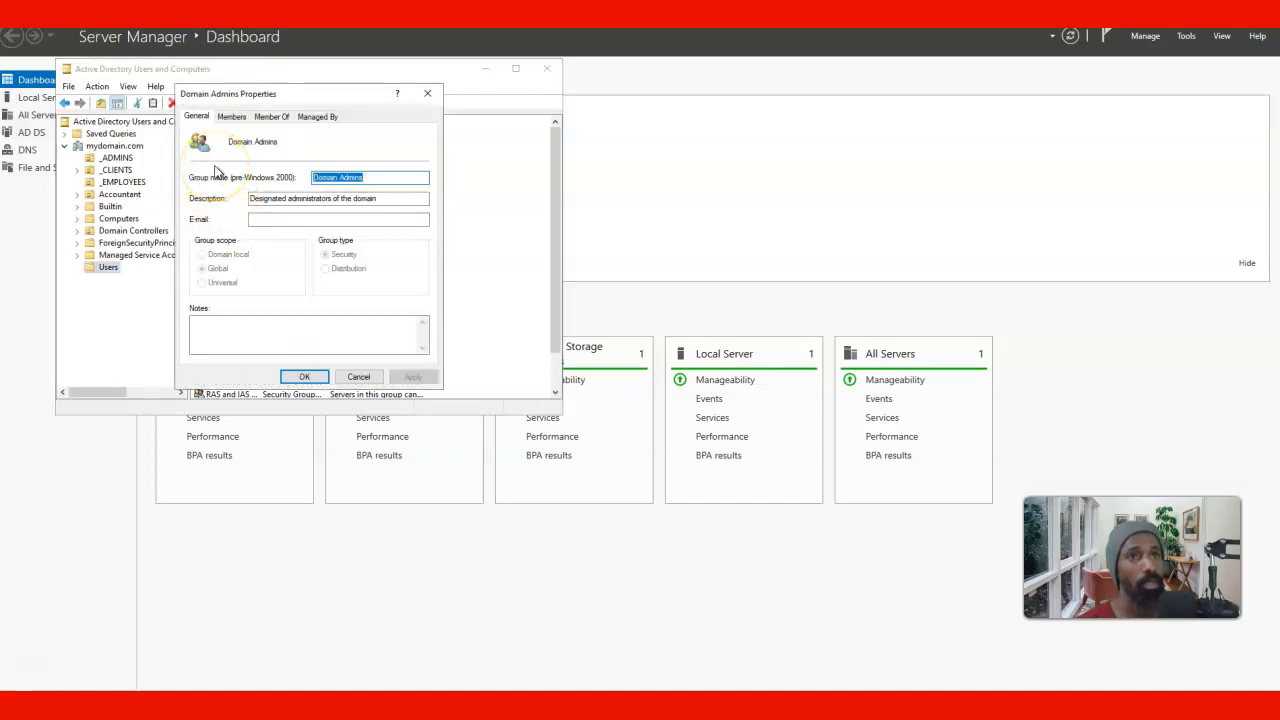
{"action": "left_click", "coordinate": [232, 117]}
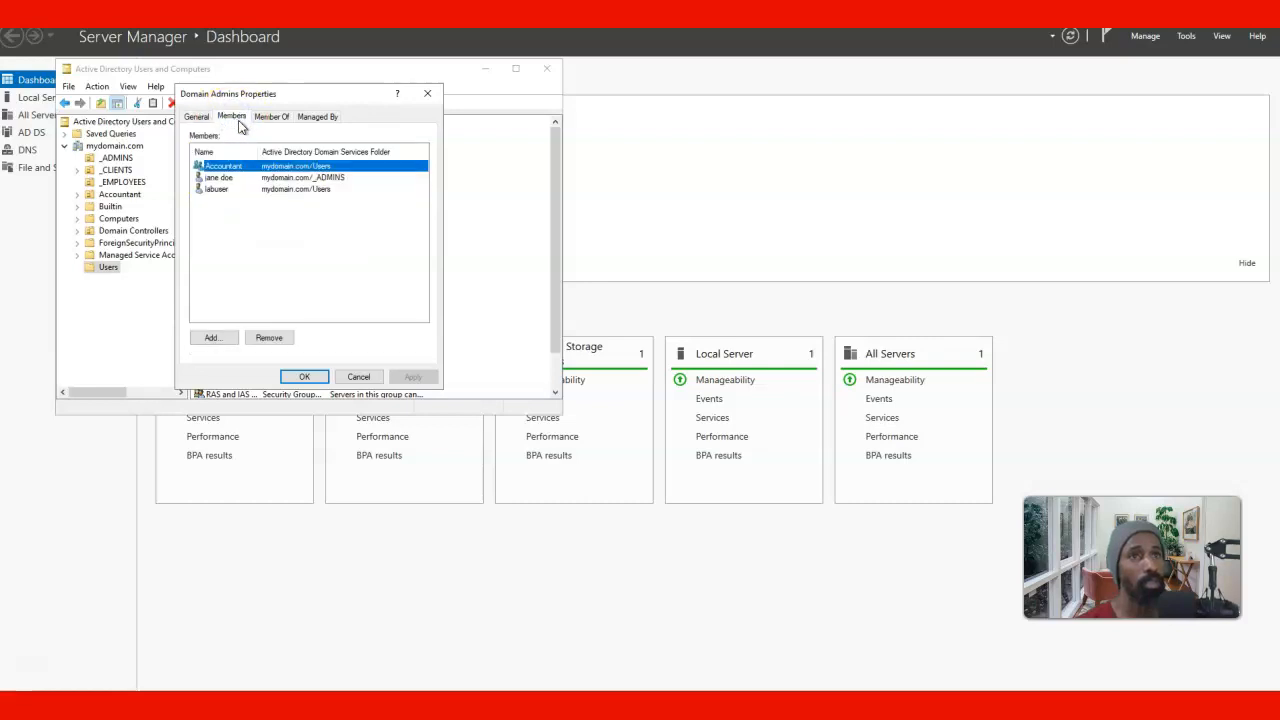
{"action": "left_click", "coordinate": [270, 117]}
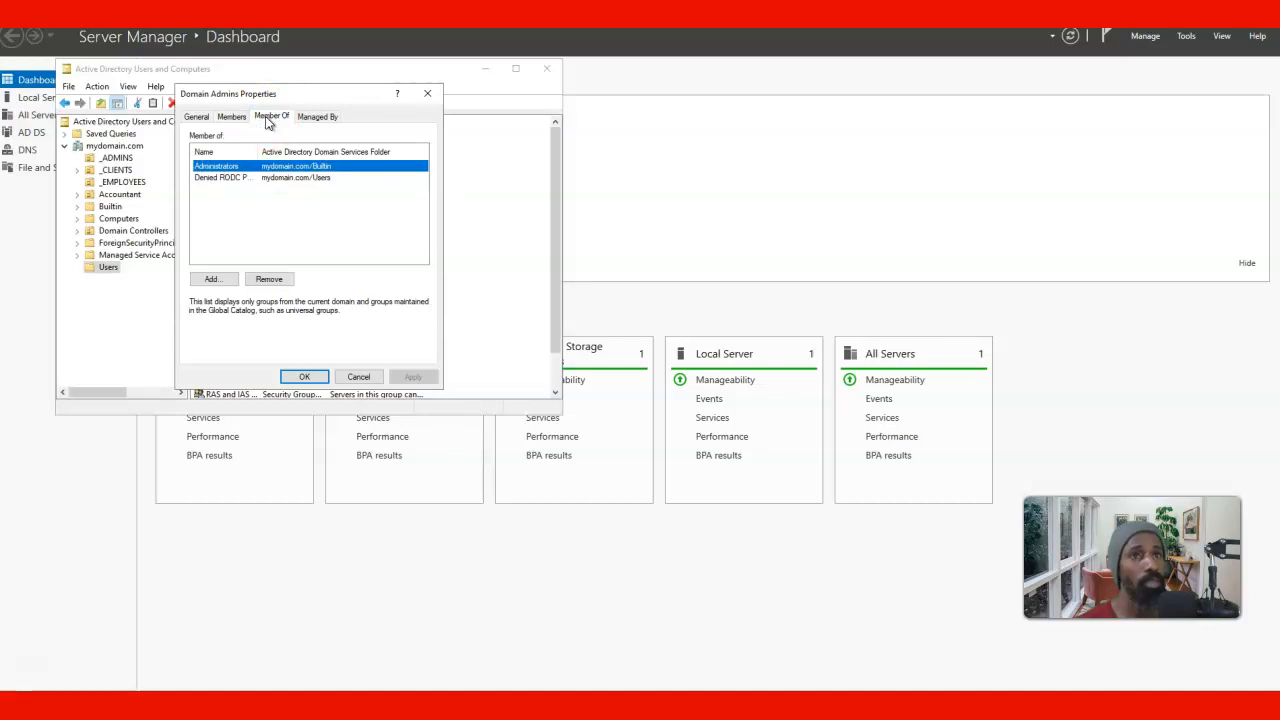
{"action": "left_click", "coordinate": [196, 117]}
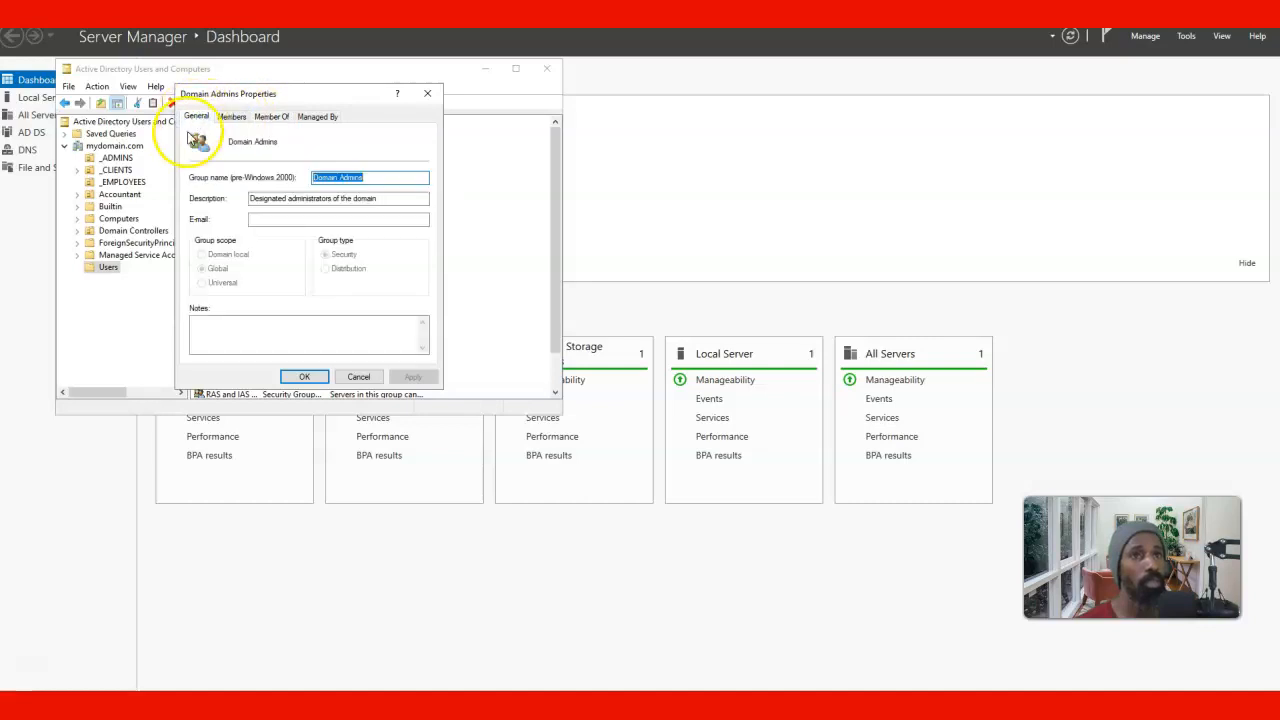
{"action": "key", "text": "Escape"}
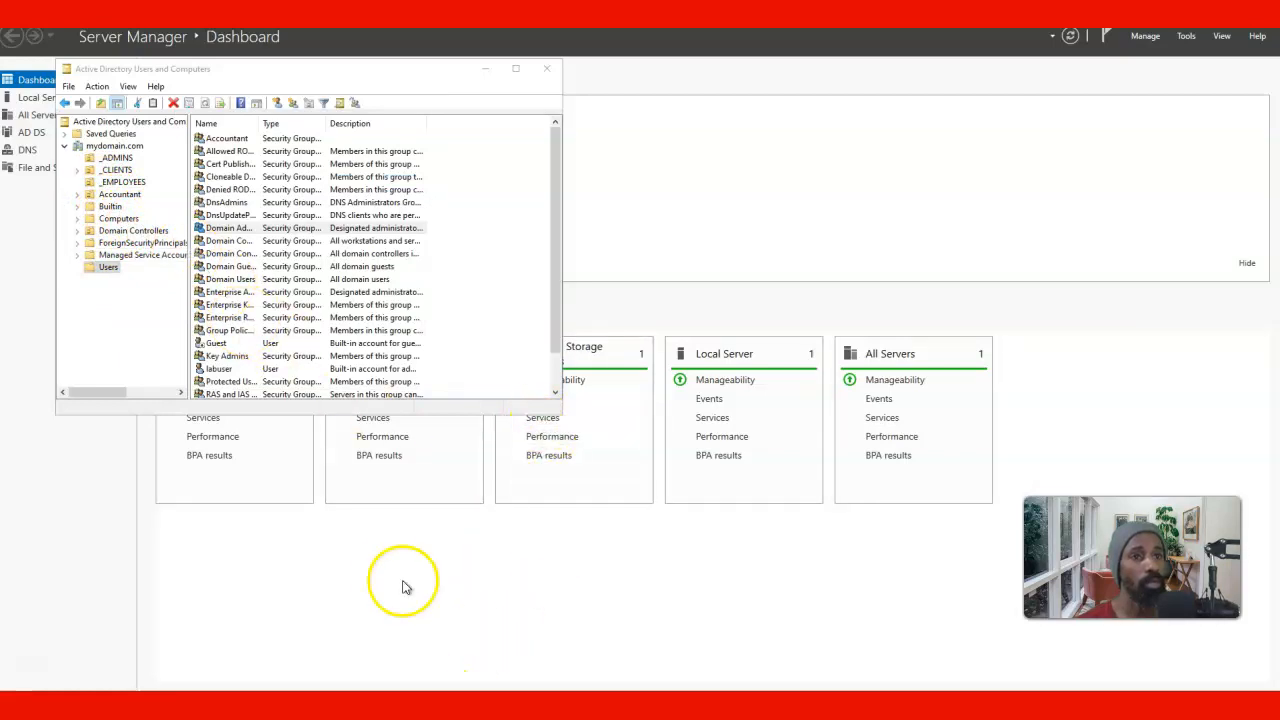
Step: Bring up File Explorer on the domain controller, look inside the no-access folder on Windows (C:) and return to the drive
{"action": "key", "text": "alt+Tab"}
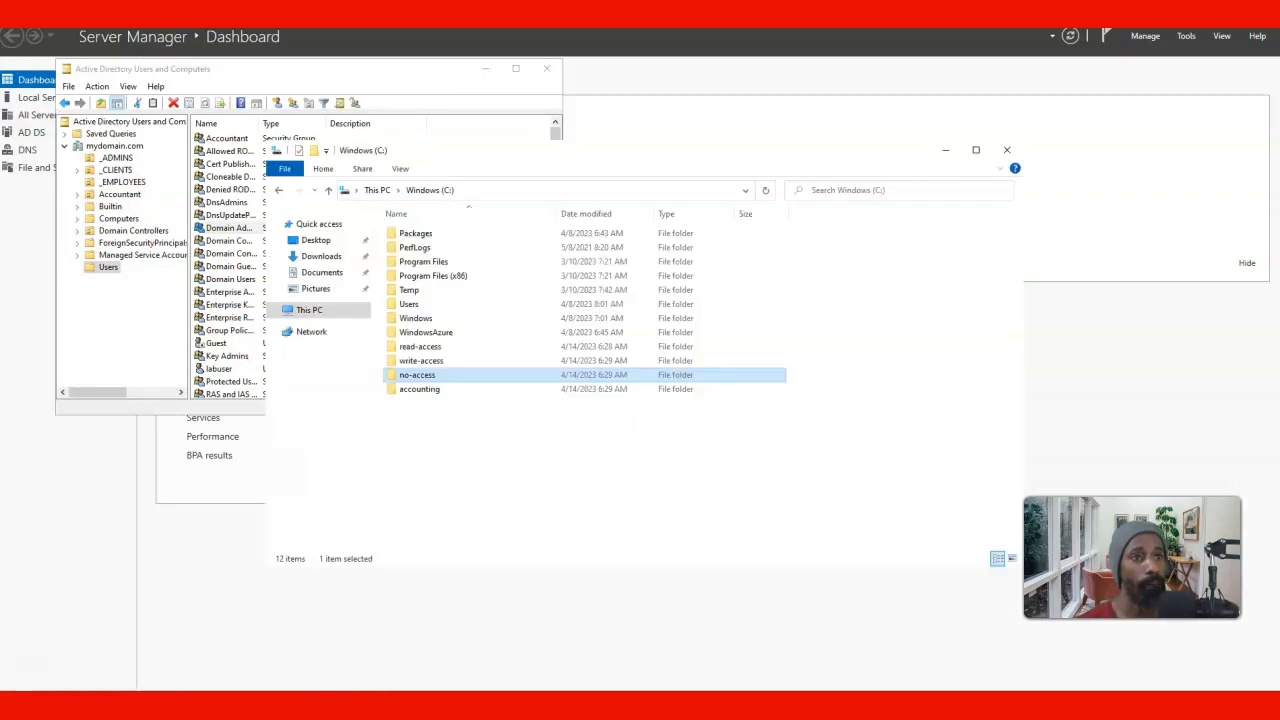
{"action": "double_click", "coordinate": [457, 375]}
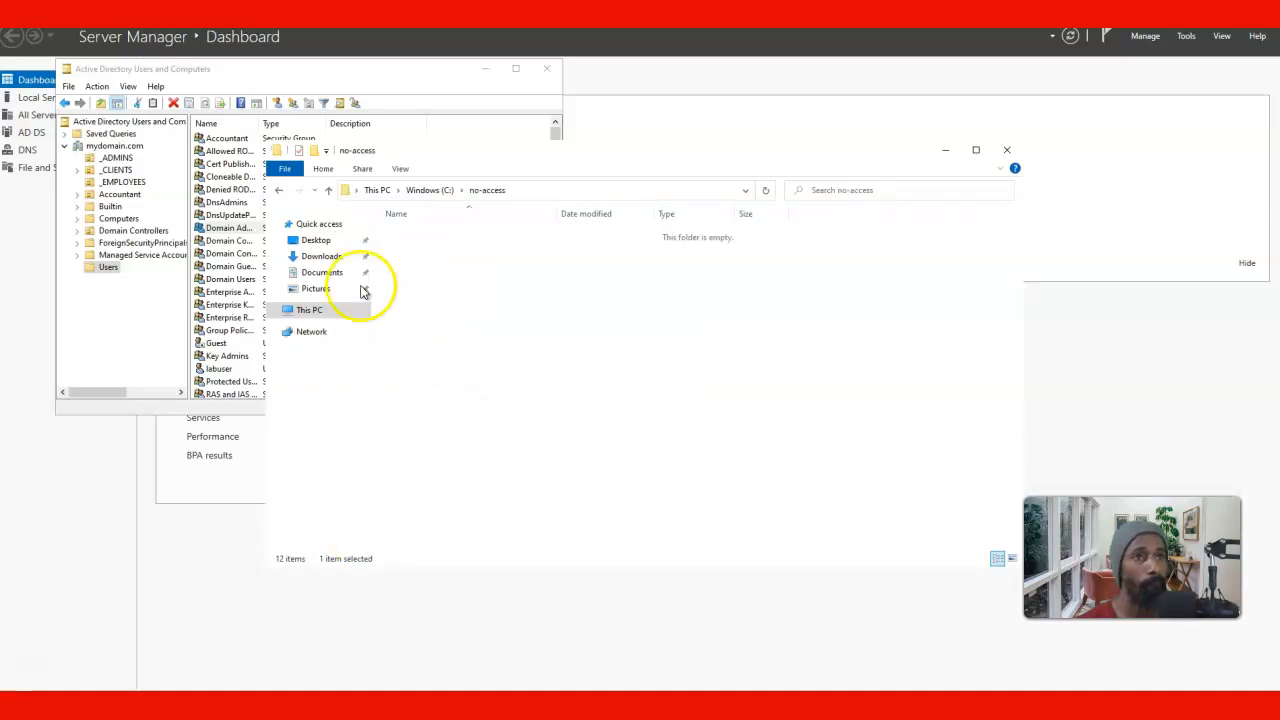
{"action": "left_click", "coordinate": [279, 190]}
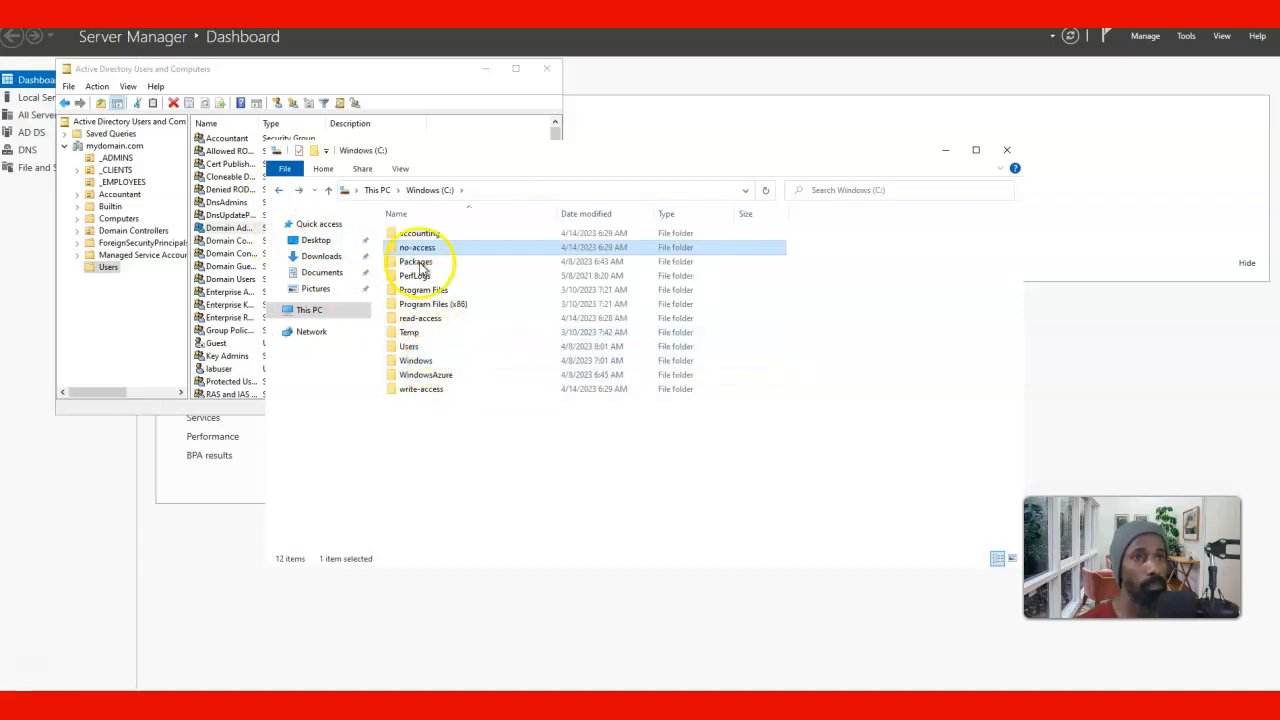
Step: Review which people and groups the no-access folder is shared with and their permission levels, leaving the sharing settings unchanged
{"action": "right_click", "coordinate": [423, 250]}
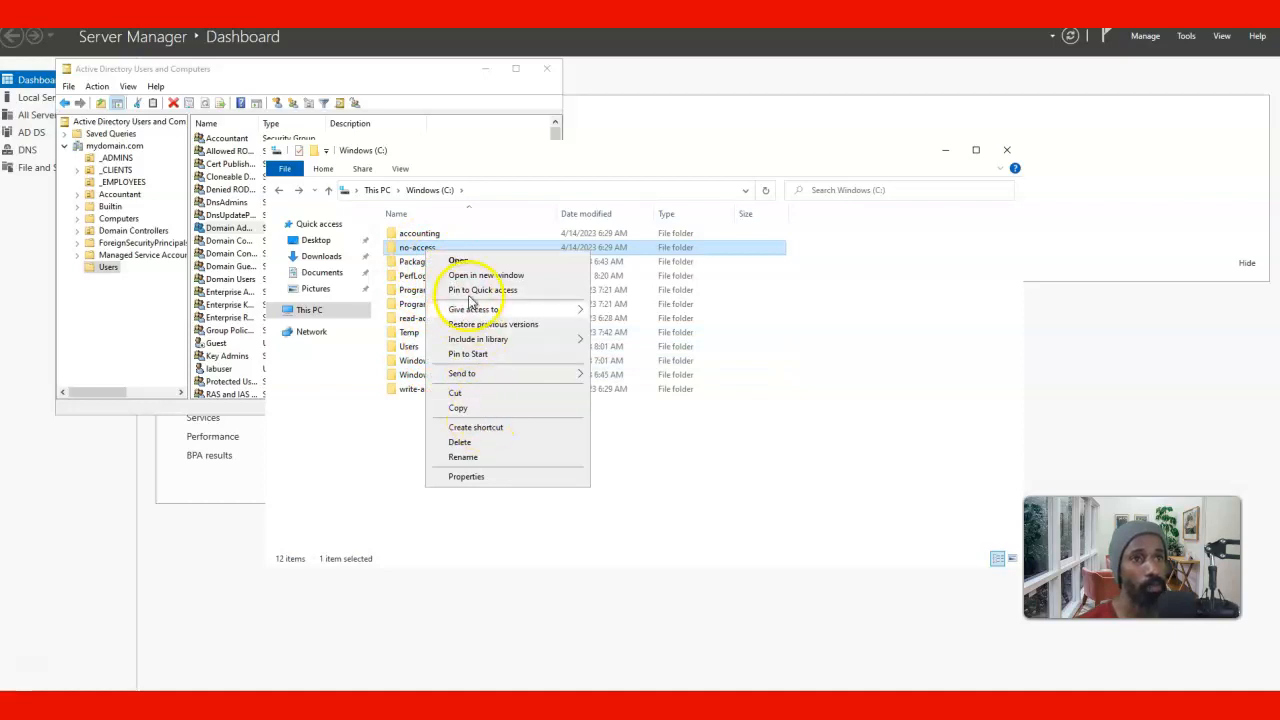
{"action": "mouse_move", "coordinate": [474, 315]}
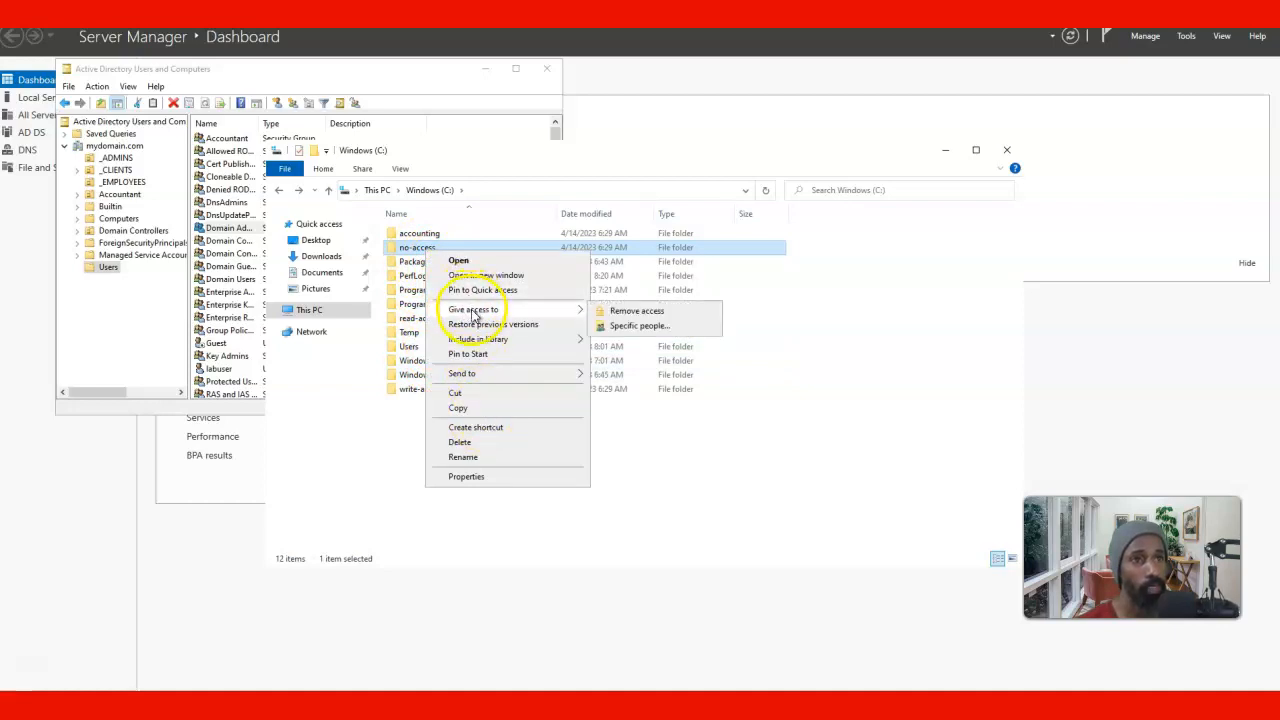
{"action": "left_click", "coordinate": [614, 325]}
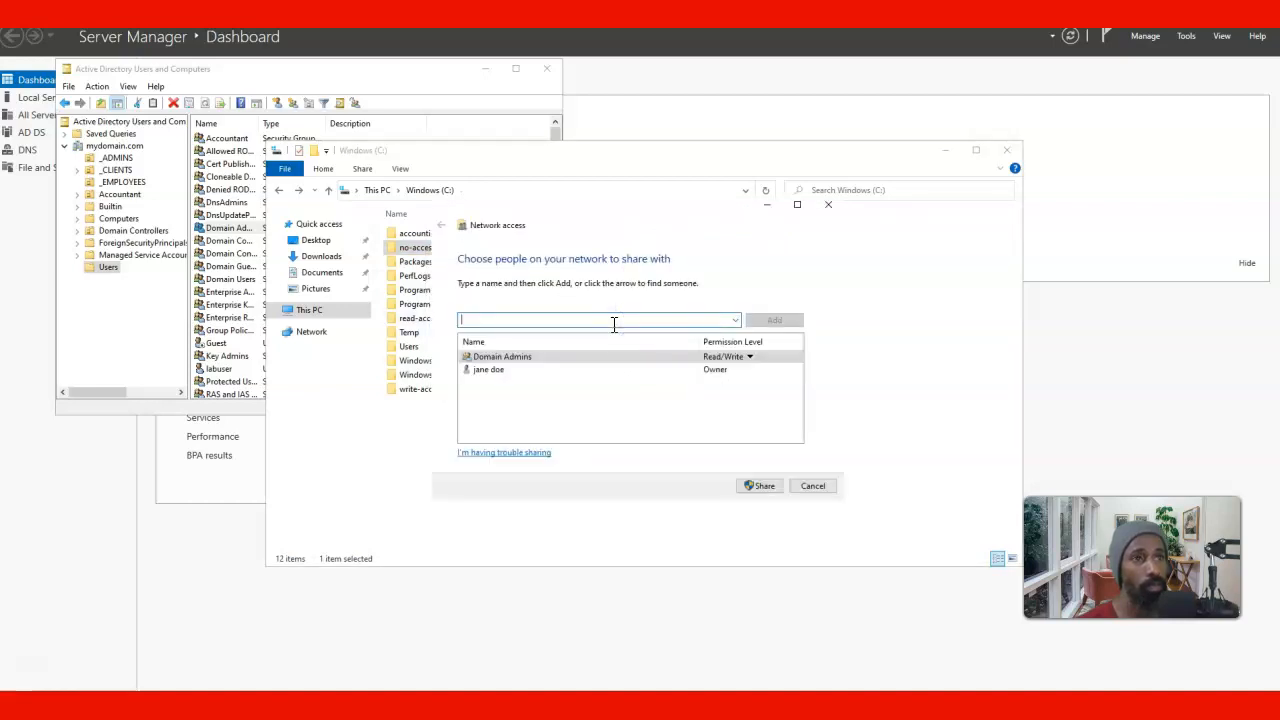
{"action": "left_click", "coordinate": [692, 371]}
{"action": "left_click", "coordinate": [808, 486]}
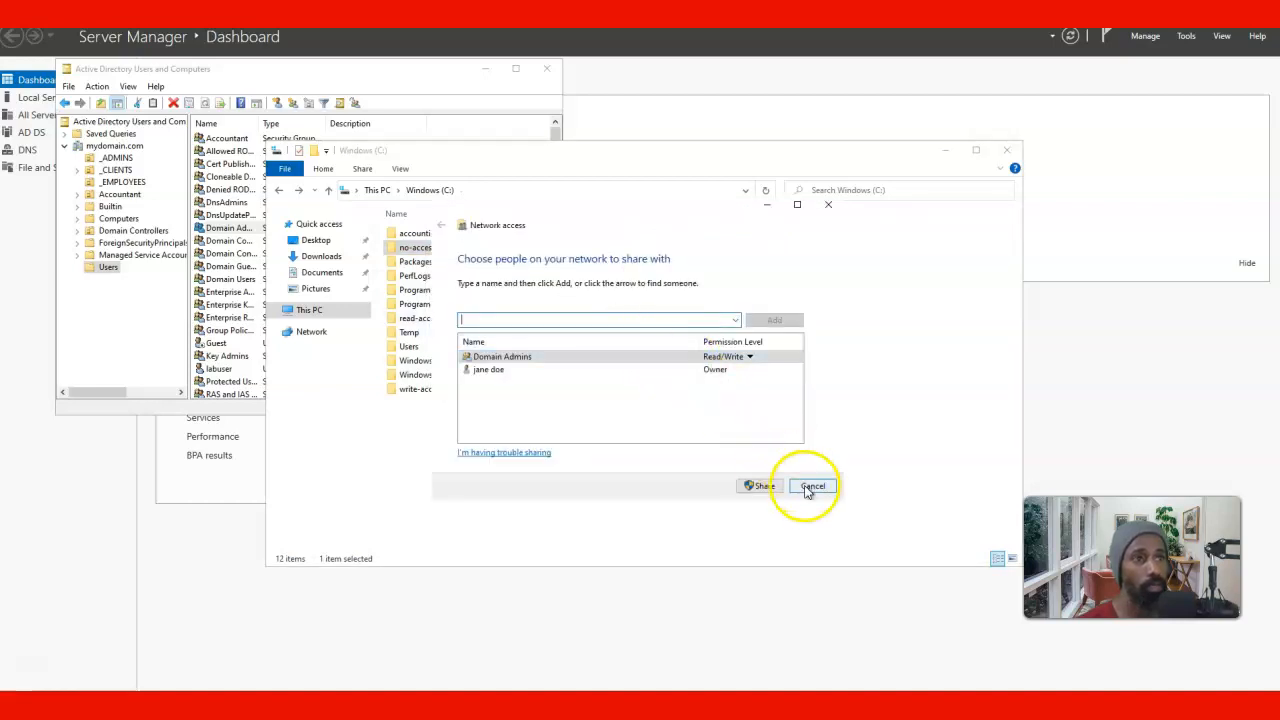
{"action": "left_click", "coordinate": [806, 488]}
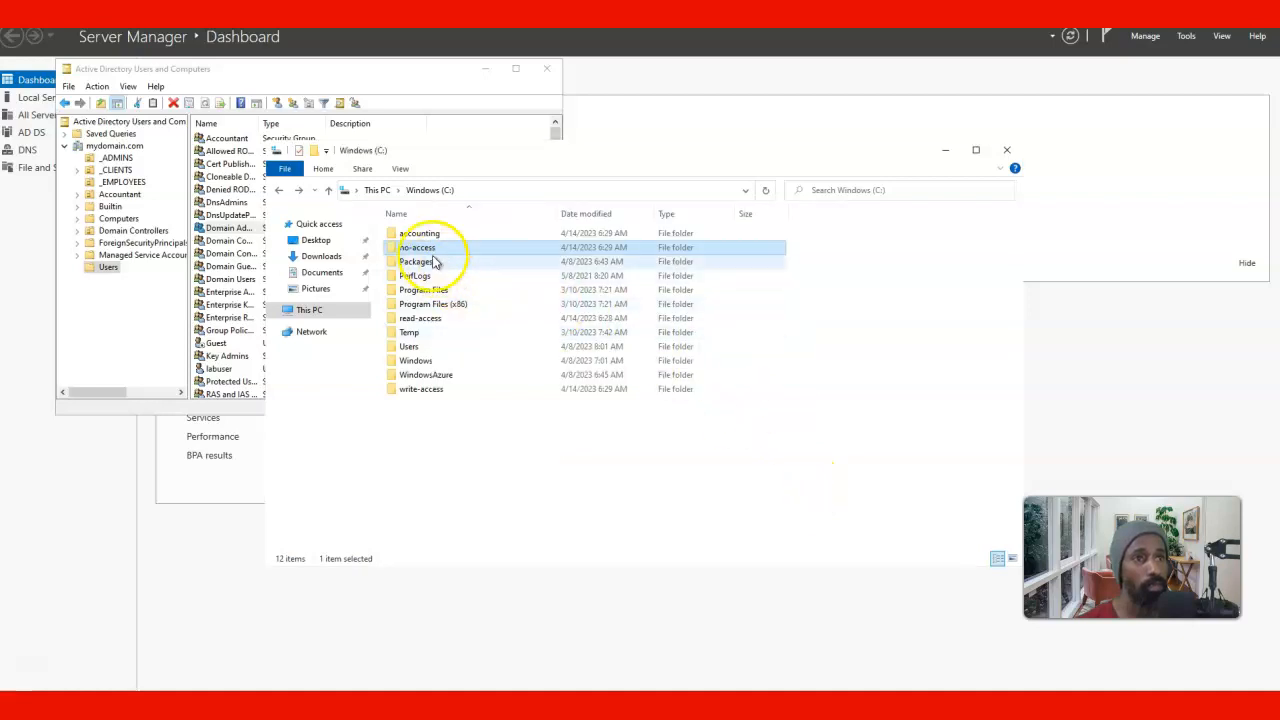
Step: Share the no-access folder on Windows (C:) with Domain Admins at the Read/Write permission level and apply the sharing
{"action": "right_click", "coordinate": [432, 250]}
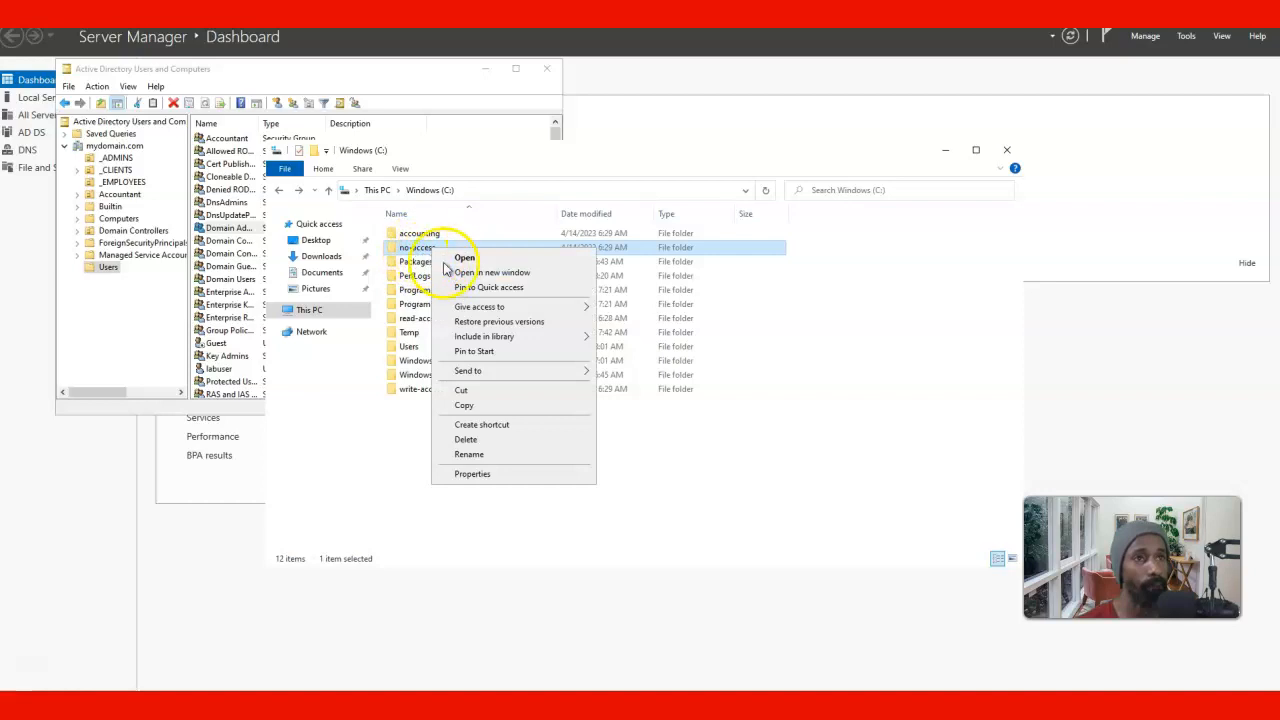
{"action": "mouse_move", "coordinate": [478, 310]}
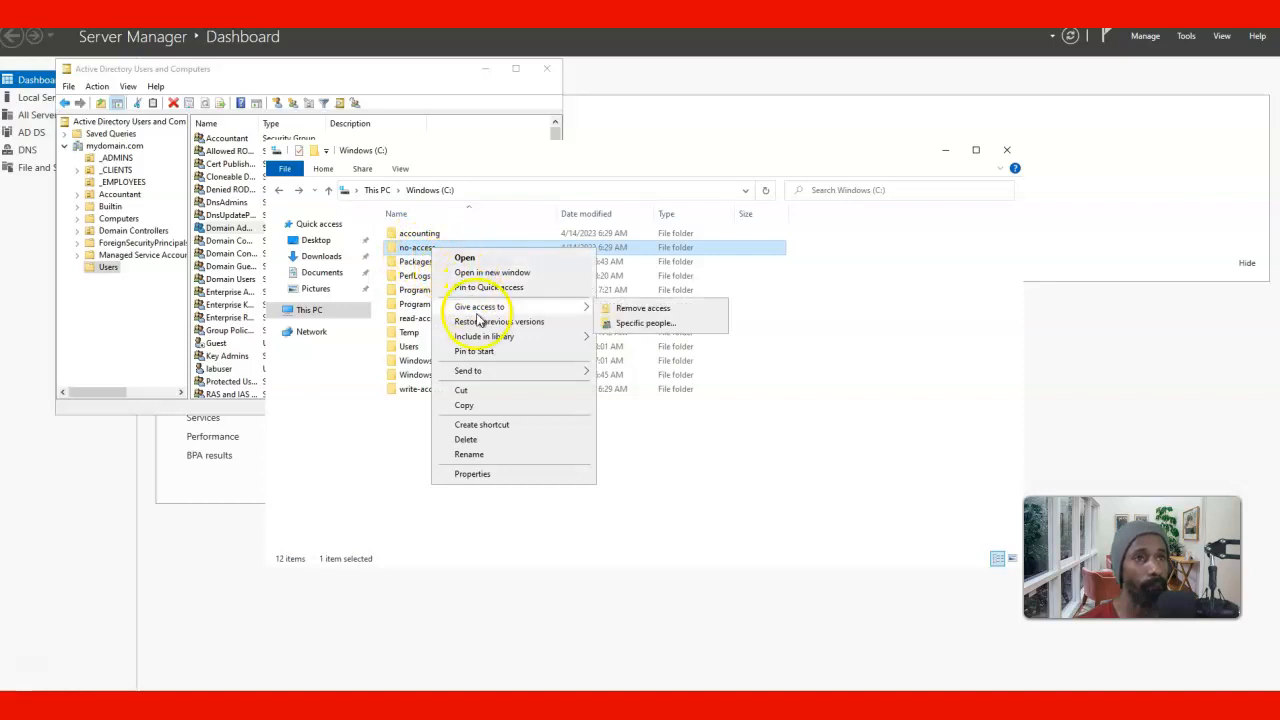
{"action": "left_click", "coordinate": [620, 312]}
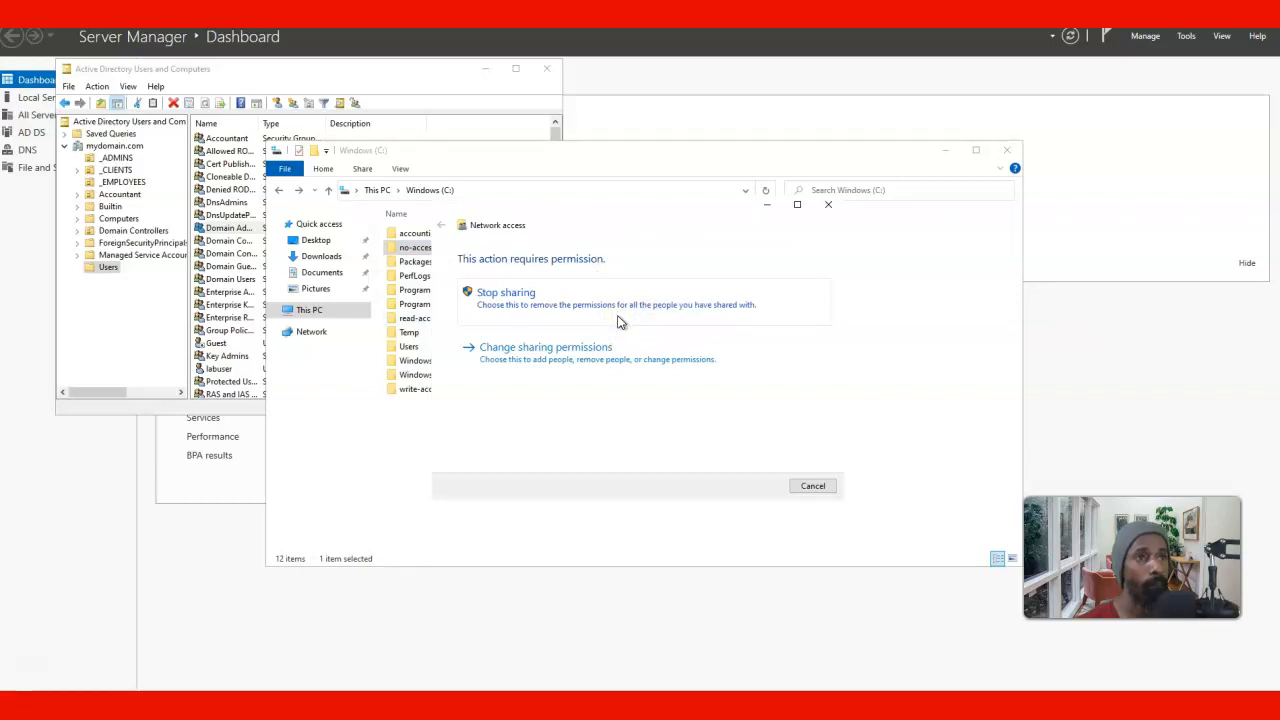
{"action": "left_click", "coordinate": [615, 357]}
{"action": "left_click", "coordinate": [722, 370]}
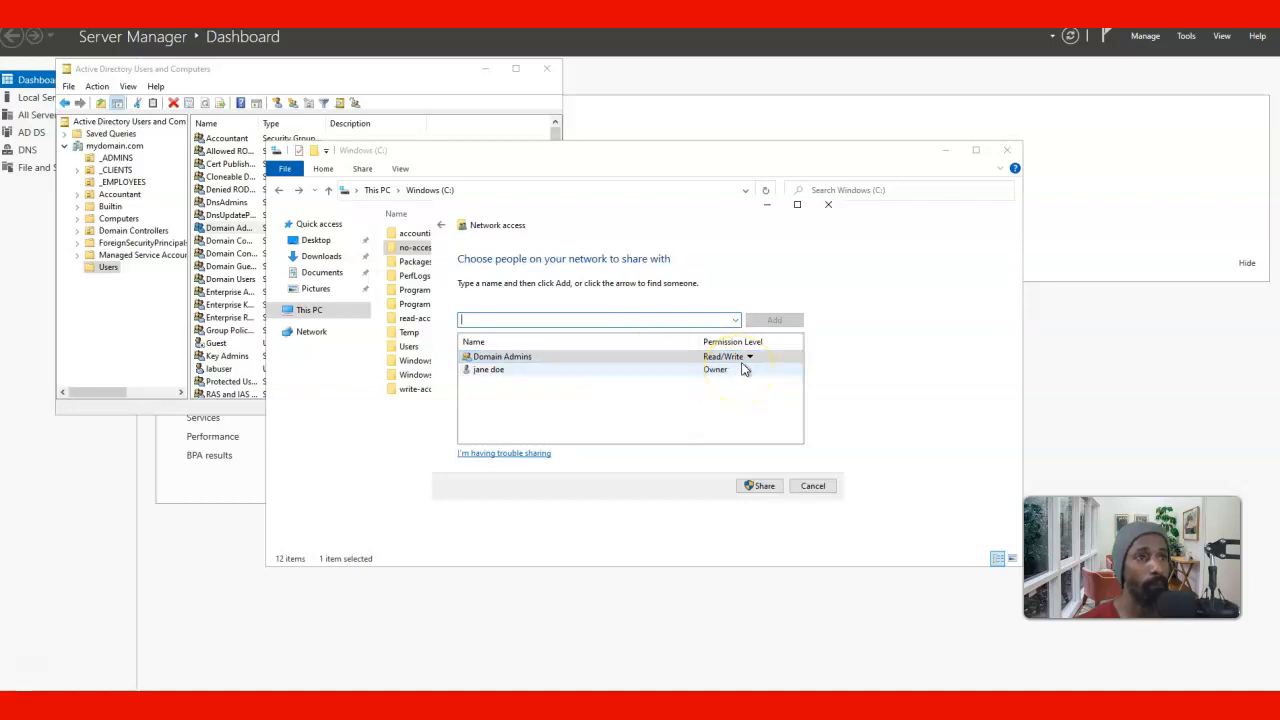
{"action": "left_click", "coordinate": [729, 357]}
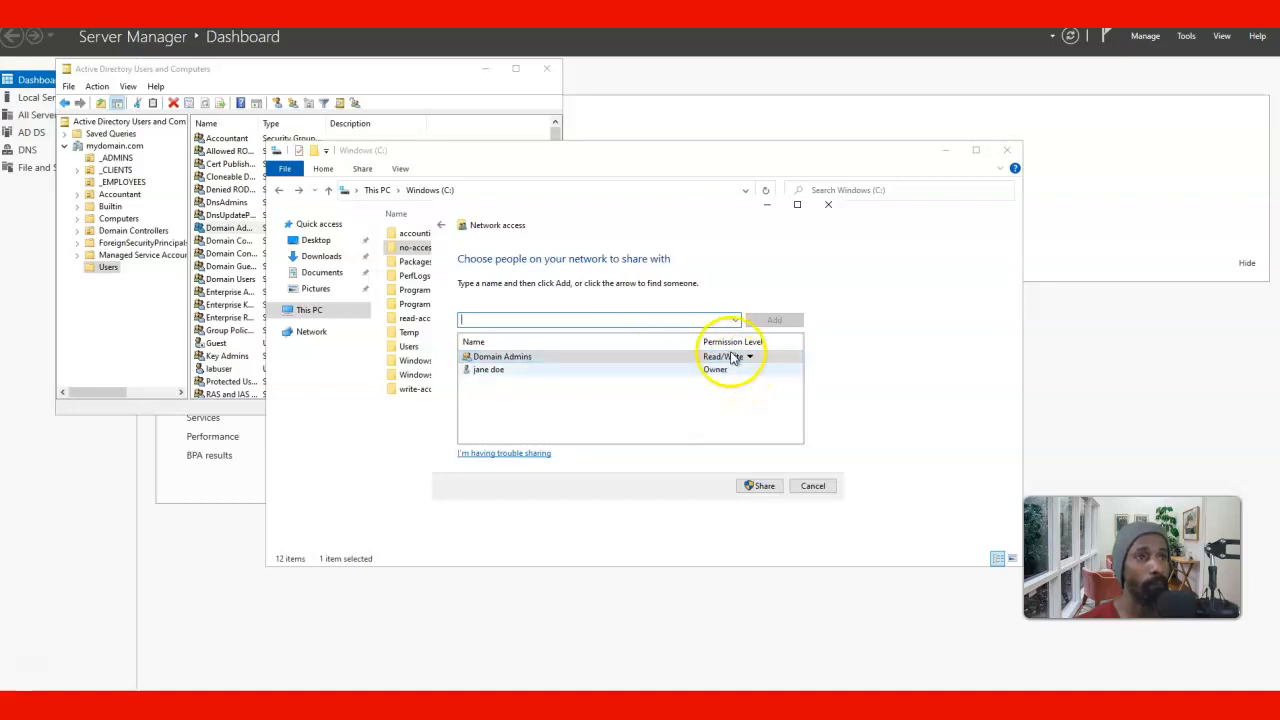
{"action": "left_click", "coordinate": [521, 356]}
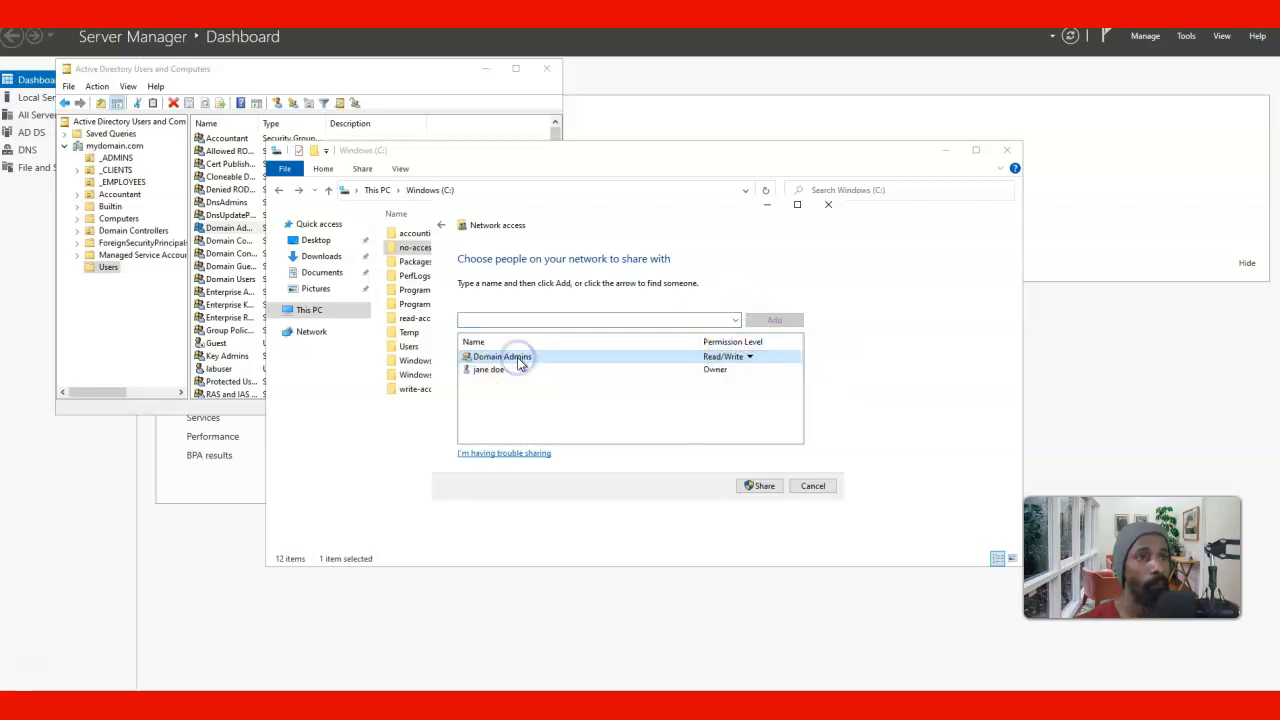
{"action": "left_click", "coordinate": [519, 360]}
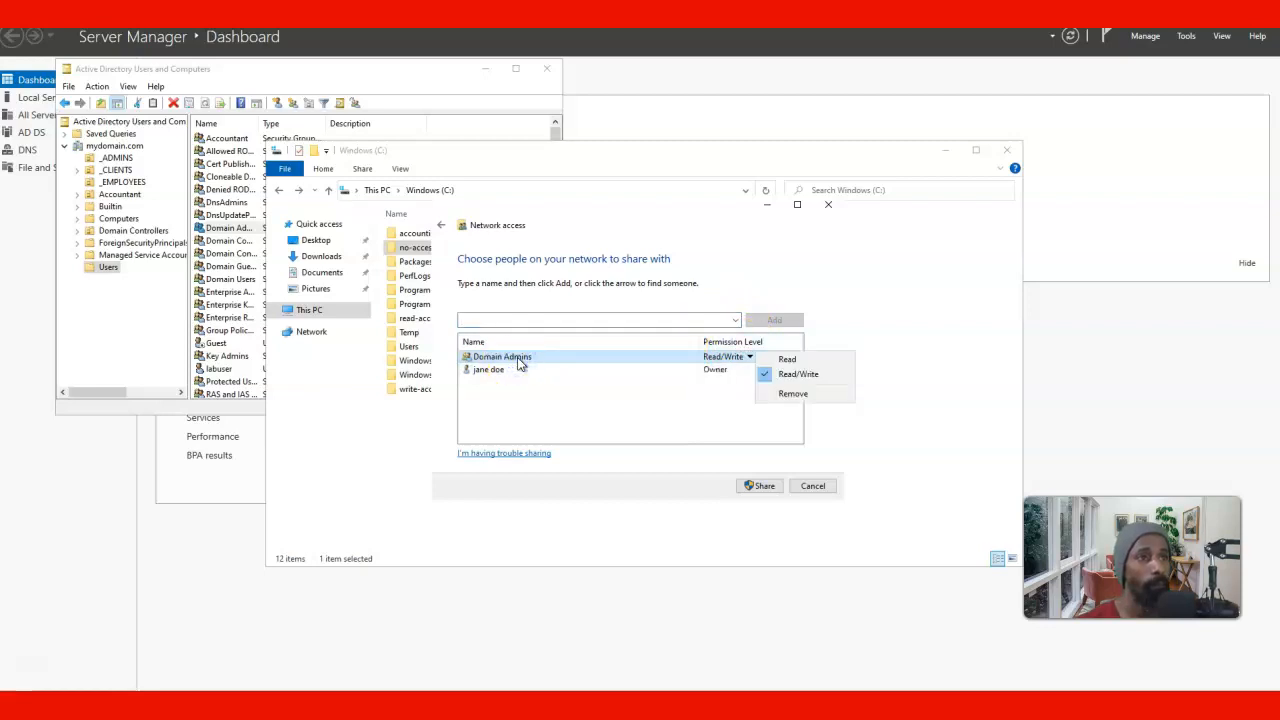
{"action": "left_click", "coordinate": [779, 376]}
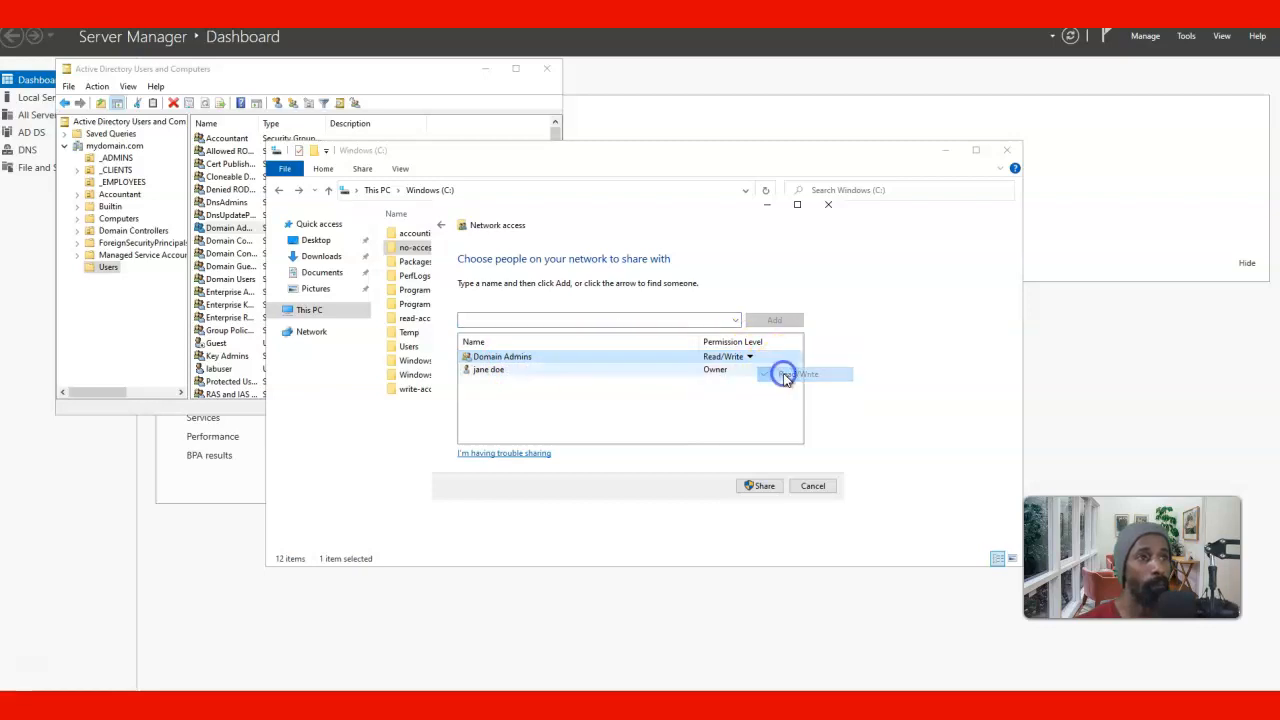
{"action": "left_click", "coordinate": [763, 487]}
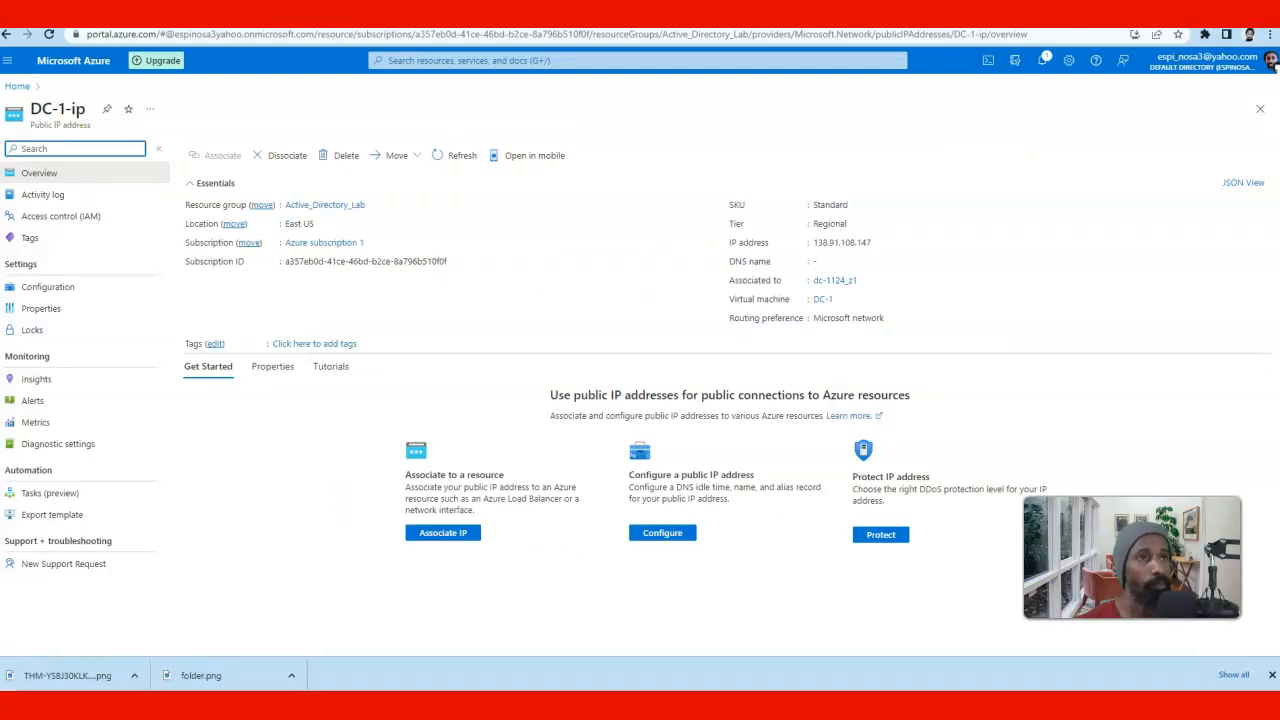
Step: Switch to the client machine's remote desktop session and close the File Explorer window opened there
{"action": "left_click", "coordinate": [861, 704]}
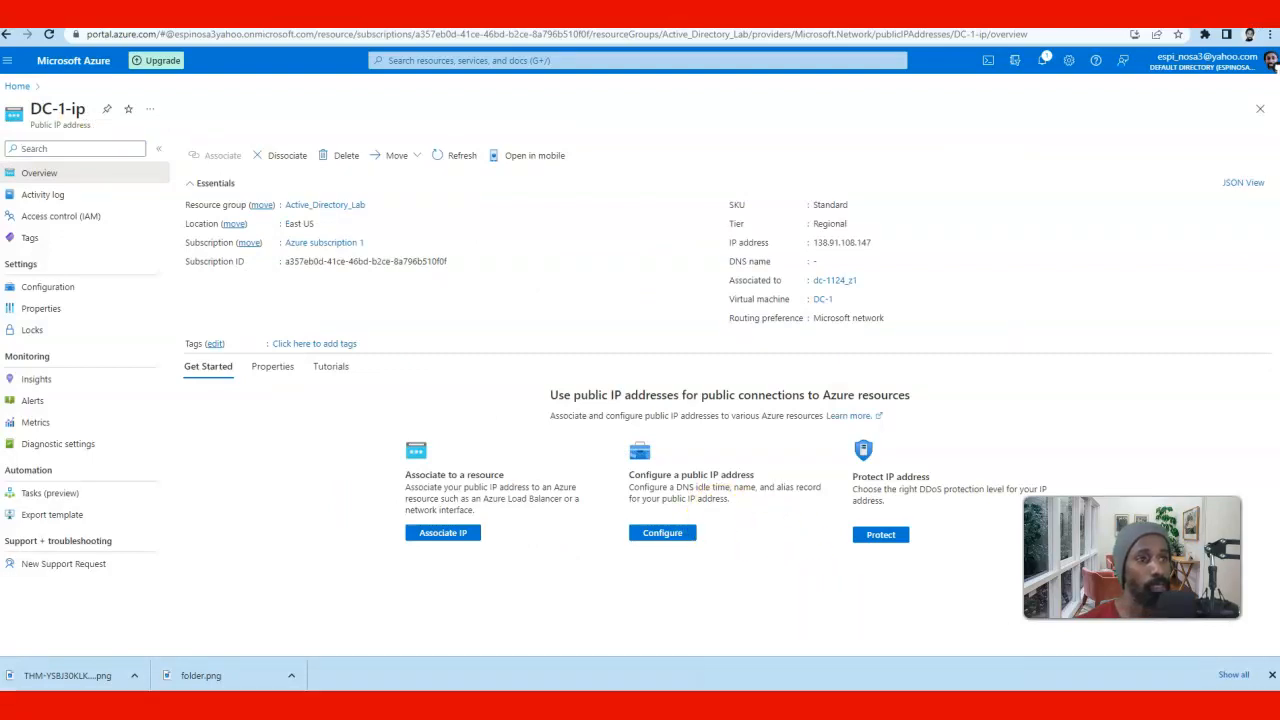
{"action": "left_click", "coordinate": [830, 659]}
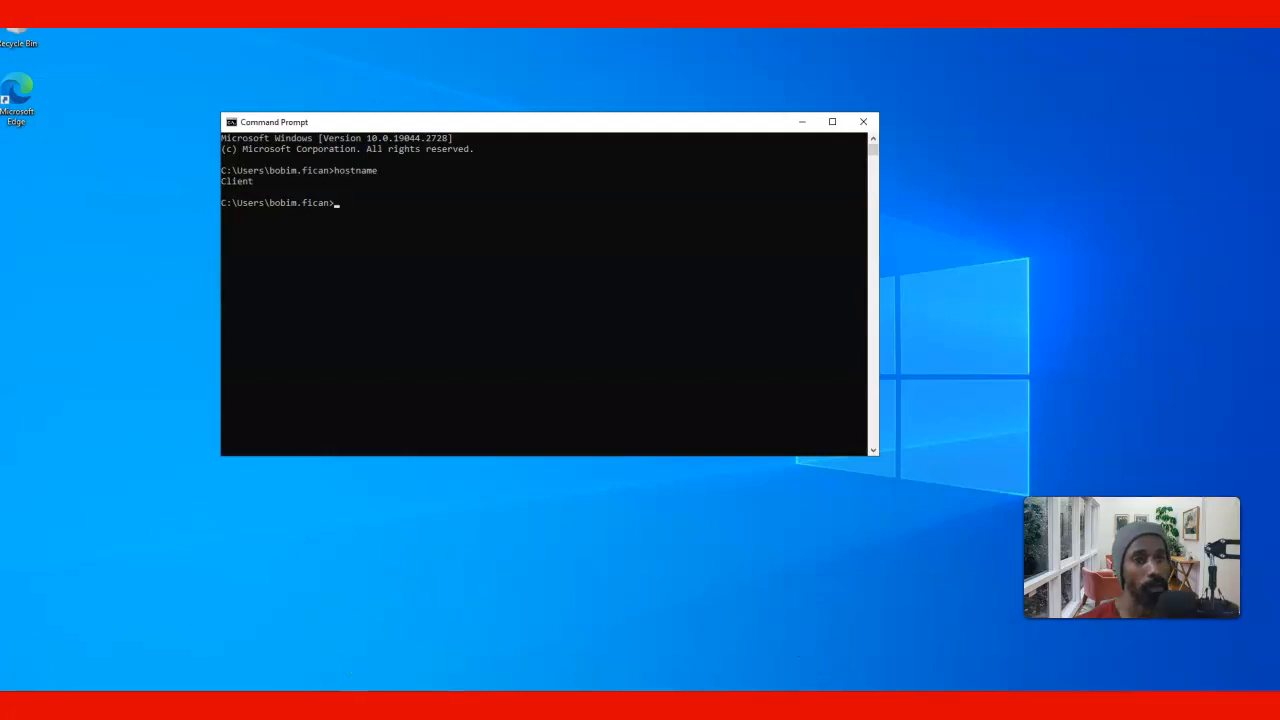
{"action": "left_click", "coordinate": [375, 704]}
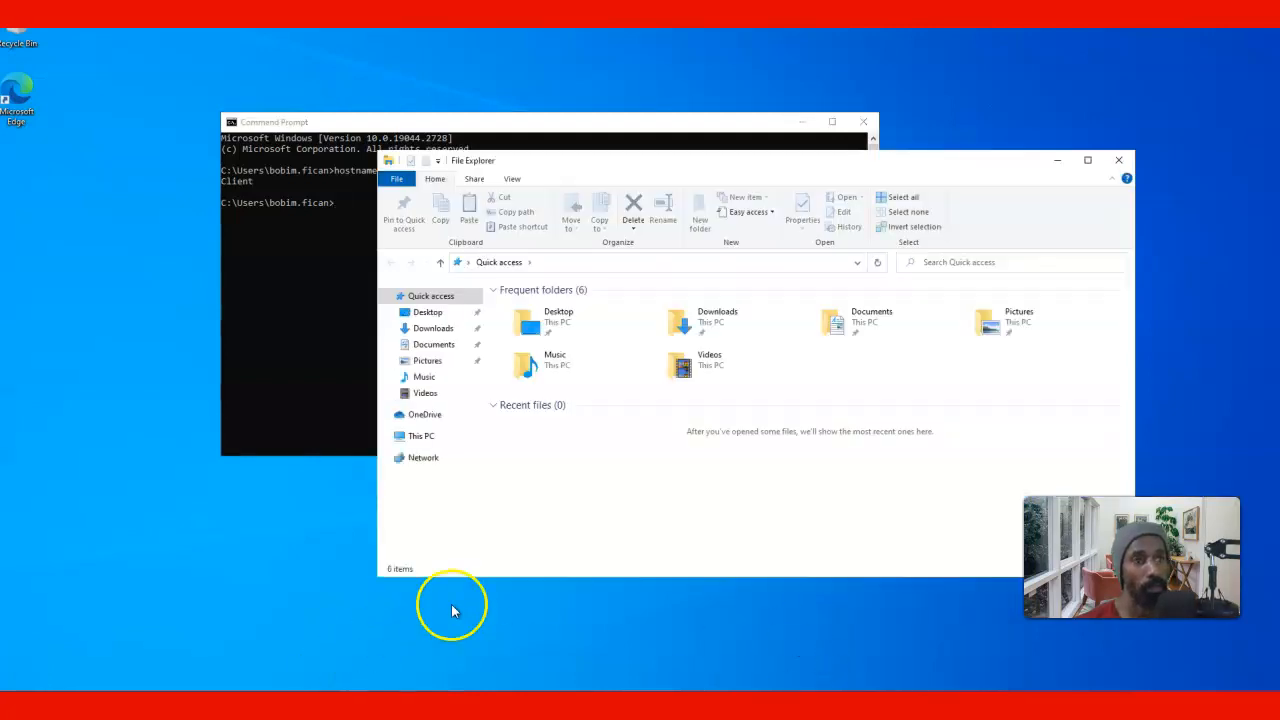
{"action": "left_click", "coordinate": [1119, 160]}
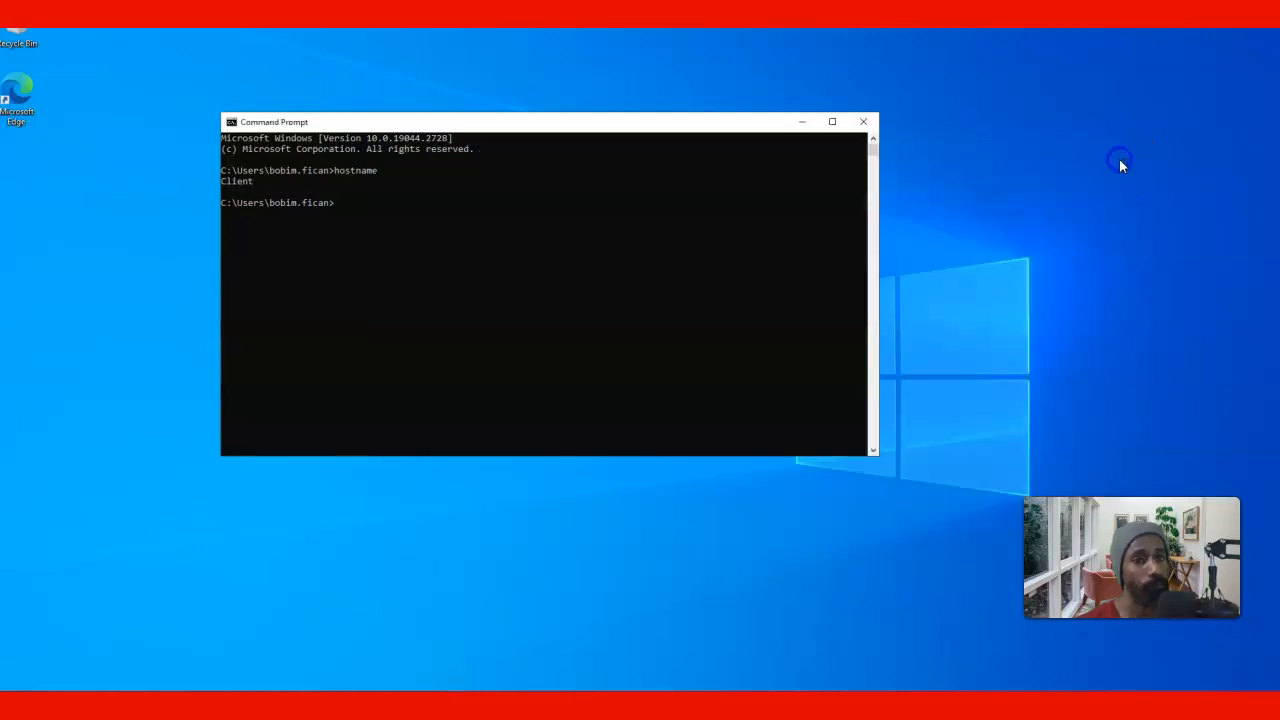
Step: Open the domain controller's network shares at \\dc-1 through Run and test access to the no-access folder
{"action": "left_click", "coordinate": [130, 704]}
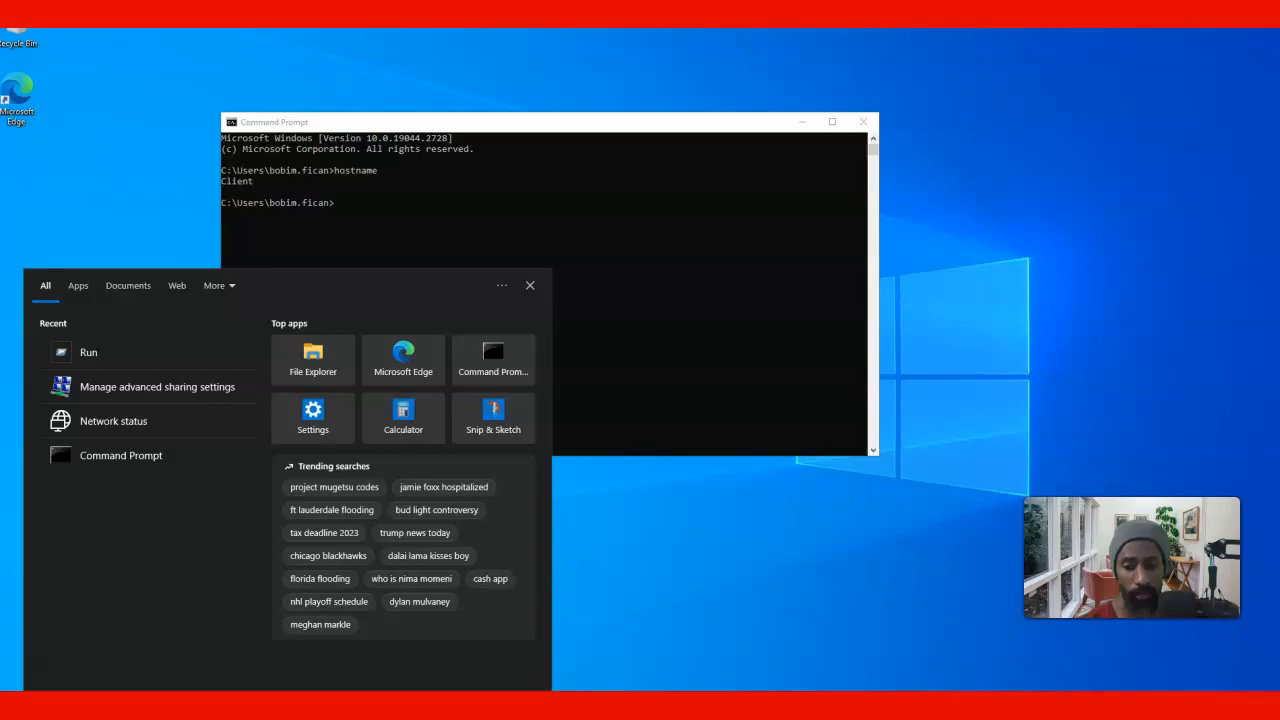
{"action": "type", "text": "run"}
{"action": "left_click", "coordinate": [116, 344]}
{"action": "left_click", "coordinate": [118, 680]}
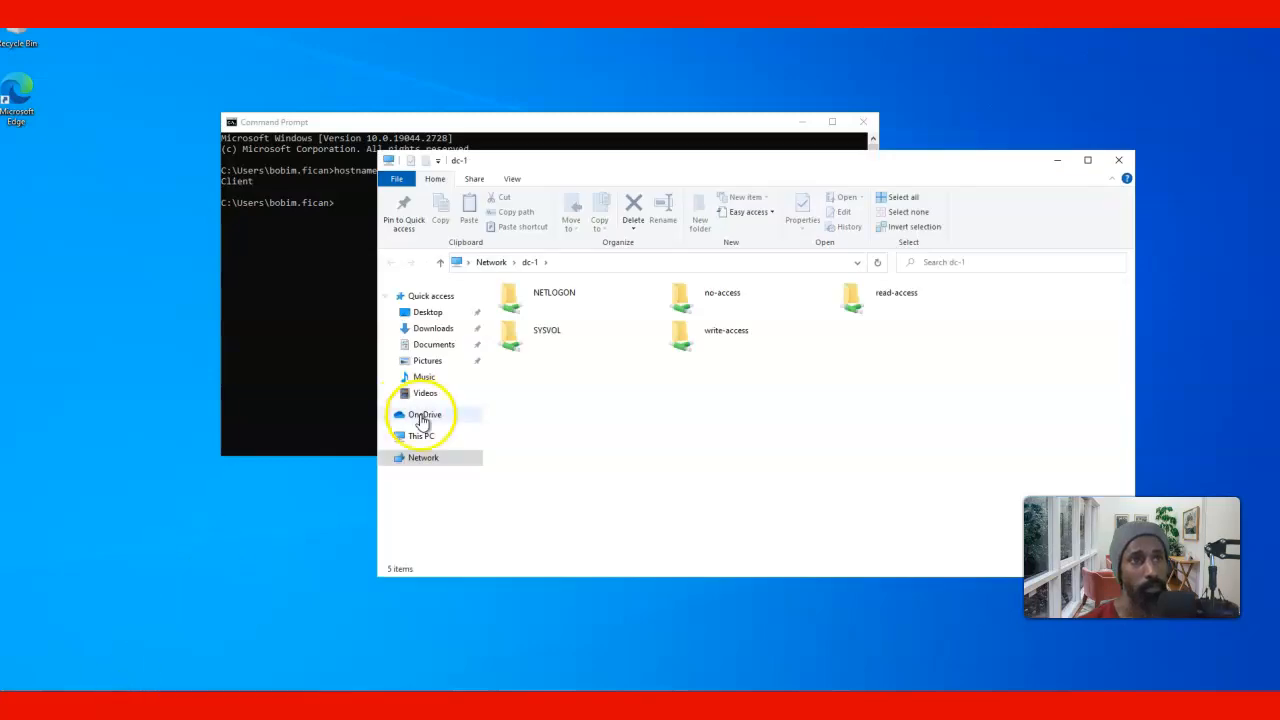
{"action": "double_click", "coordinate": [679, 299]}
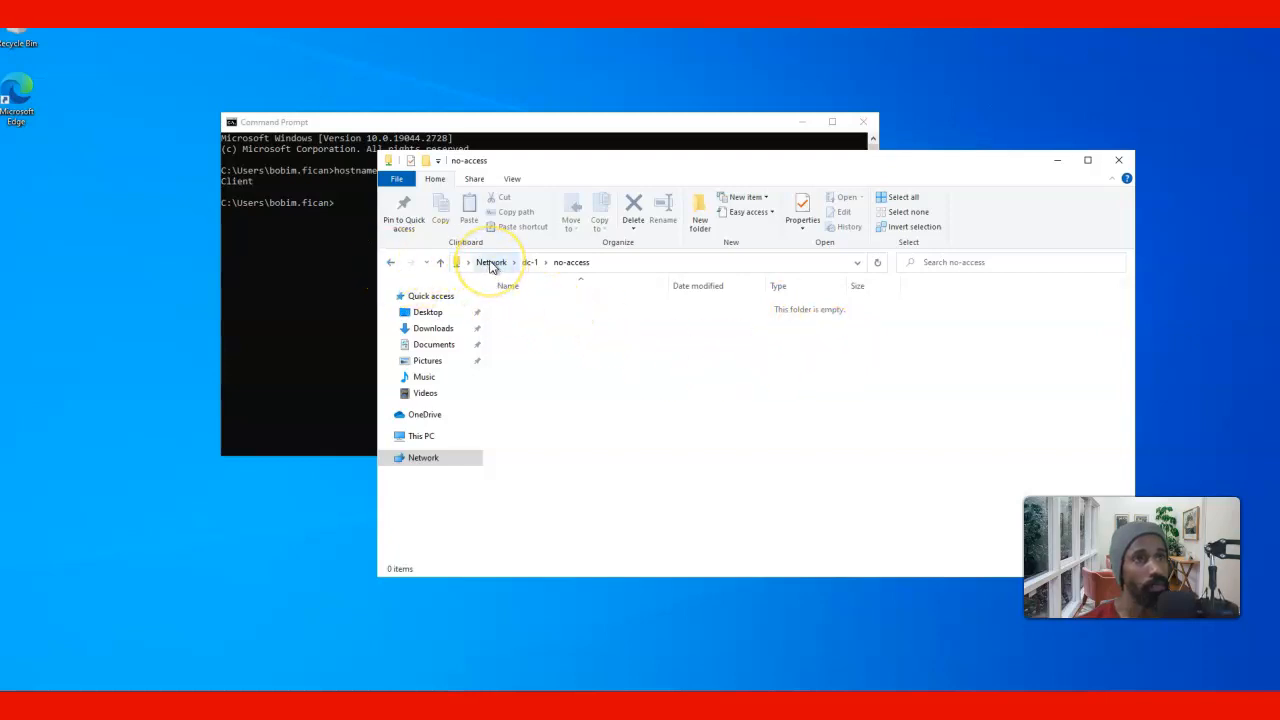
{"action": "left_click", "coordinate": [564, 264]}
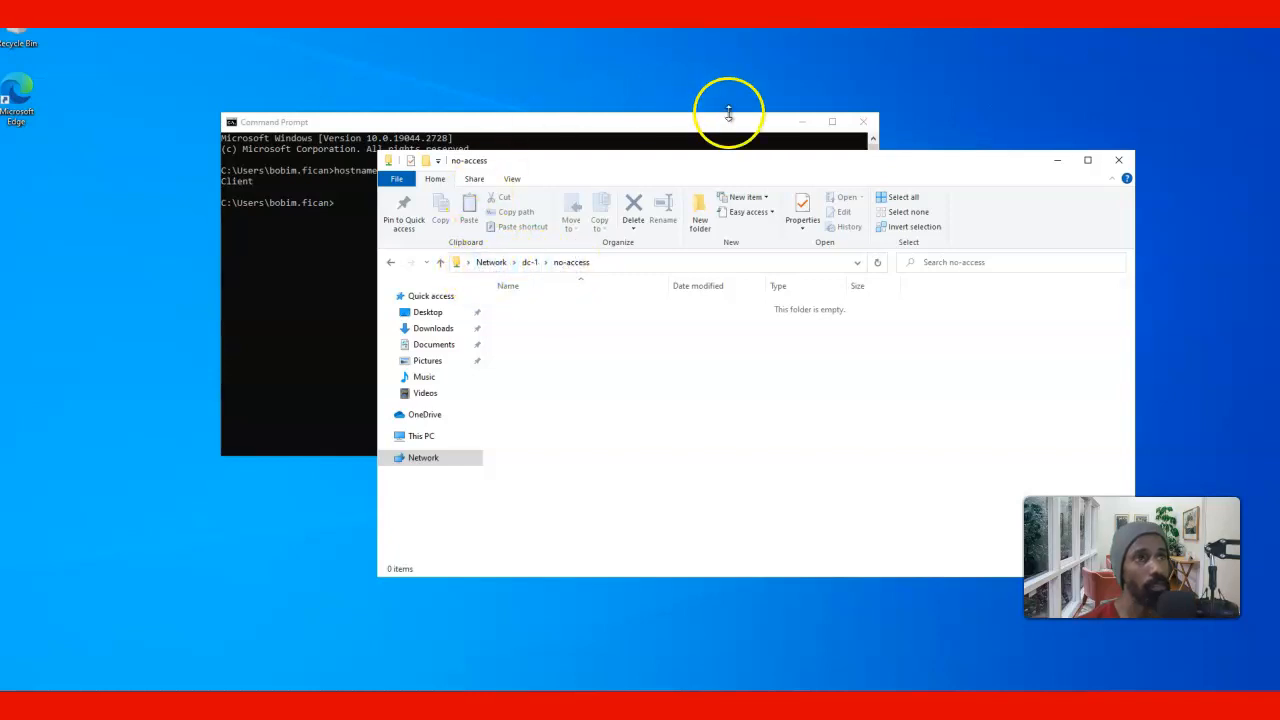
Step: Close the Command Prompt and no-access folder windows on the client, and disconnect its remote desktop session
{"action": "left_click", "coordinate": [863, 122]}
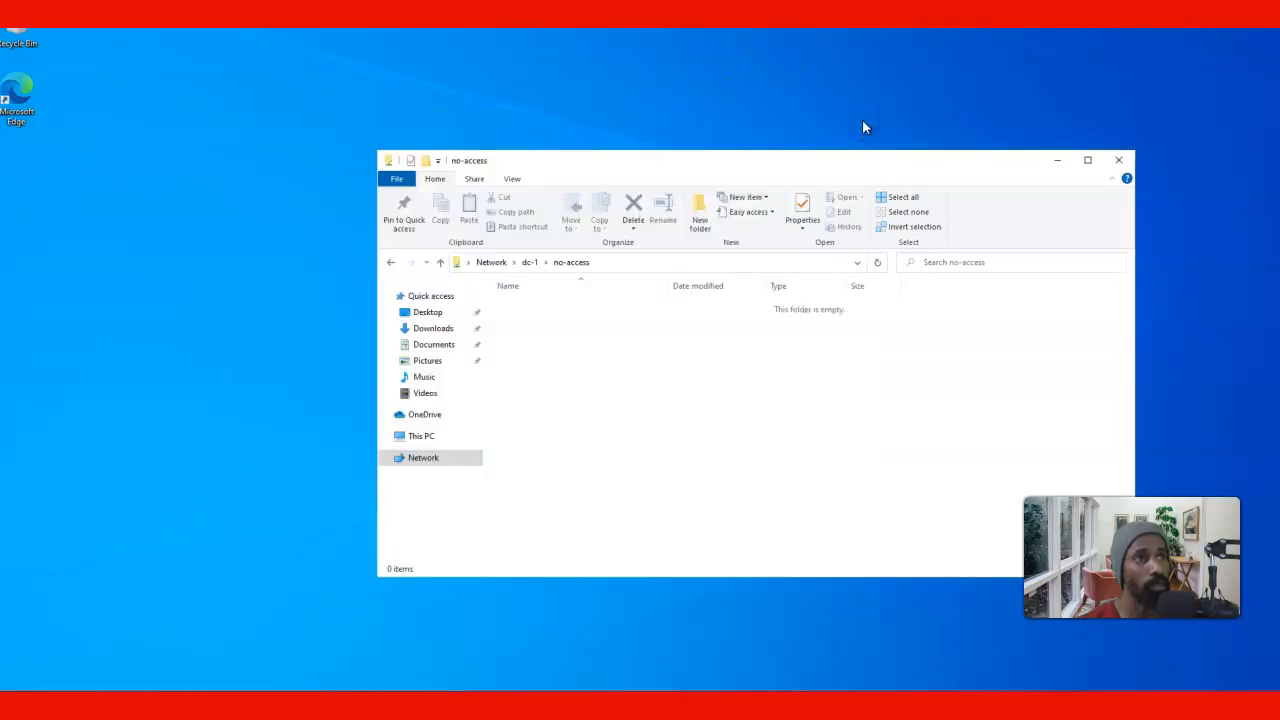
{"action": "left_click", "coordinate": [1118, 162]}
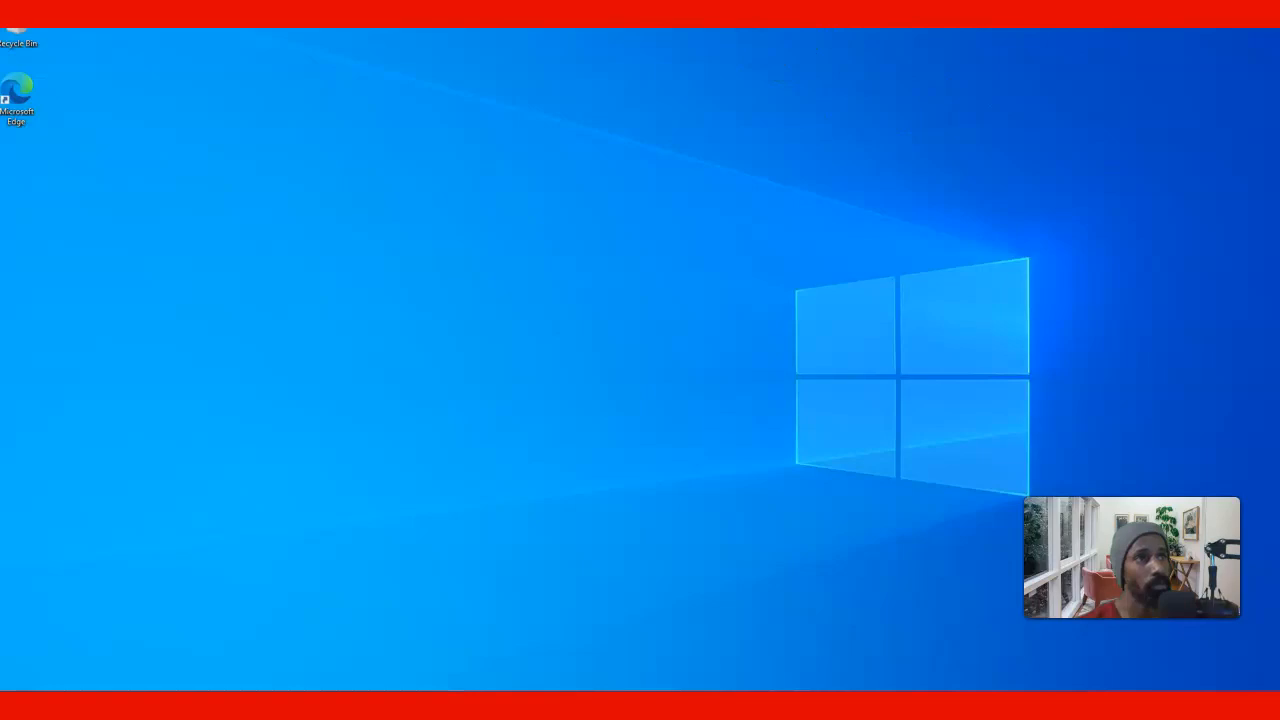
{"action": "left_click", "coordinate": [834, 14]}
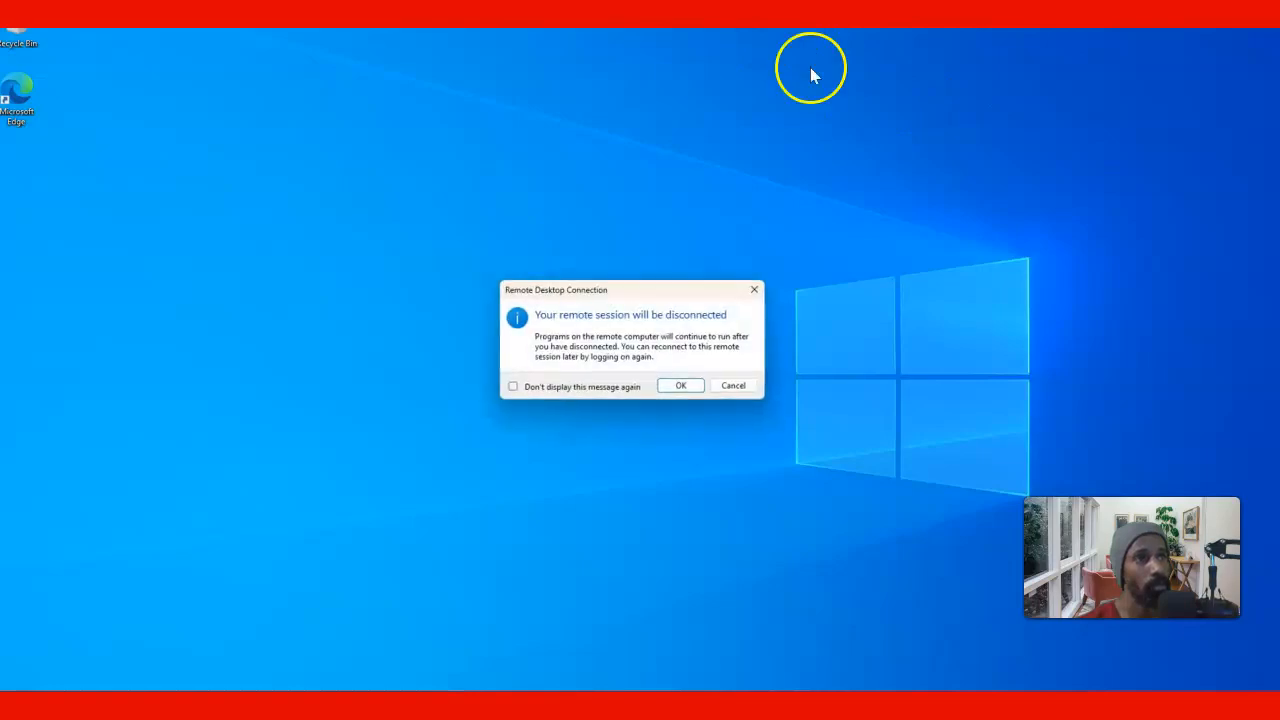
{"action": "left_click", "coordinate": [679, 388]}
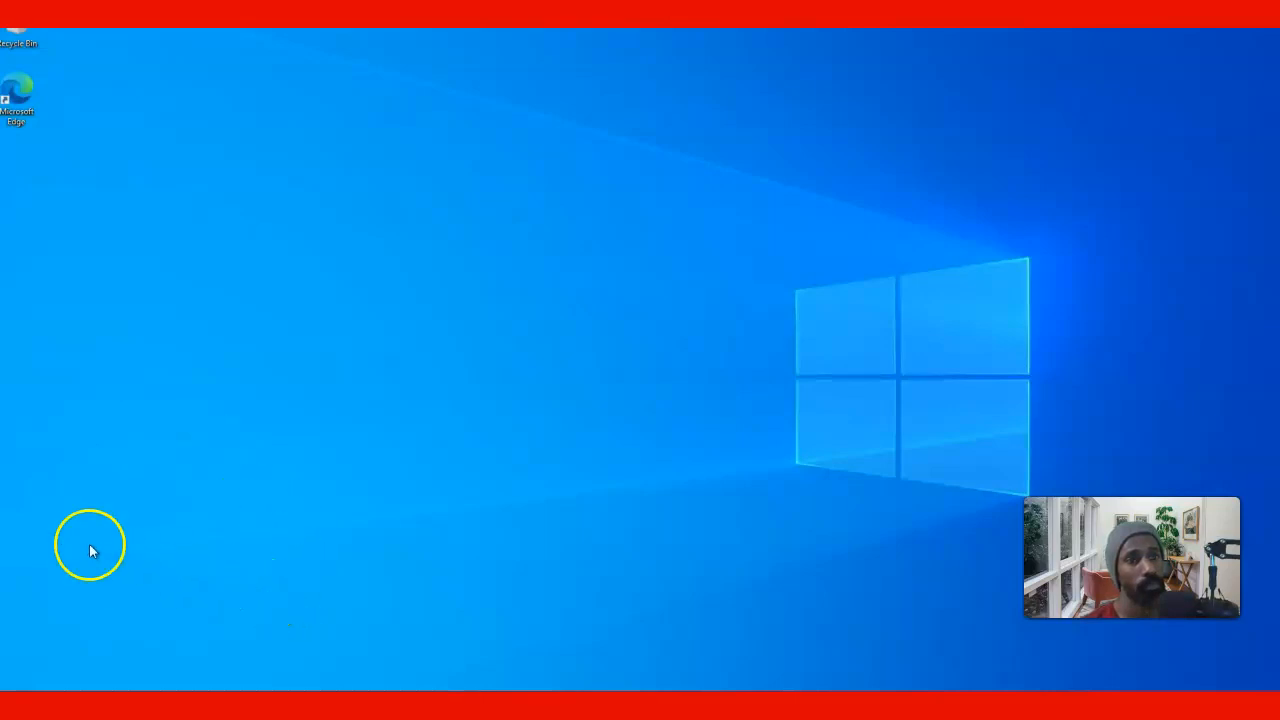
Step: Retest the client's access to the no-access share by reopening \\dc-1 through Run in the reconnected session
{"action": "key", "text": "super+s"}
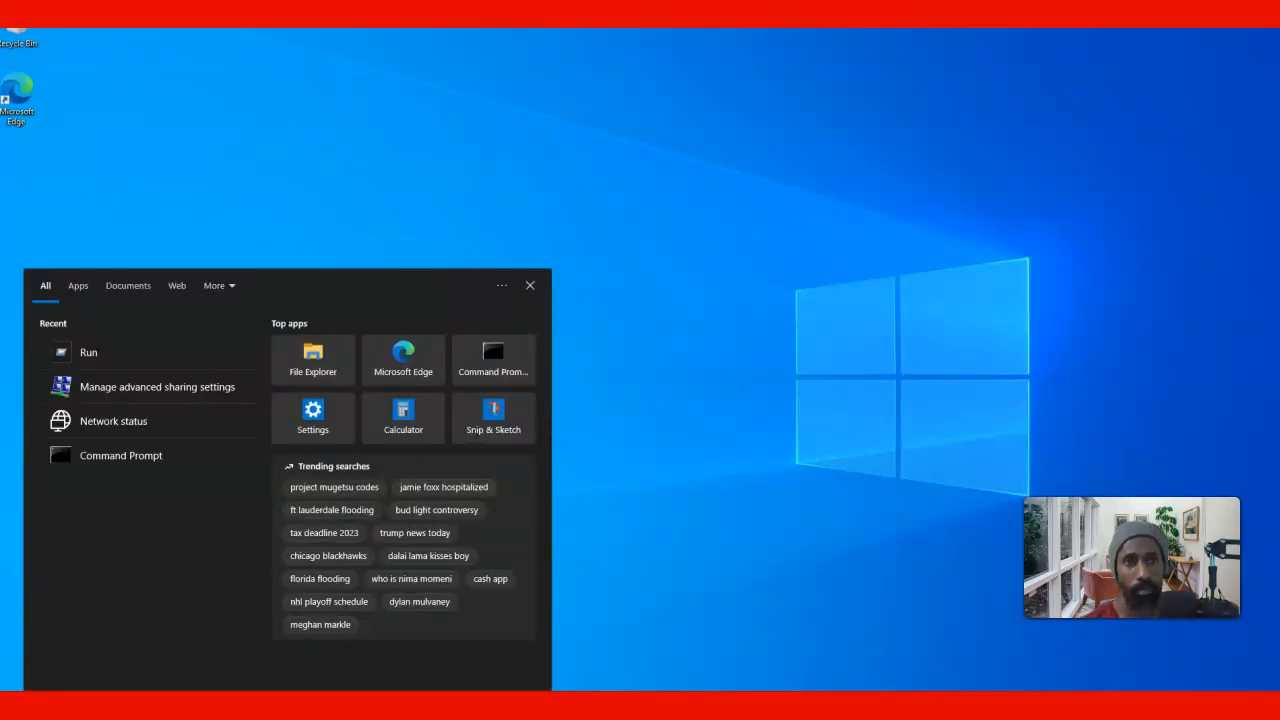
{"action": "left_click", "coordinate": [124, 362]}
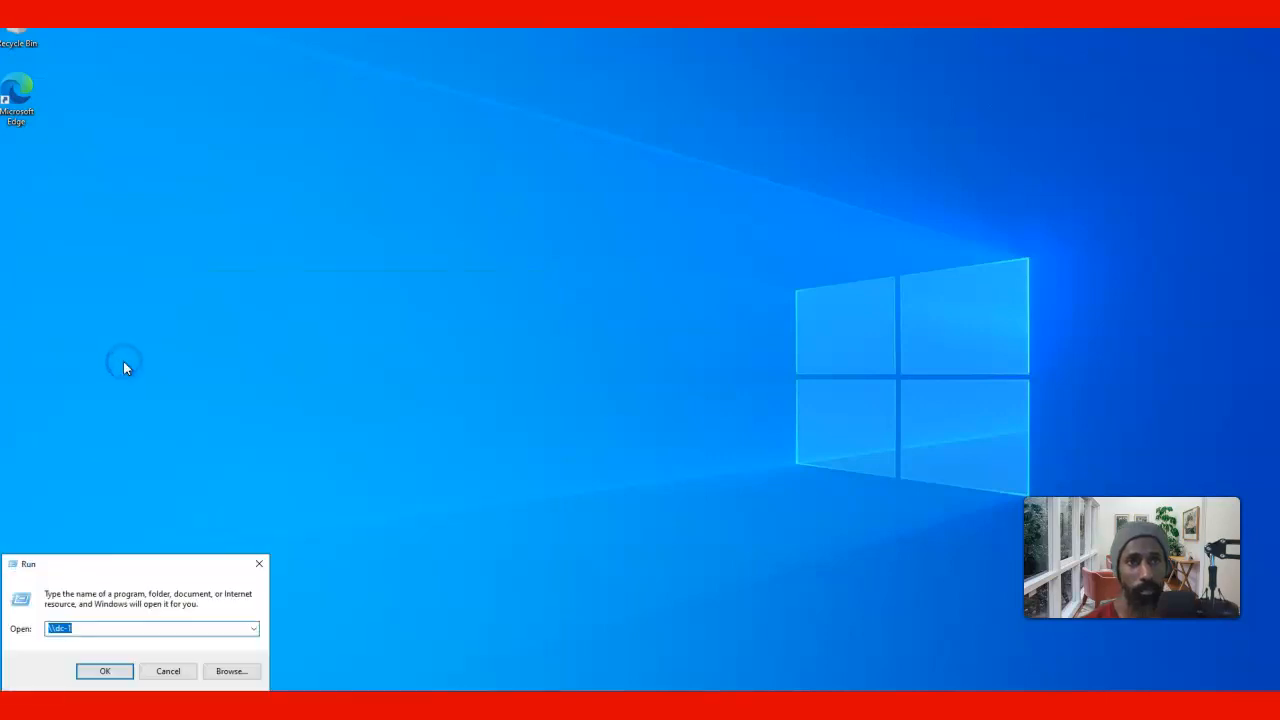
{"action": "left_click", "coordinate": [117, 669]}
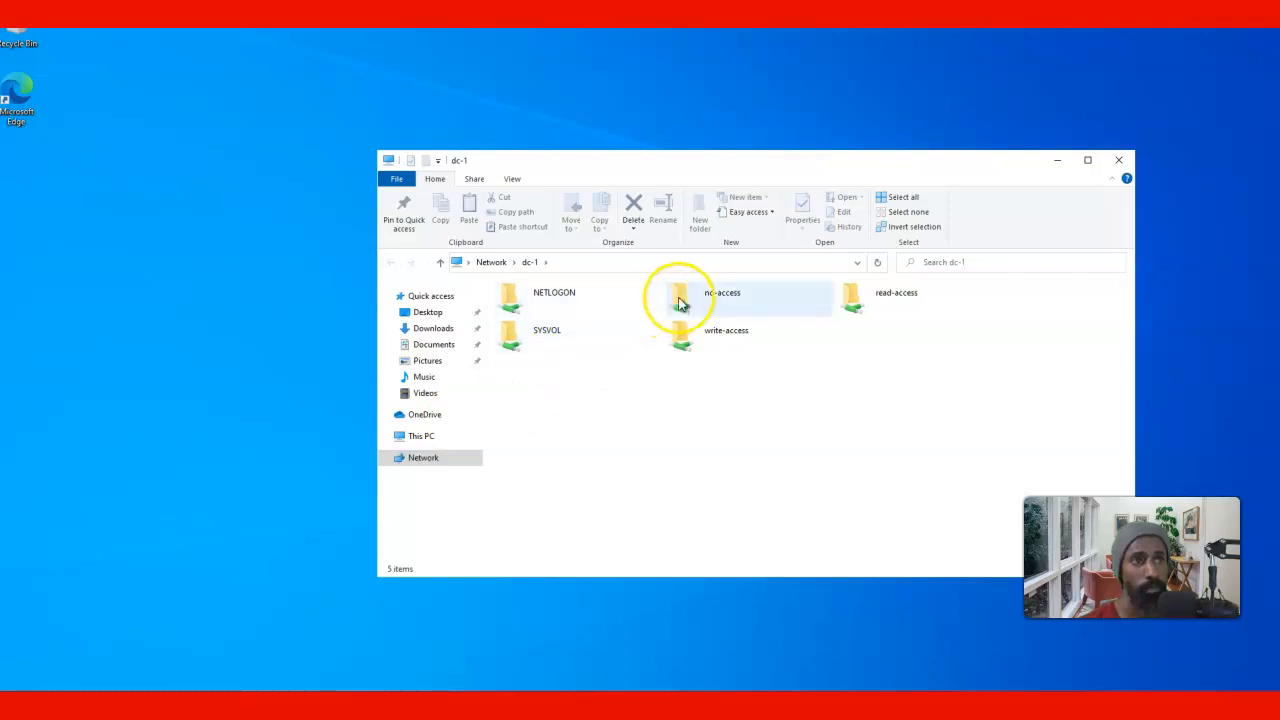
{"action": "left_click", "coordinate": [683, 298]}
{"action": "double_click", "coordinate": [683, 298]}
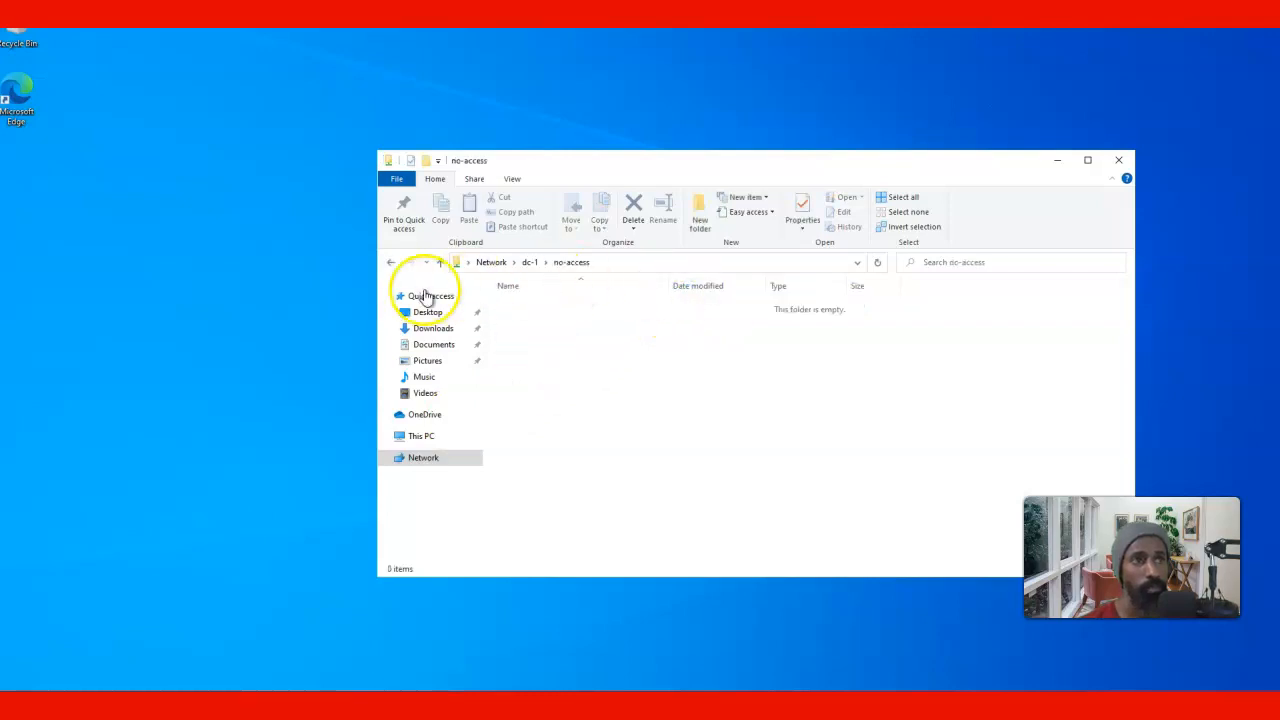
Step: Sign out of the client machine by running logoff in Command Prompt
{"action": "left_click", "coordinate": [350, 704]}
{"action": "type", "text": "cmd"}
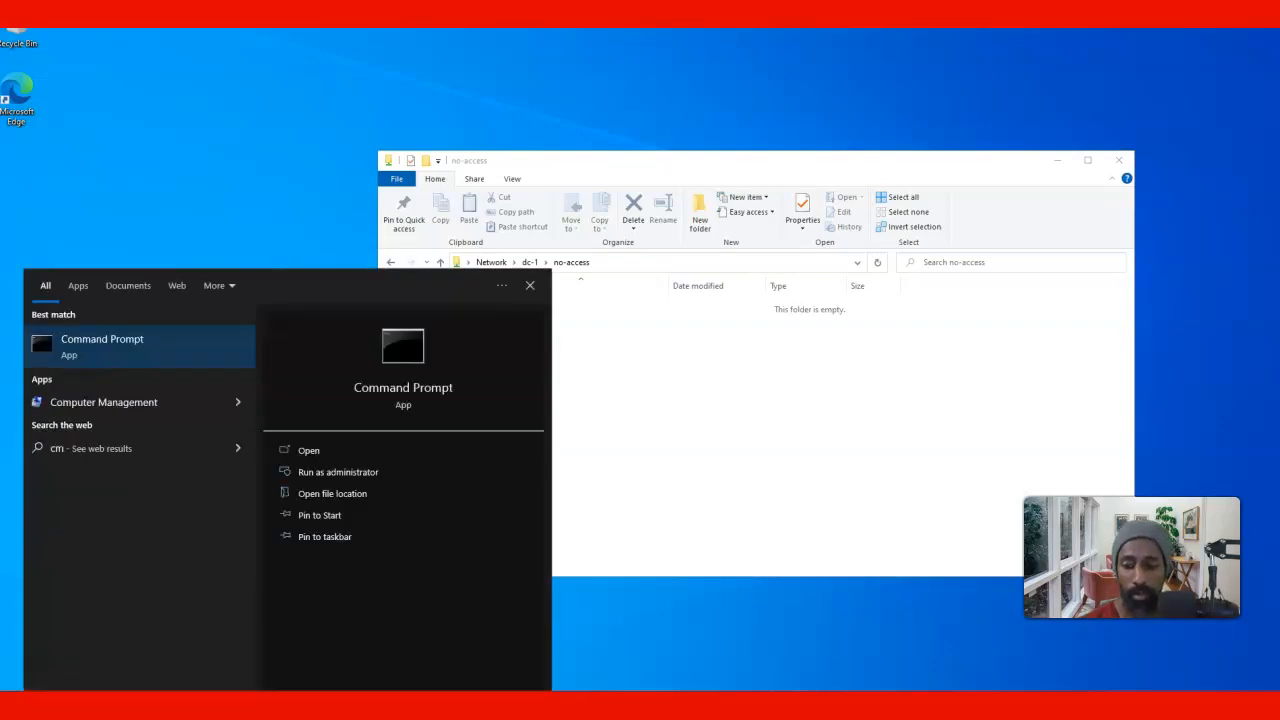
{"action": "left_click", "coordinate": [107, 352]}
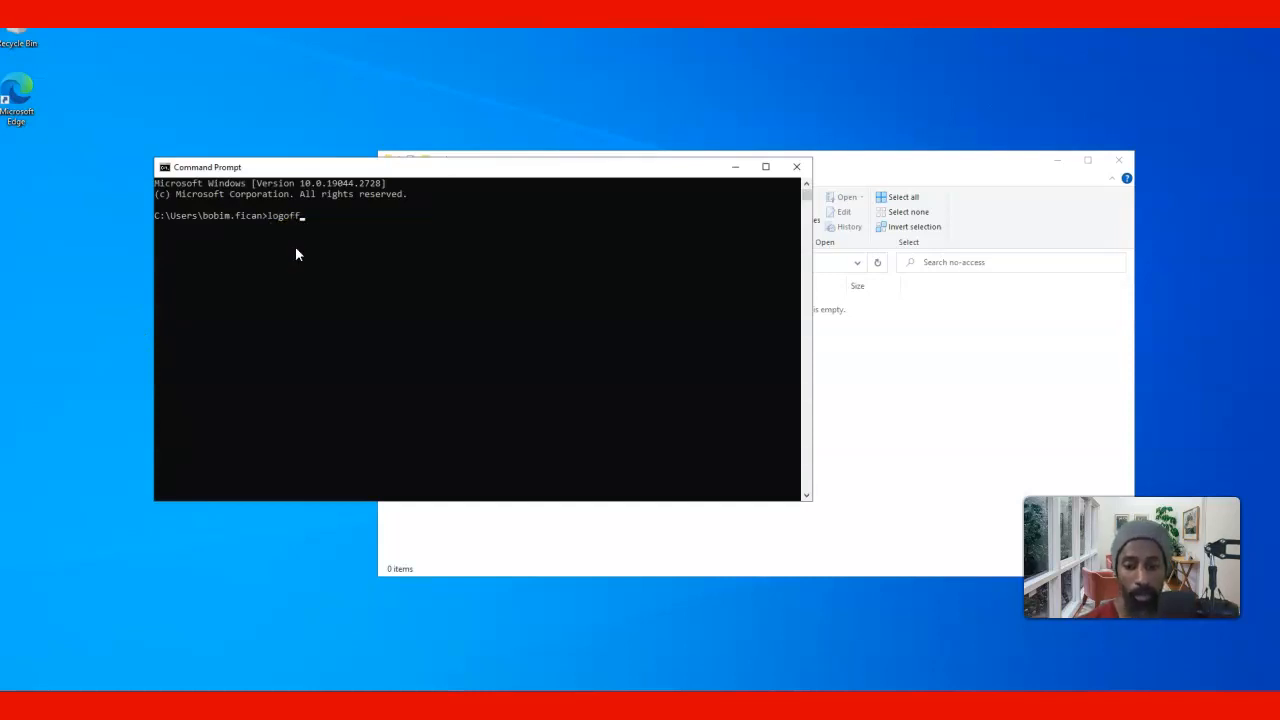
{"action": "key", "text": "Return"}
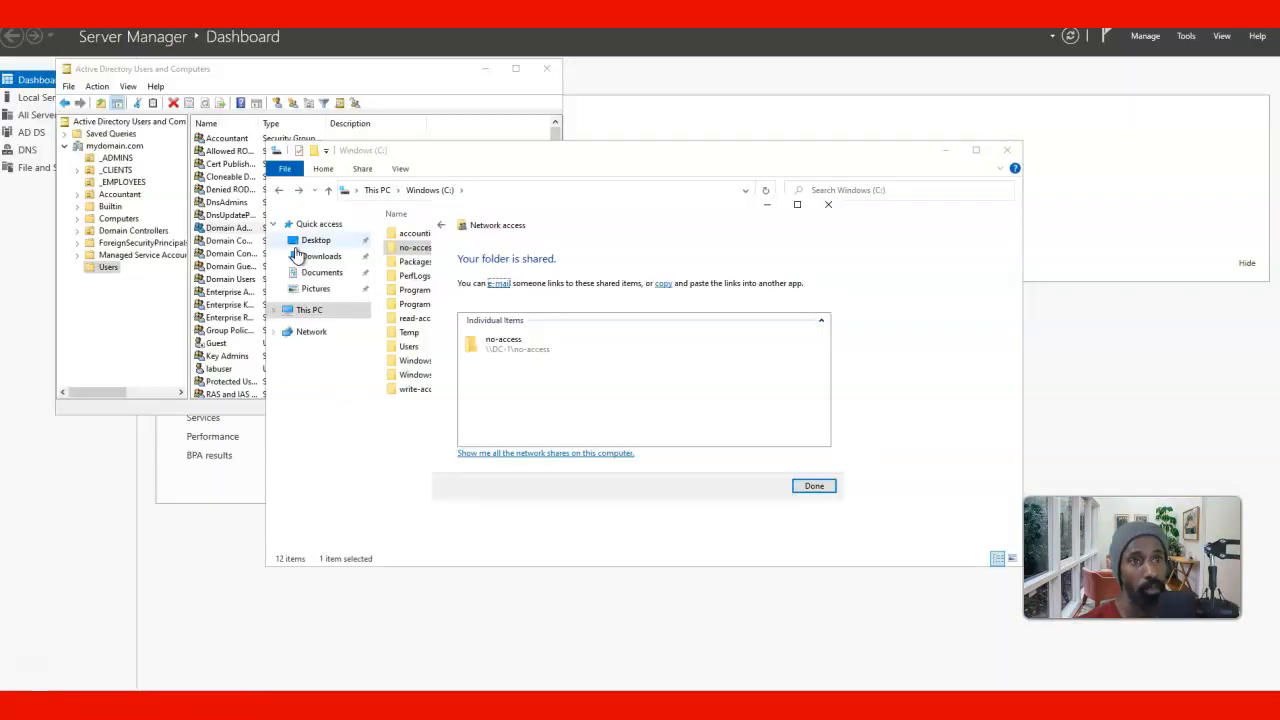
Step: Return to the client session, open \\dc-1 through Run, try to enter the no-access folder and dismiss the resulting dialog
{"action": "left_click", "coordinate": [140, 702]}
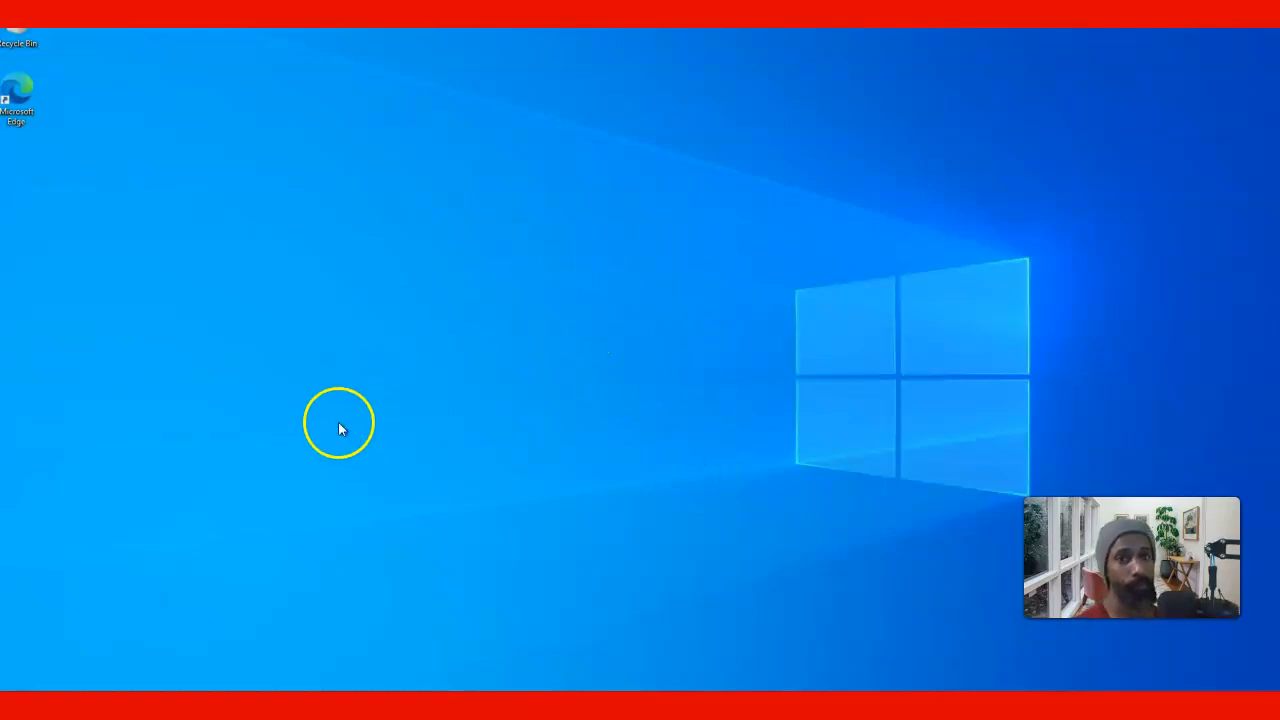
{"action": "left_click", "coordinate": [112, 704]}
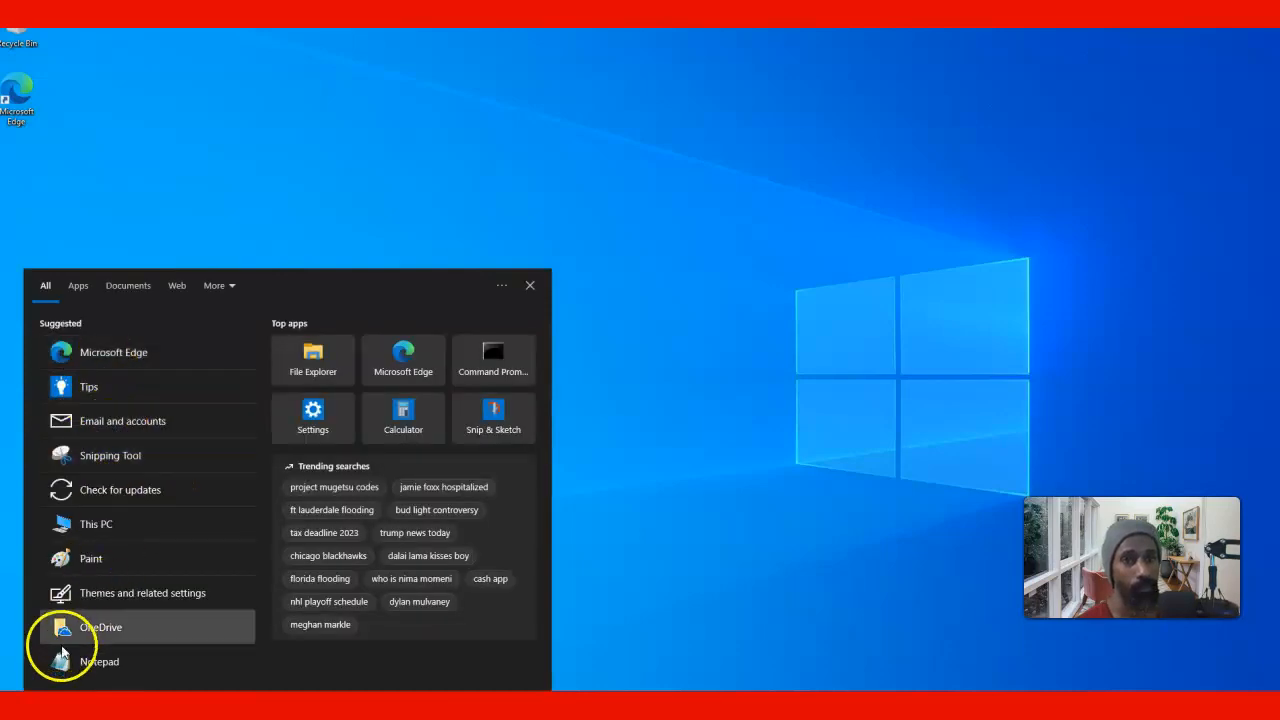
{"action": "type", "text": "run"}
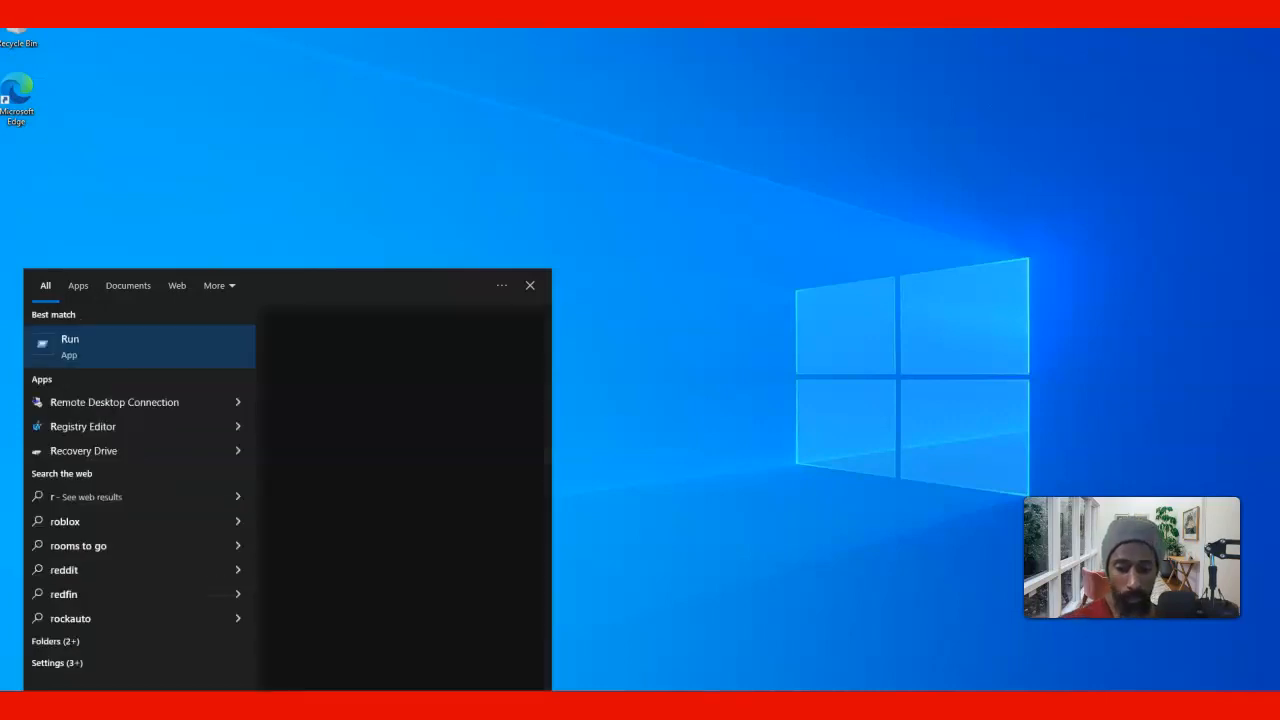
{"action": "left_click", "coordinate": [96, 354]}
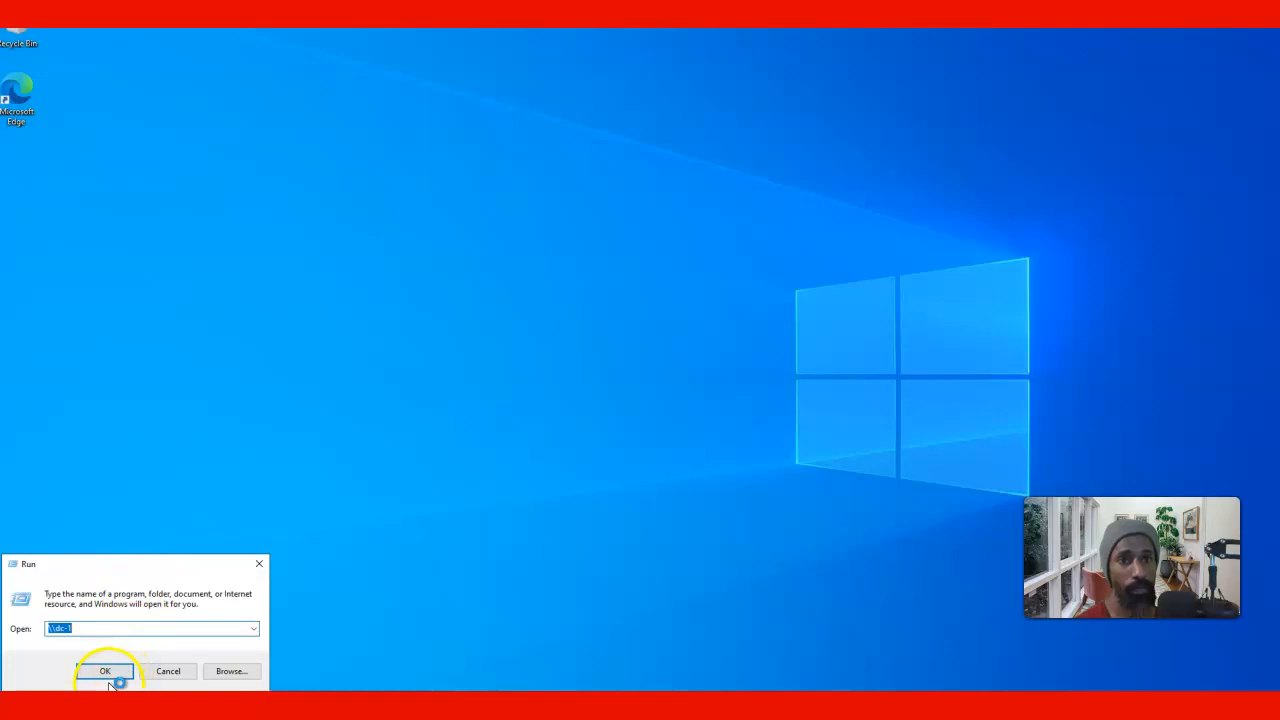
{"action": "left_click", "coordinate": [105, 671]}
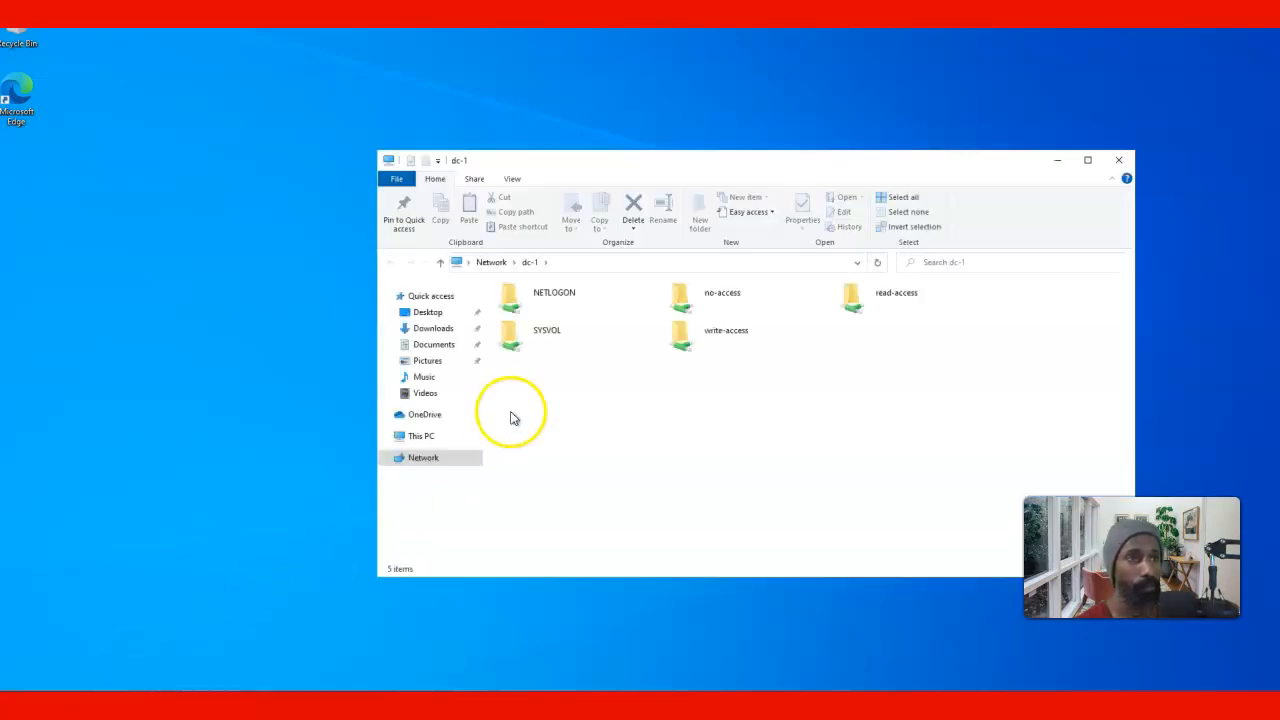
{"action": "double_click", "coordinate": [677, 295]}
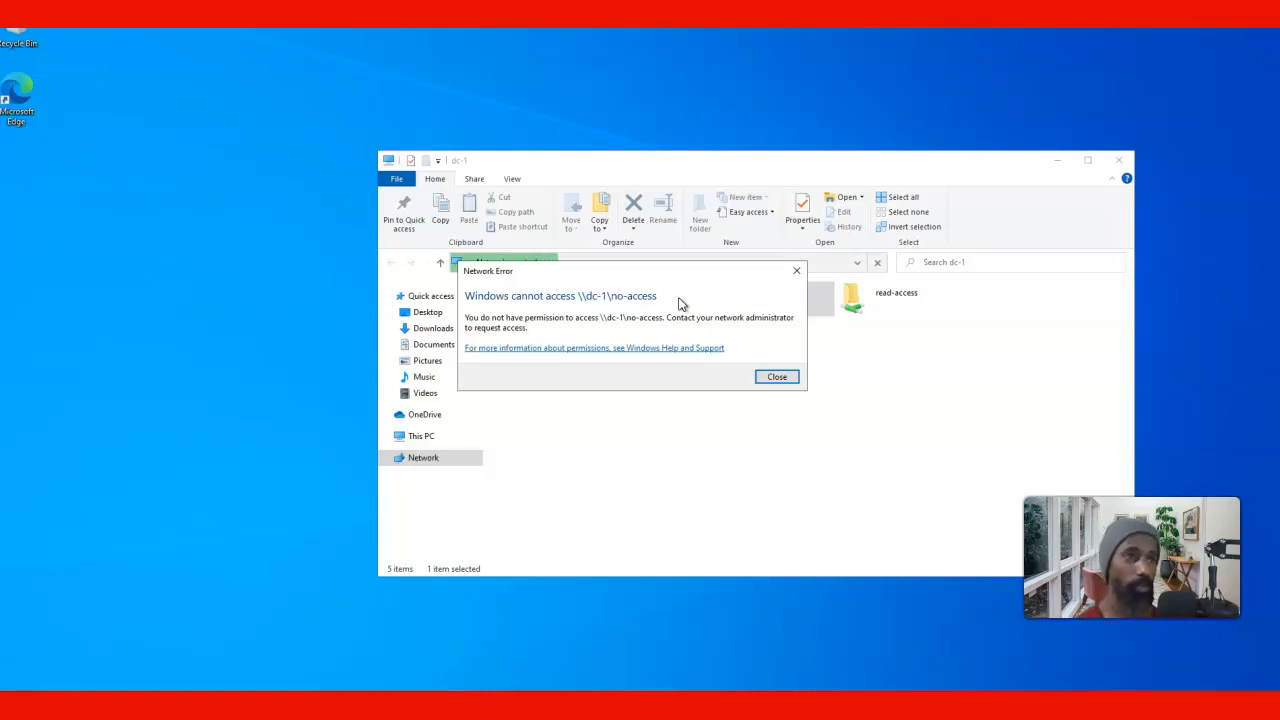
{"action": "left_click", "coordinate": [776, 378]}
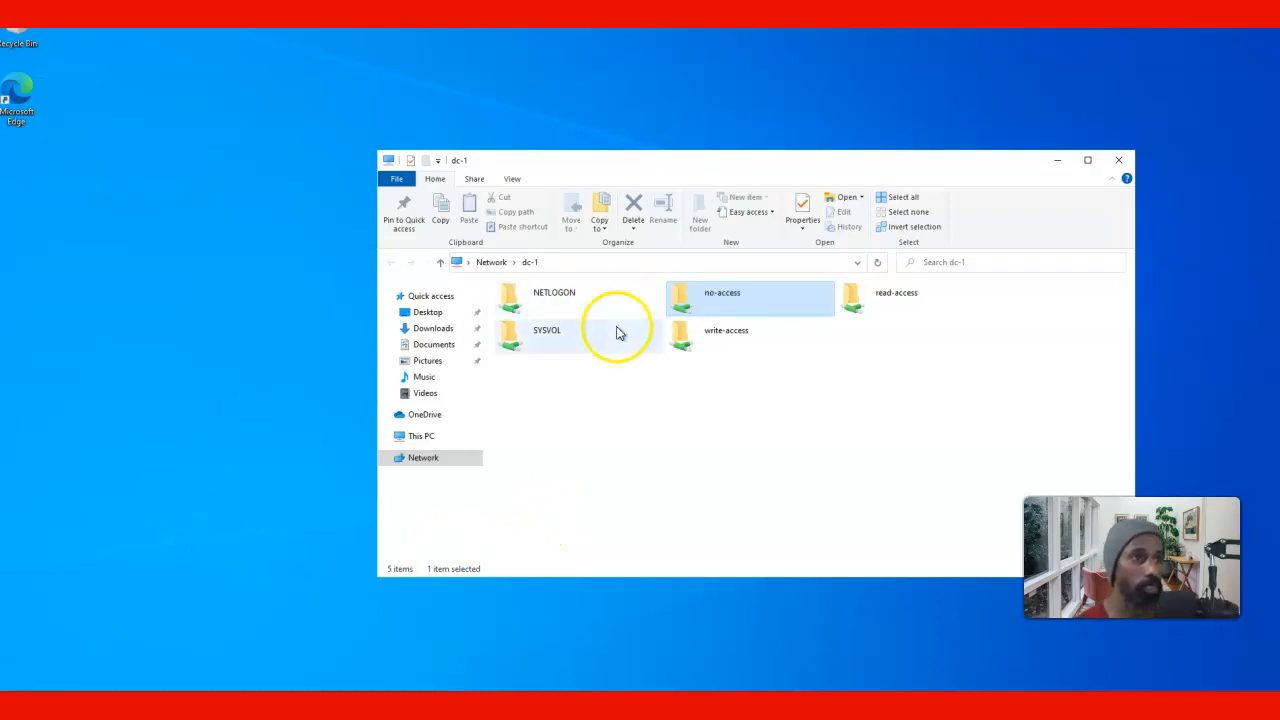
Step: Test the client's access to the shared read-access and write-access folders on dc-1 by opening each one
{"action": "left_click", "coordinate": [844, 303]}
{"action": "double_click", "coordinate": [844, 303]}
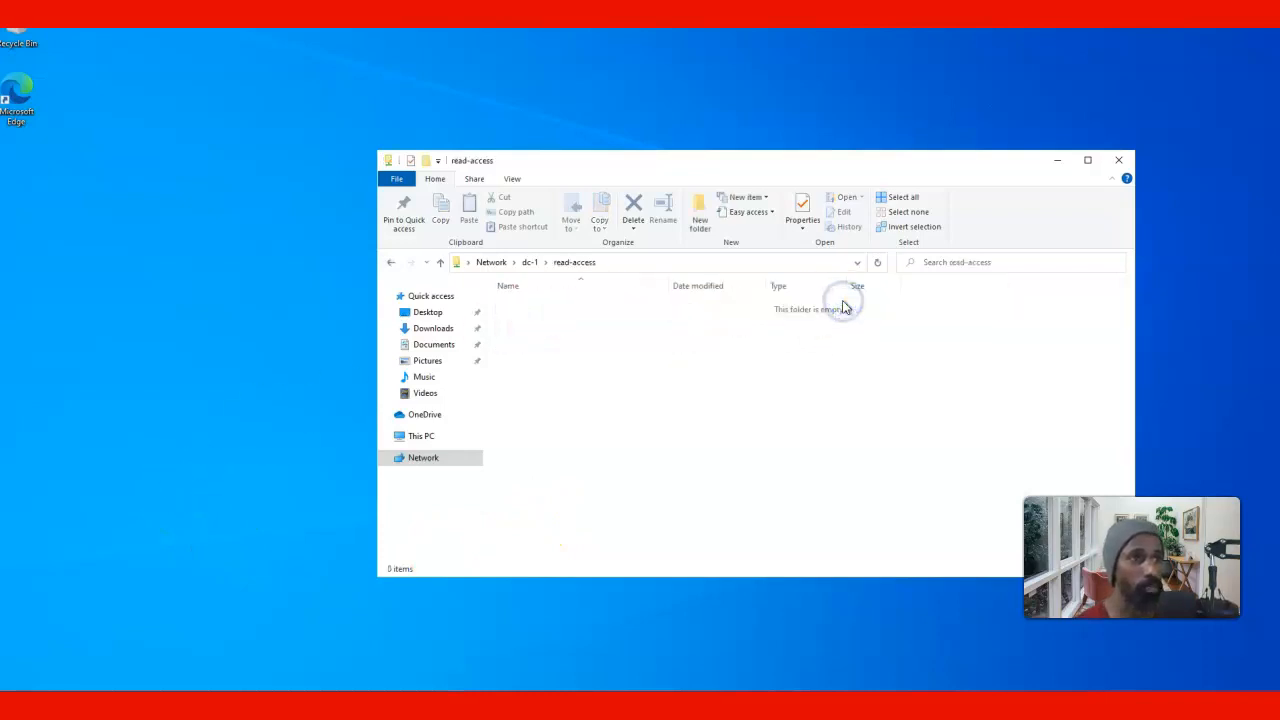
{"action": "left_click", "coordinate": [386, 264]}
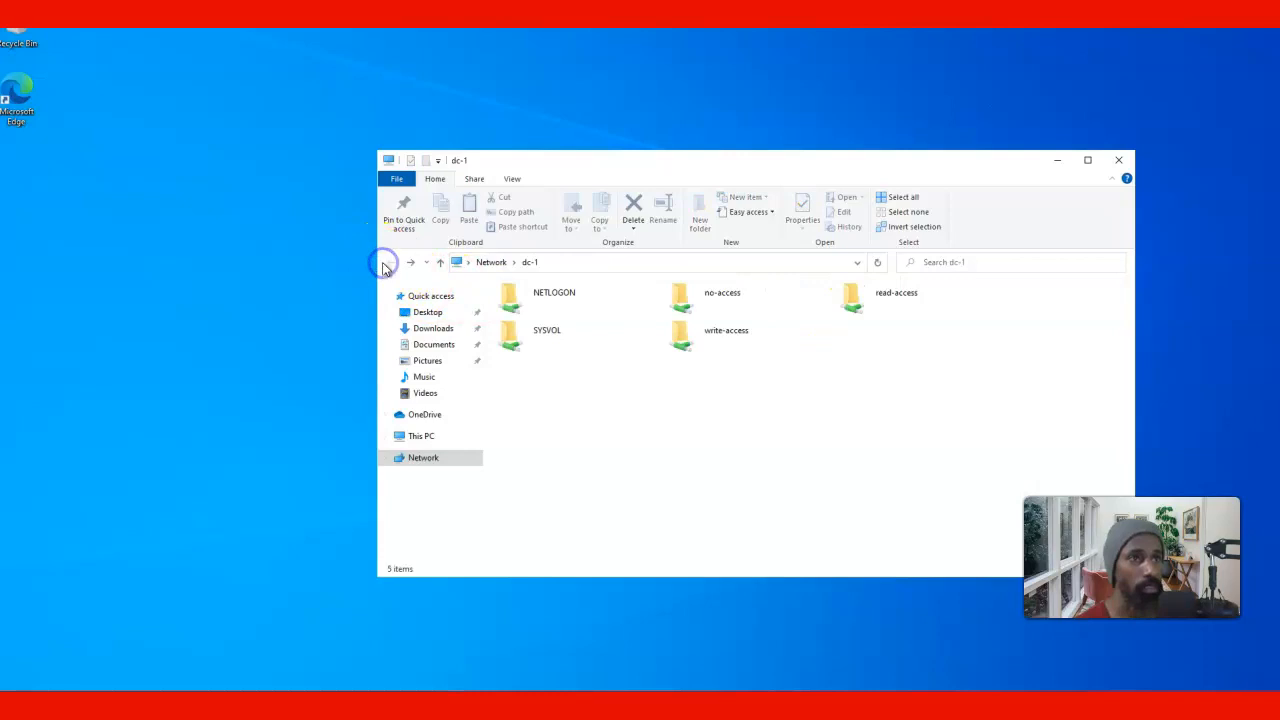
{"action": "left_click", "coordinate": [692, 345]}
{"action": "double_click", "coordinate": [692, 345]}
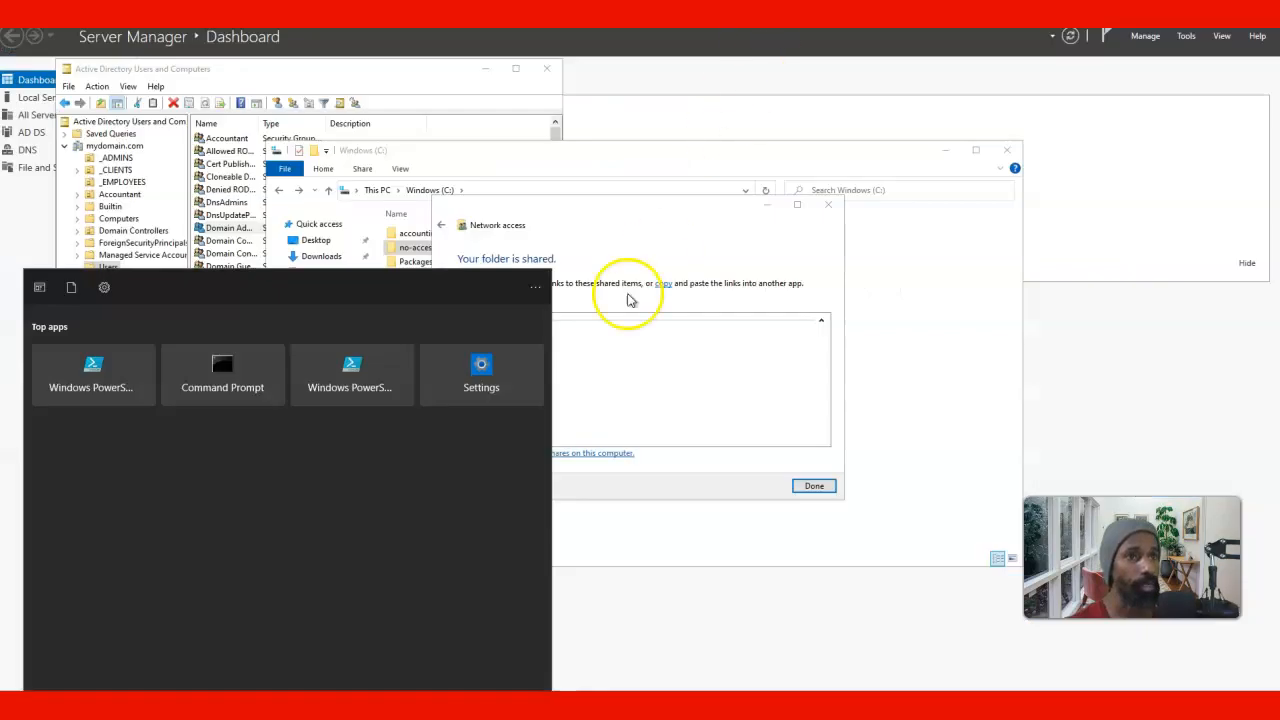
Step: Switch to the domain controller, finish the no-access folder's sharing wizard and minimize the Windows (C:) window
{"action": "left_click", "coordinate": [632, 420]}
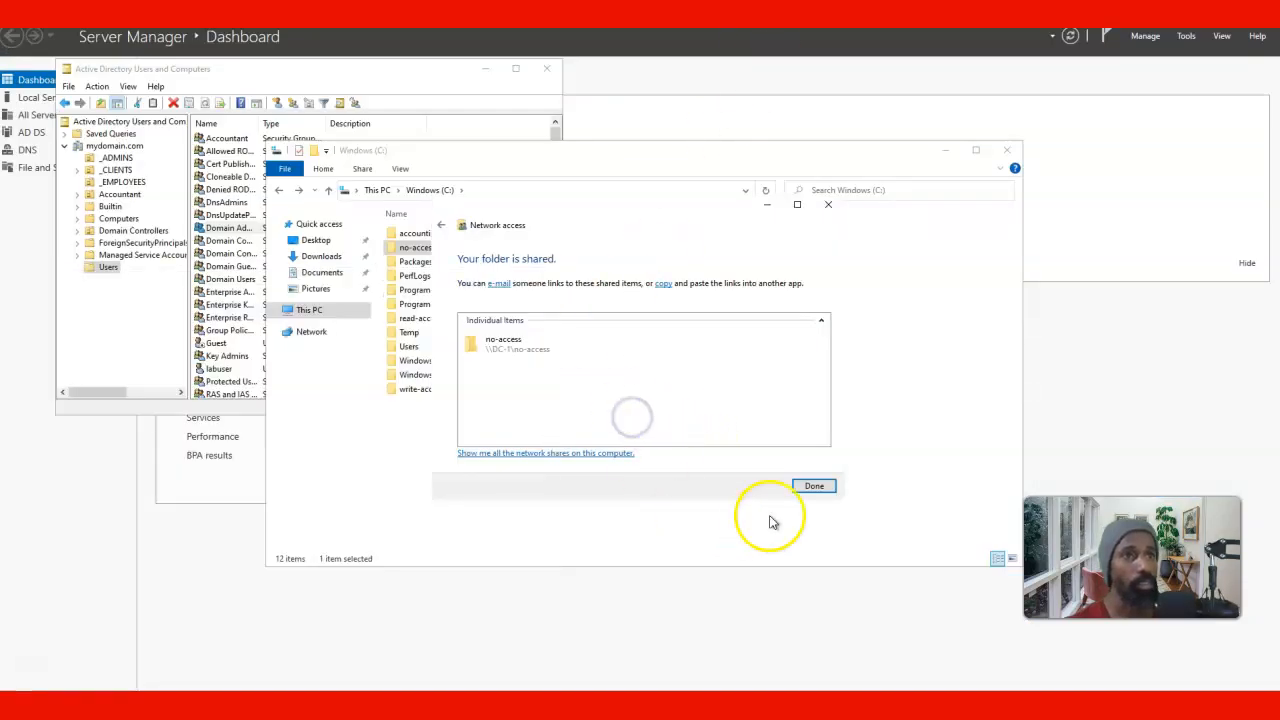
{"action": "left_click", "coordinate": [809, 488]}
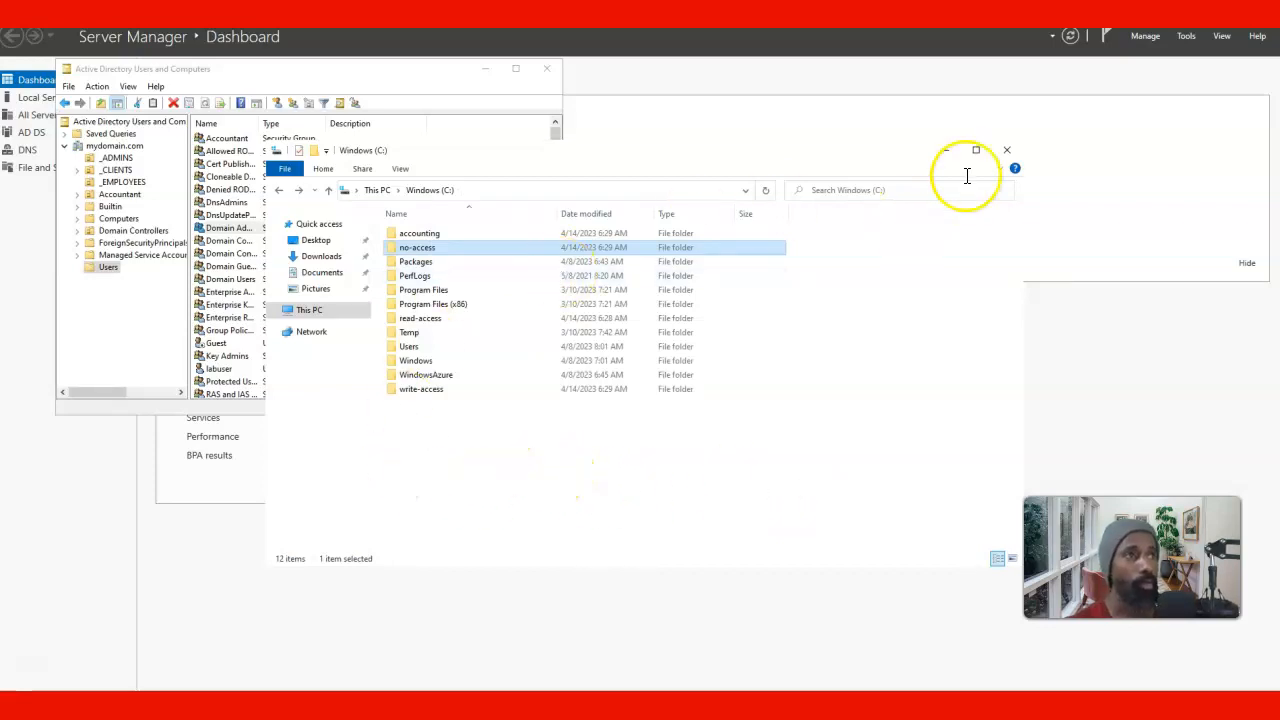
{"action": "left_click", "coordinate": [946, 153]}
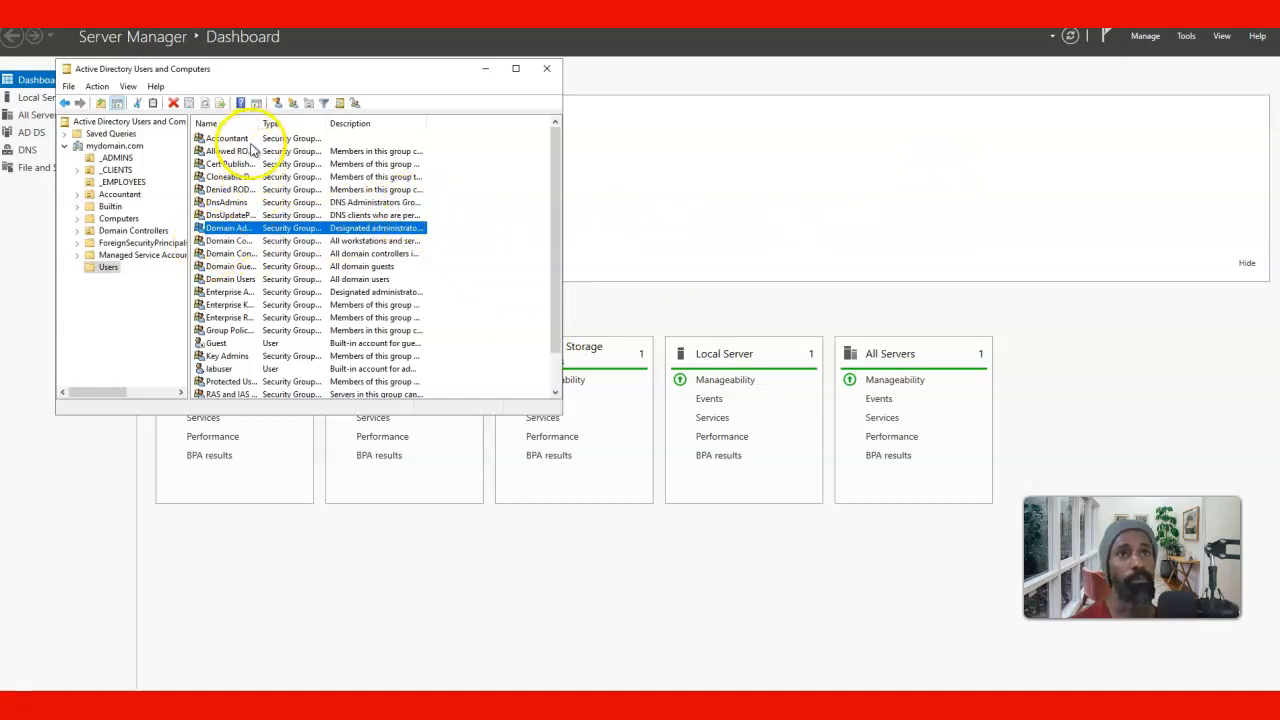
{"action": "right_click", "coordinate": [409, 242]}
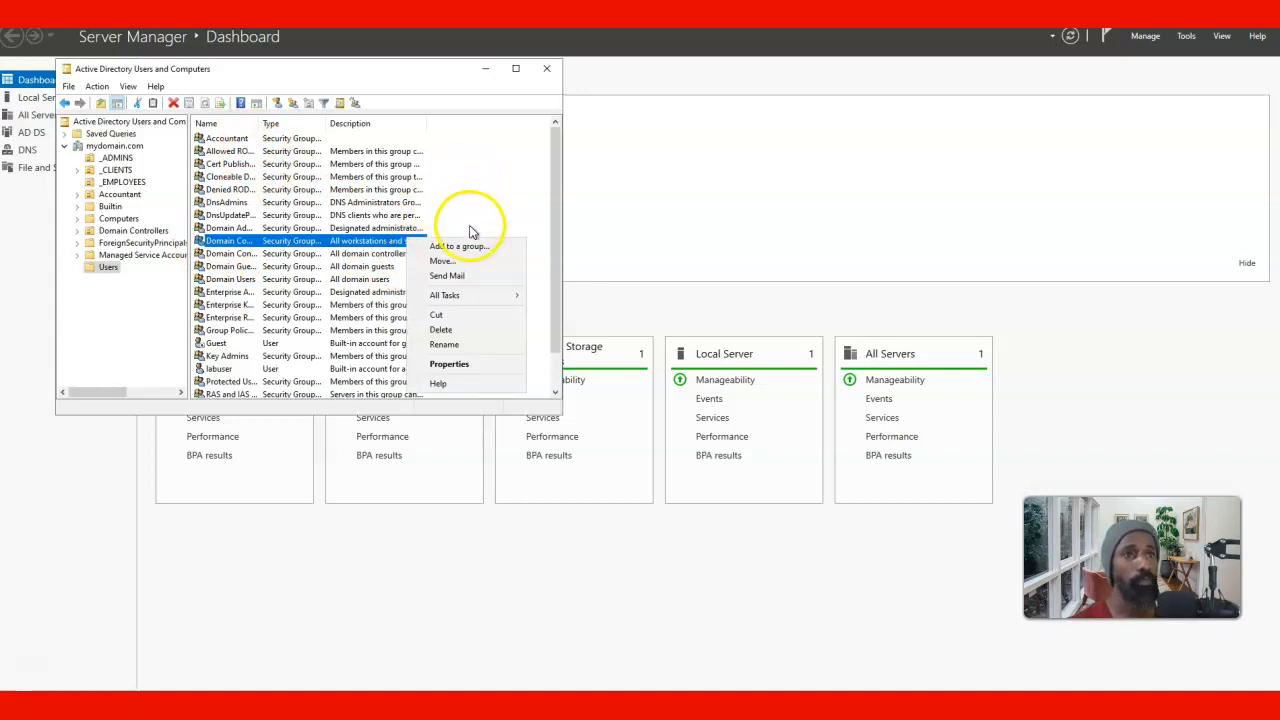
{"action": "left_click", "coordinate": [453, 141]}
{"action": "right_click", "coordinate": [453, 141]}
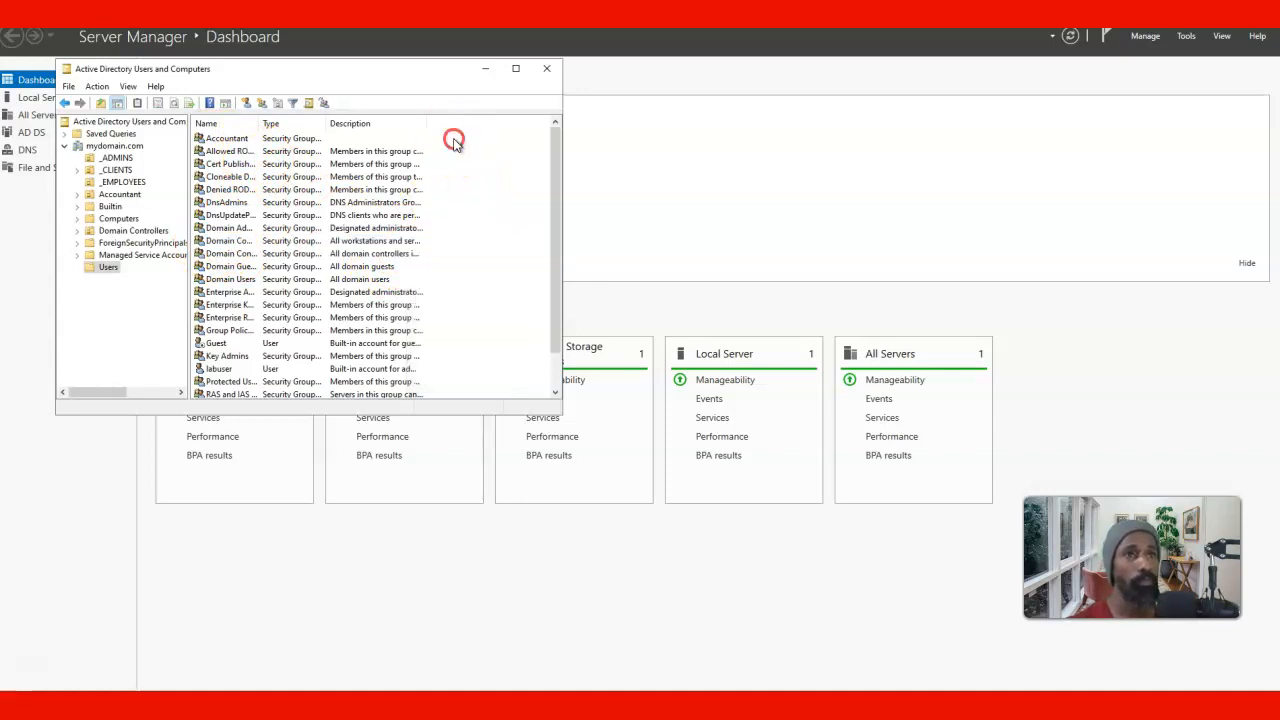
{"action": "mouse_move", "coordinate": [476, 190]}
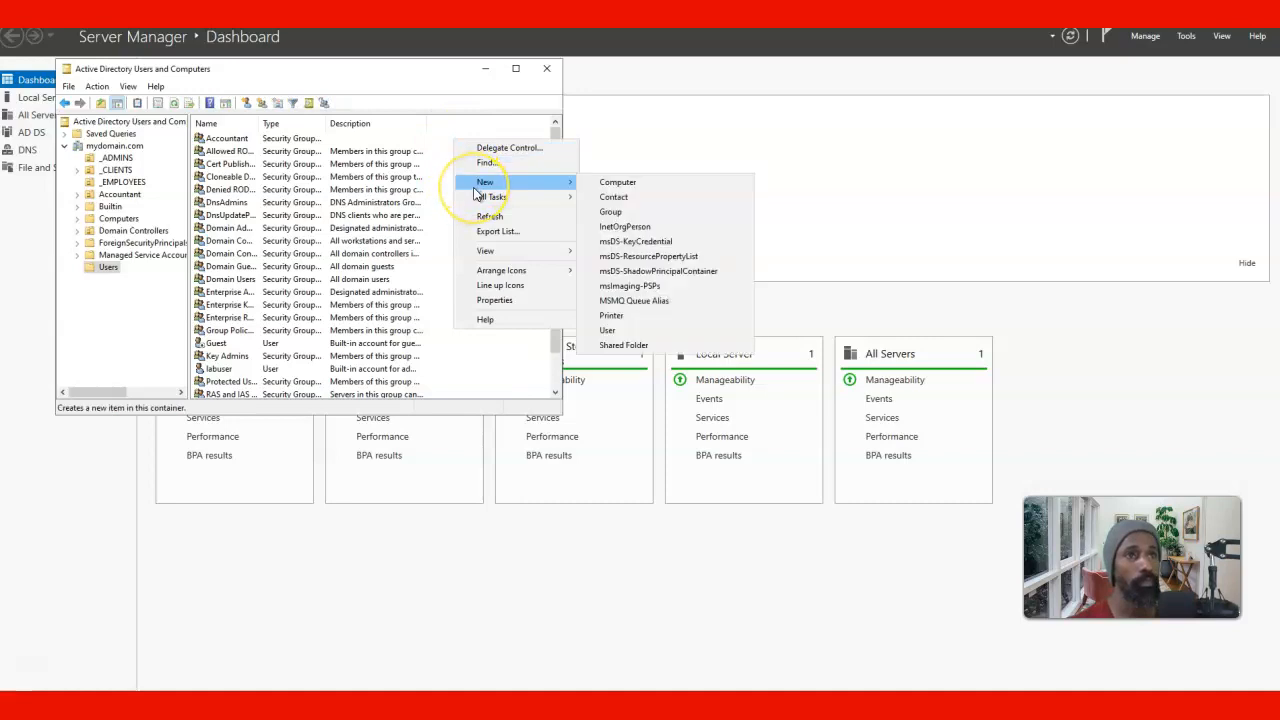
{"action": "left_click", "coordinate": [608, 213]}
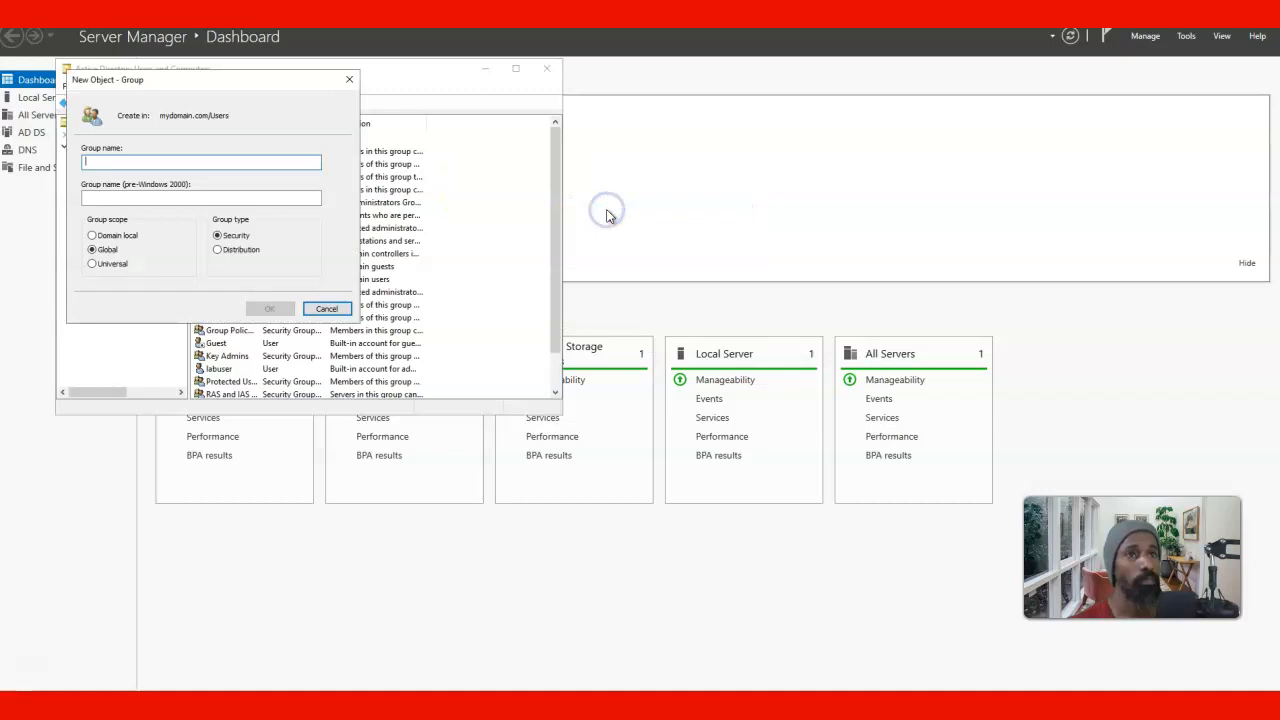
{"action": "left_click", "coordinate": [139, 160]}
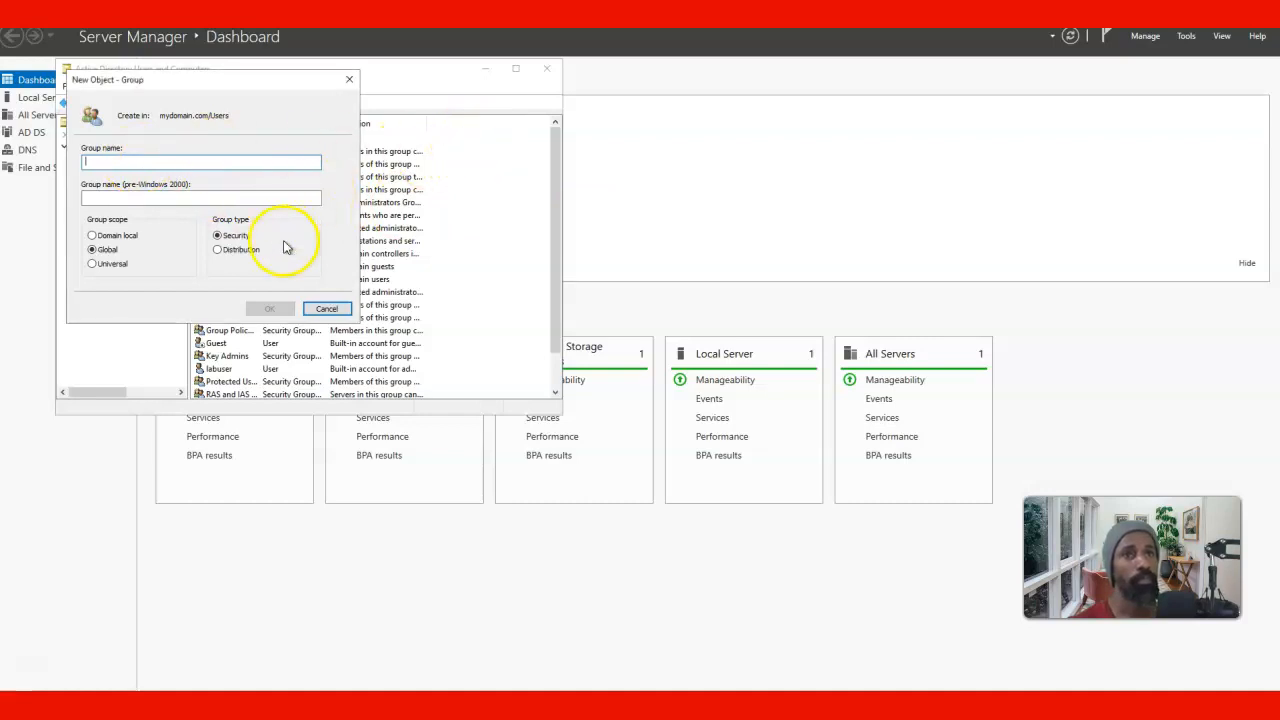
{"action": "left_click", "coordinate": [320, 310]}
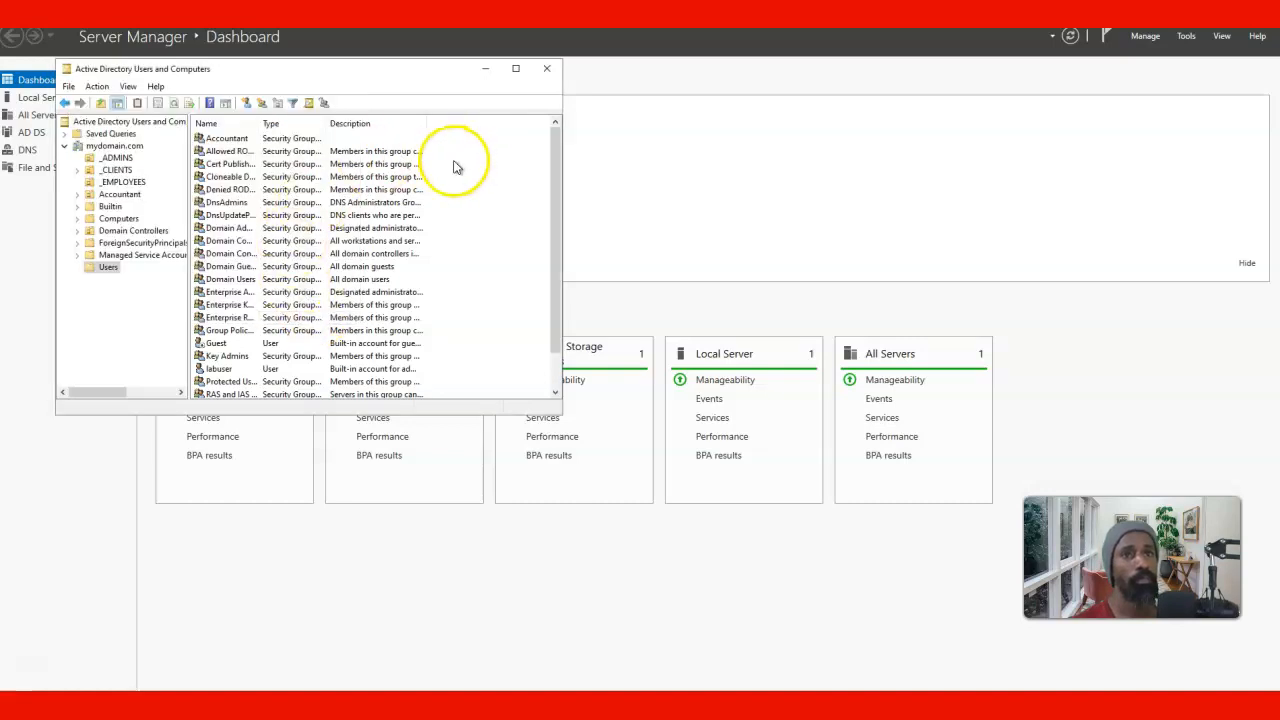
Step: Delete the existing Accountant security group from the domain's Users container
{"action": "left_click", "coordinate": [163, 330]}
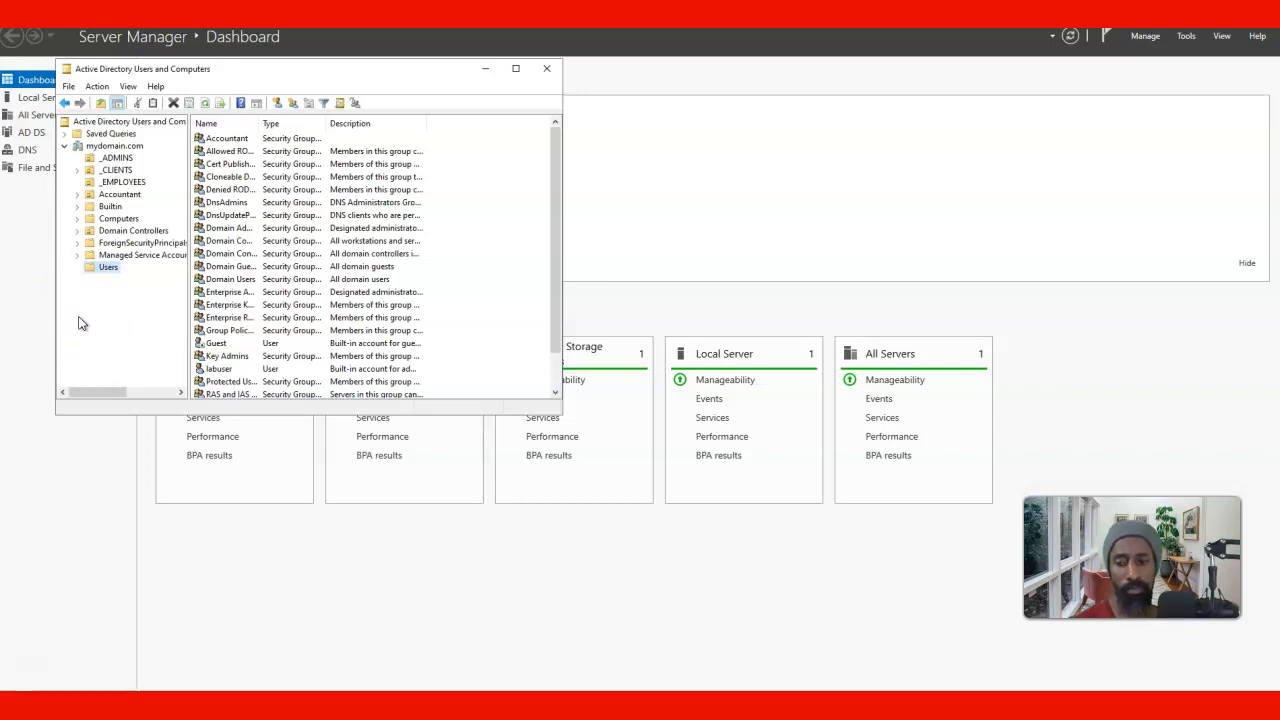
{"action": "left_click", "coordinate": [112, 158]}
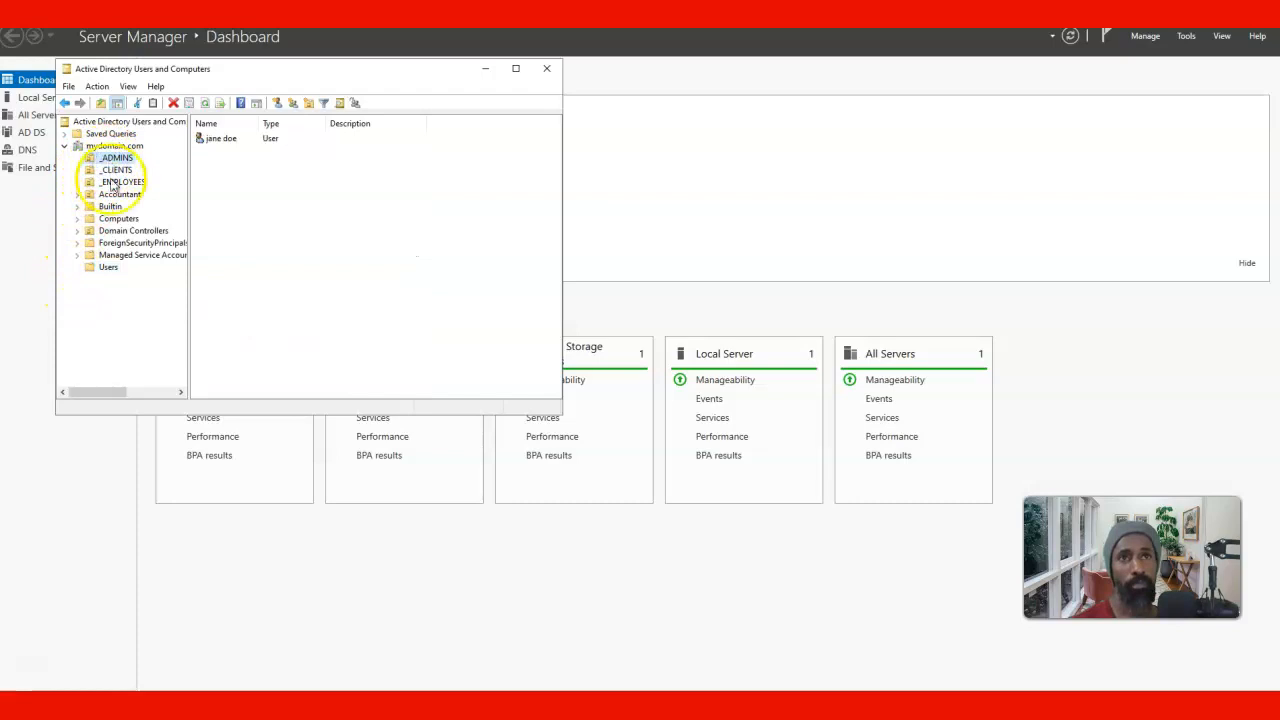
{"action": "left_click", "coordinate": [118, 194]}
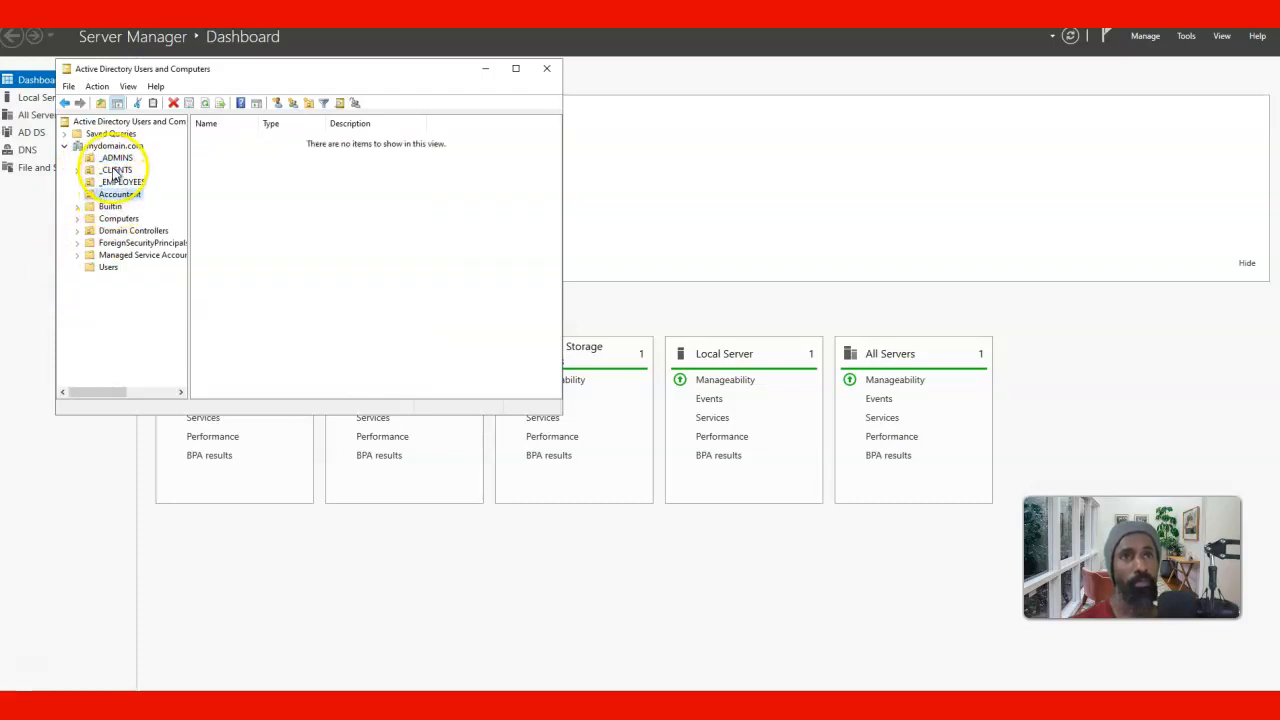
{"action": "left_click", "coordinate": [118, 146]}
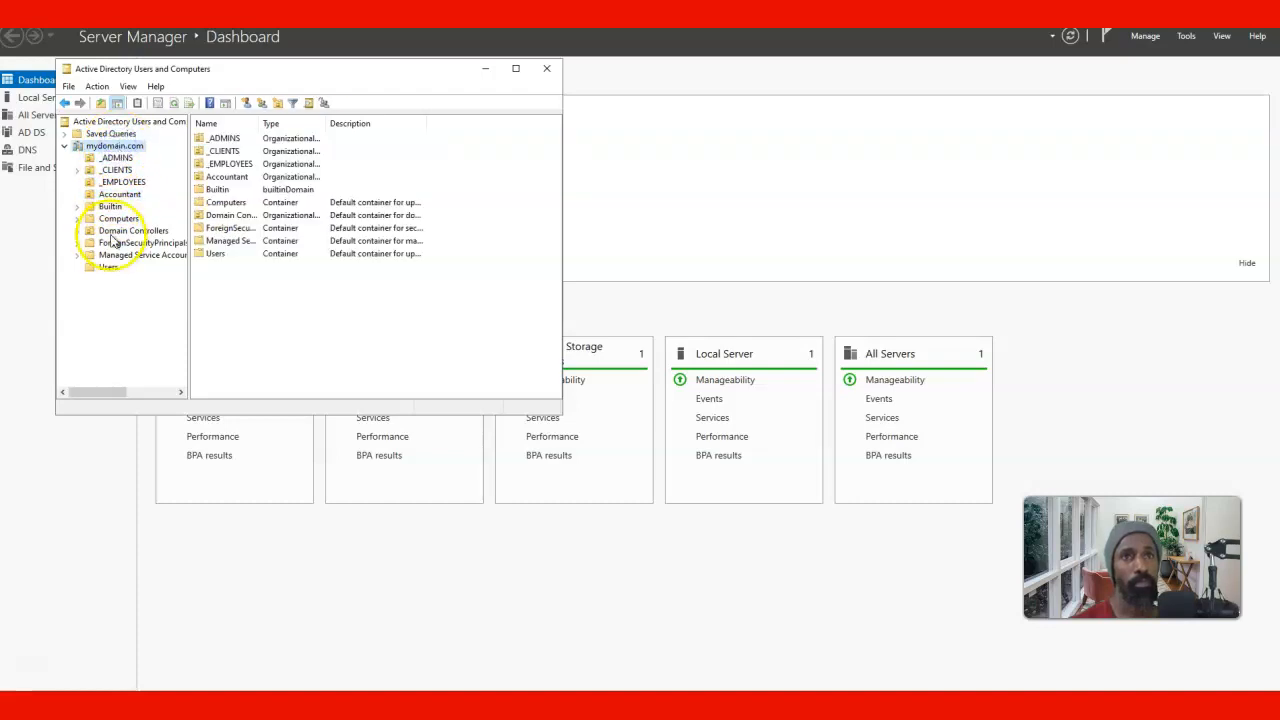
{"action": "left_click", "coordinate": [108, 268]}
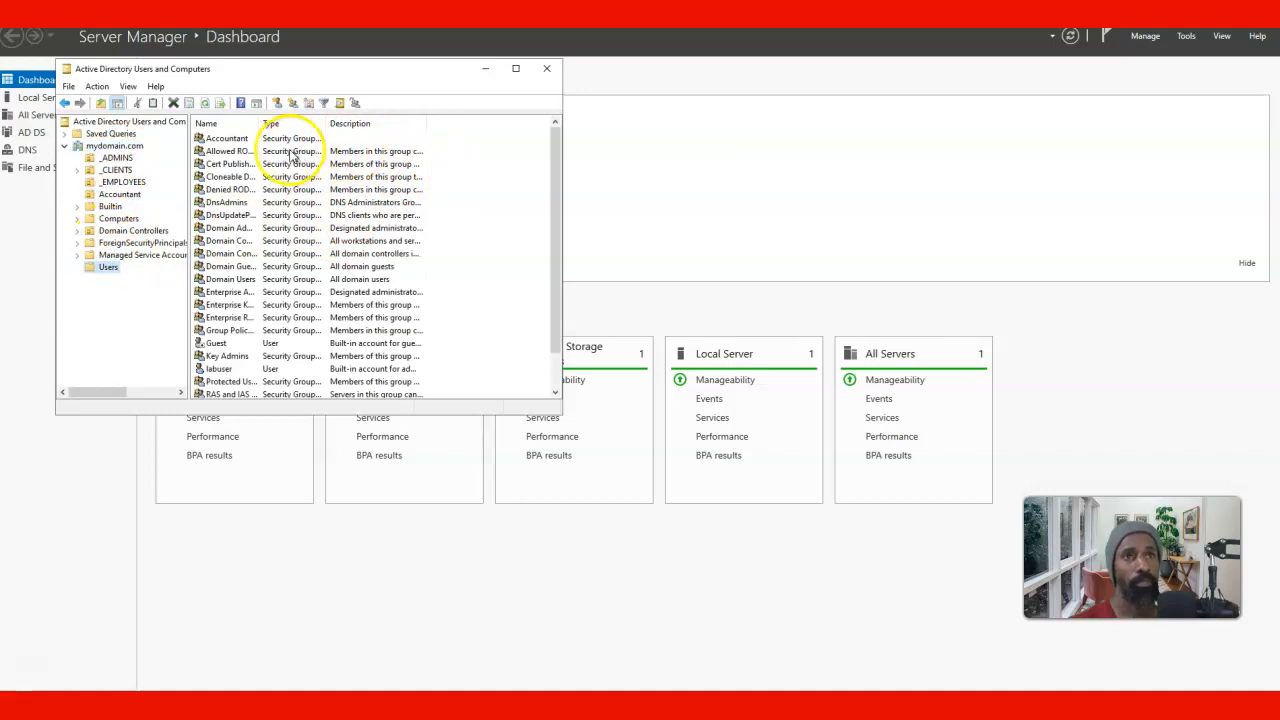
{"action": "left_click", "coordinate": [223, 141]}
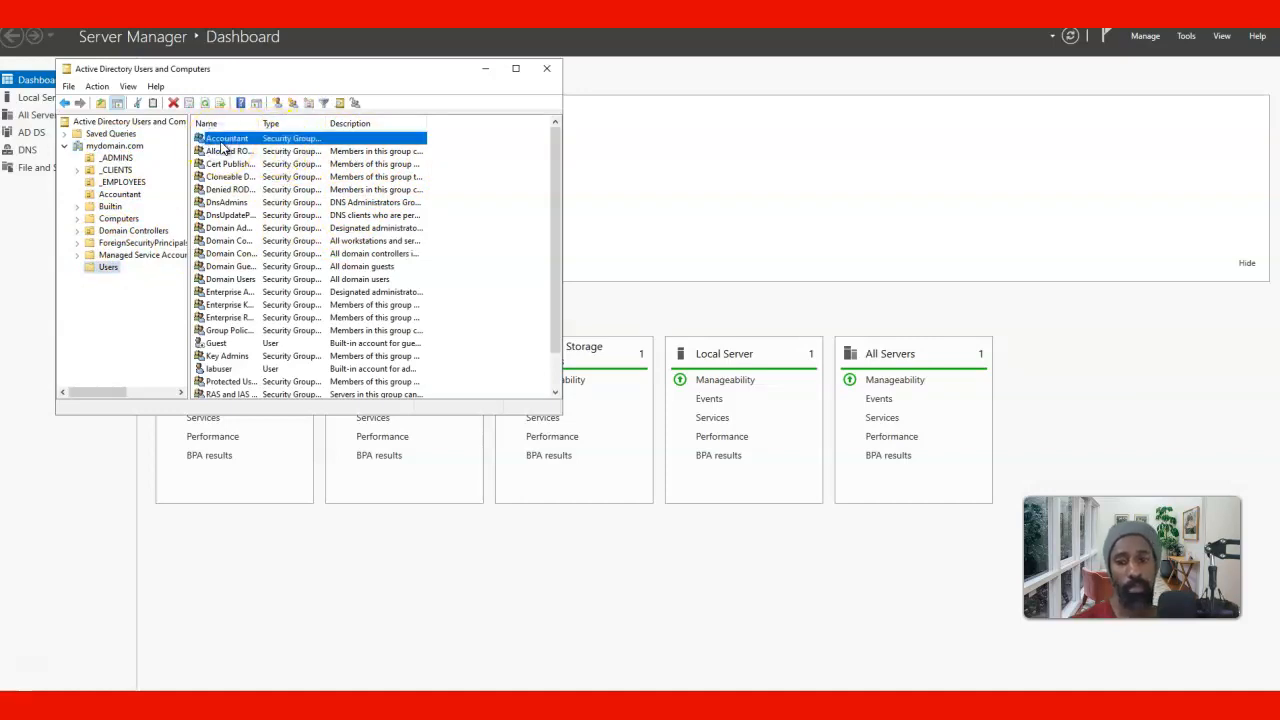
{"action": "left_click", "coordinate": [223, 143]}
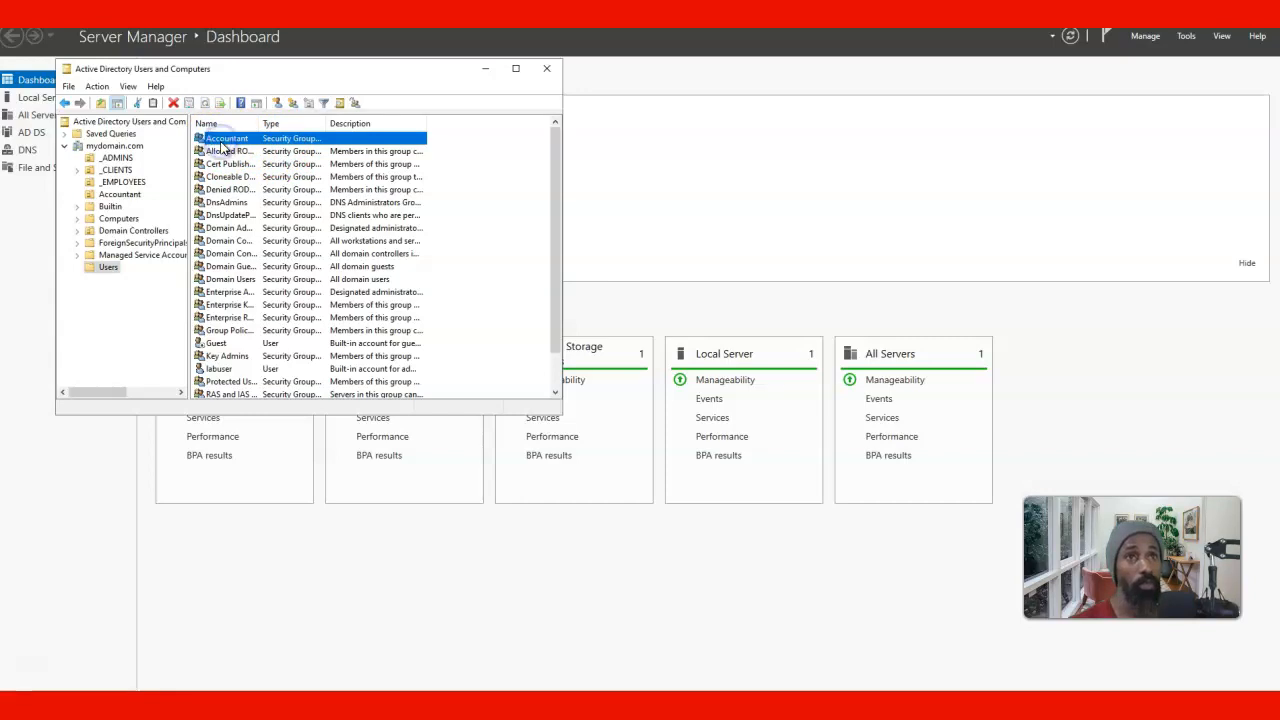
{"action": "right_click", "coordinate": [224, 148]}
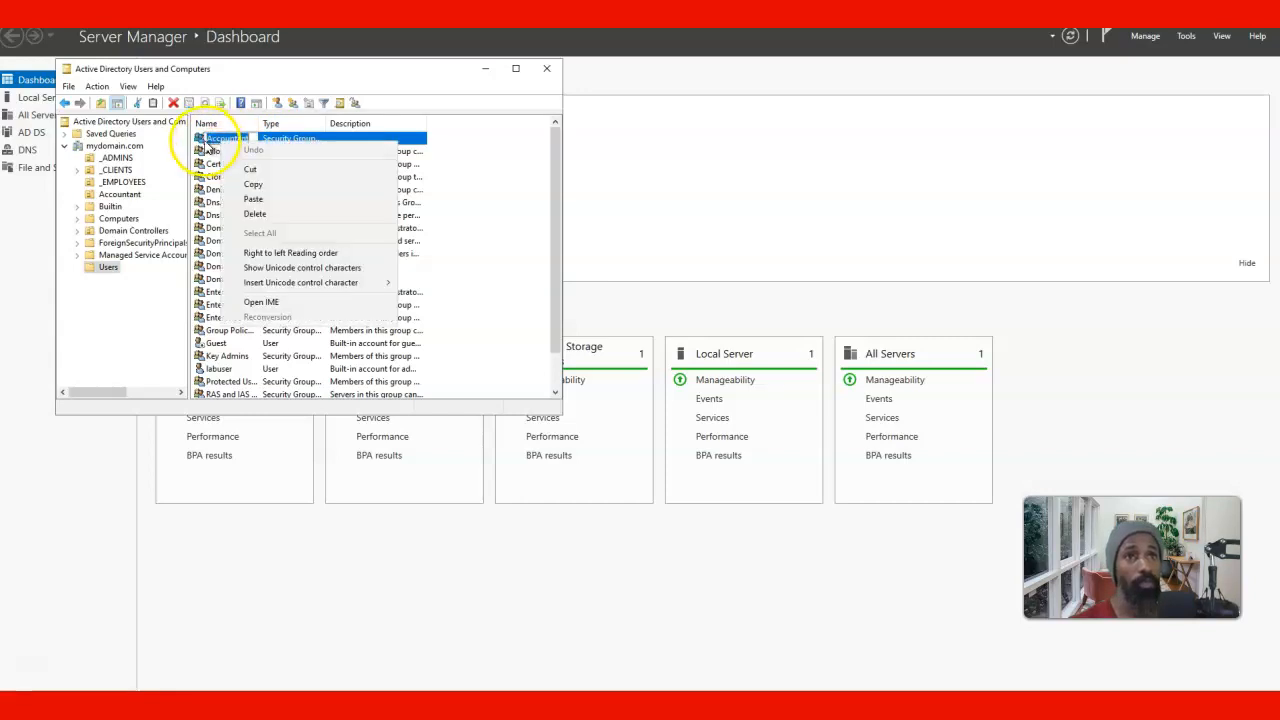
{"action": "left_click", "coordinate": [201, 140]}
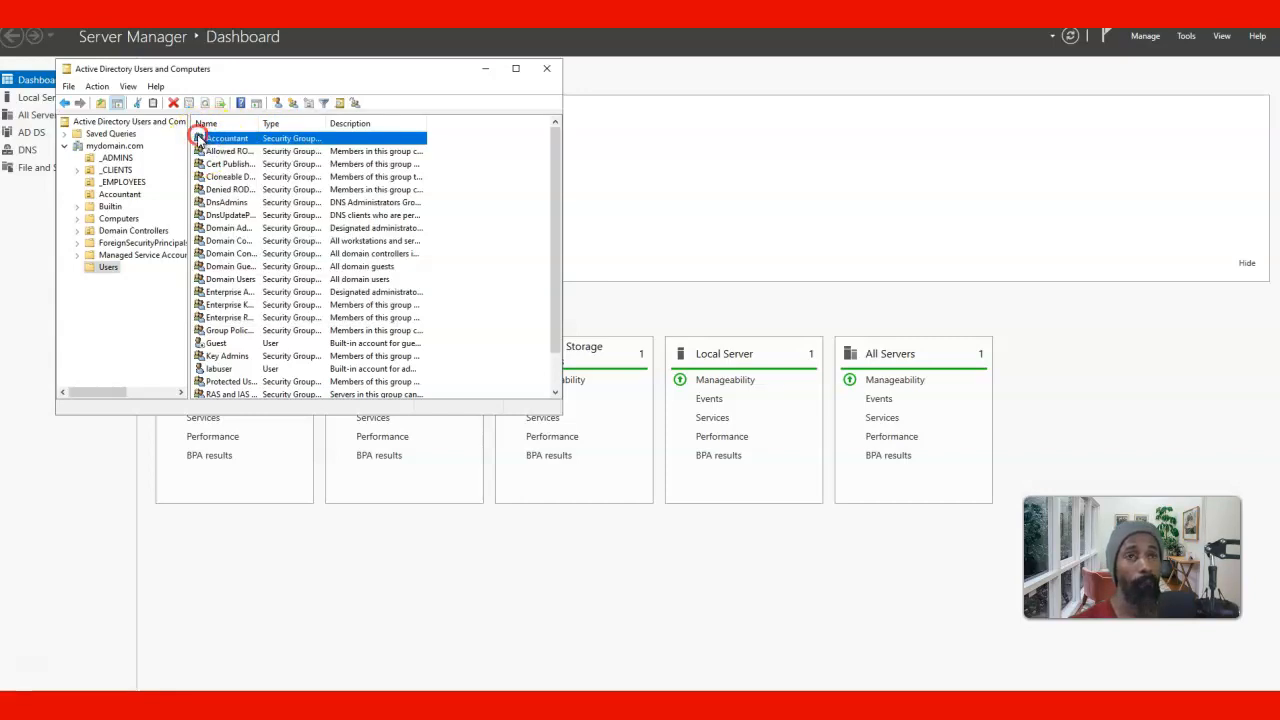
{"action": "right_click", "coordinate": [199, 140]}
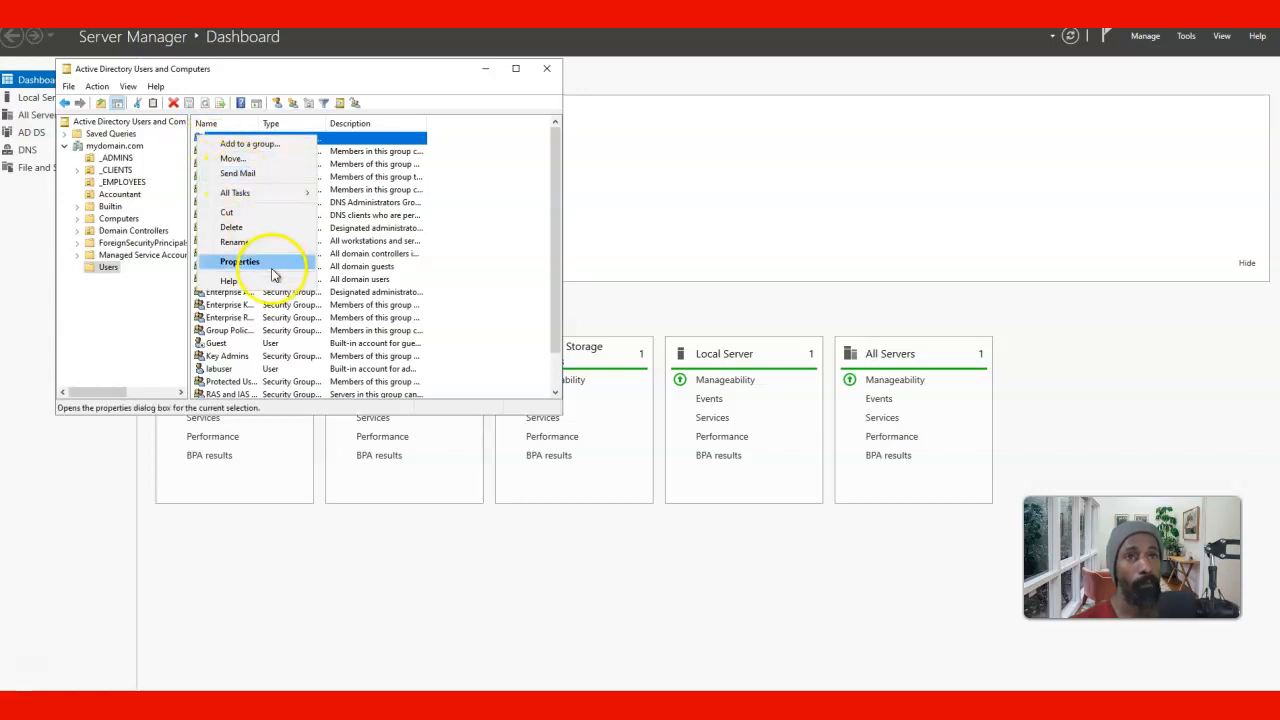
{"action": "left_click", "coordinate": [246, 232]}
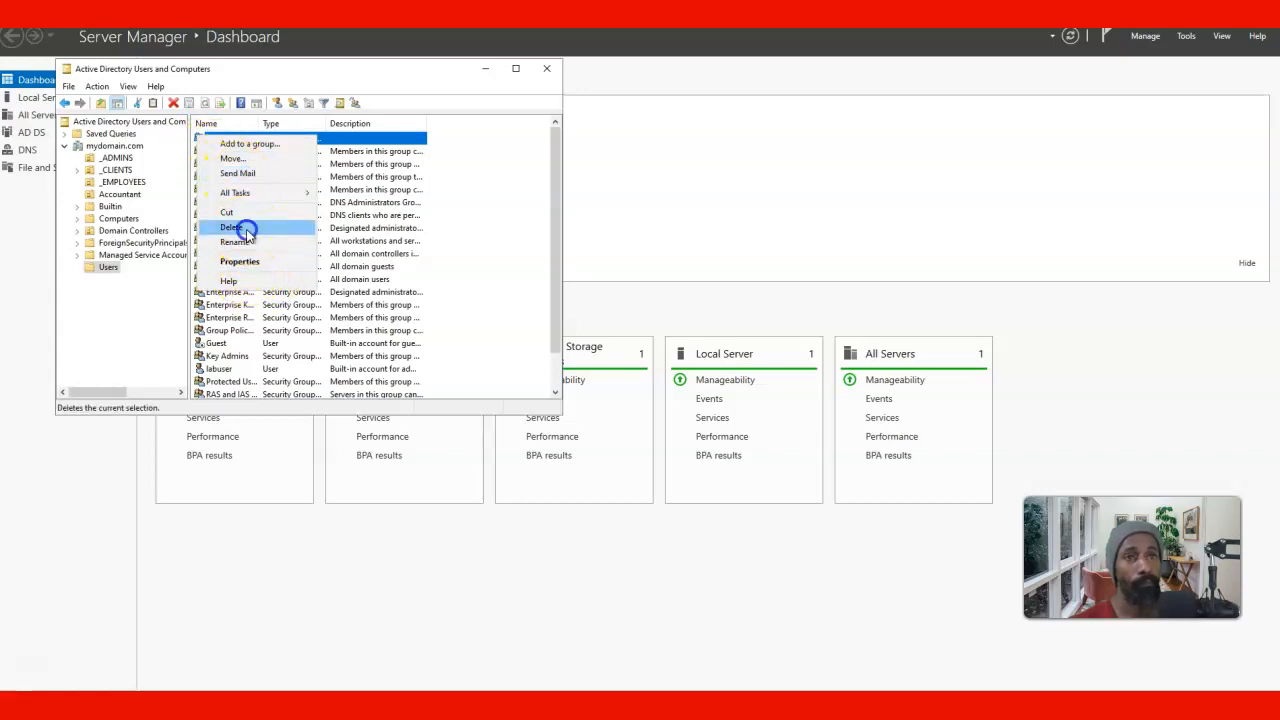
{"action": "left_click", "coordinate": [688, 406]}
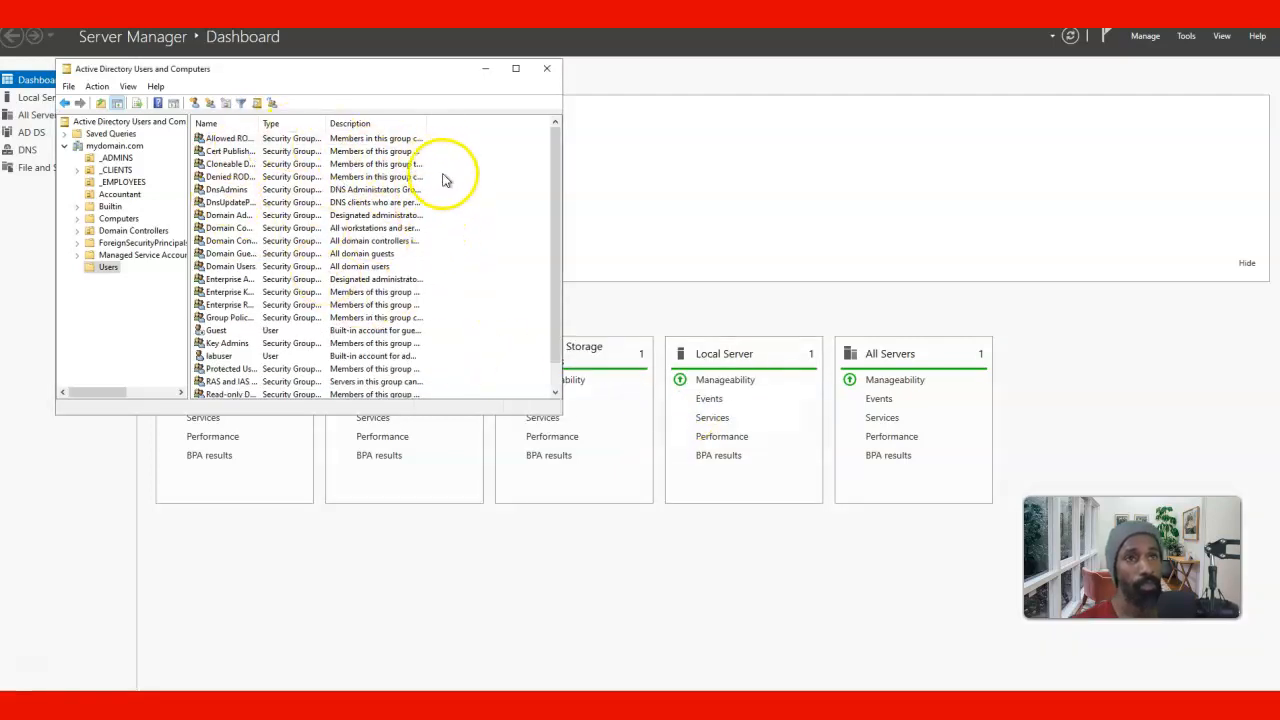
Step: Create a global security group named ACCOUNTANTS in the Users container, and widen the Name column to show full names
{"action": "right_click", "coordinate": [456, 162]}
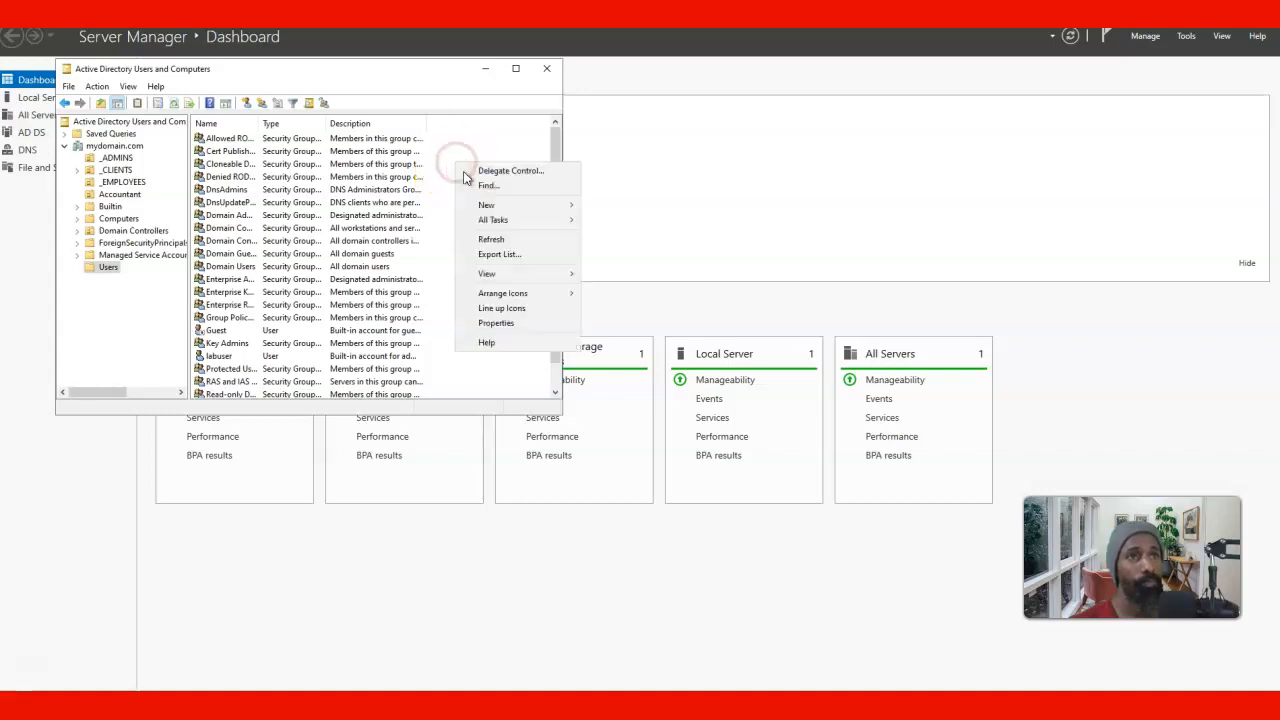
{"action": "mouse_move", "coordinate": [528, 205]}
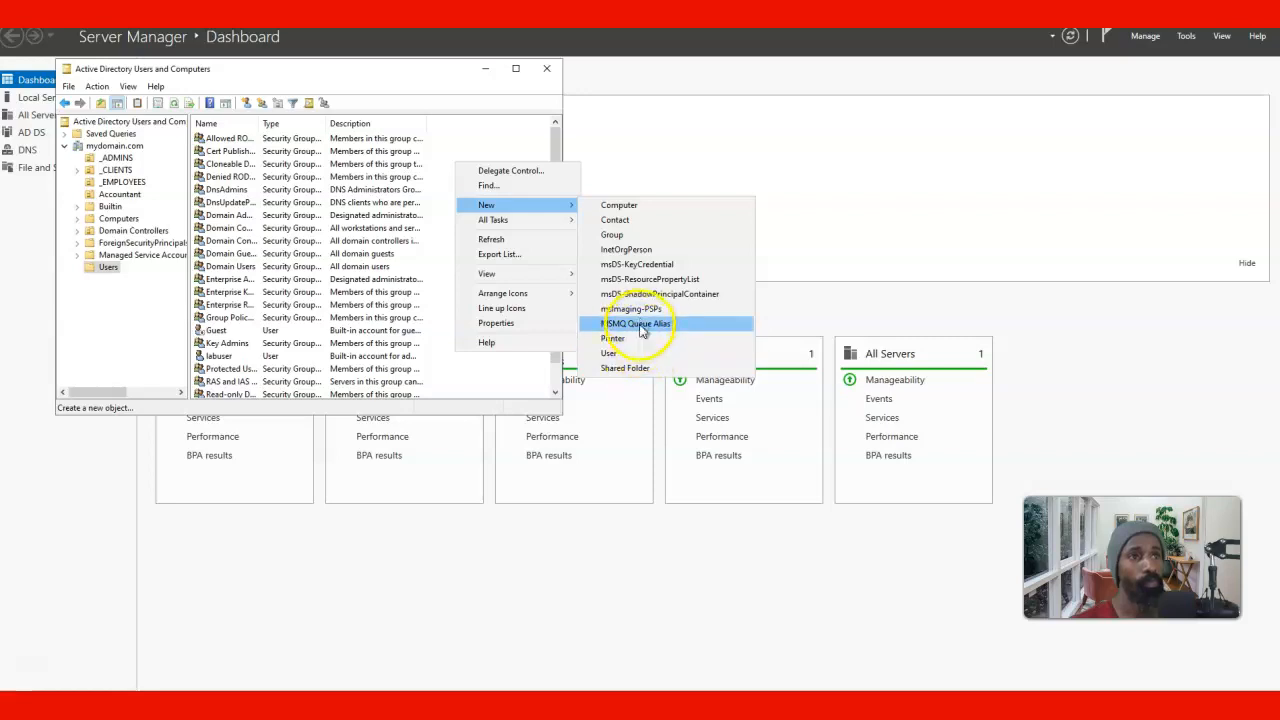
{"action": "left_click", "coordinate": [643, 234]}
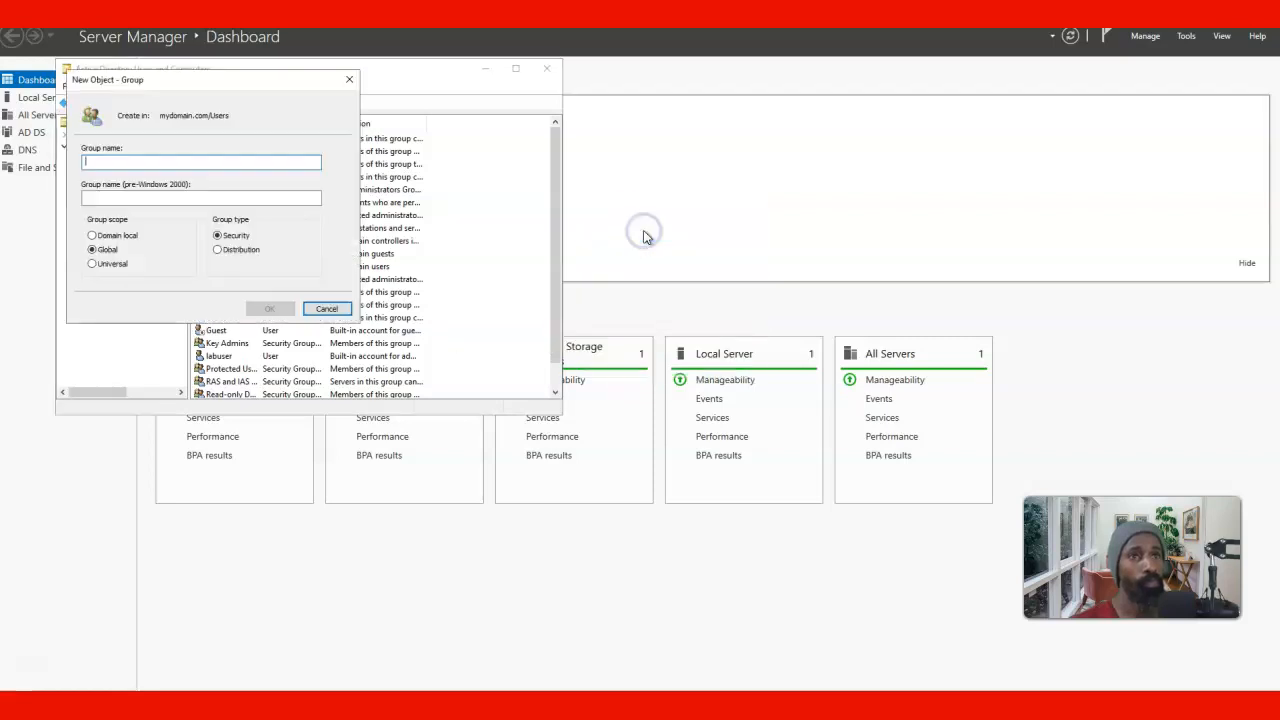
{"action": "left_click", "coordinate": [125, 158]}
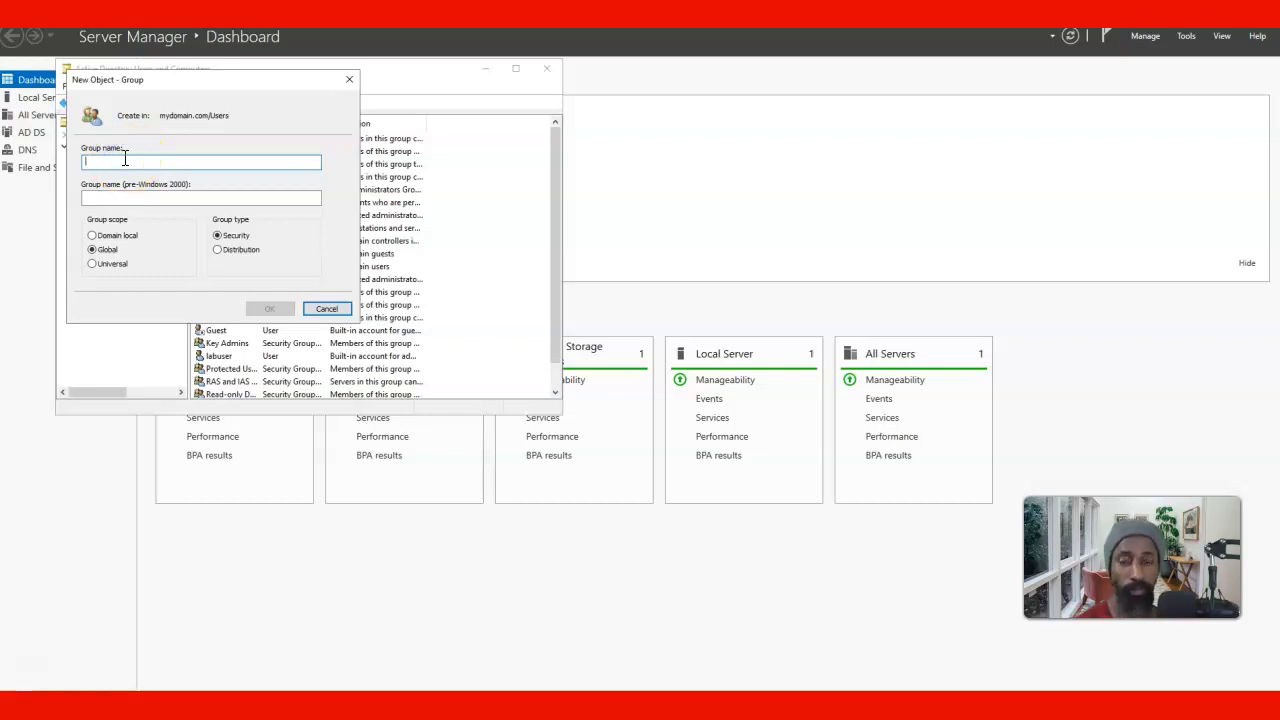
{"action": "type", "text": "ACCOUNTANTS"}
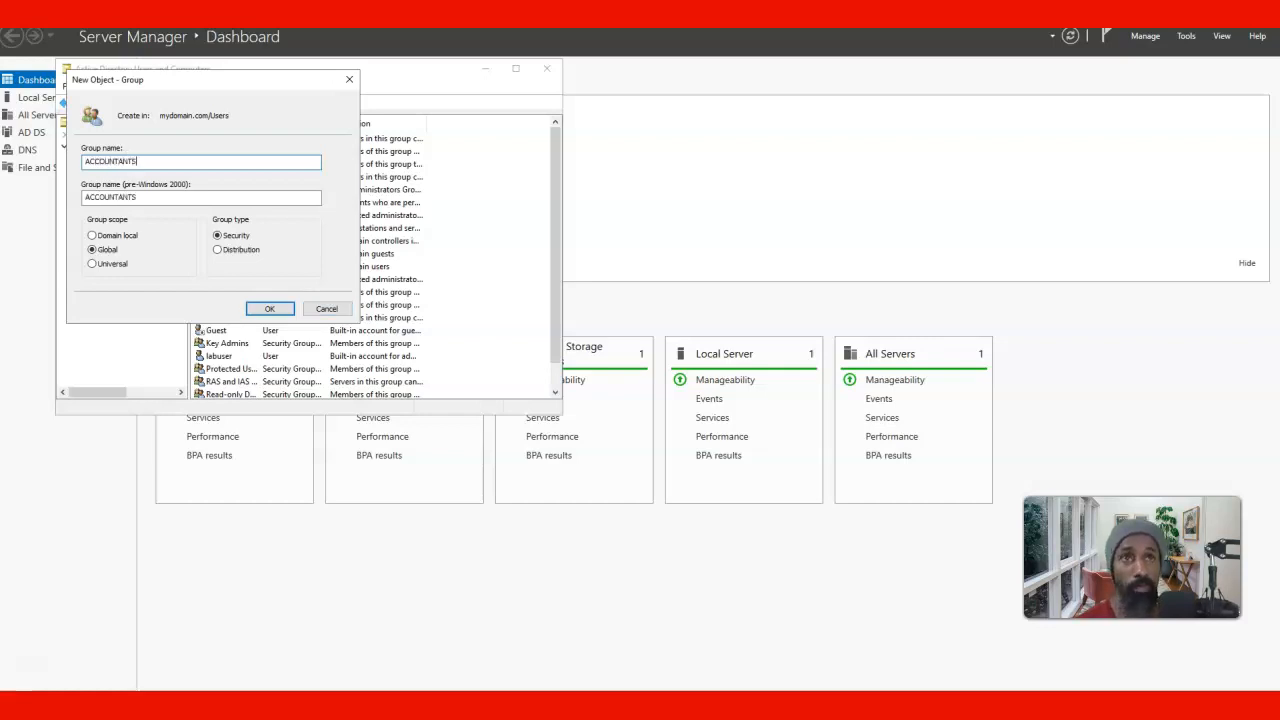
{"action": "left_click", "coordinate": [270, 309]}
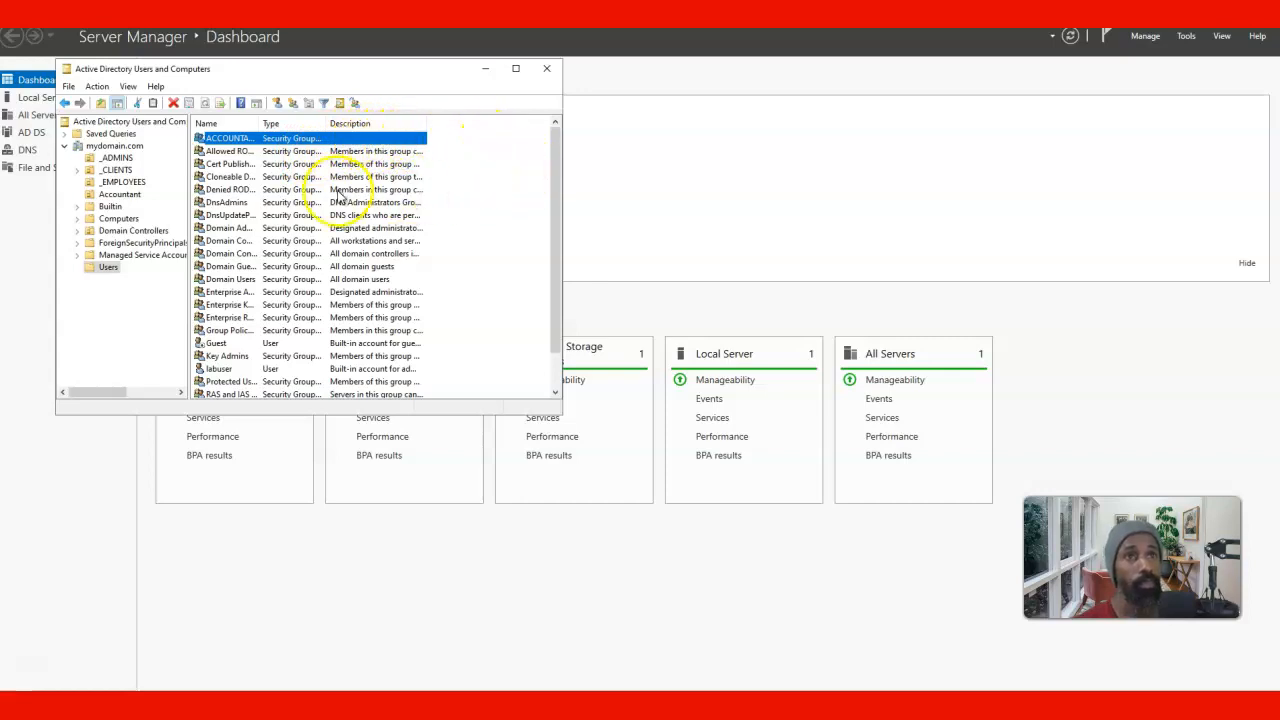
{"action": "left_click_drag", "start_coordinate": [261, 123], "coordinate": [311, 127]}
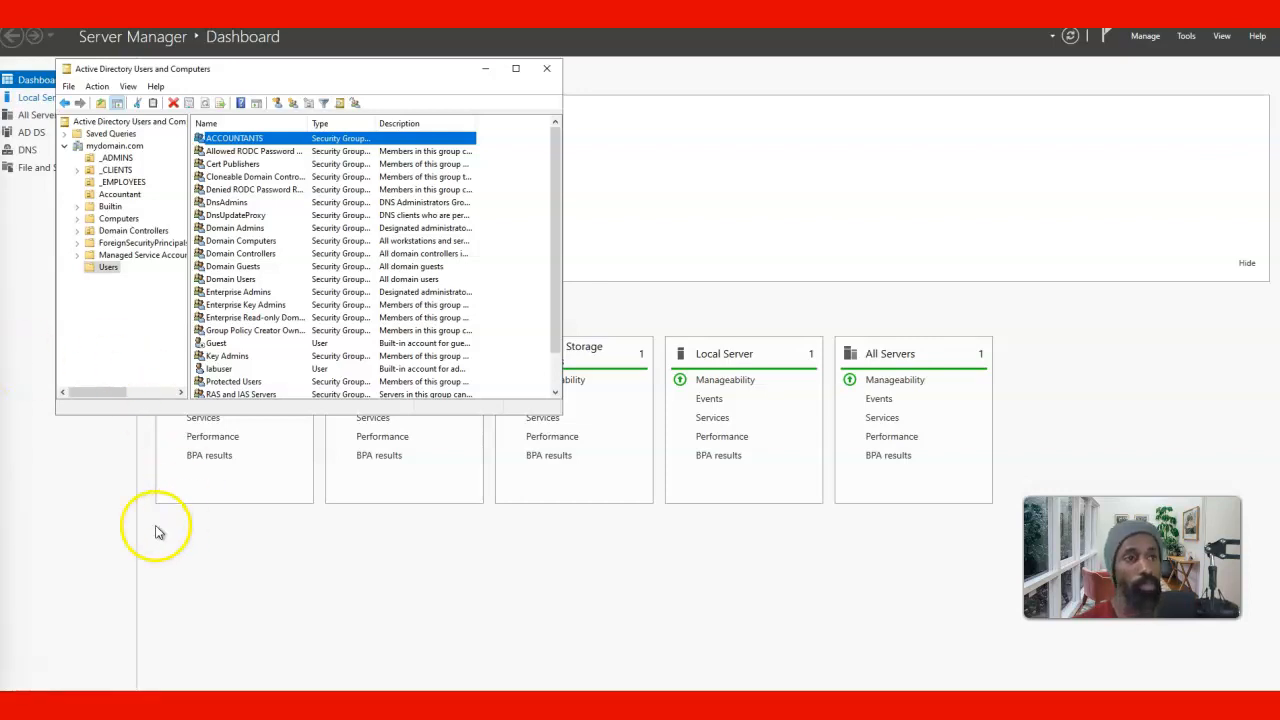
Step: Bring up the Windows (C:) window, open specific-people sharing for the accounting folder and add the ACCOUNTANTS group to its list
{"action": "left_click", "coordinate": [300, 704]}
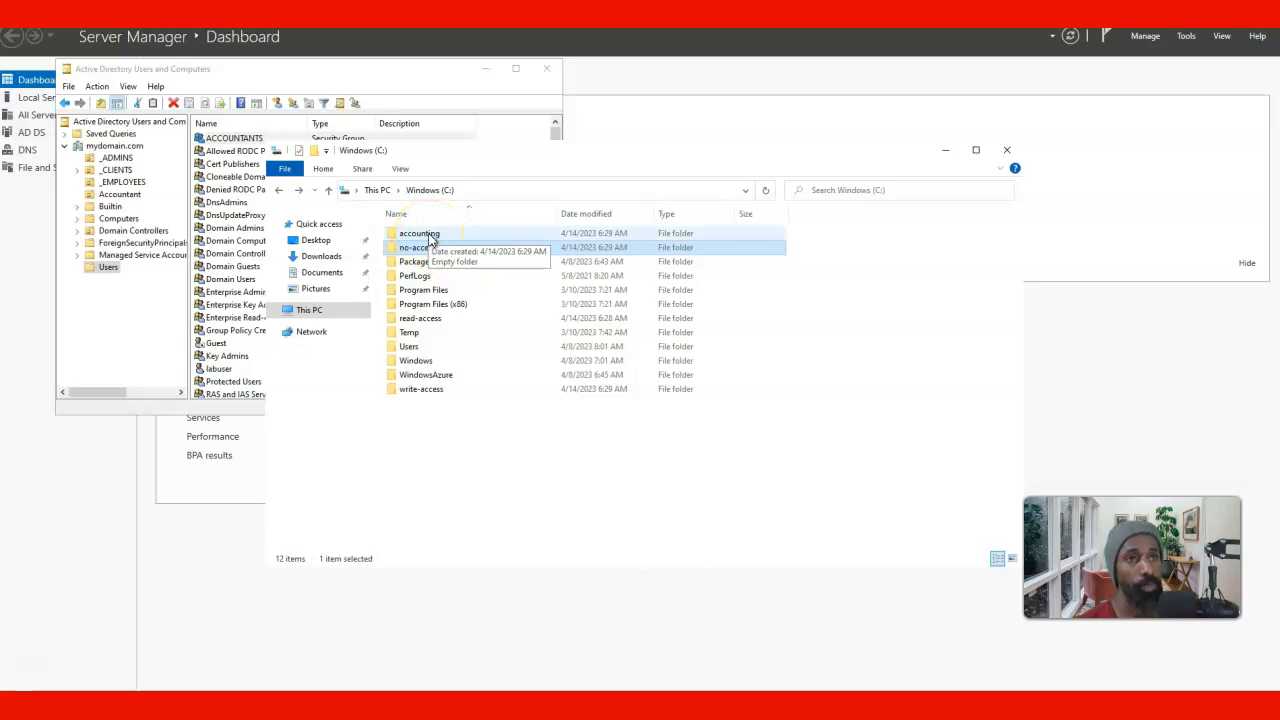
{"action": "left_click", "coordinate": [430, 238]}
{"action": "right_click", "coordinate": [430, 238]}
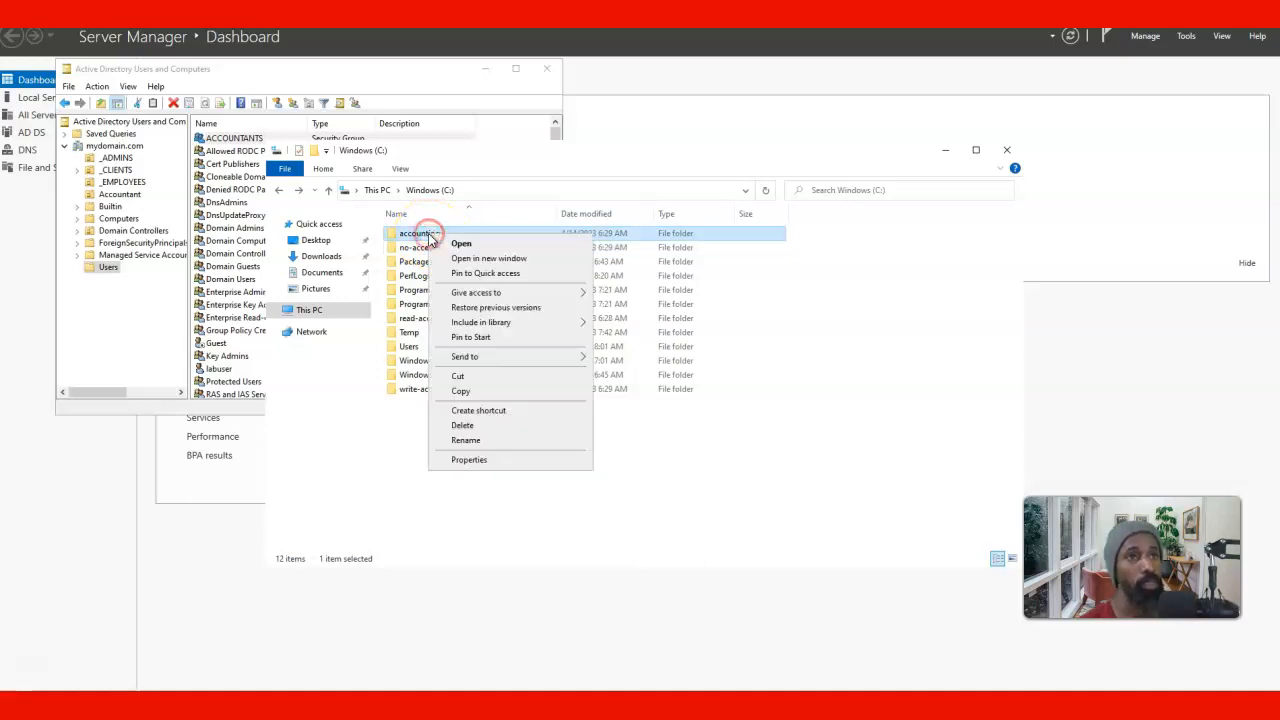
{"action": "mouse_move", "coordinate": [490, 292]}
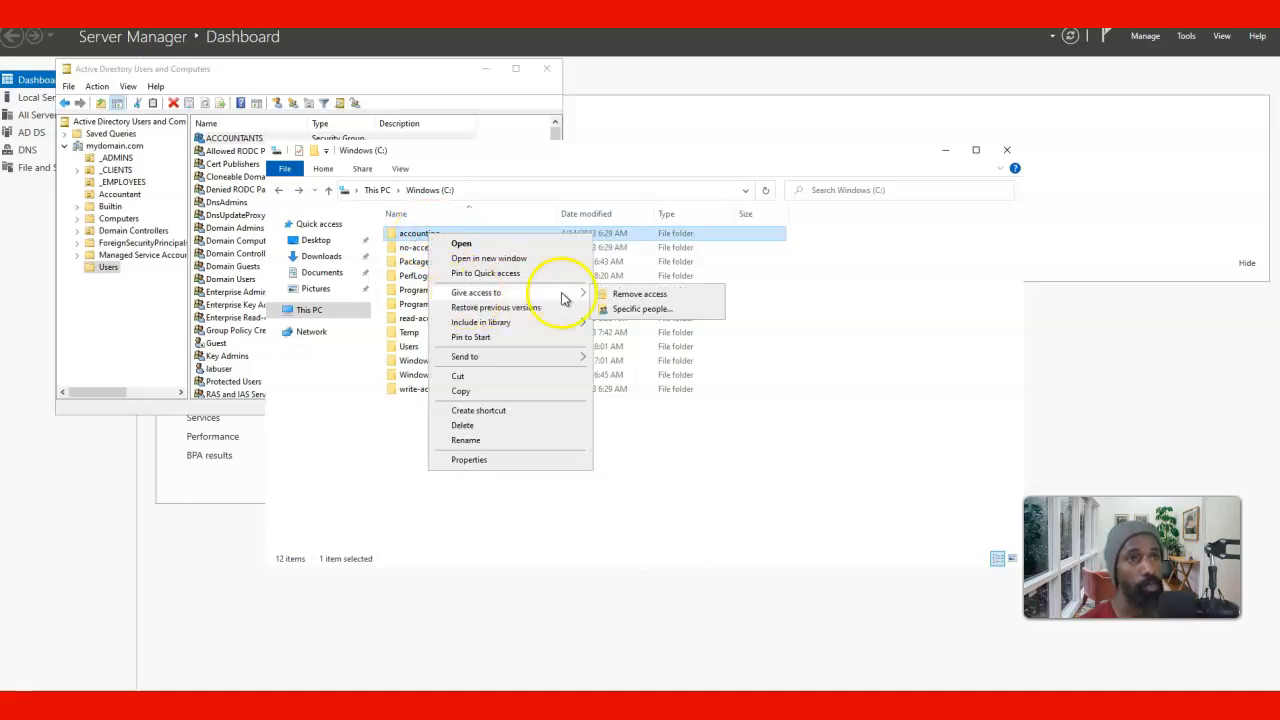
{"action": "left_click", "coordinate": [632, 309]}
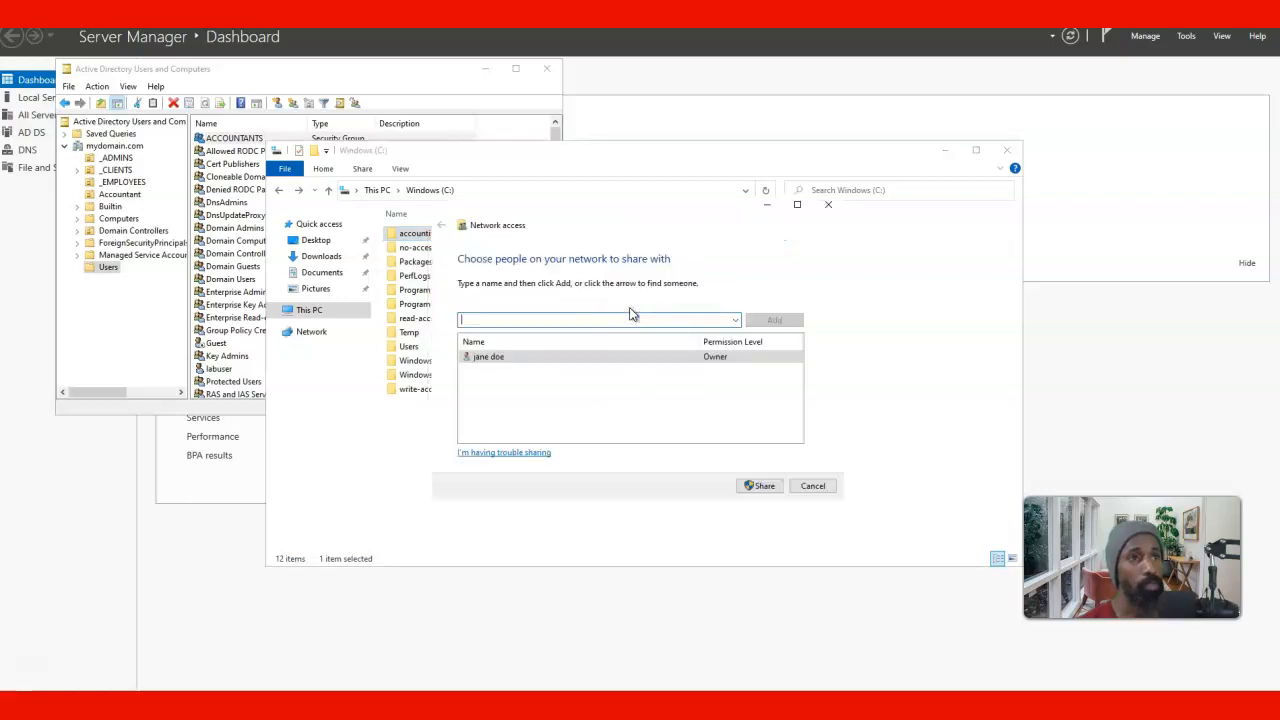
{"action": "left_click", "coordinate": [736, 320]}
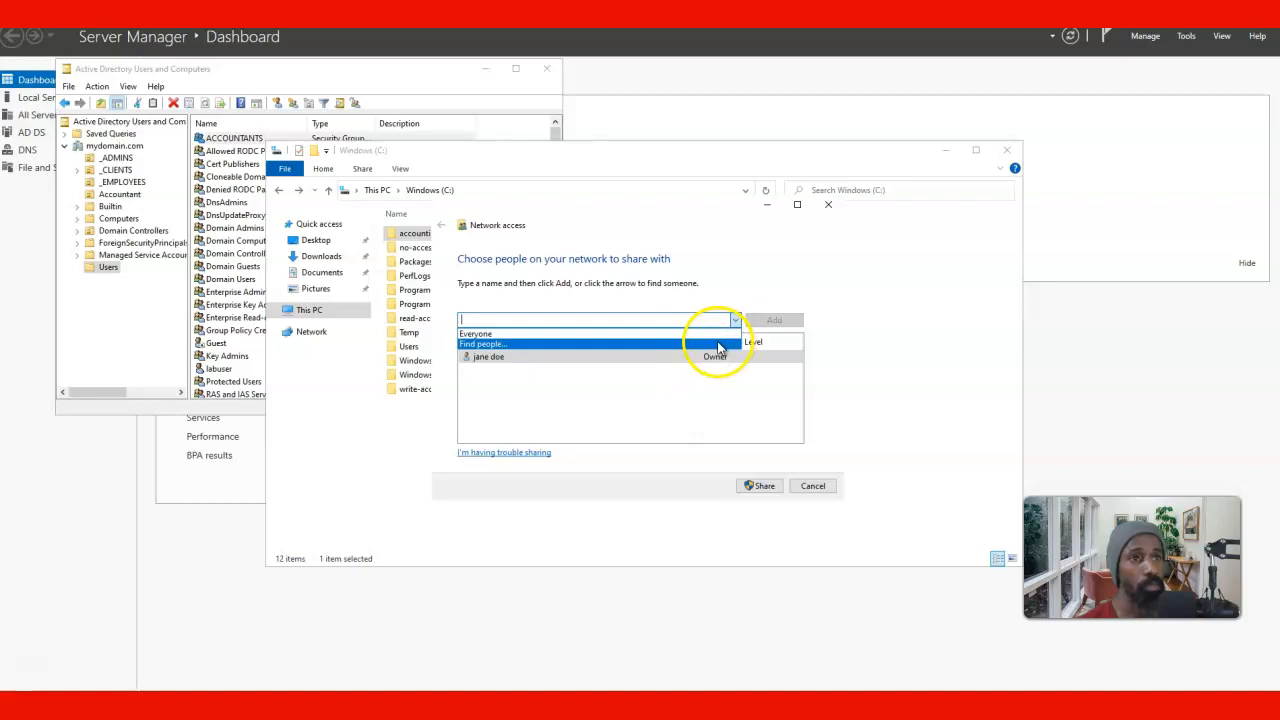
{"action": "left_click", "coordinate": [718, 344]}
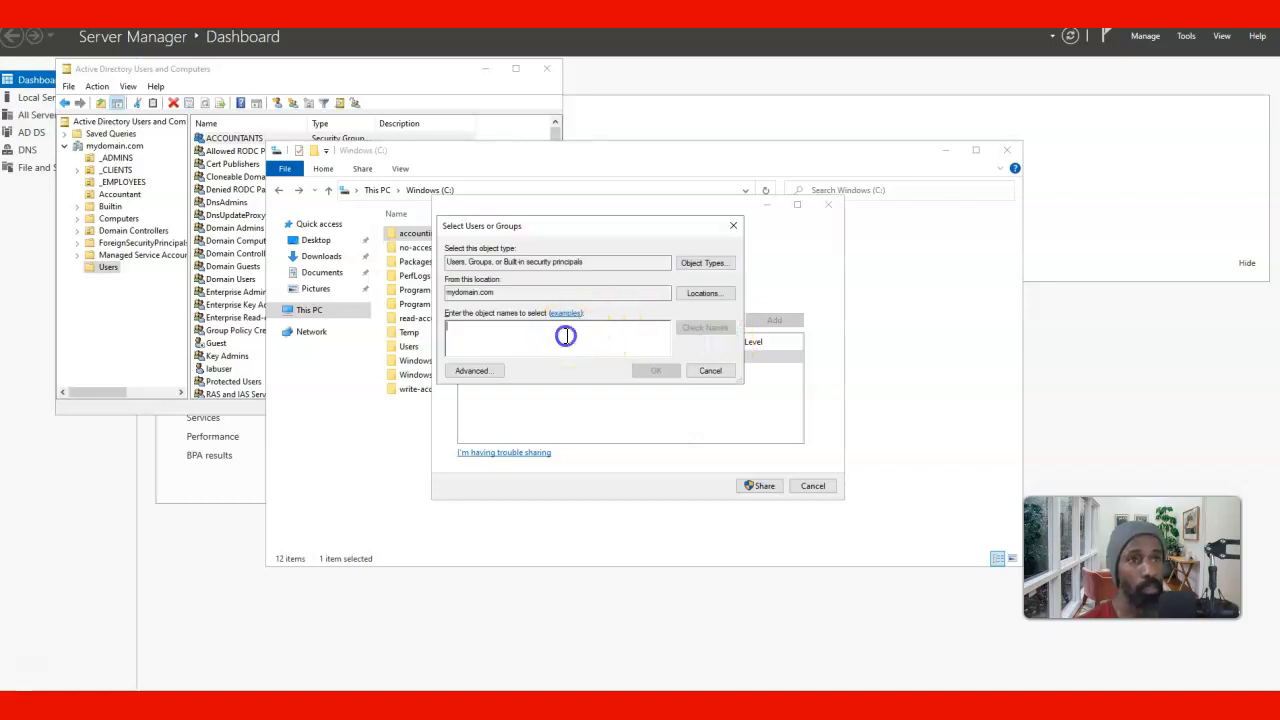
{"action": "type", "text": "ACC"}
{"action": "left_click", "coordinate": [705, 328]}
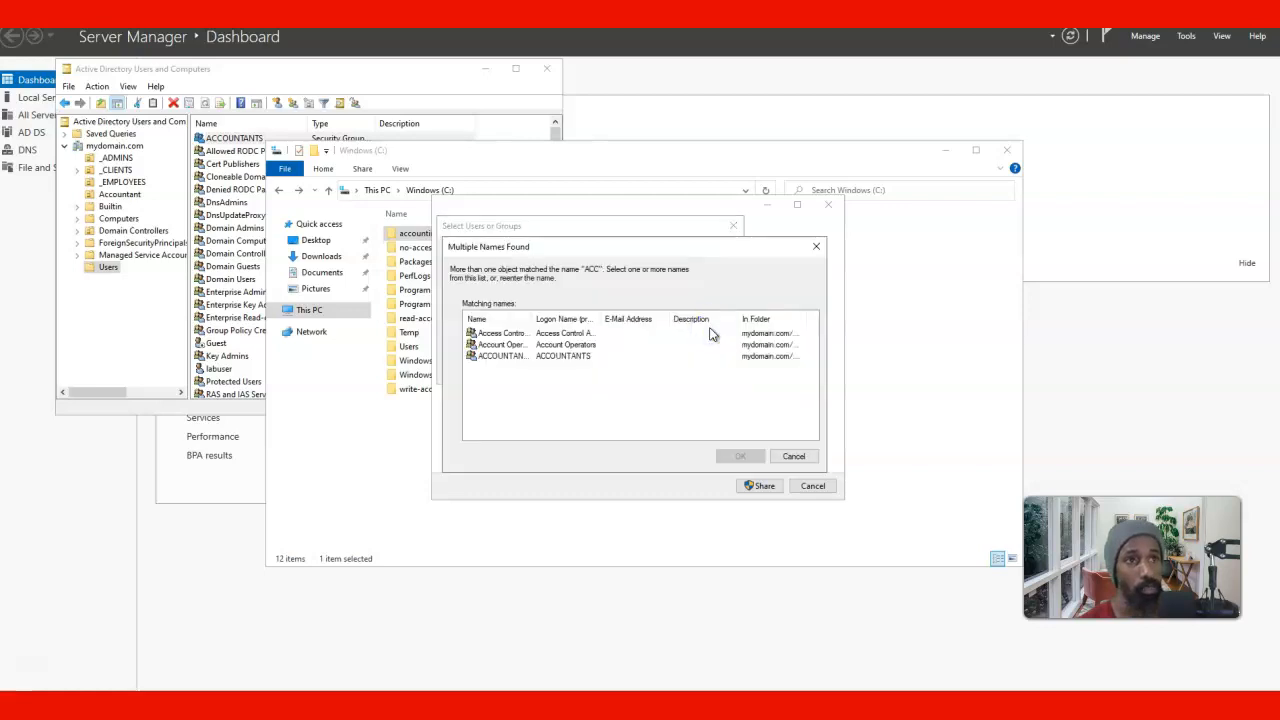
{"action": "left_click", "coordinate": [497, 358]}
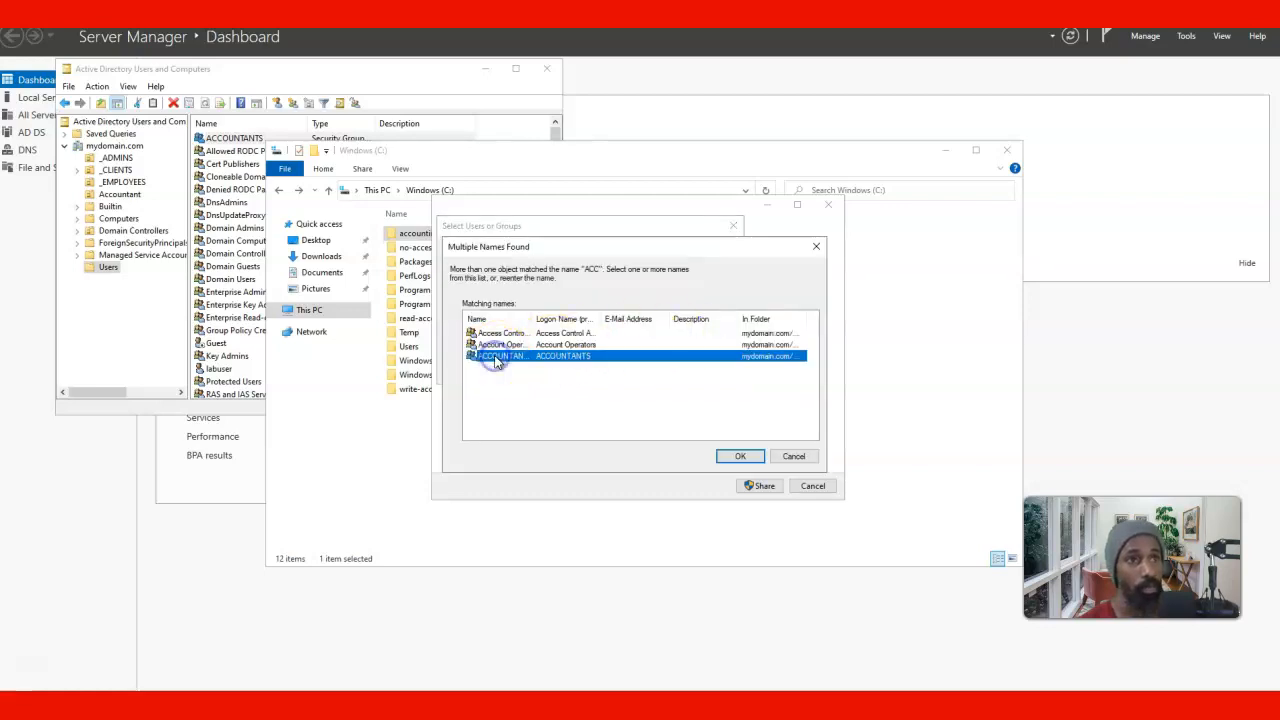
{"action": "left_click", "coordinate": [741, 455]}
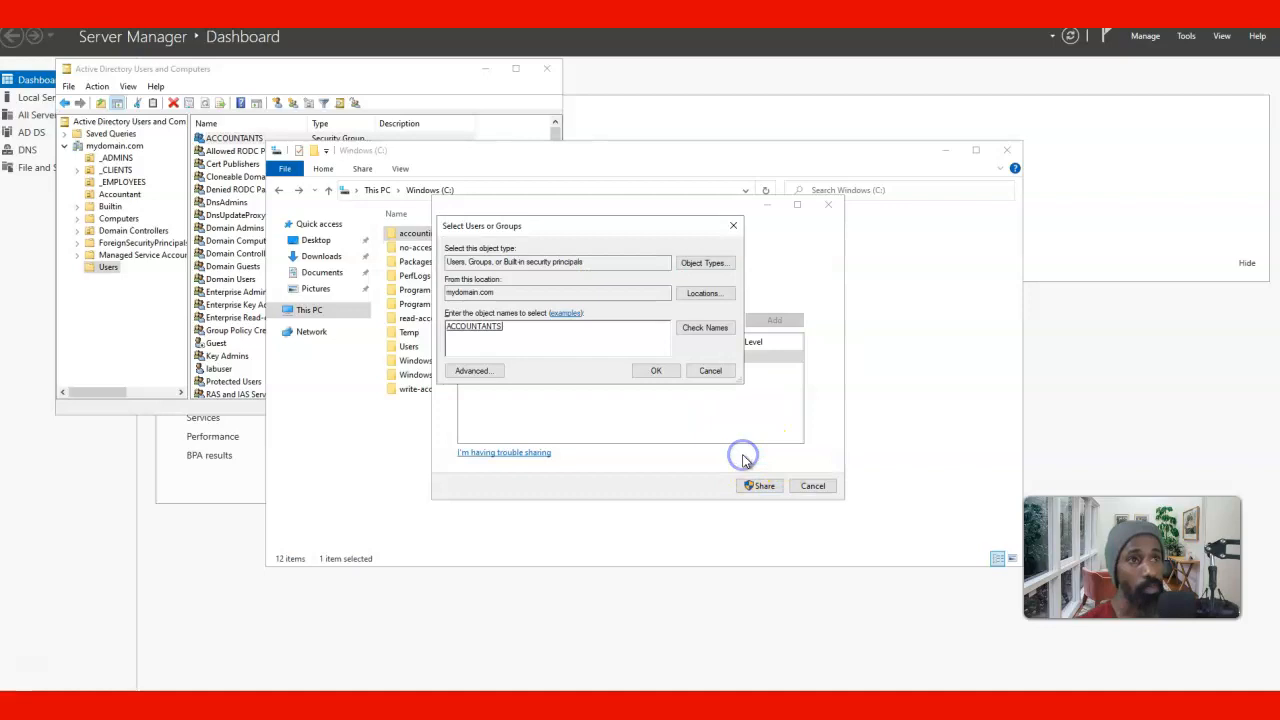
{"action": "left_click", "coordinate": [656, 371]}
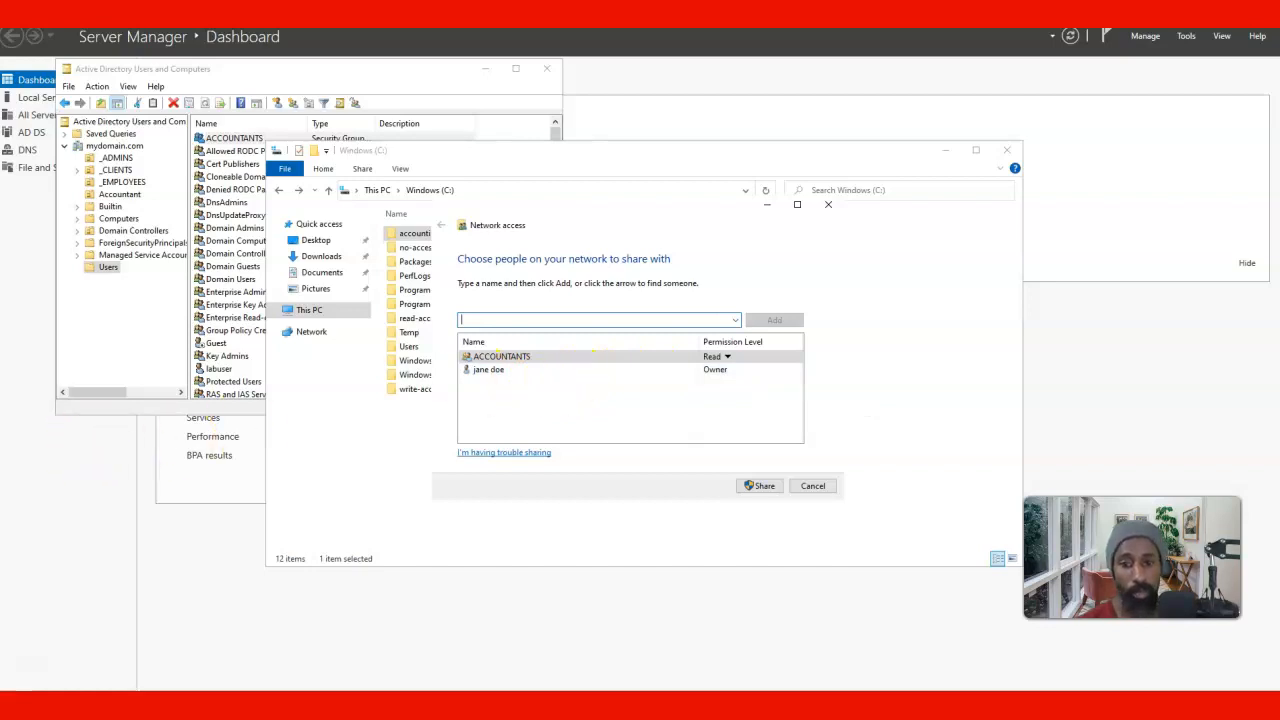
Step: Give ACCOUNTANTS Read/Write permission on the accounting folder, complete the sharing wizard and shift the Windows (C:) window slightly
{"action": "left_click", "coordinate": [726, 358]}
{"action": "left_click", "coordinate": [752, 371]}
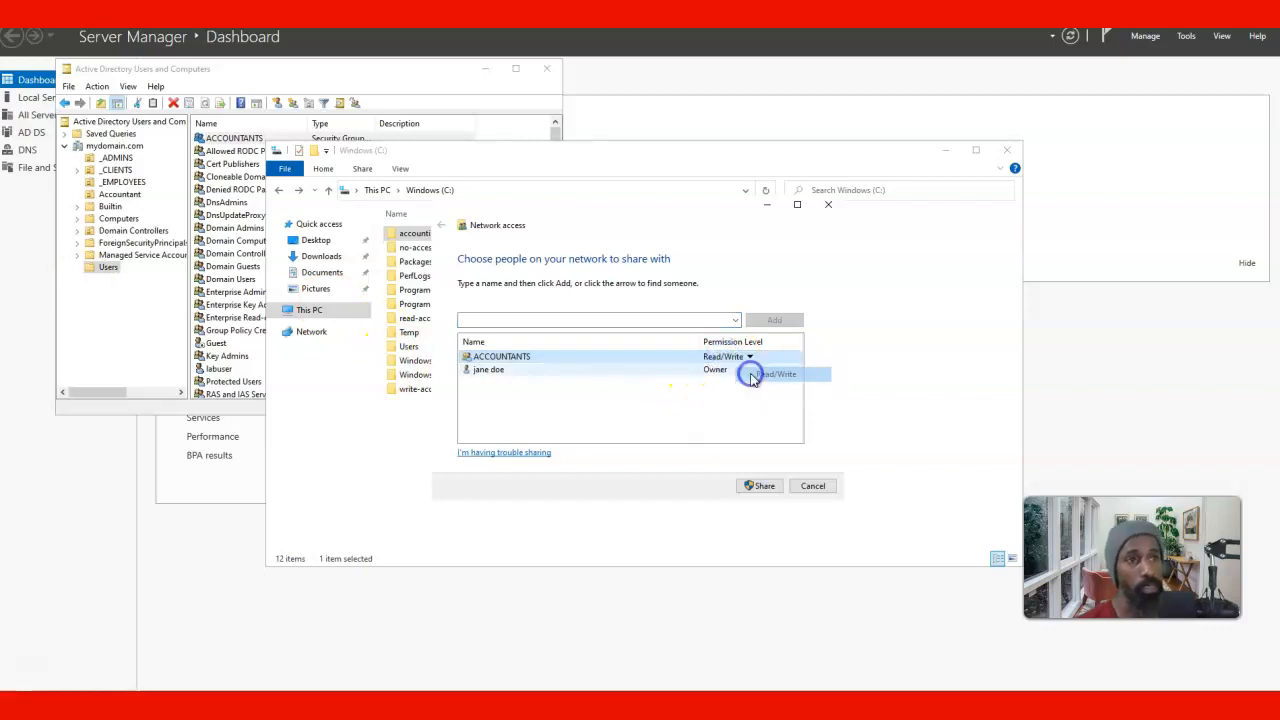
{"action": "left_click", "coordinate": [764, 486]}
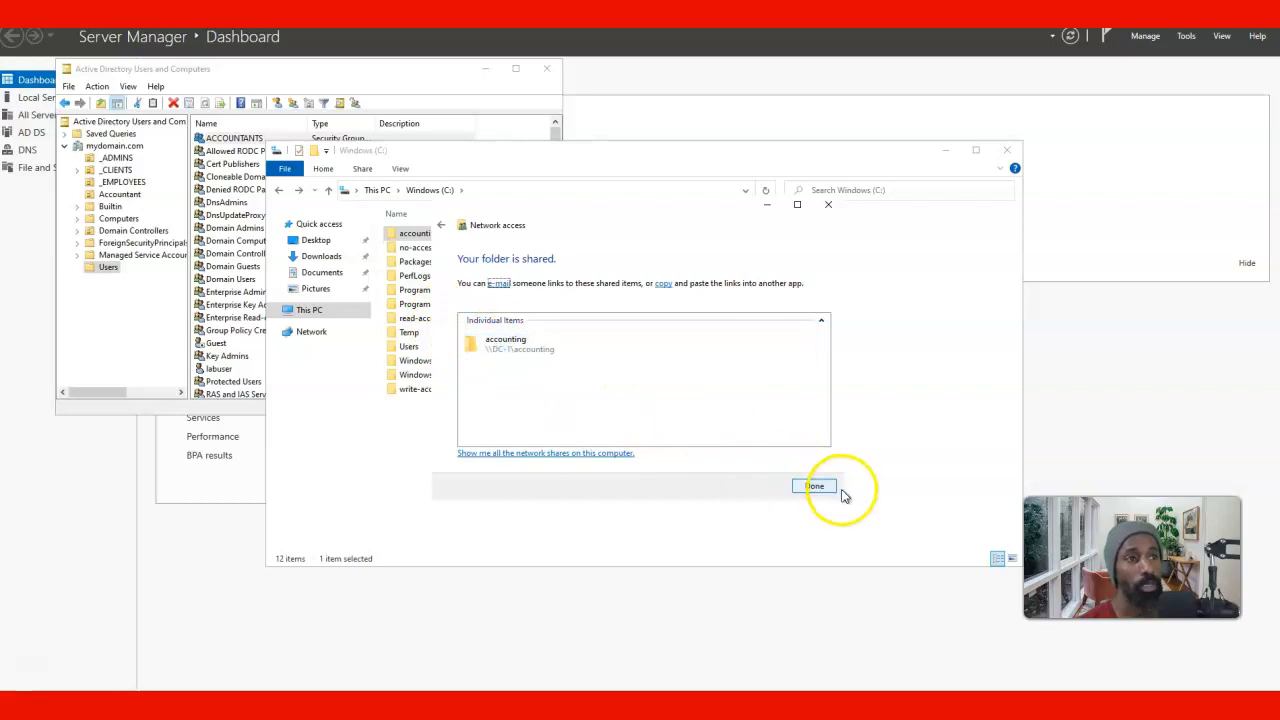
{"action": "left_click", "coordinate": [813, 488]}
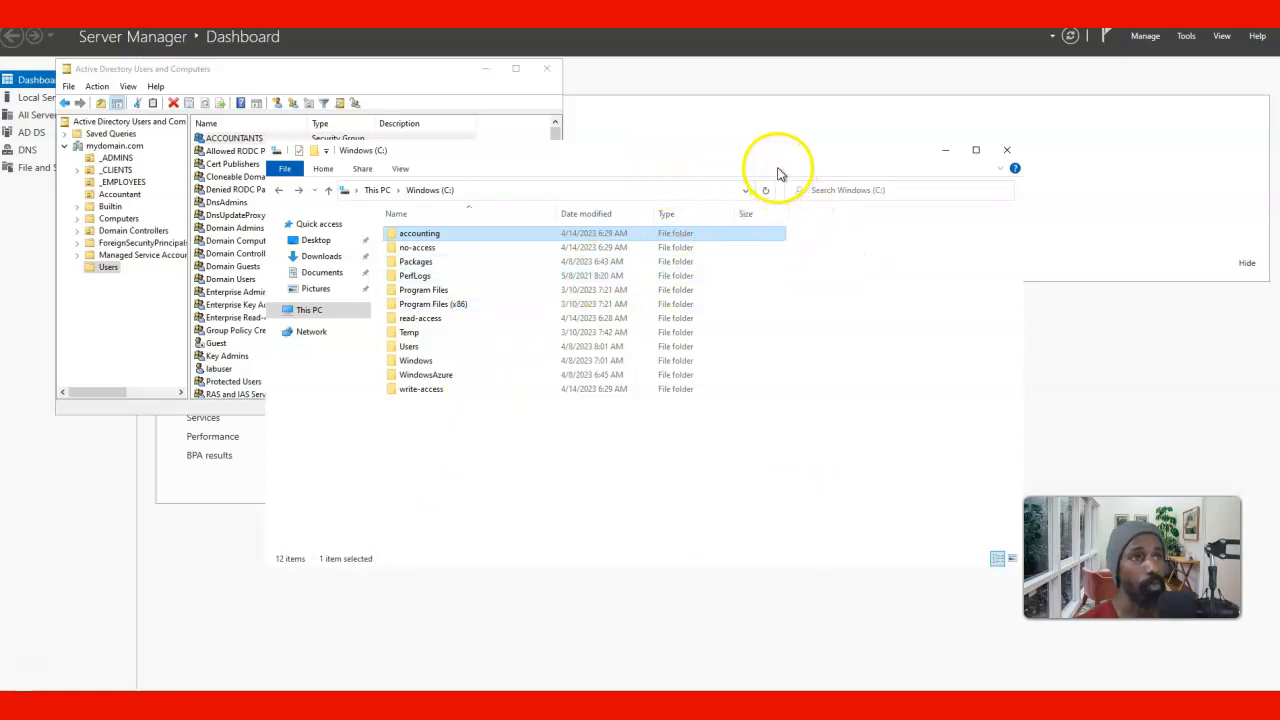
{"action": "left_click", "coordinate": [822, 172]}
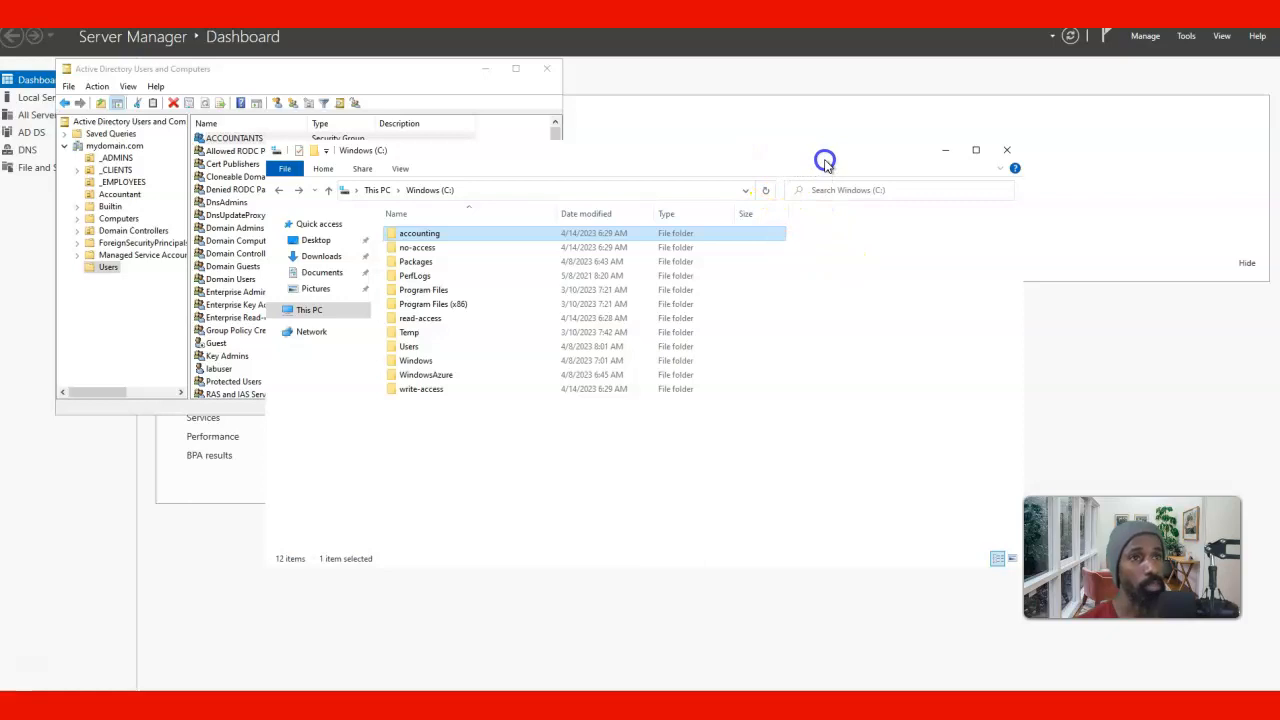
{"action": "left_click_drag", "start_coordinate": [824, 162], "coordinate": [891, 168]}
Step: Switch to the client's remote desktop session, return to the dc-1 shares and test access to the accounting folder
{"action": "left_click", "coordinate": [373, 704]}
{"action": "left_click", "coordinate": [373, 704]}
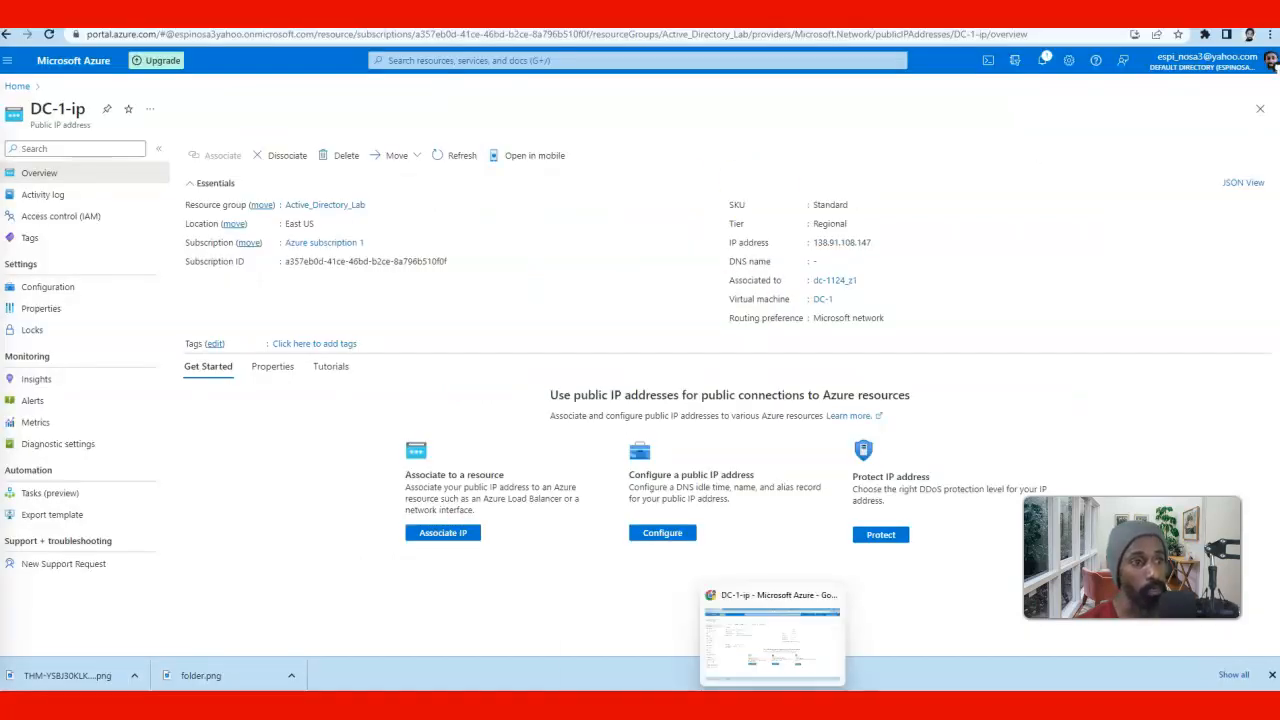
{"action": "mouse_move", "coordinate": [861, 704]}
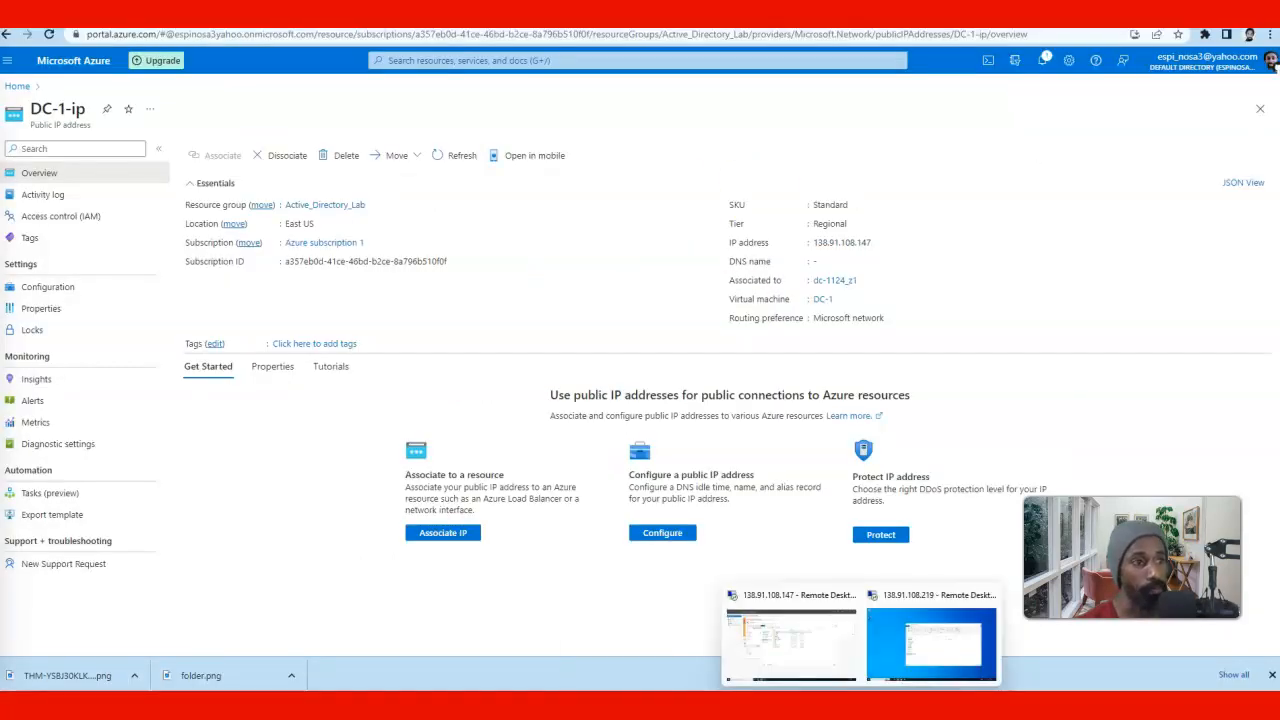
{"action": "left_click", "coordinate": [879, 638]}
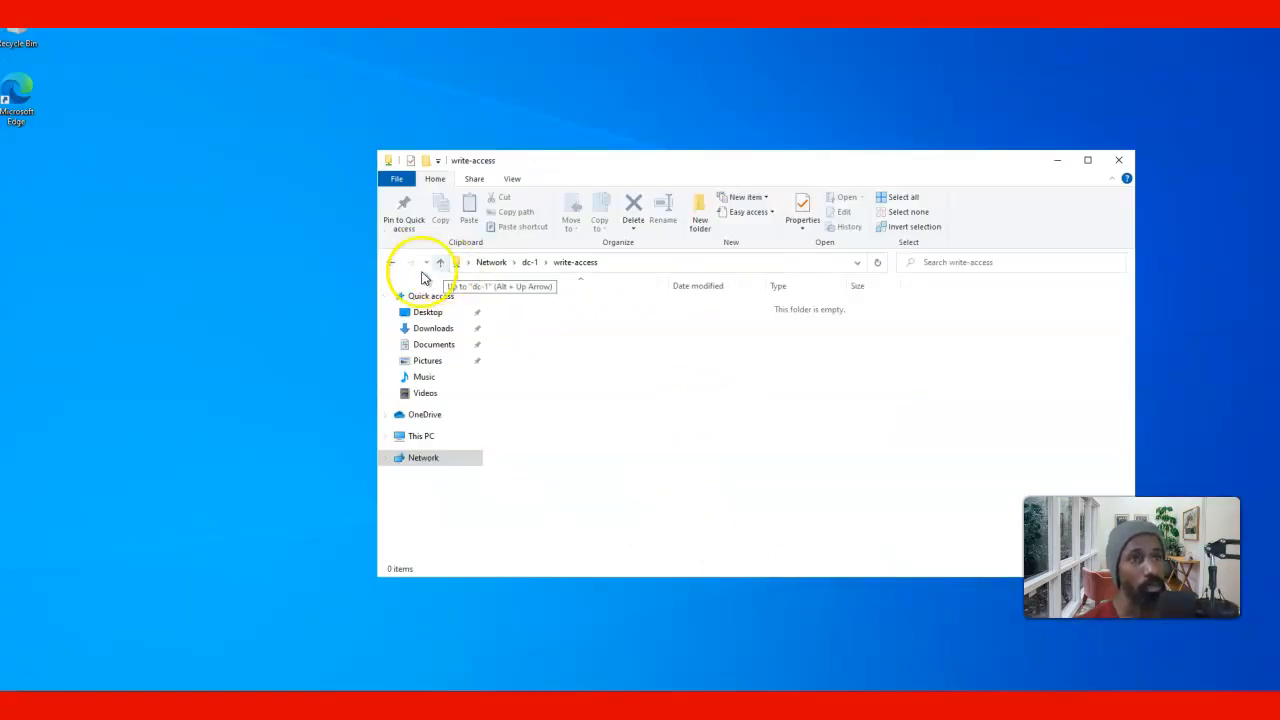
{"action": "left_click", "coordinate": [389, 266]}
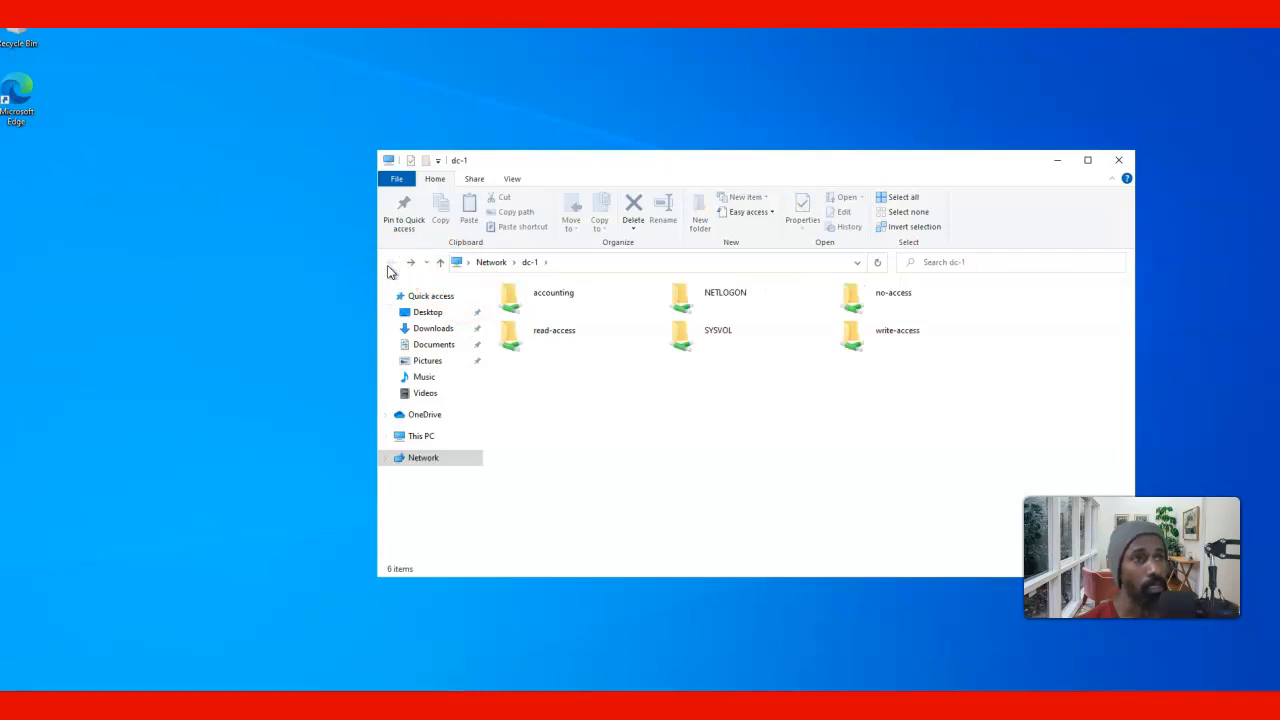
{"action": "double_click", "coordinate": [526, 296]}
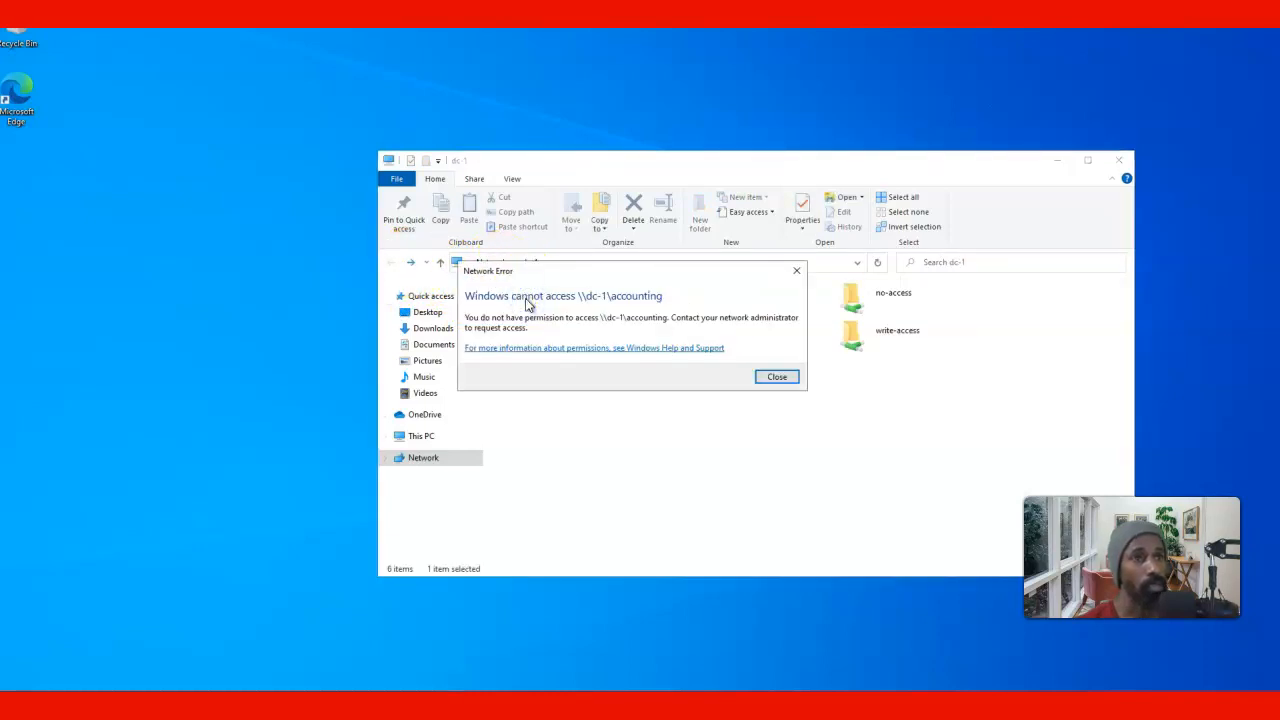
{"action": "left_click", "coordinate": [777, 380]}
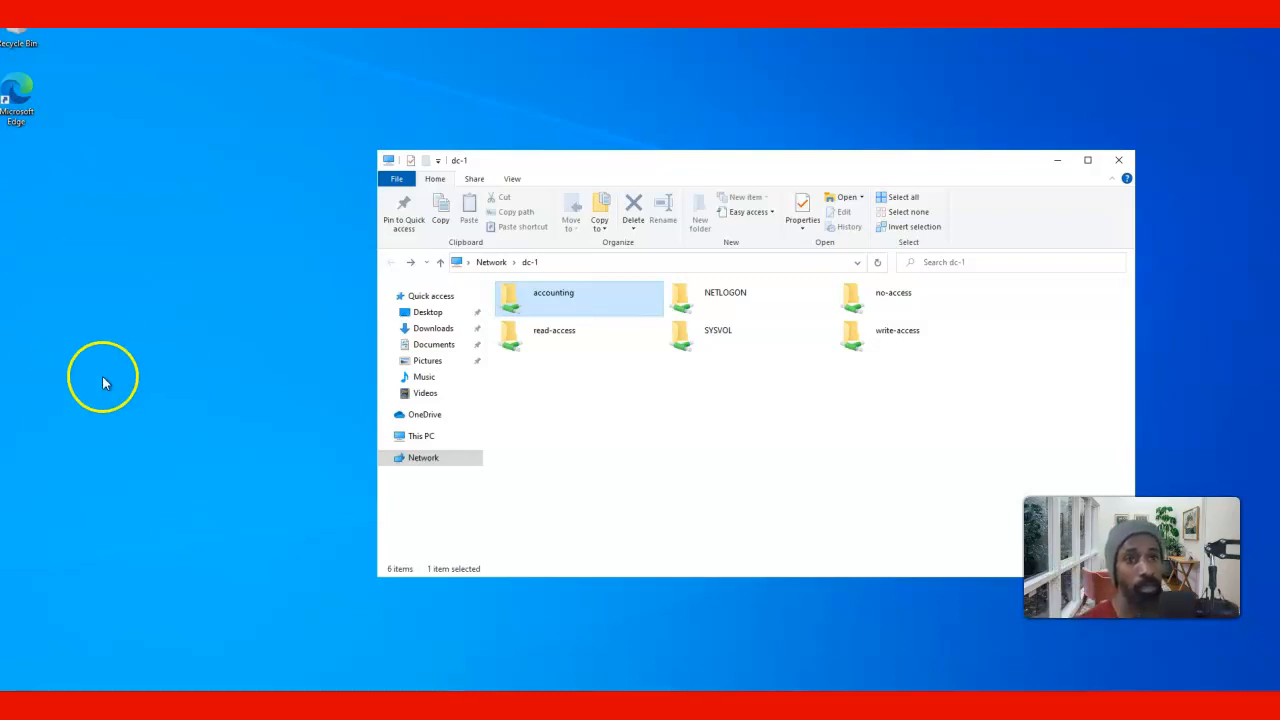
Step: Open Command Prompt on the client machine
{"action": "key", "text": "super+s"}
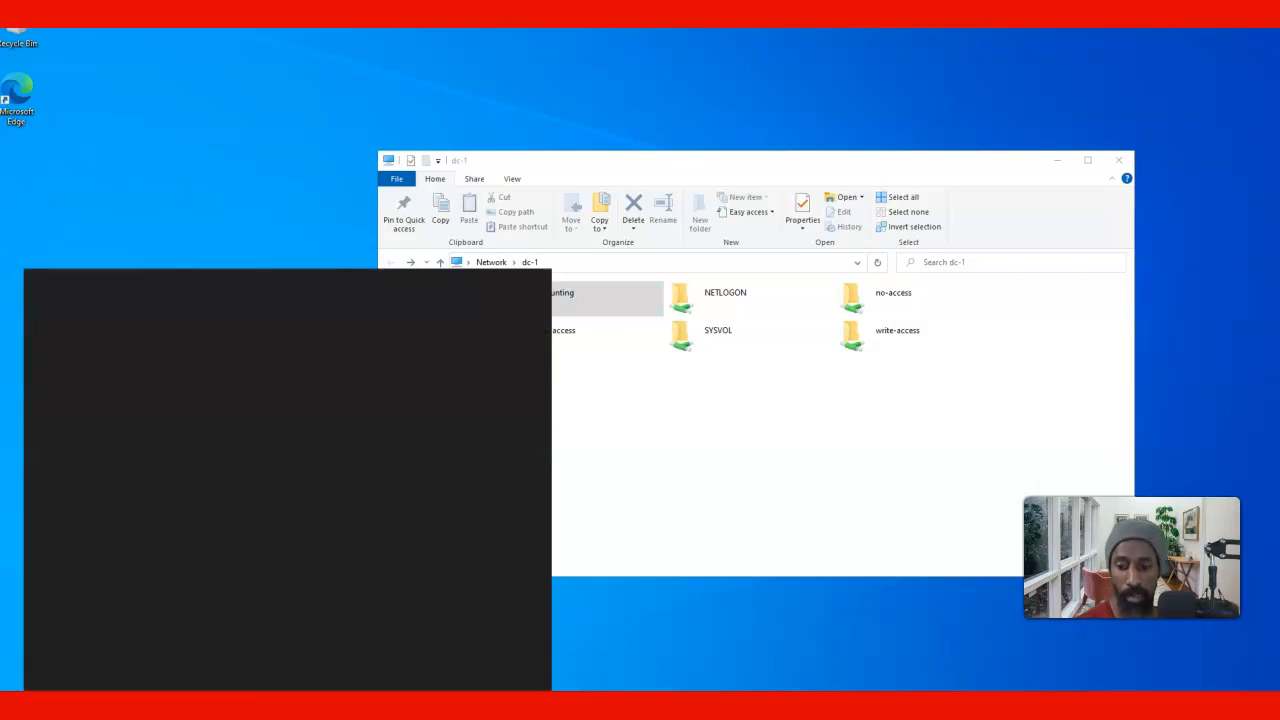
{"action": "type", "text": "CMD"}
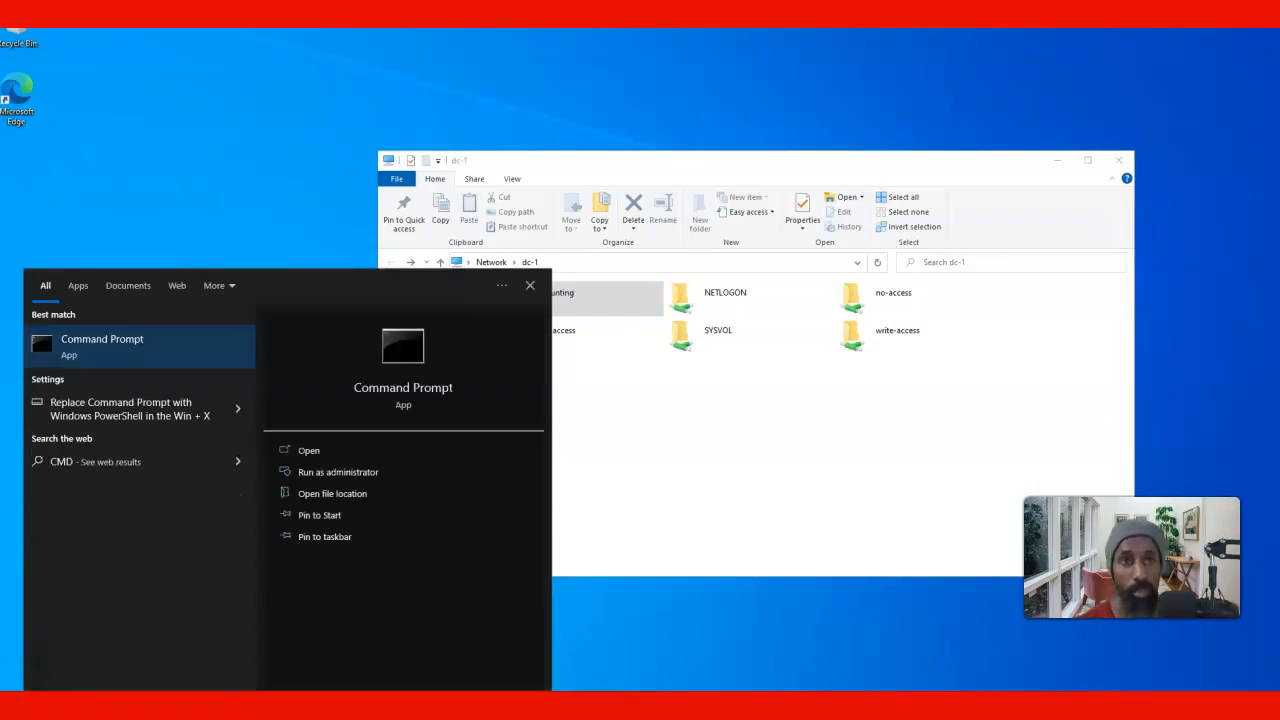
{"action": "left_click", "coordinate": [117, 346]}
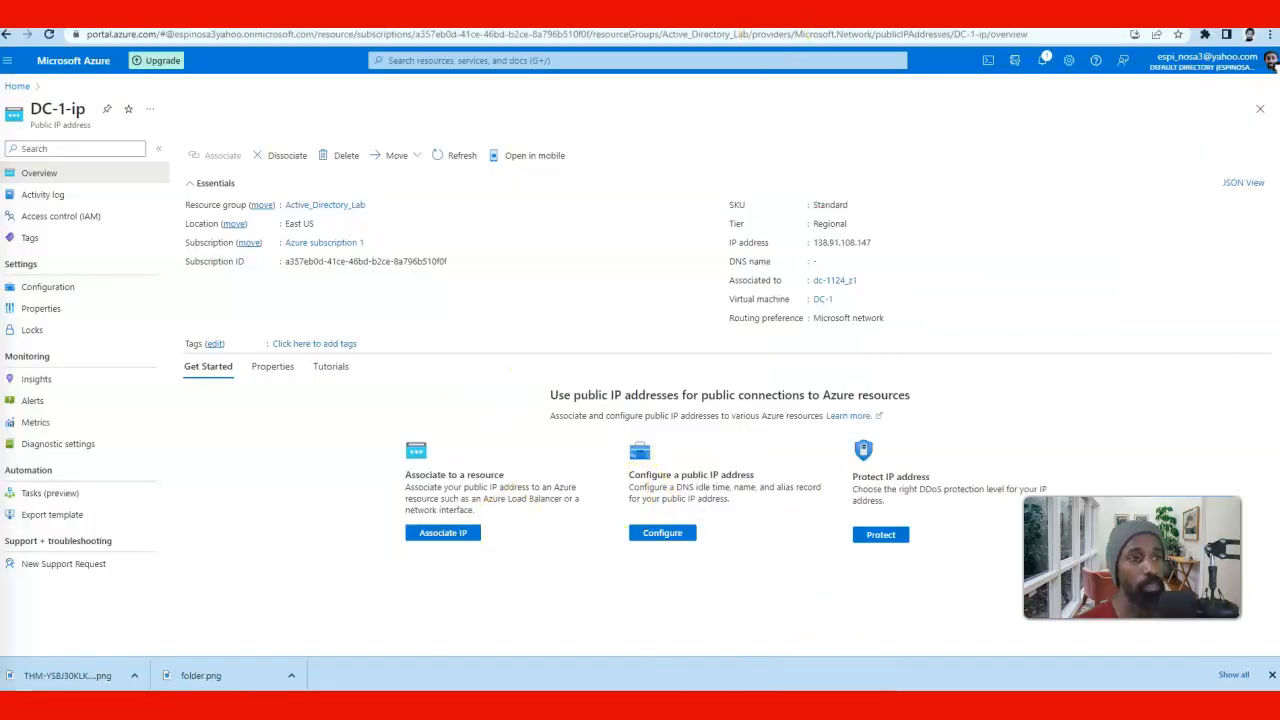
Step: Switch back to the domain controller's remote desktop session and bring Active Directory Users and Computers to the front
{"action": "mouse_move", "coordinate": [829, 663]}
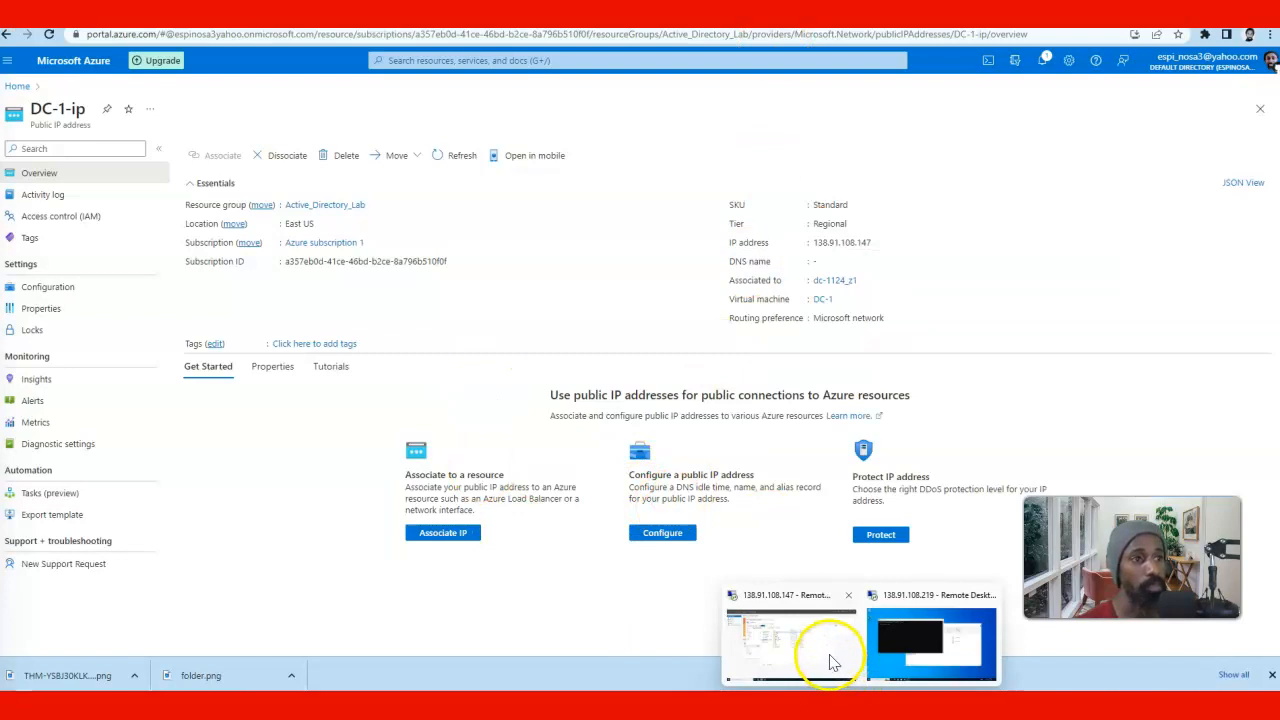
{"action": "left_click", "coordinate": [830, 655]}
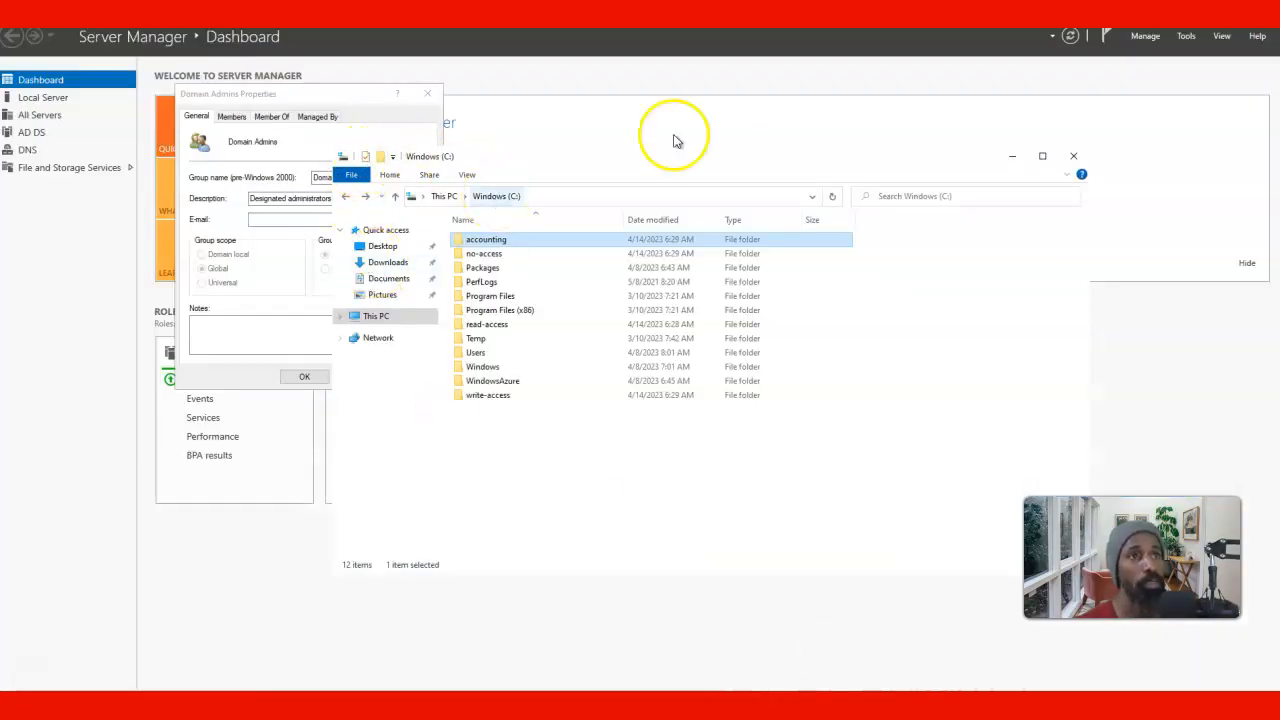
{"action": "left_click", "coordinate": [722, 128]}
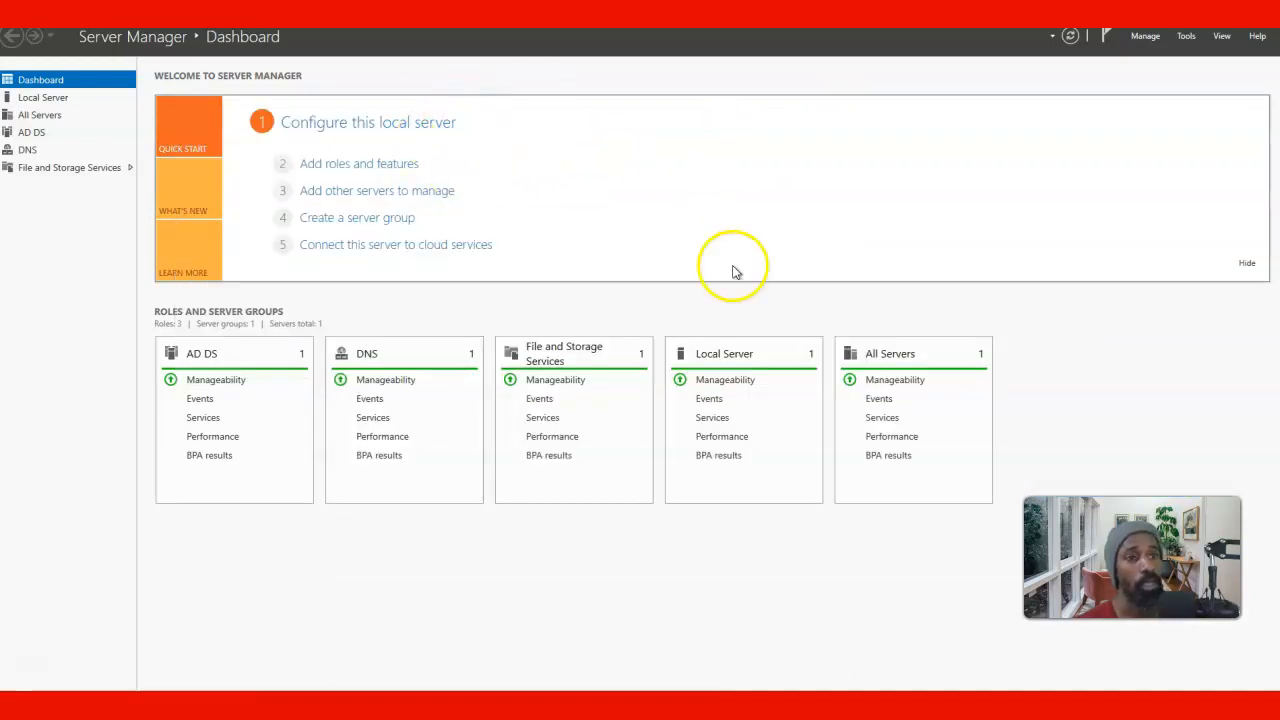
{"action": "mouse_move", "coordinate": [338, 705]}
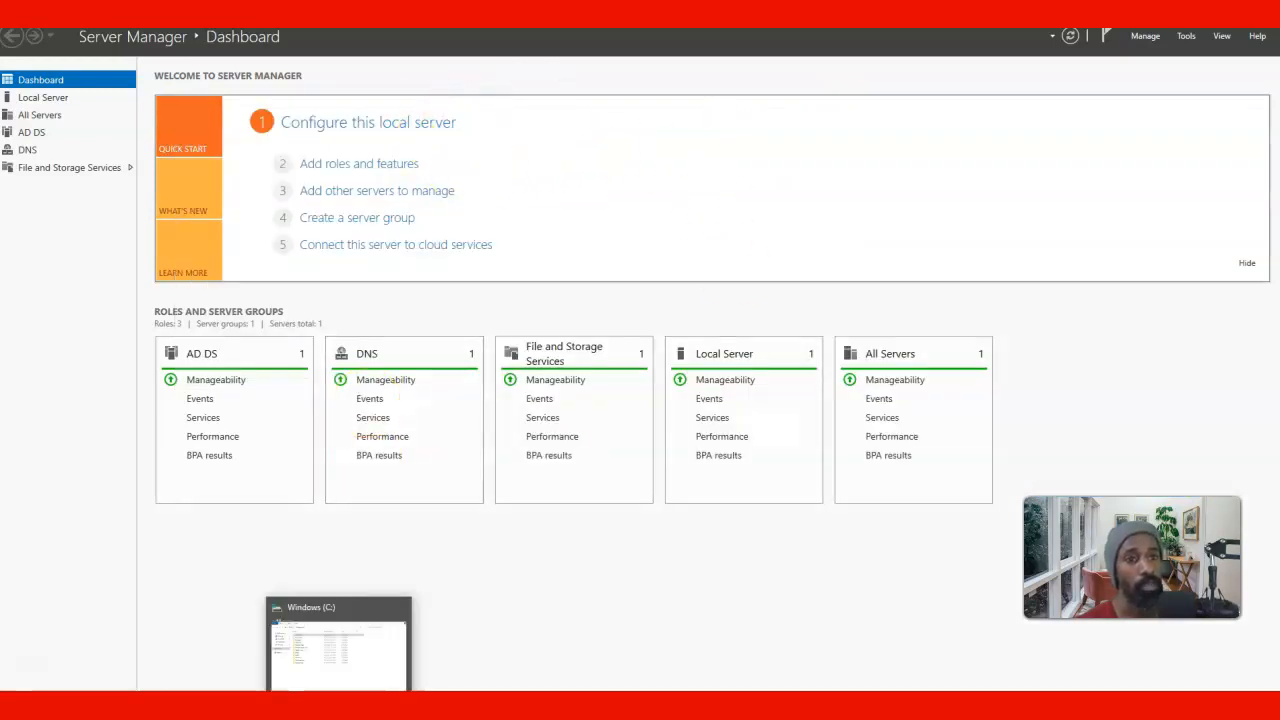
{"action": "left_click", "coordinate": [350, 650]}
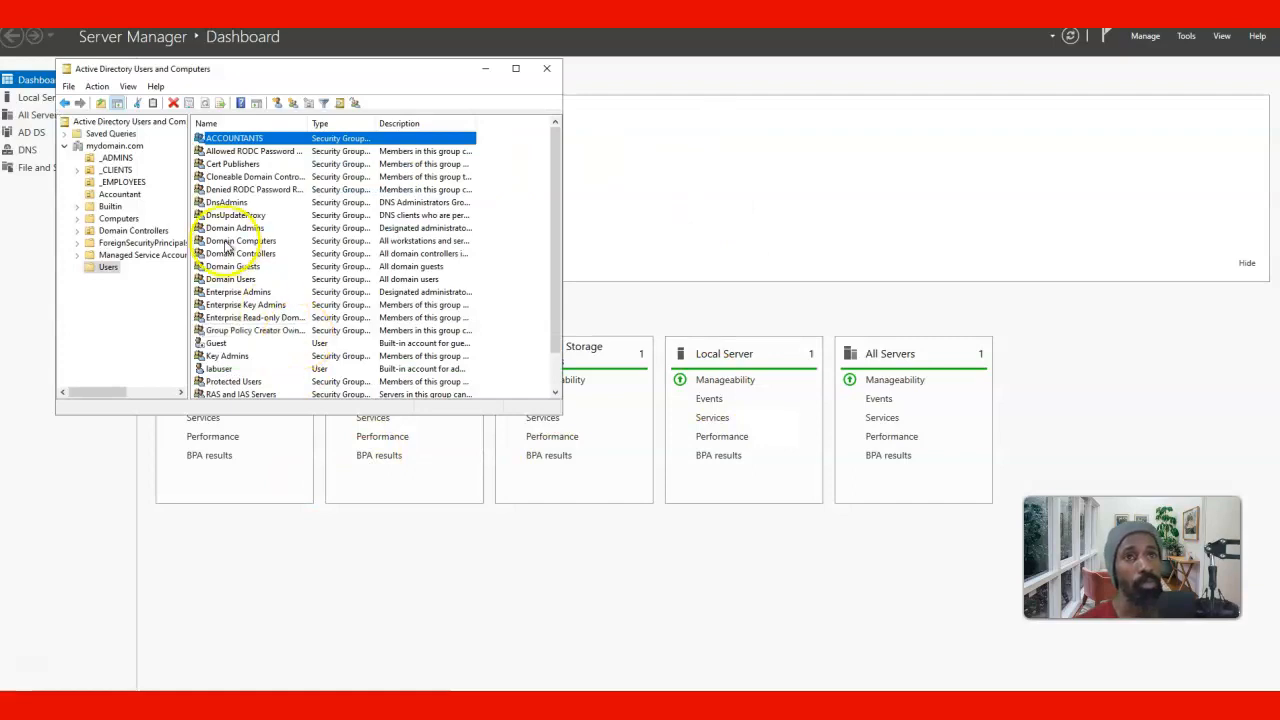
Step: Add the employee's user account as a member of the ACCOUNTANTS security group and save the group's properties
{"action": "double_click", "coordinate": [283, 143]}
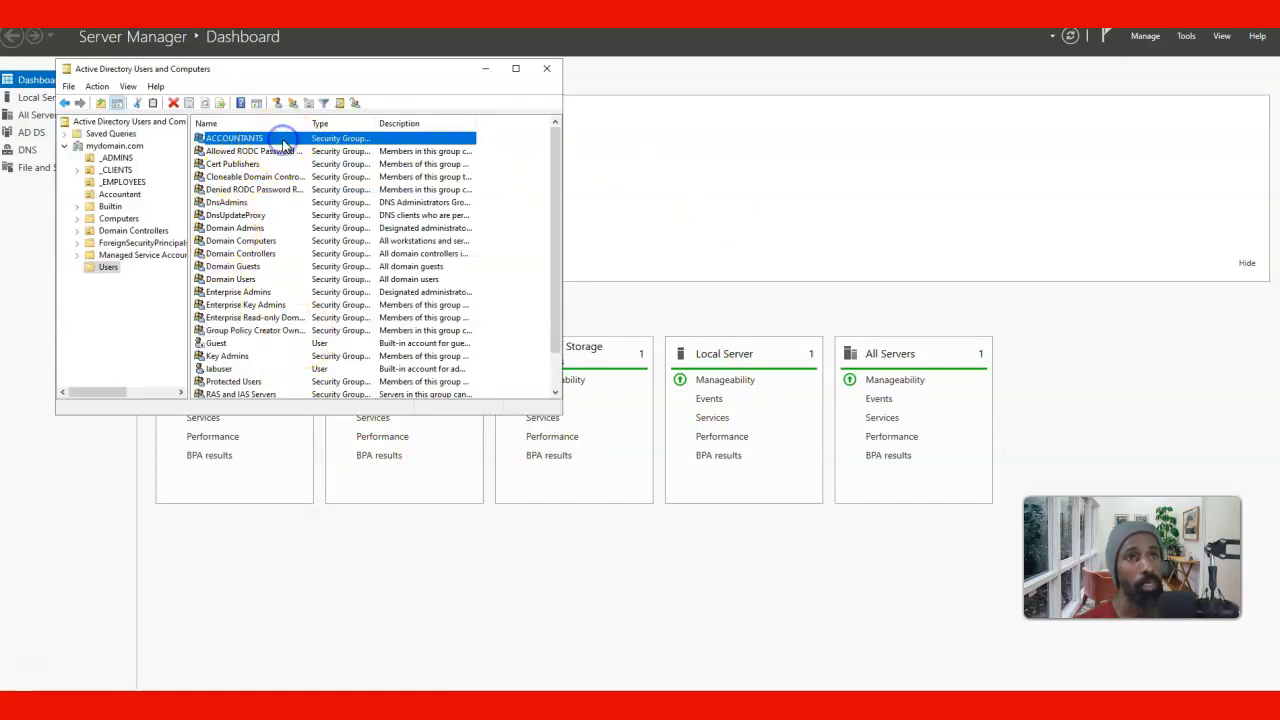
{"action": "double_click", "coordinate": [298, 143]}
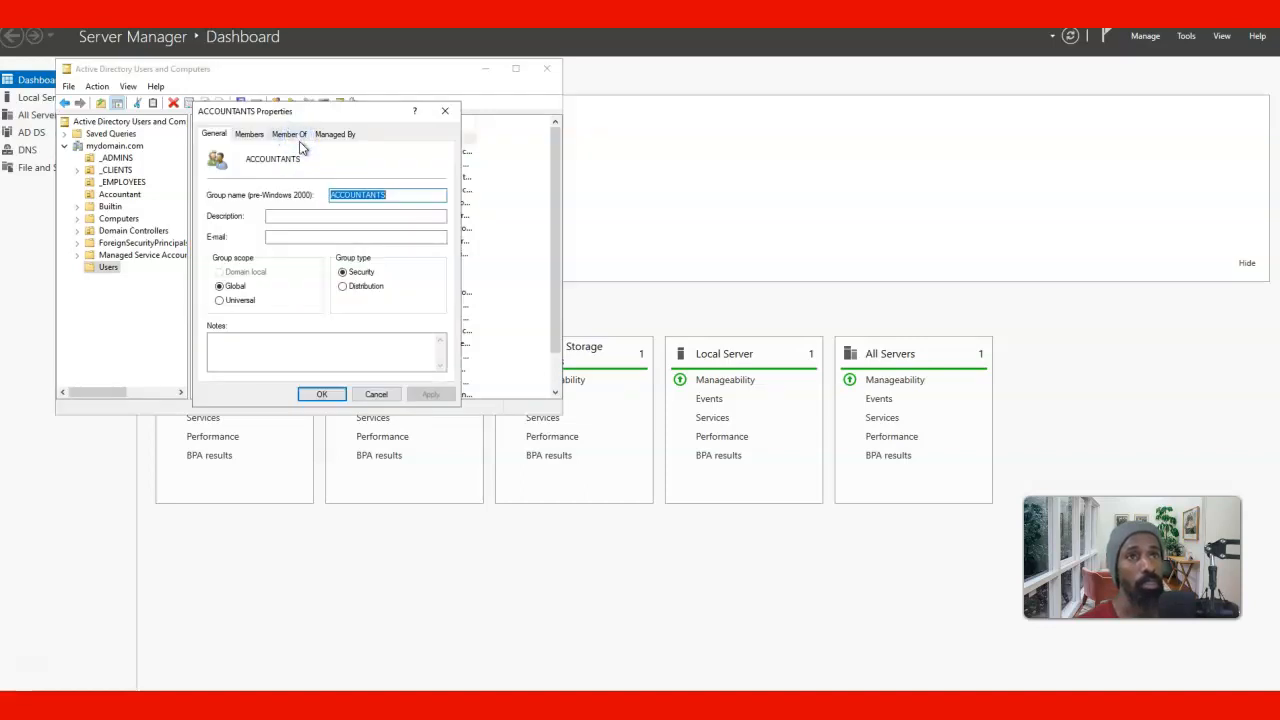
{"action": "left_click", "coordinate": [250, 135]}
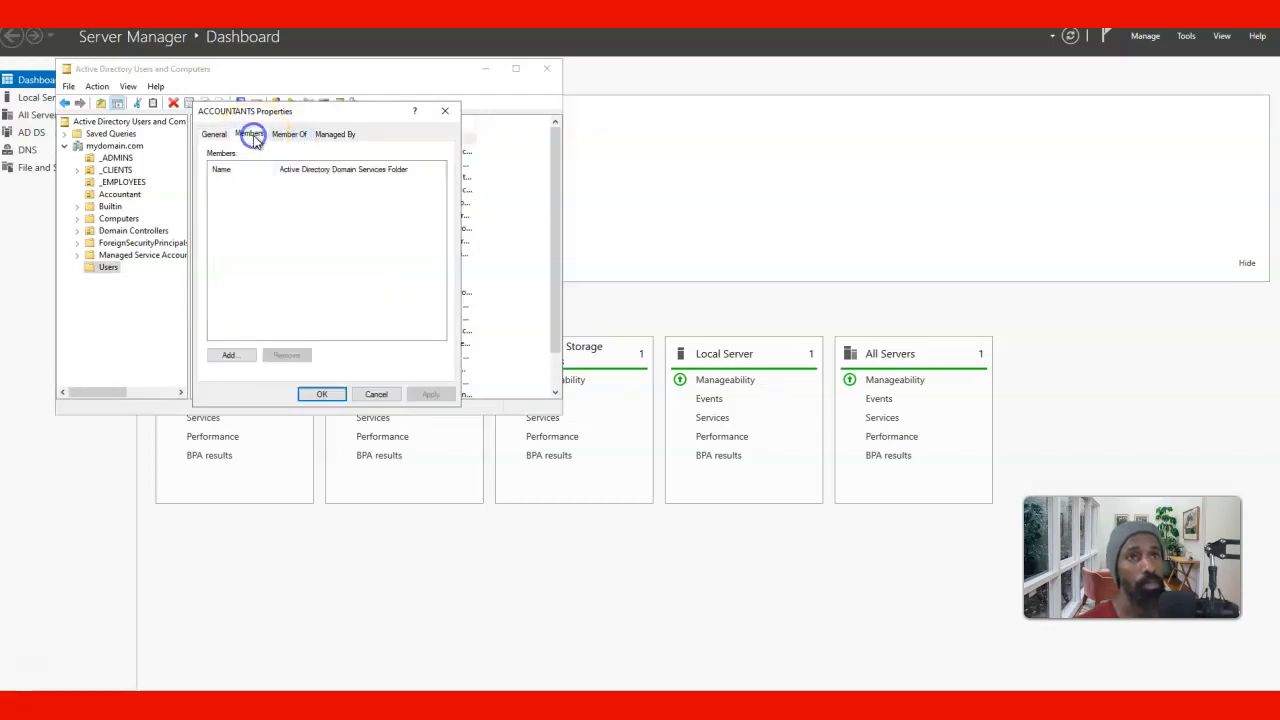
{"action": "left_click", "coordinate": [238, 358]}
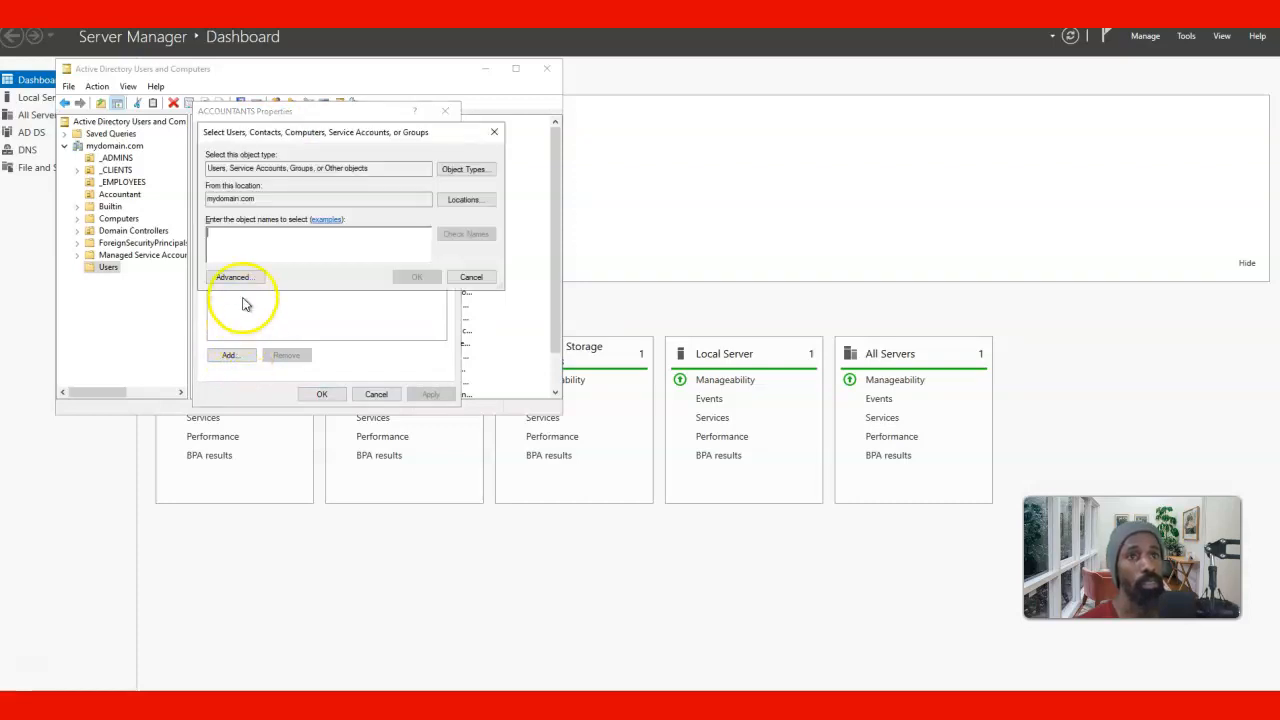
{"action": "type", "text": "BOB"}
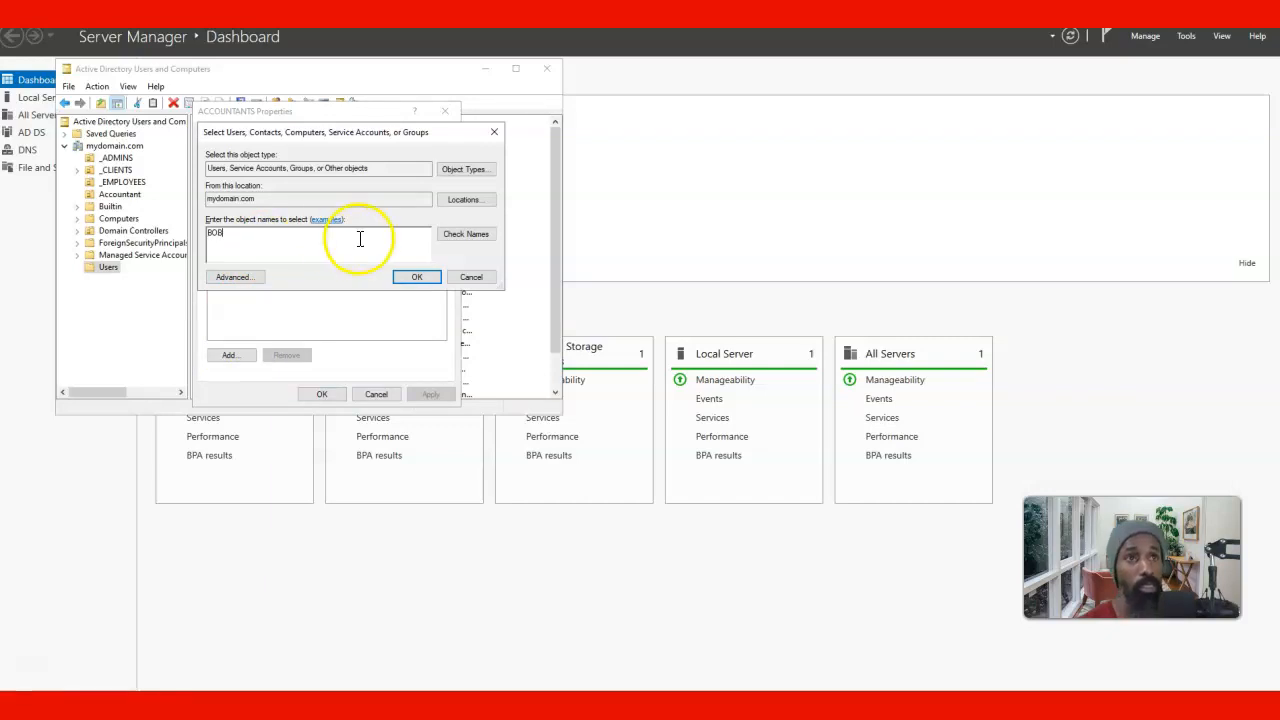
{"action": "left_click", "coordinate": [465, 236]}
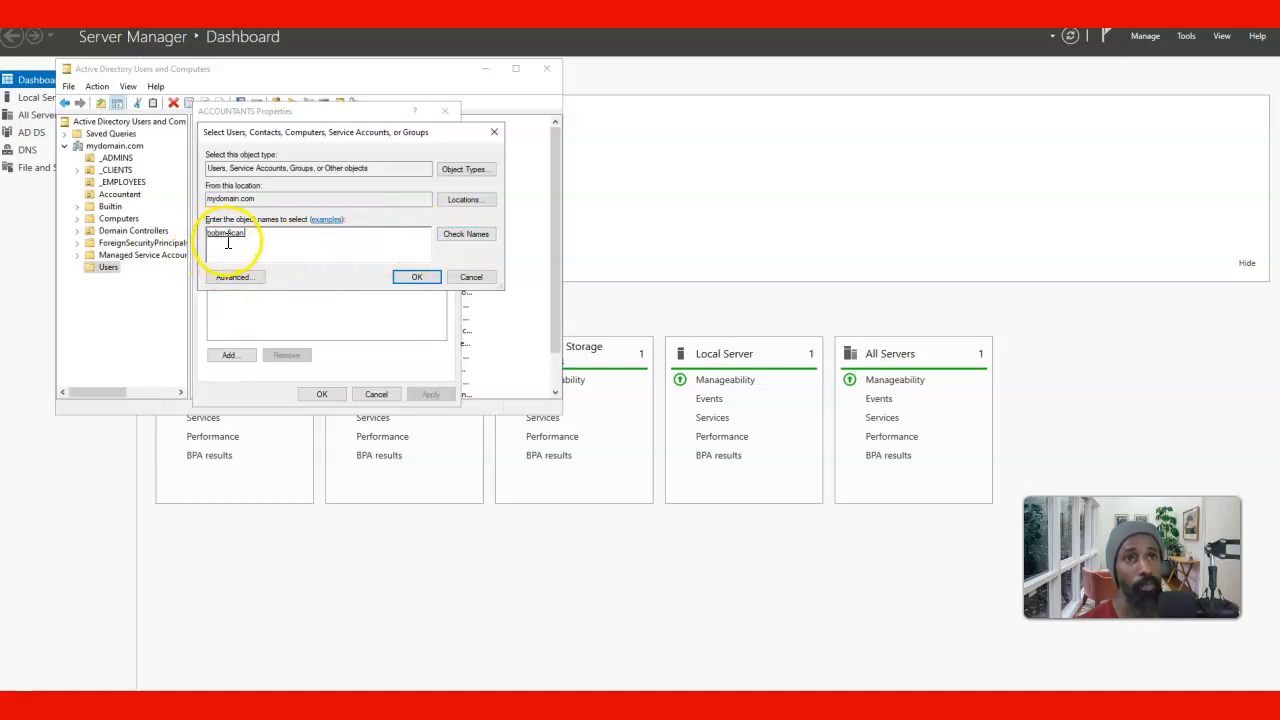
{"action": "left_click", "coordinate": [418, 279]}
{"action": "left_click", "coordinate": [311, 298]}
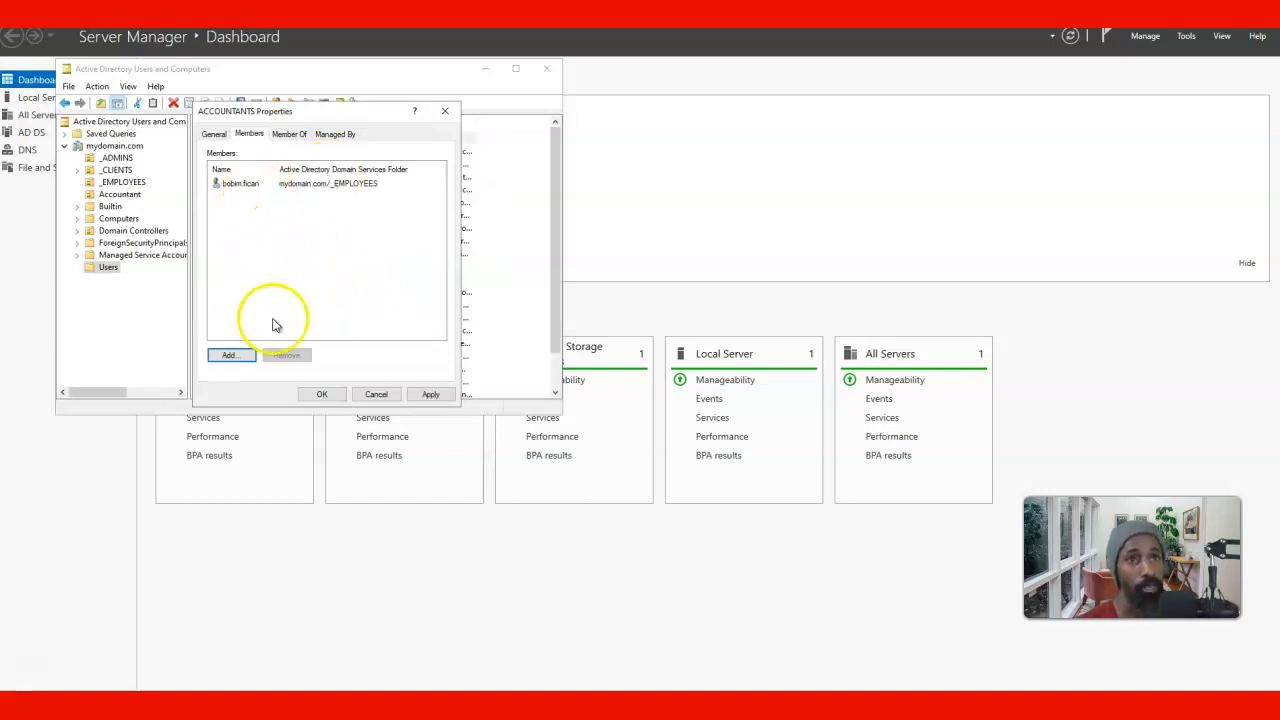
{"action": "left_click", "coordinate": [428, 394]}
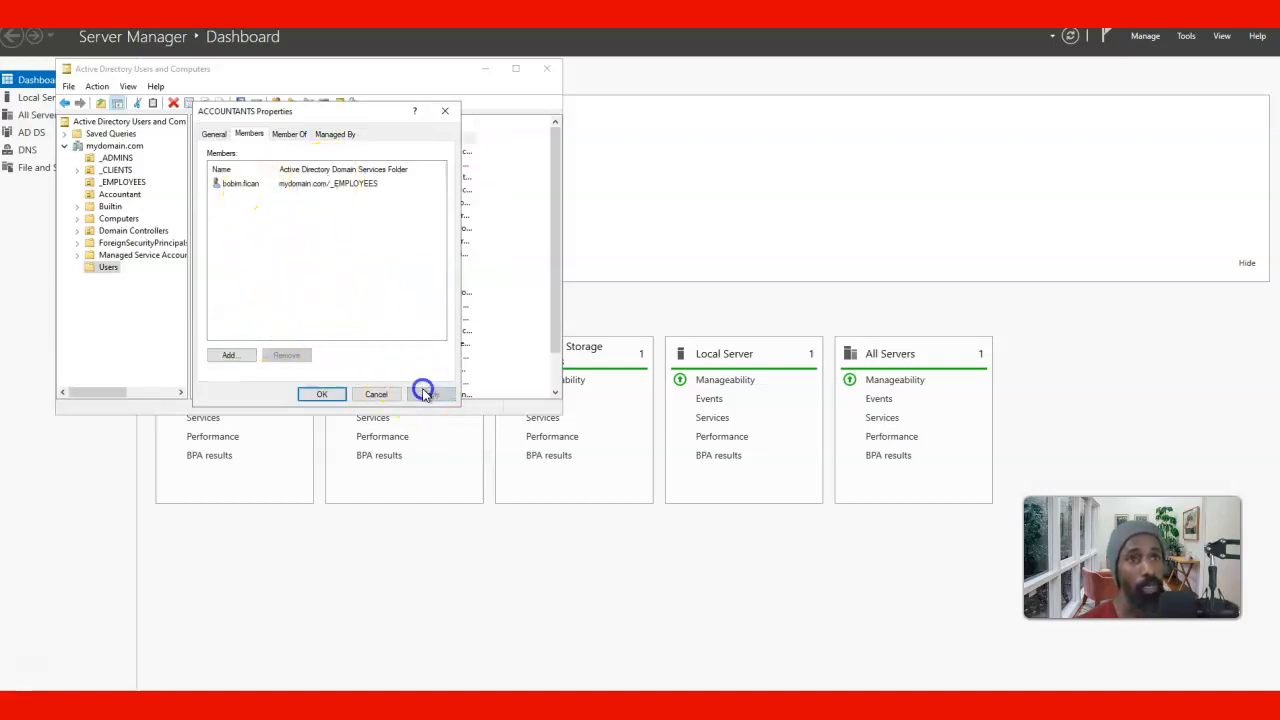
{"action": "left_click", "coordinate": [319, 394]}
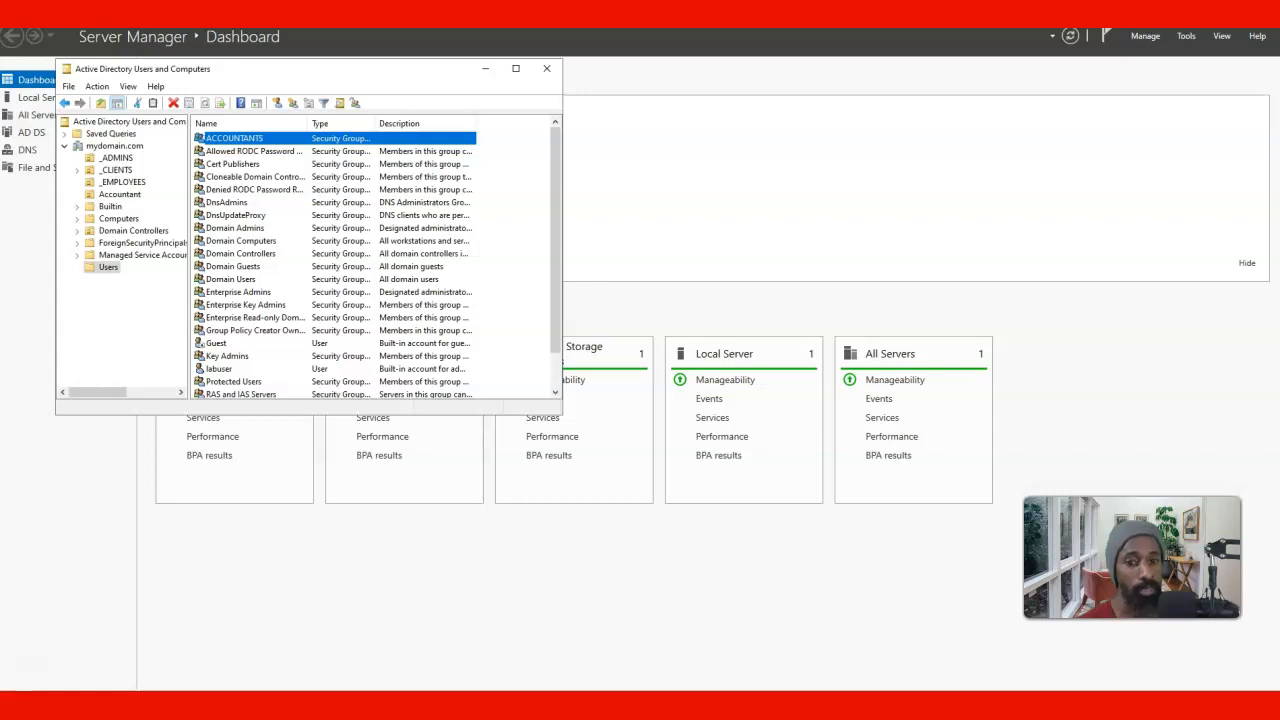
Step: Refresh the Users container listing in Active Directory Users and Computers
{"action": "mouse_move", "coordinate": [370, 705]}
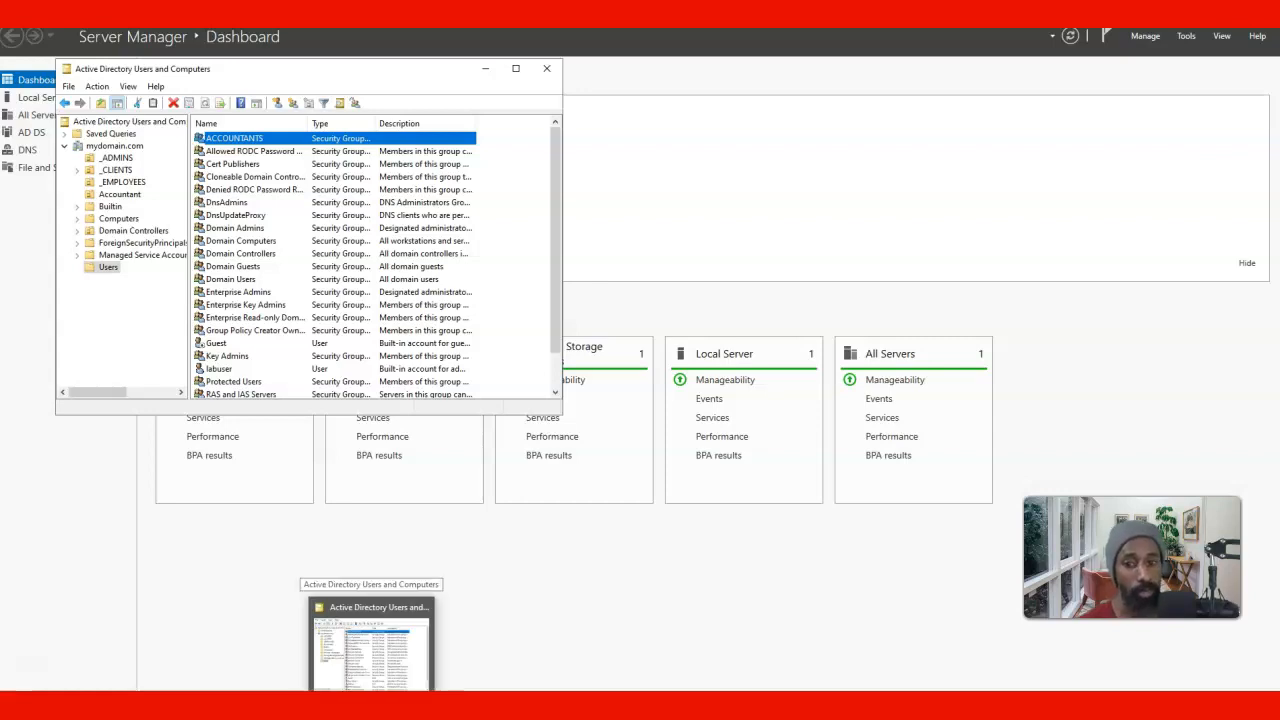
{"action": "left_click", "coordinate": [104, 88]}
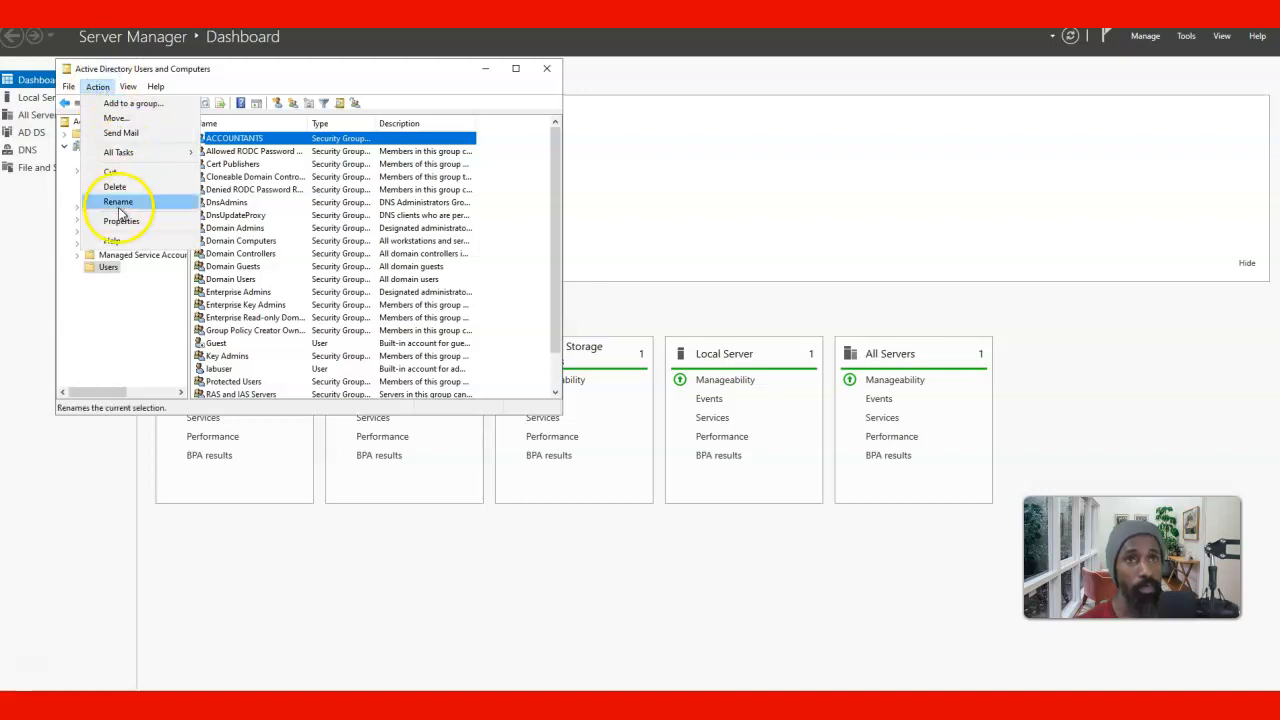
{"action": "mouse_move", "coordinate": [128, 90]}
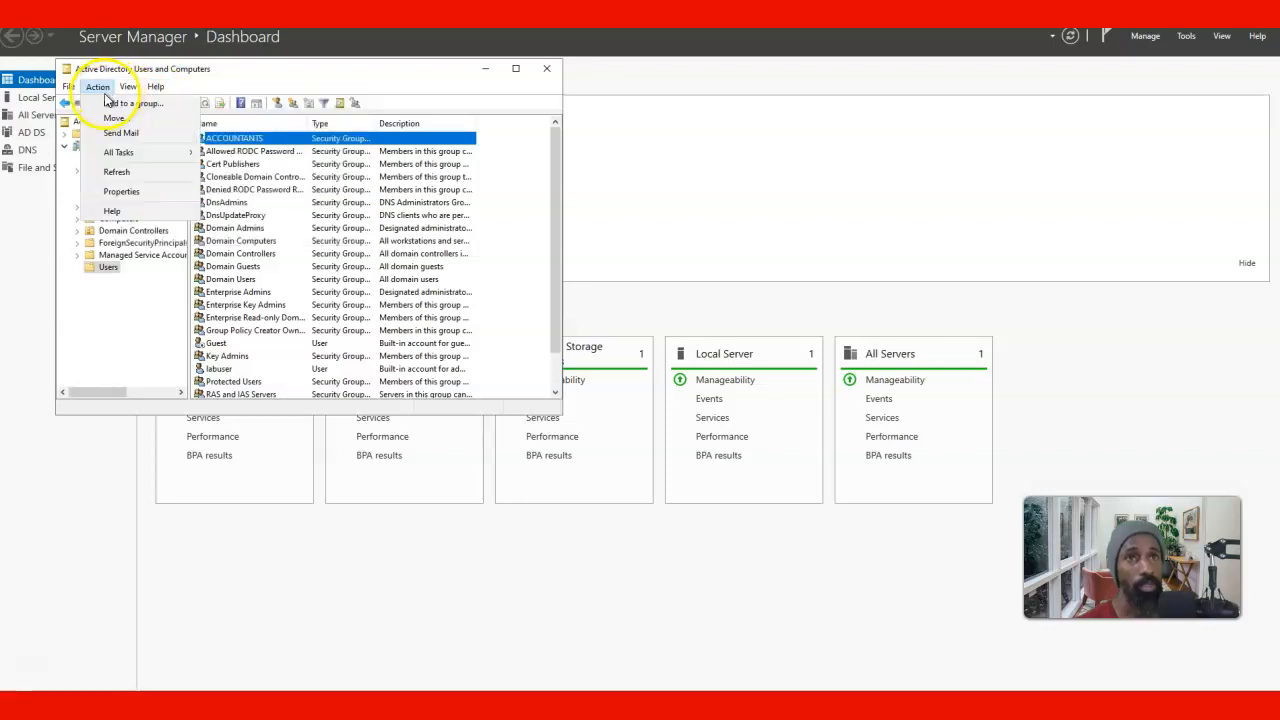
{"action": "left_click", "coordinate": [116, 171]}
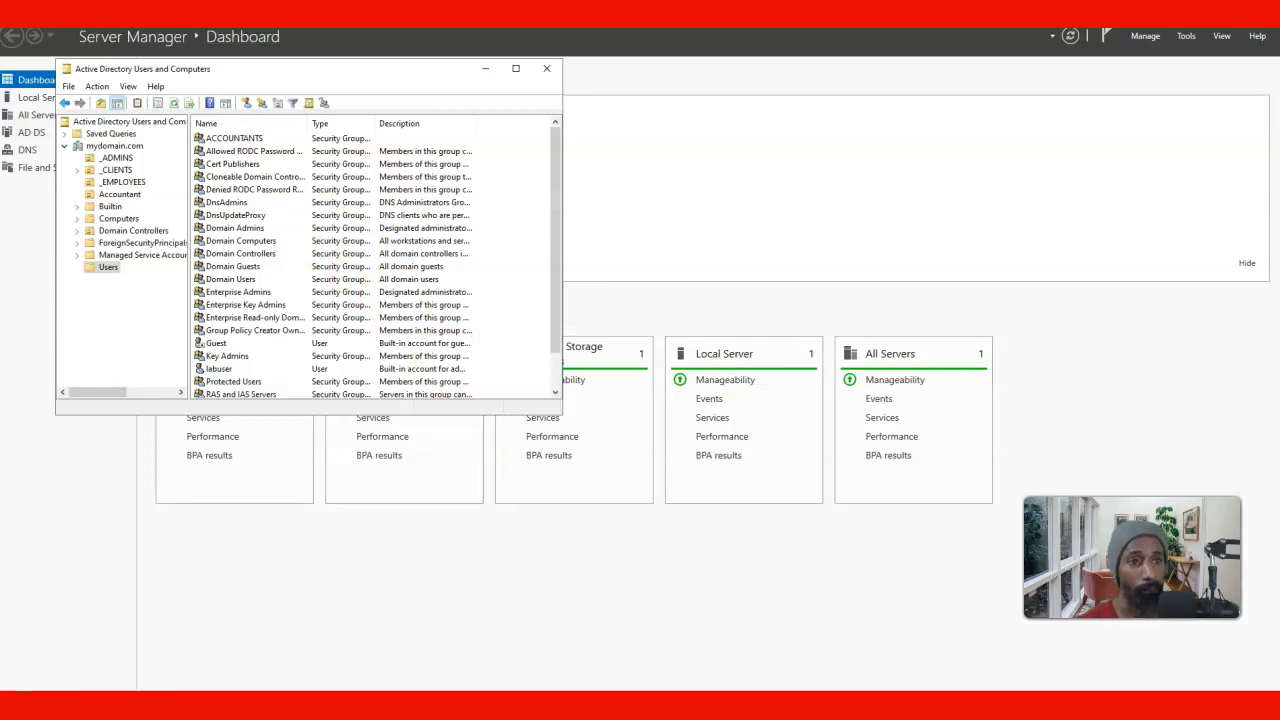
Step: Switch to the client's remote desktop session, retry opening the accounting share on dc-1 and dismiss the resulting dialog
{"action": "mouse_move", "coordinate": [371, 705]}
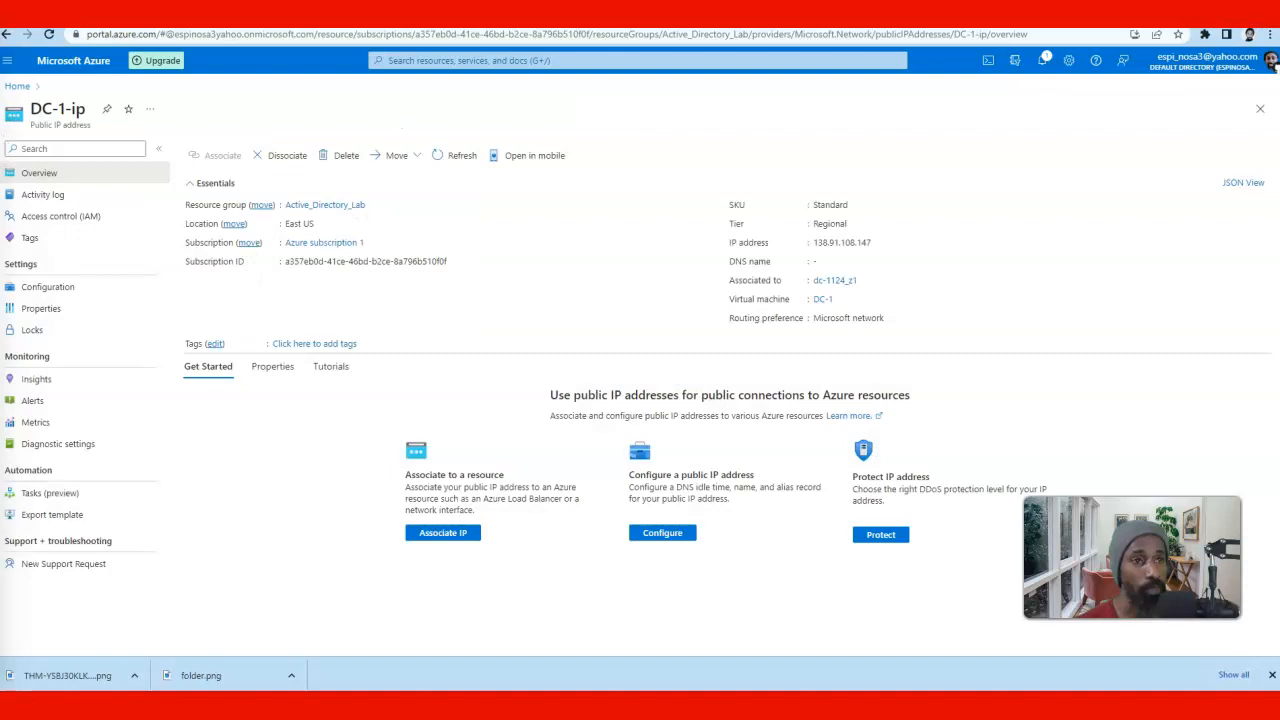
{"action": "mouse_move", "coordinate": [861, 706]}
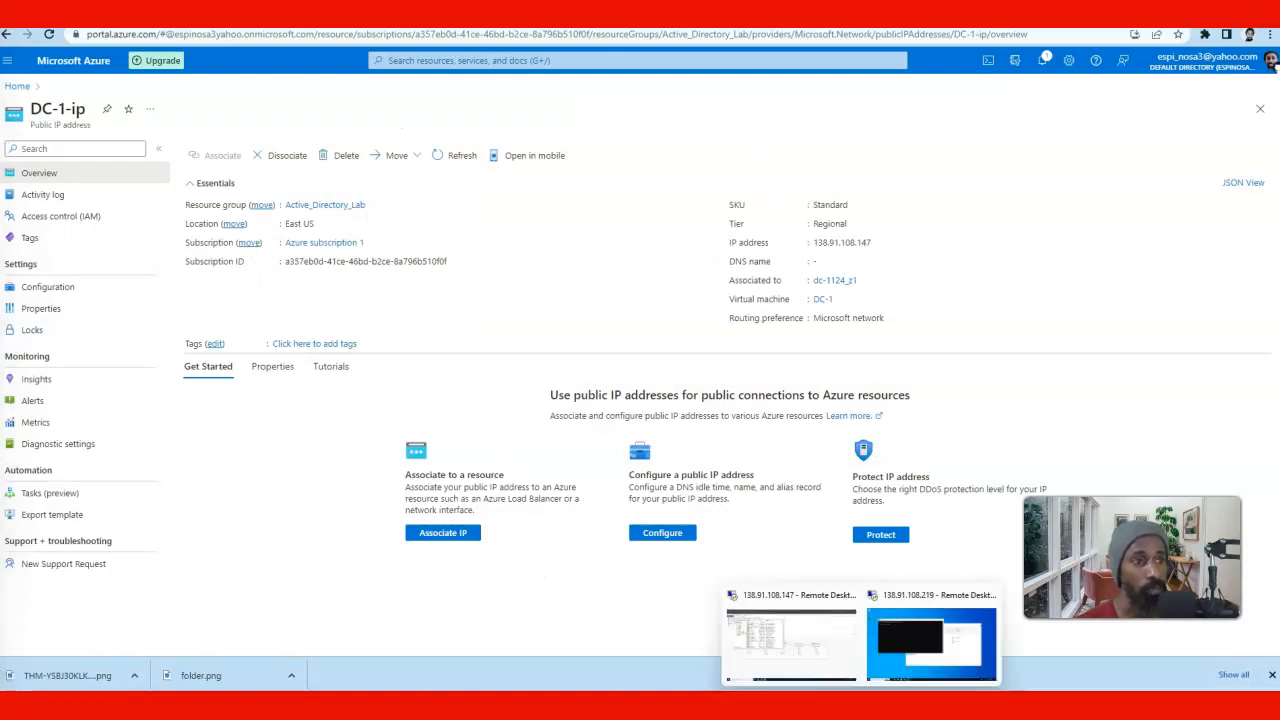
{"action": "left_click", "coordinate": [895, 655]}
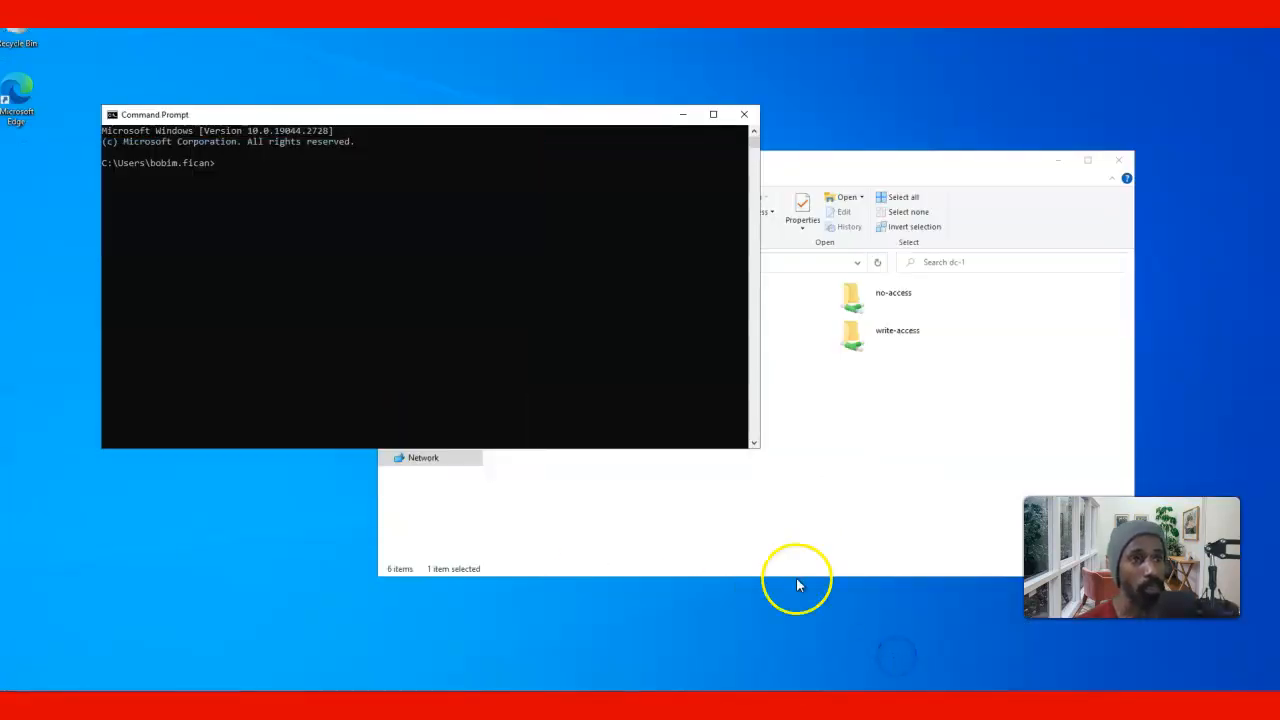
{"action": "left_click", "coordinate": [815, 440]}
{"action": "left_click", "coordinate": [566, 302]}
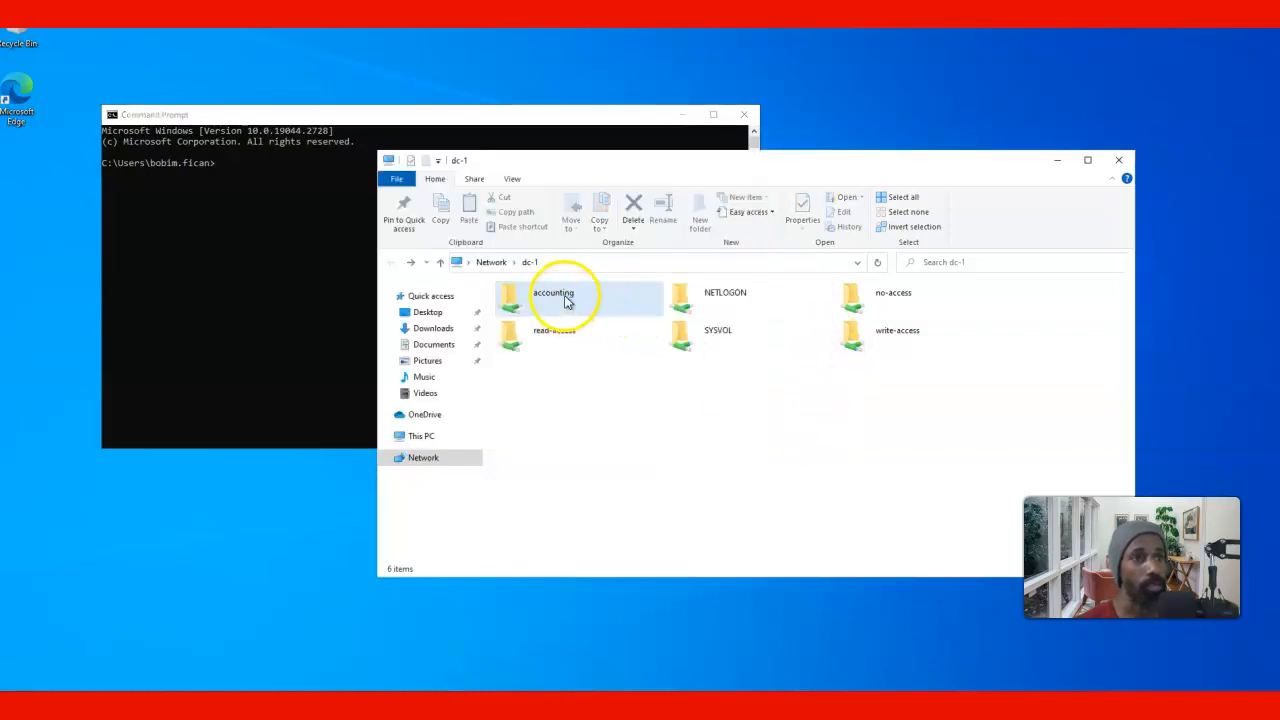
{"action": "double_click", "coordinate": [566, 302]}
{"action": "left_click", "coordinate": [795, 272]}
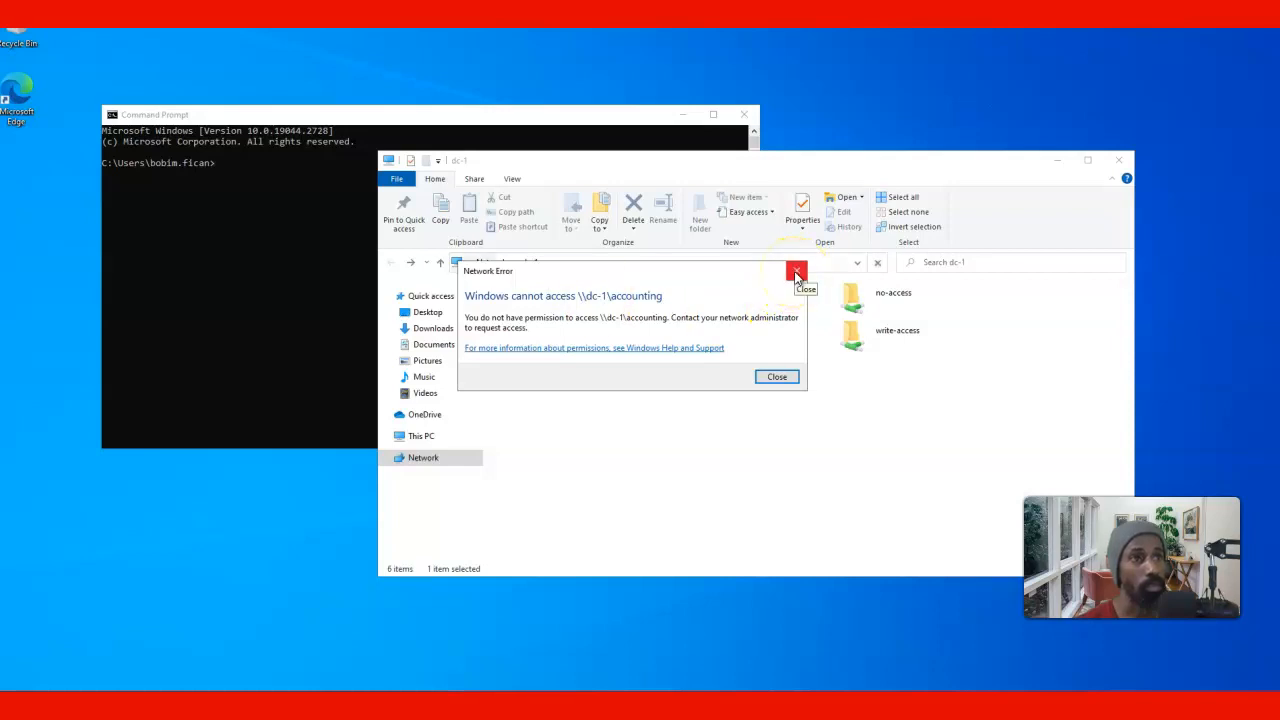
{"action": "left_click", "coordinate": [780, 394]}
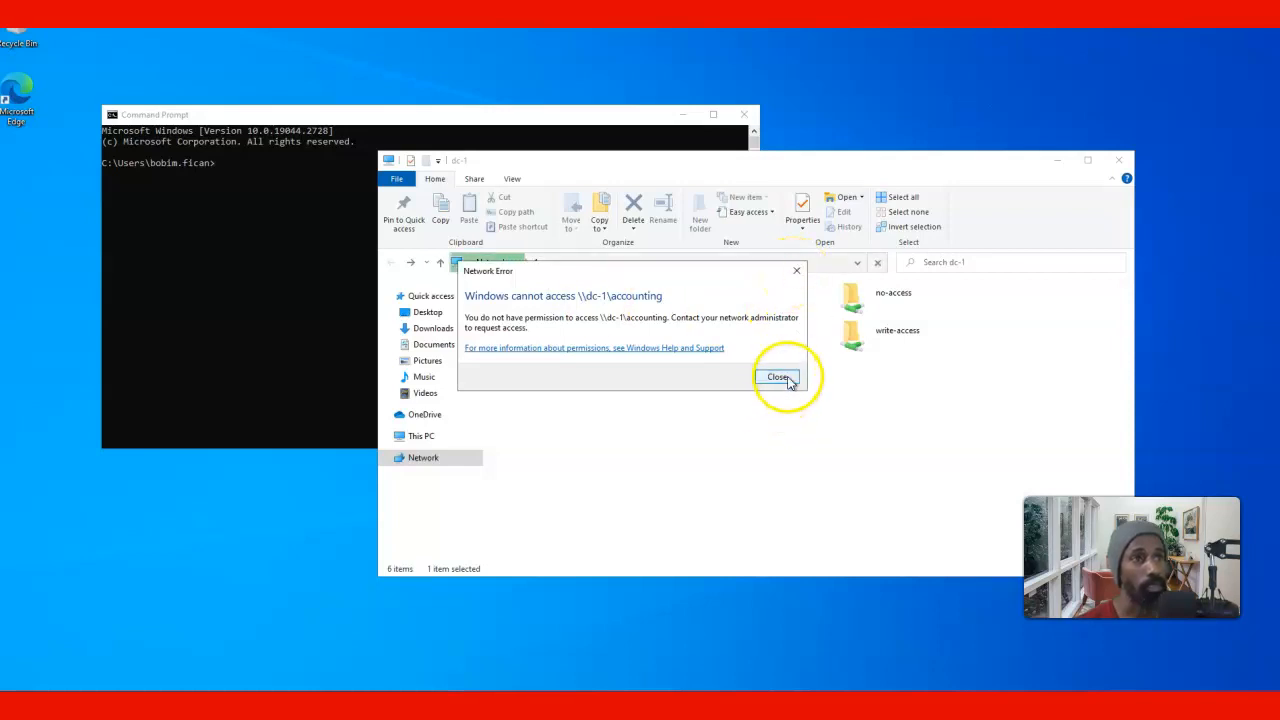
{"action": "left_click", "coordinate": [777, 377]}
Step: Sign the employee out of the client machine by running logoff in Command Prompt
{"action": "left_click", "coordinate": [194, 274]}
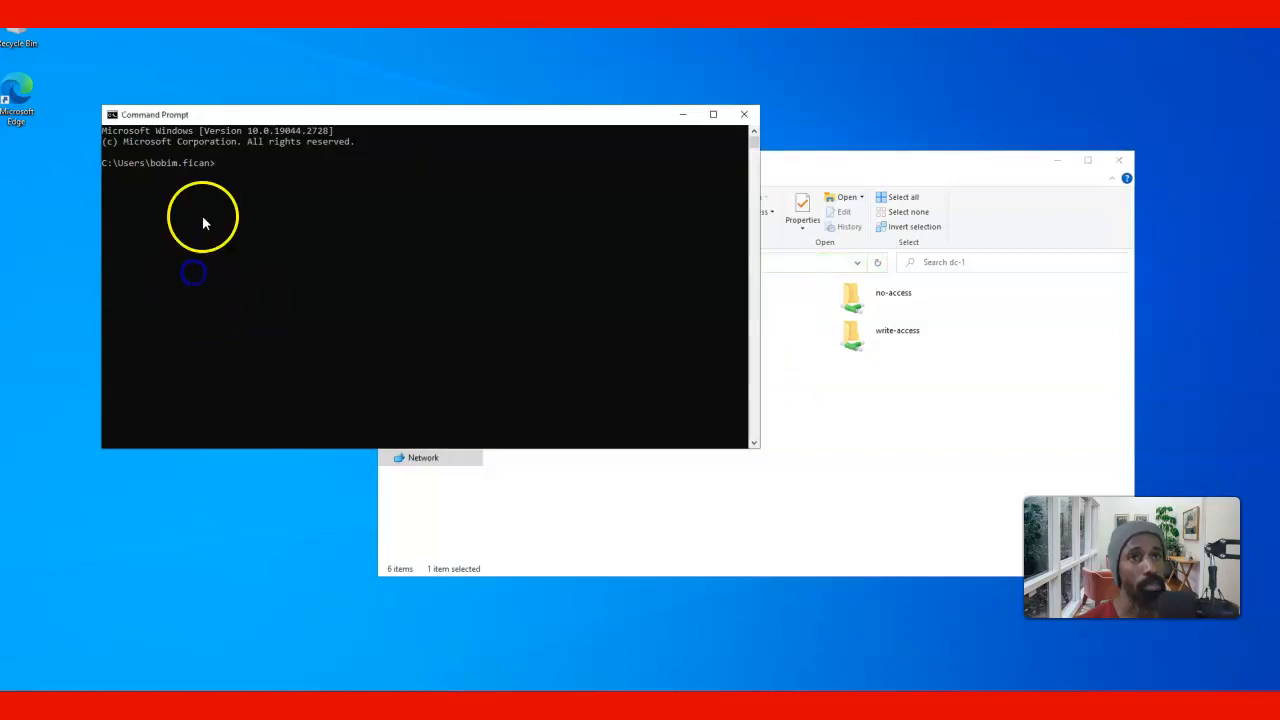
{"action": "left_click", "coordinate": [234, 168]}
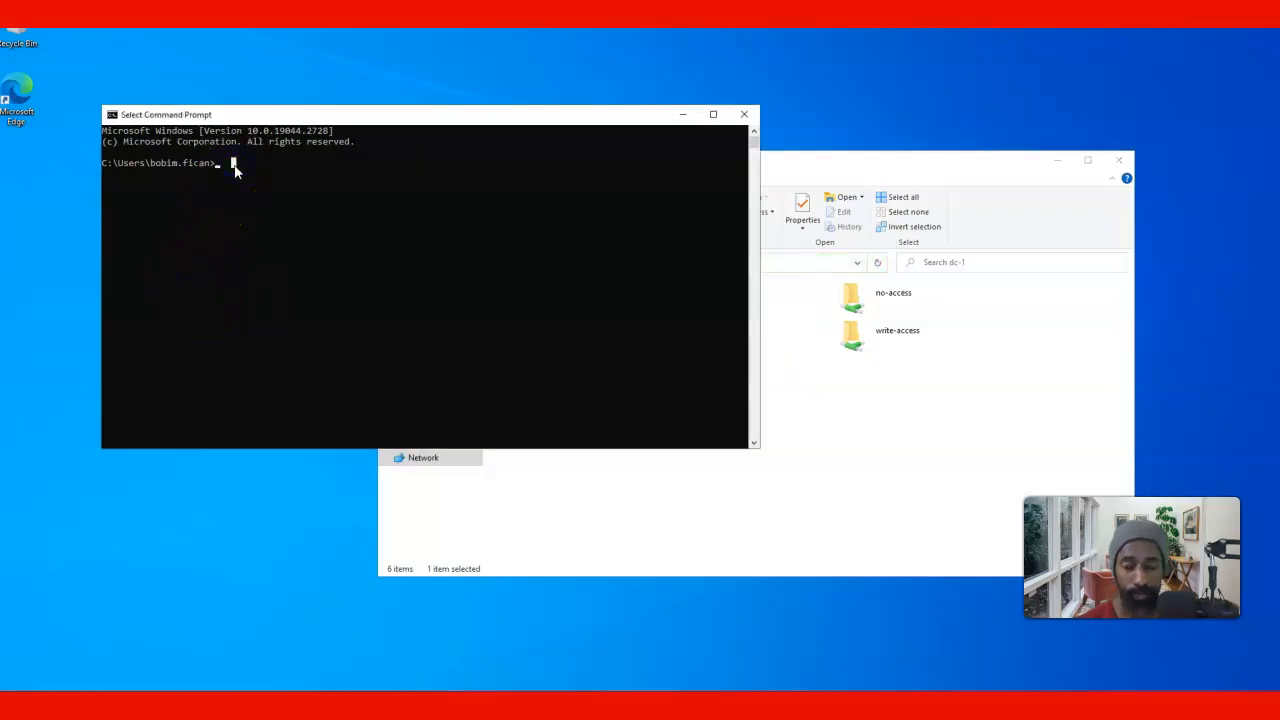
{"action": "type", "text": "logoff"}
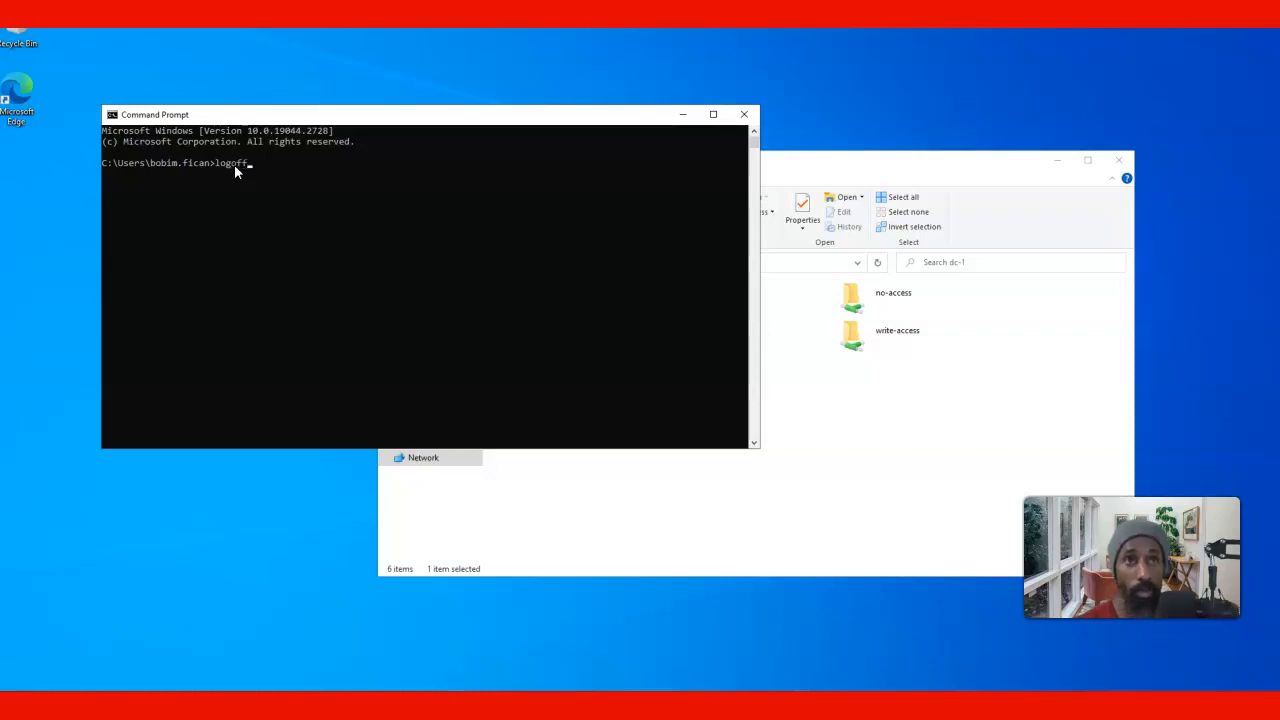
{"action": "key", "text": "Return"}
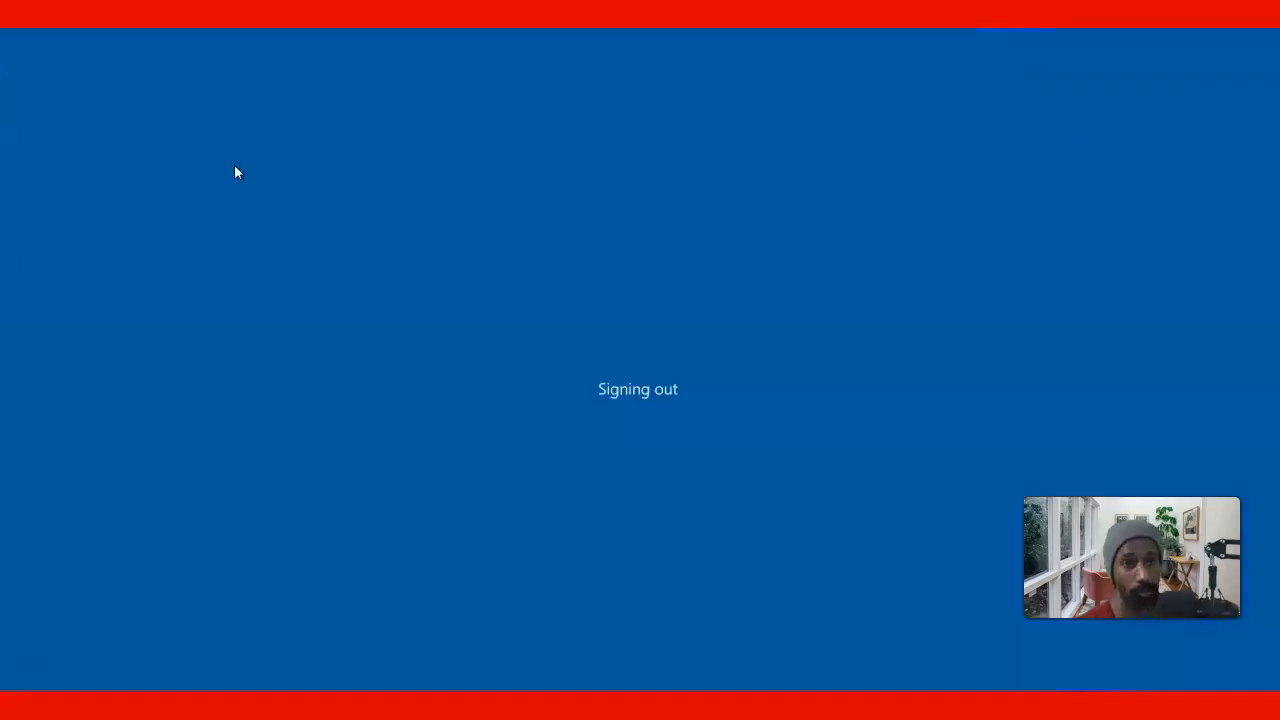